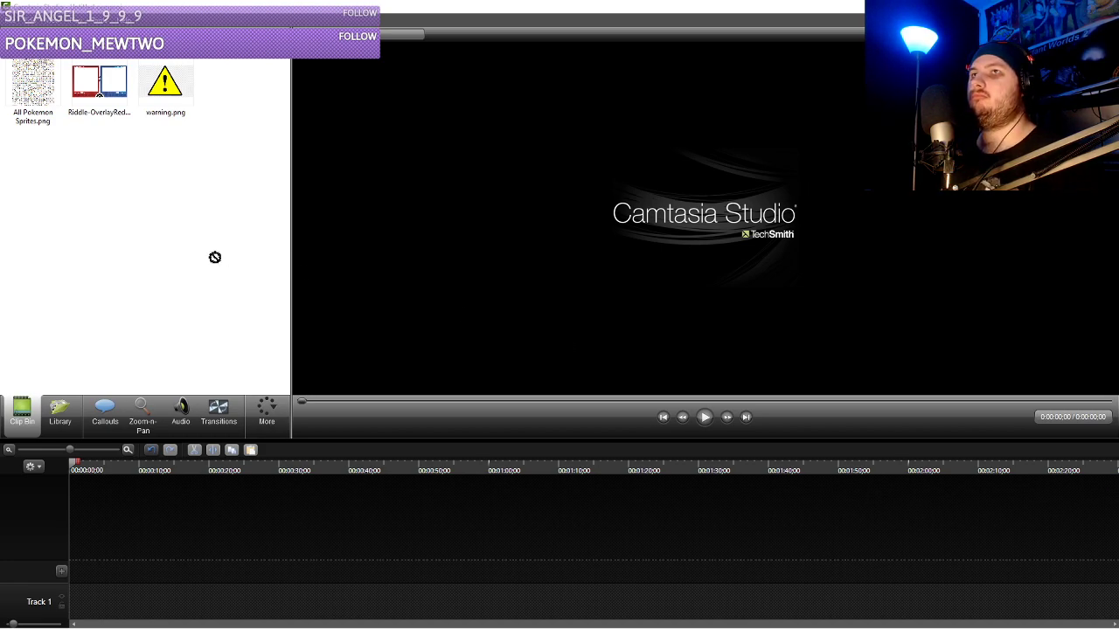
# - Import red.mp4, and place Riddle-OverlayRedBlue.png at the start of Track 1 with a duration of about 15 minutes
pyautogui.moveTo(218, 266); pyautogui.dragTo(234, 270)
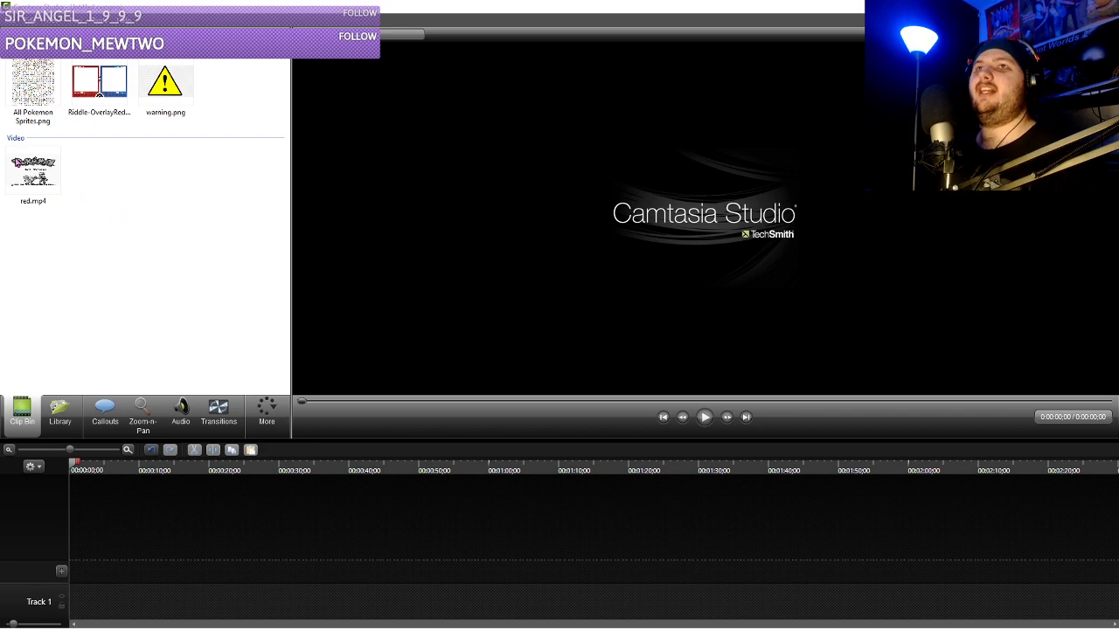
pyautogui.moveTo(94, 115); pyautogui.dragTo(1063, 601)
pyautogui.scroll(-4, 894, 556)
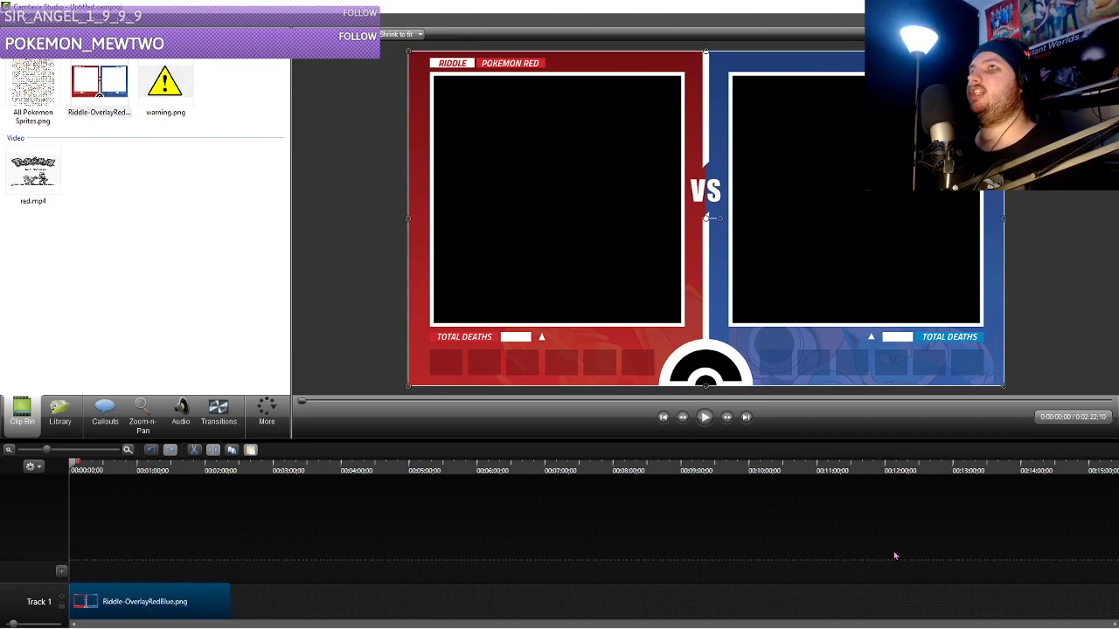
pyautogui.moveTo(228, 611); pyautogui.dragTo(1088, 605)
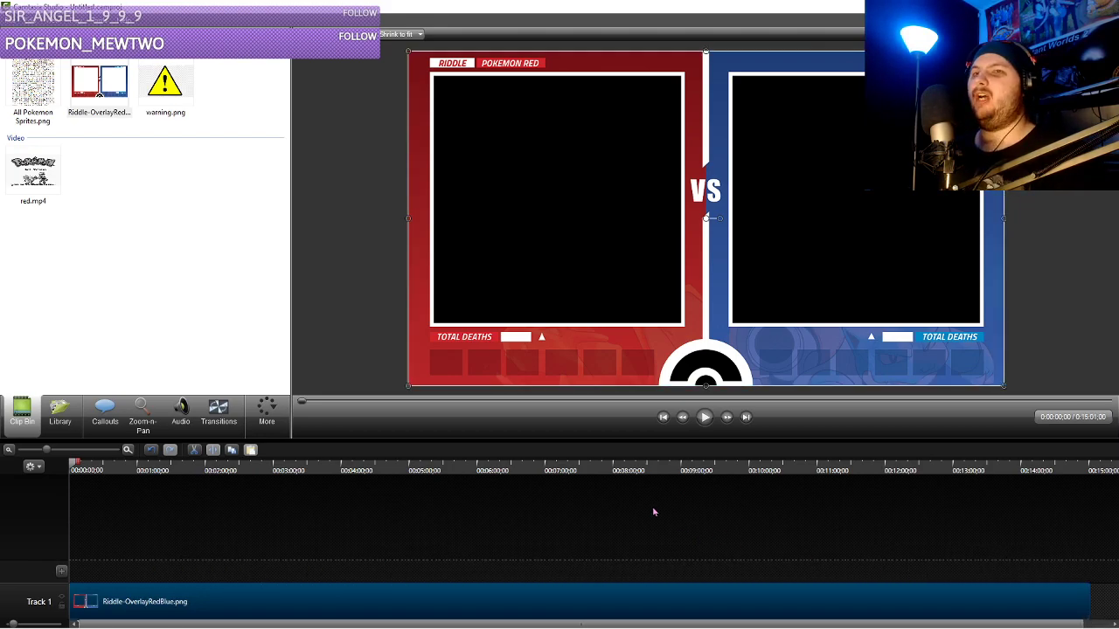
pyautogui.scroll(-1, 646, 507)
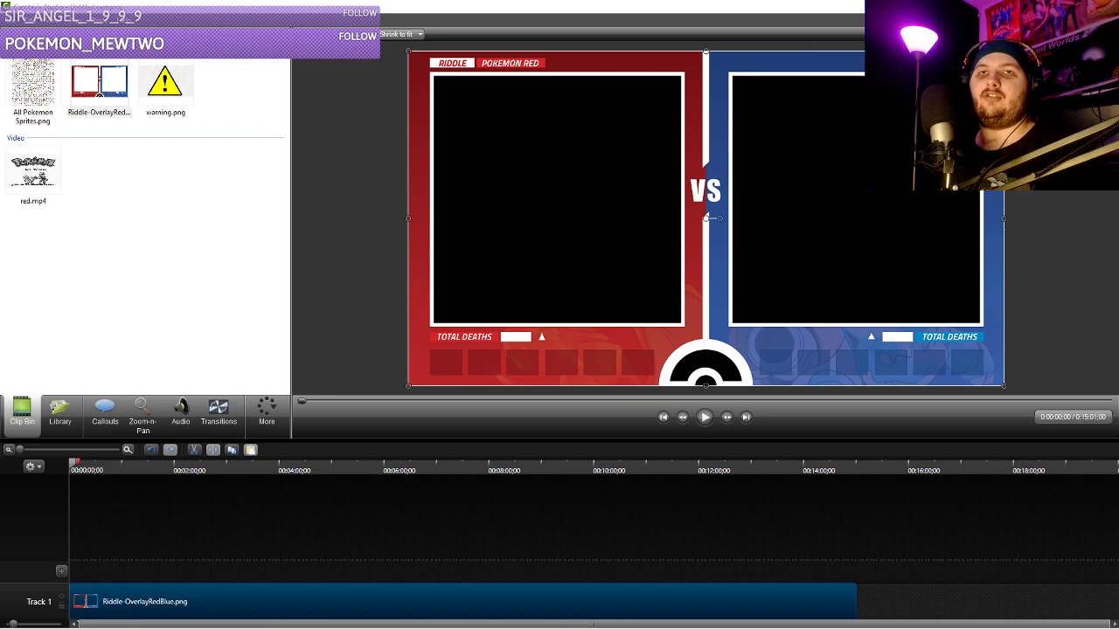
# - Restore the editor window to its smaller size and place red.mp4 on a new track above the overlay
pyautogui.press('super+Down')
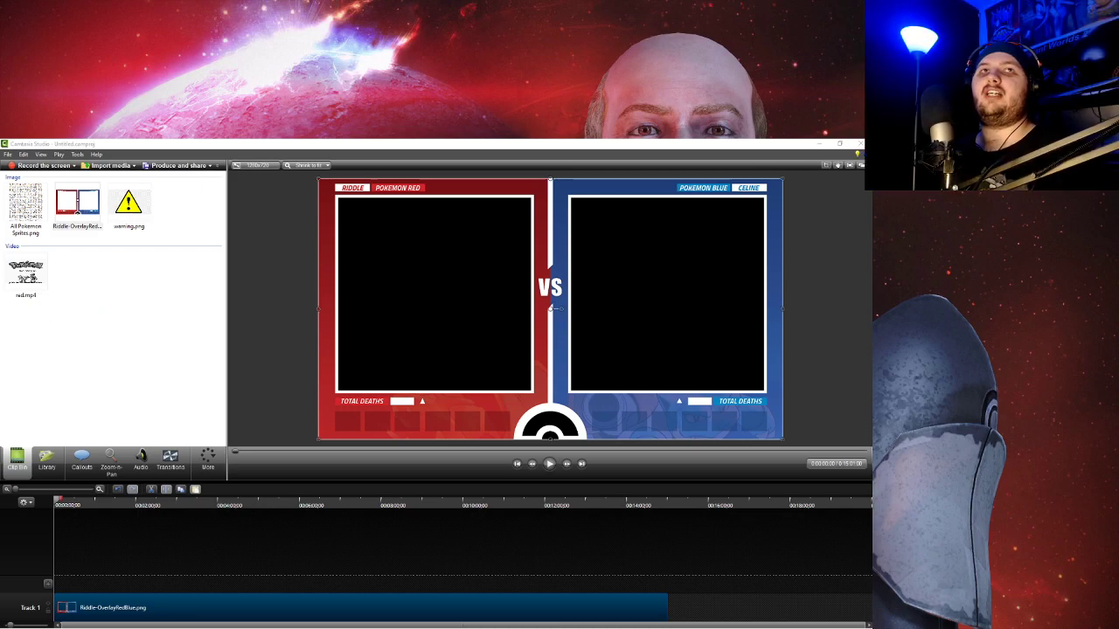
pyautogui.click(102, 316)
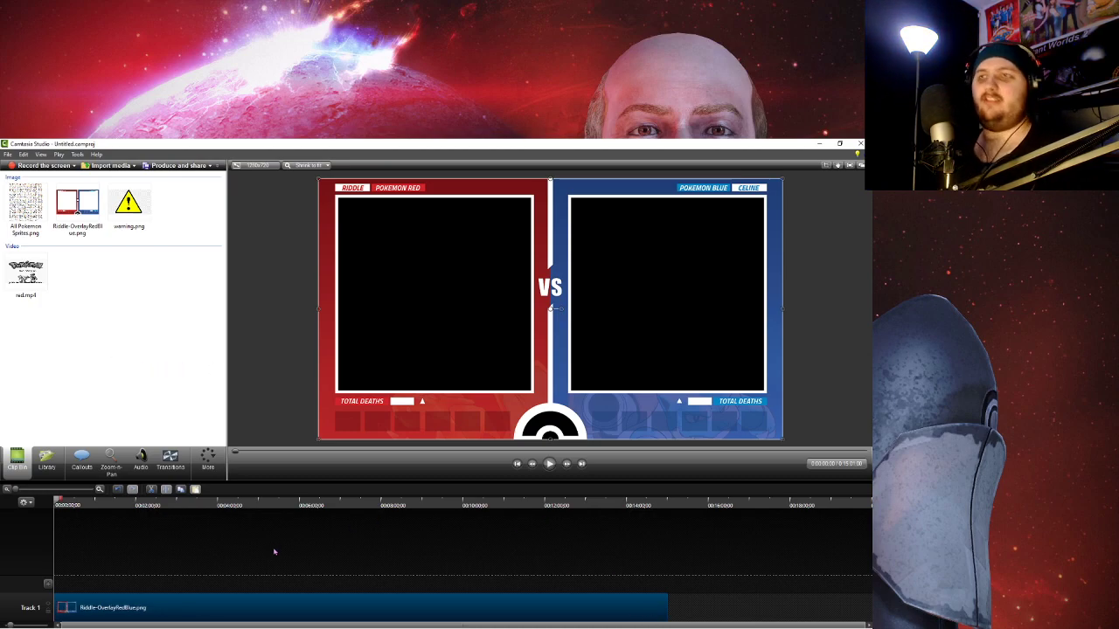
pyautogui.moveTo(24, 276); pyautogui.dragTo(79, 581)
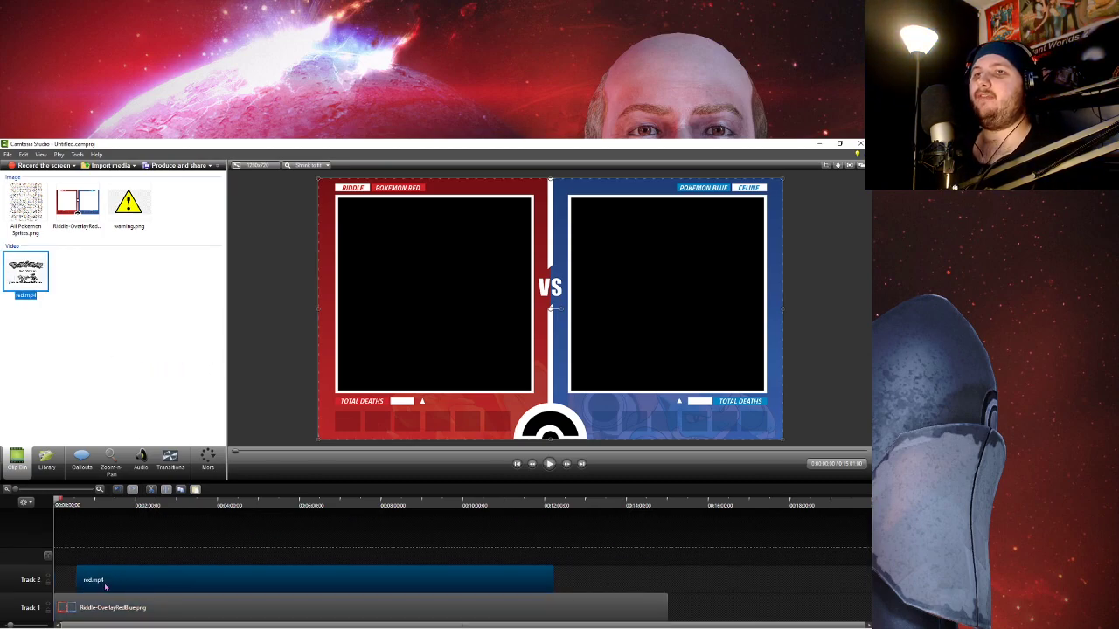
# - Shrink, move and stretch the red.mp4 video so it fills the Pokemon Red frame of the overlay
pyautogui.moveTo(780, 438); pyautogui.dragTo(499, 293)
pyautogui.moveTo(436, 224); pyautogui.dragTo(453, 247)
pyautogui.moveTo(523, 301); pyautogui.dragTo(531, 305)
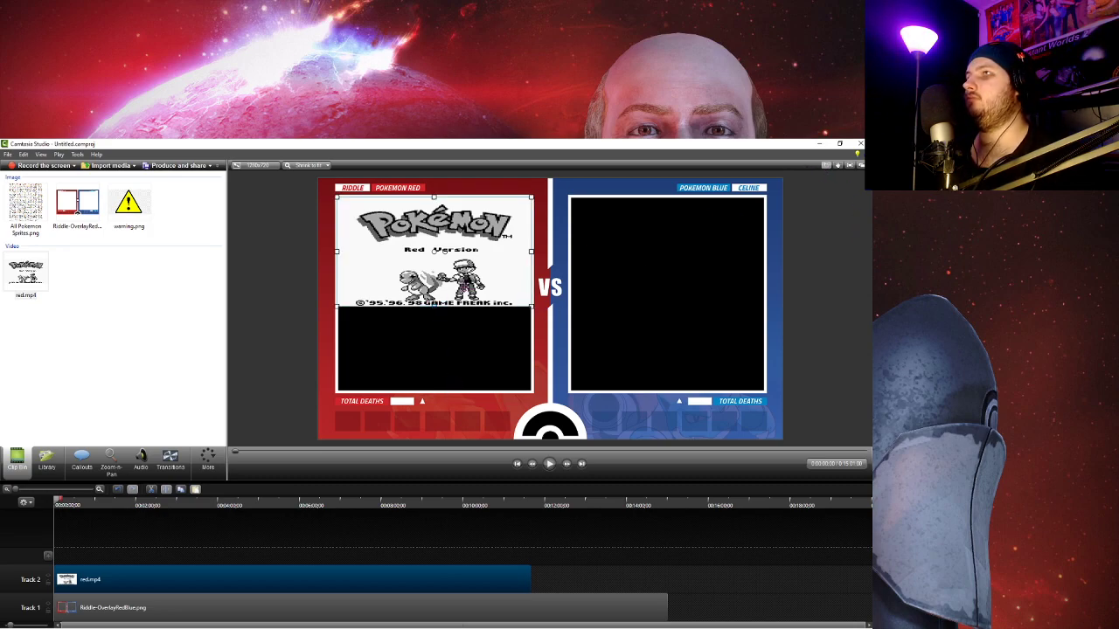
pyautogui.moveTo(433, 306); pyautogui.dragTo(433, 394)
# - Reorder the clips so the overlay image sits on Track 2 and red.mp4 lies below it on Track 1
pyautogui.click(162, 608)
pyautogui.moveTo(161, 578); pyautogui.dragTo(166, 546)
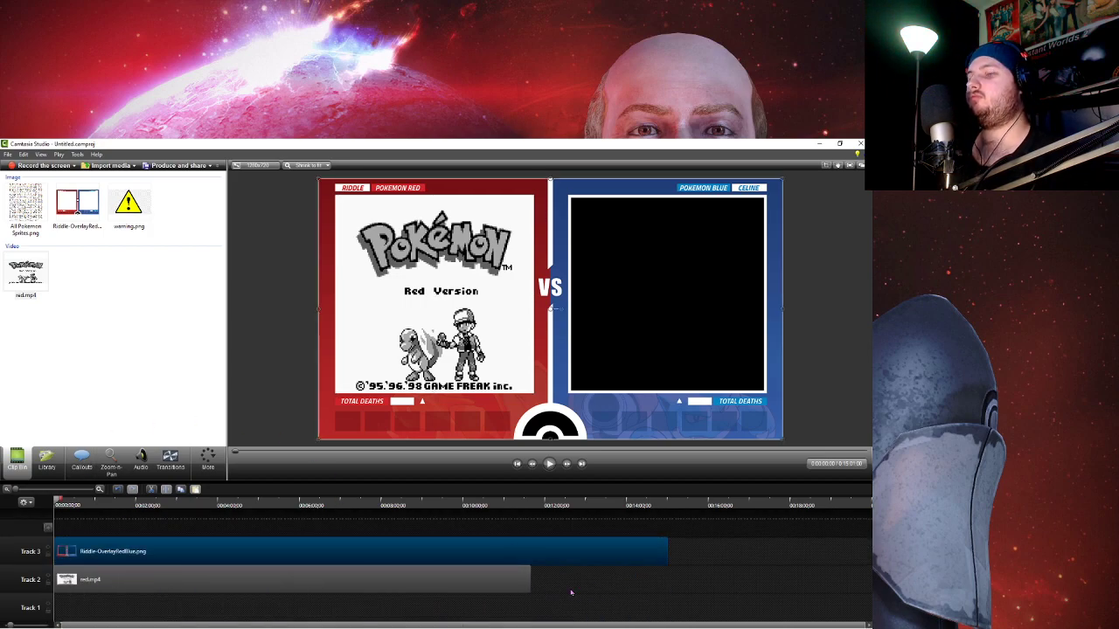
pyautogui.click(437, 580)
pyautogui.keyDown('ctrl'); pyautogui.click(437, 552); pyautogui.keyUp('ctrl')
pyautogui.moveTo(437, 551); pyautogui.dragTo(437, 580)
pyautogui.click(559, 533)
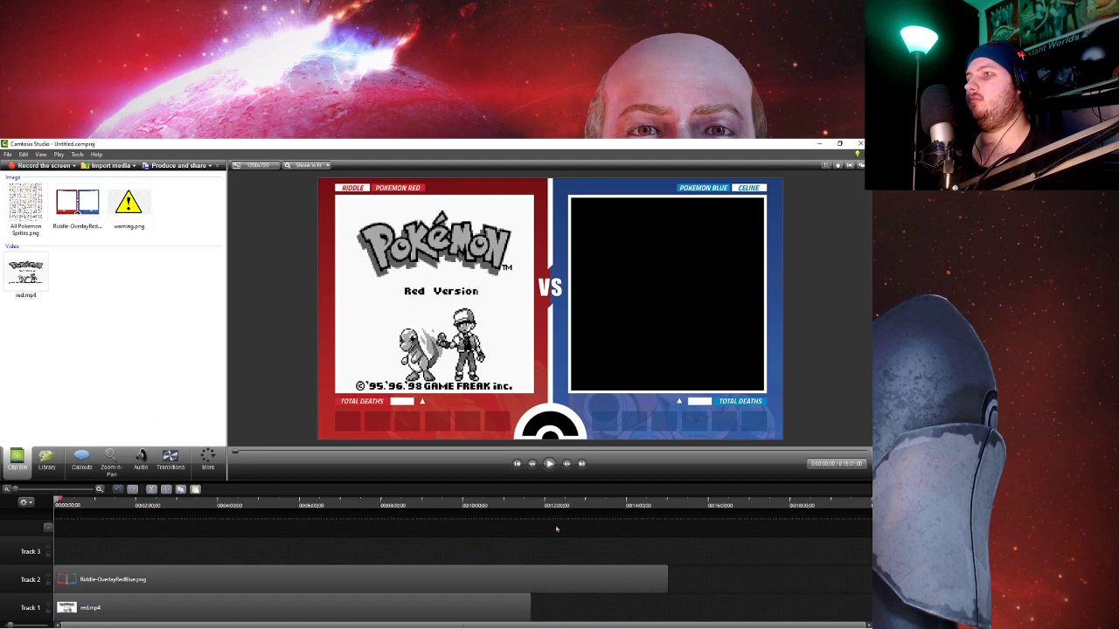
# - Trim both the overlay image and the red.mp4 clip to end at 11:30 on the timeline
pyautogui.click(527, 507)
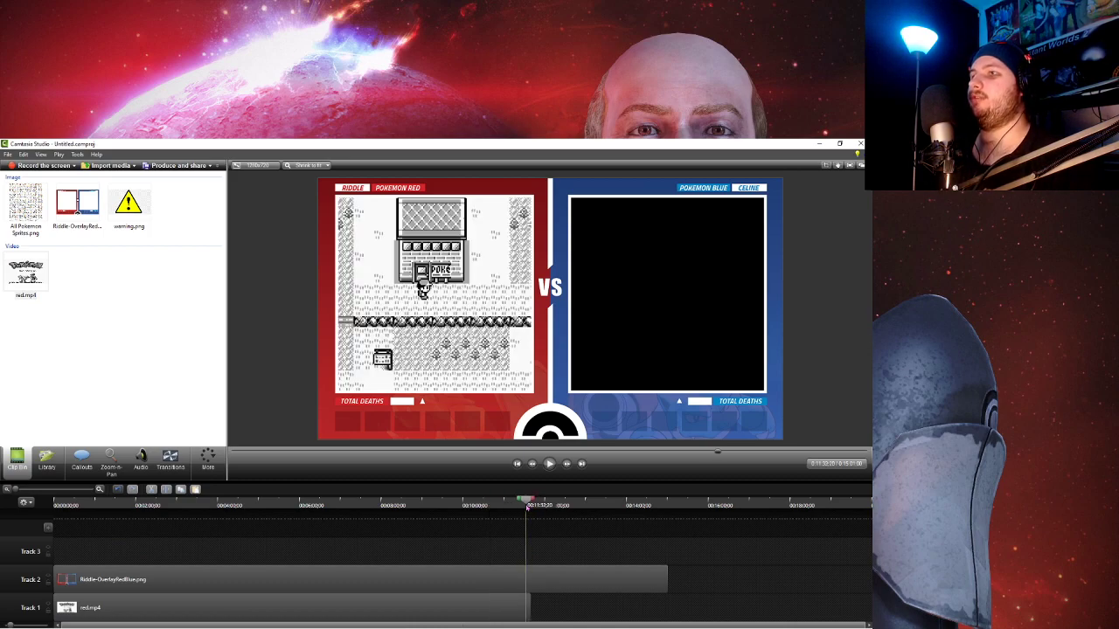
pyautogui.scroll(3, 808, 562)
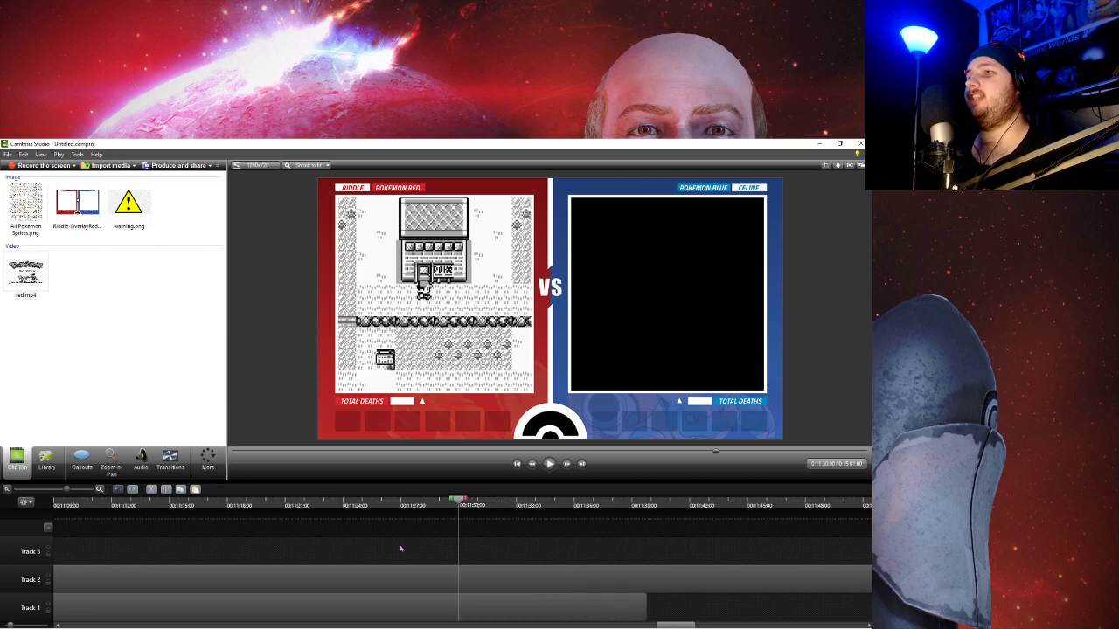
pyautogui.scroll(-3, 410, 549)
pyautogui.click(804, 585)
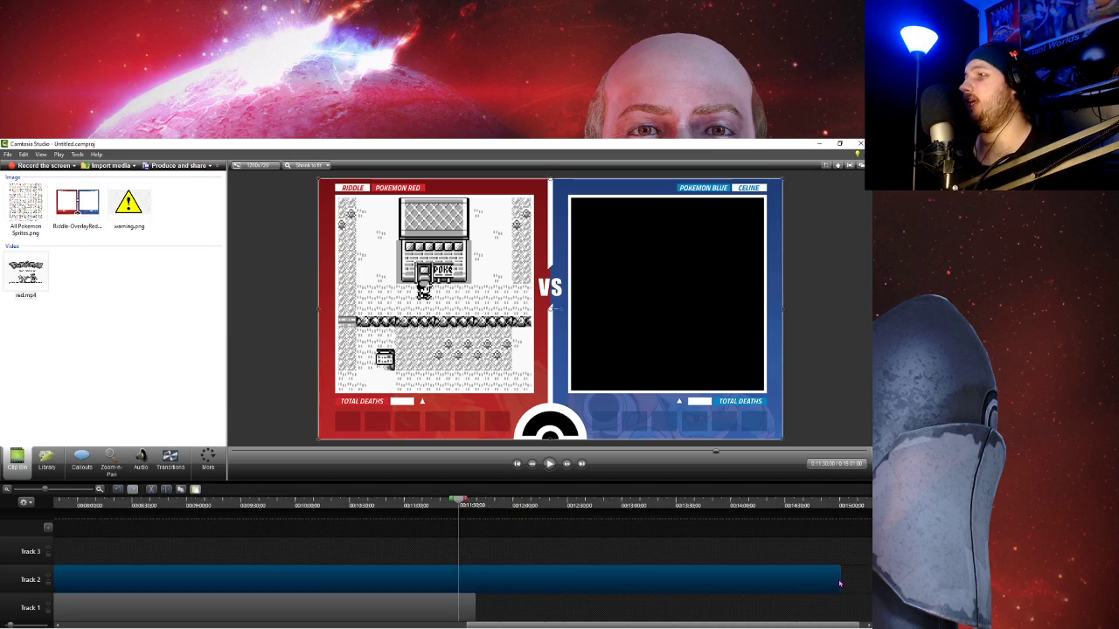
pyautogui.moveTo(839, 584); pyautogui.dragTo(456, 605)
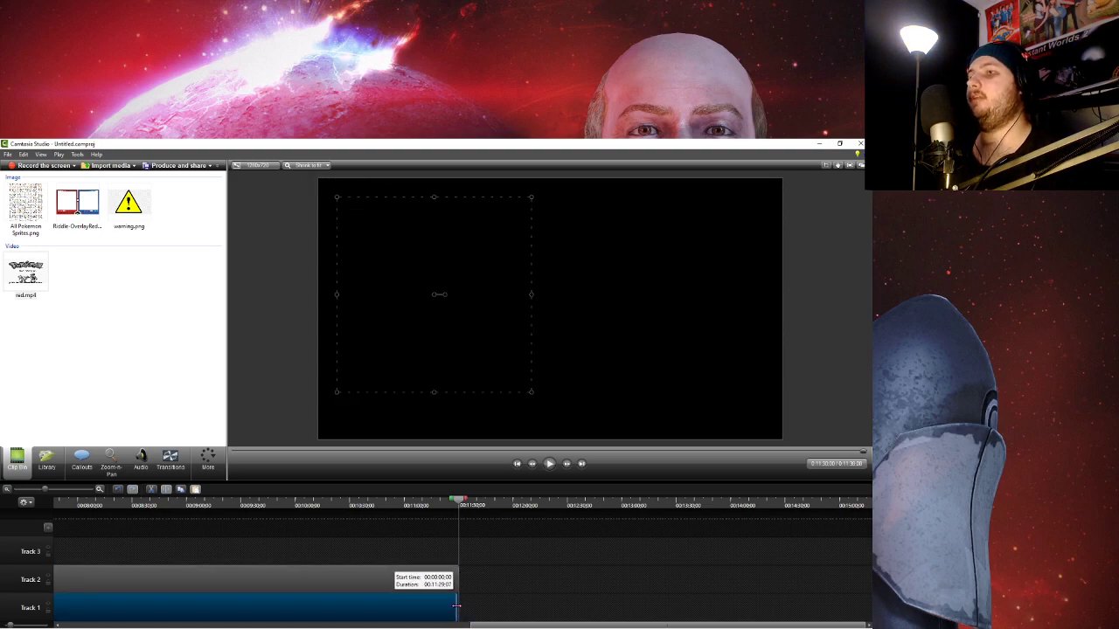
pyautogui.scroll(3, 571, 590)
pyautogui.scroll(3, 571, 590)
pyautogui.moveTo(808, 608); pyautogui.dragTo(825, 616)
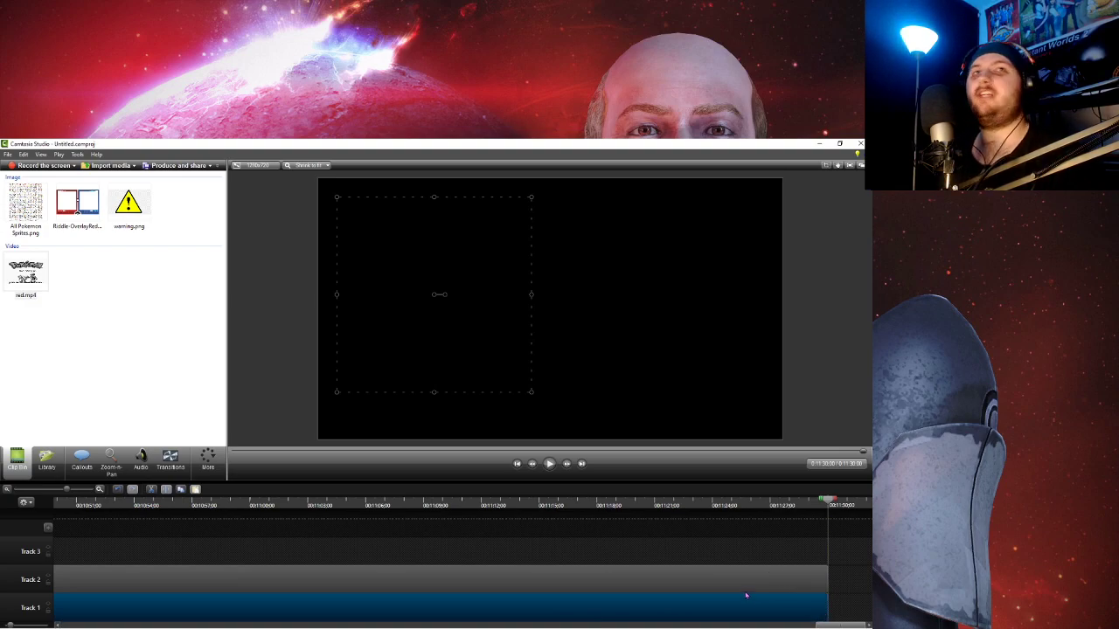
# - Split the overlay and red.mp4 clips on both tracks at about 19 seconds
pyautogui.moveTo(848, 626); pyautogui.dragTo(87, 625)
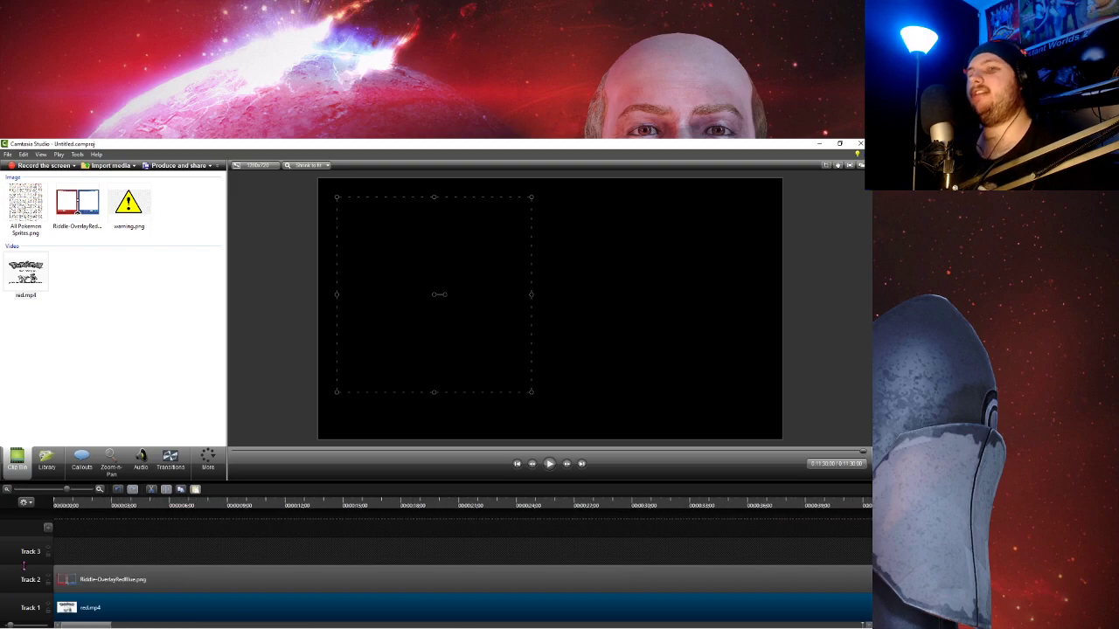
pyautogui.click(107, 505)
pyautogui.click(183, 526)
pyautogui.moveTo(184, 526); pyautogui.dragTo(421, 507)
pyautogui.moveTo(359, 539); pyautogui.dragTo(335, 614)
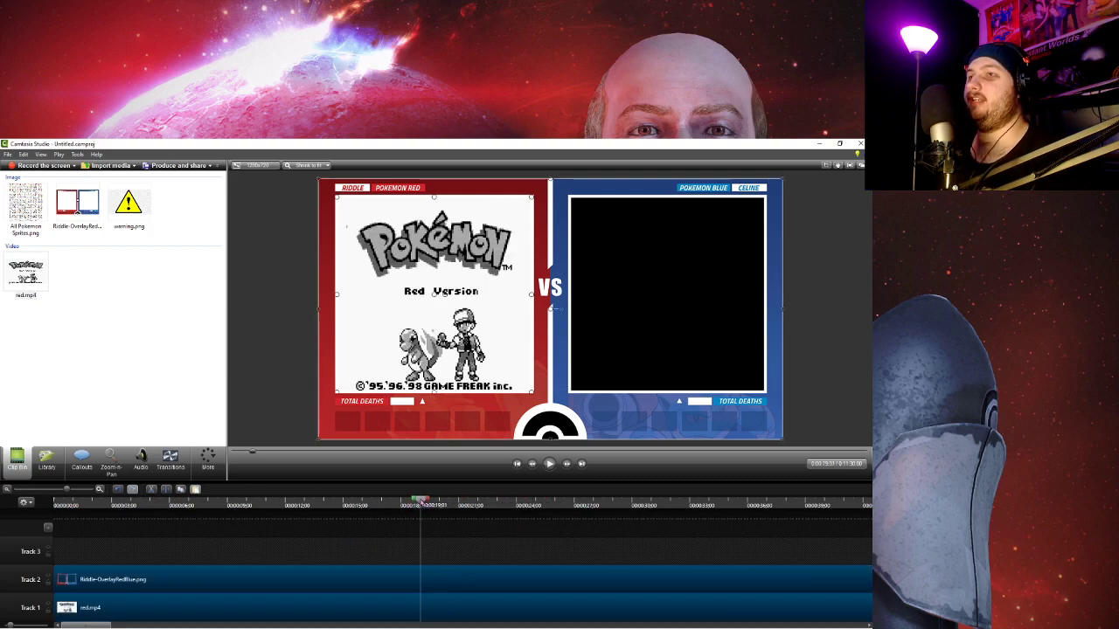
pyautogui.rightClick(422, 504)
pyautogui.click(367, 505)
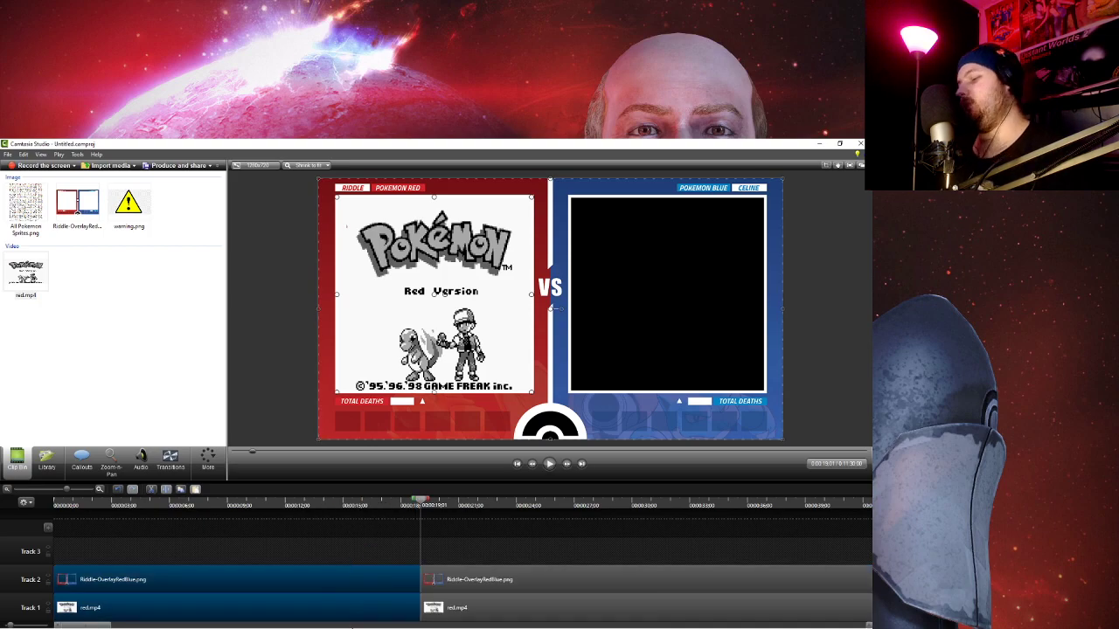
# - Delete the opening segments before the split and move the remaining clips to the start of the timeline
pyautogui.press('Delete')
pyautogui.moveTo(428, 607); pyautogui.dragTo(54, 614)
pyautogui.moveTo(420, 503); pyautogui.dragTo(2, 496)
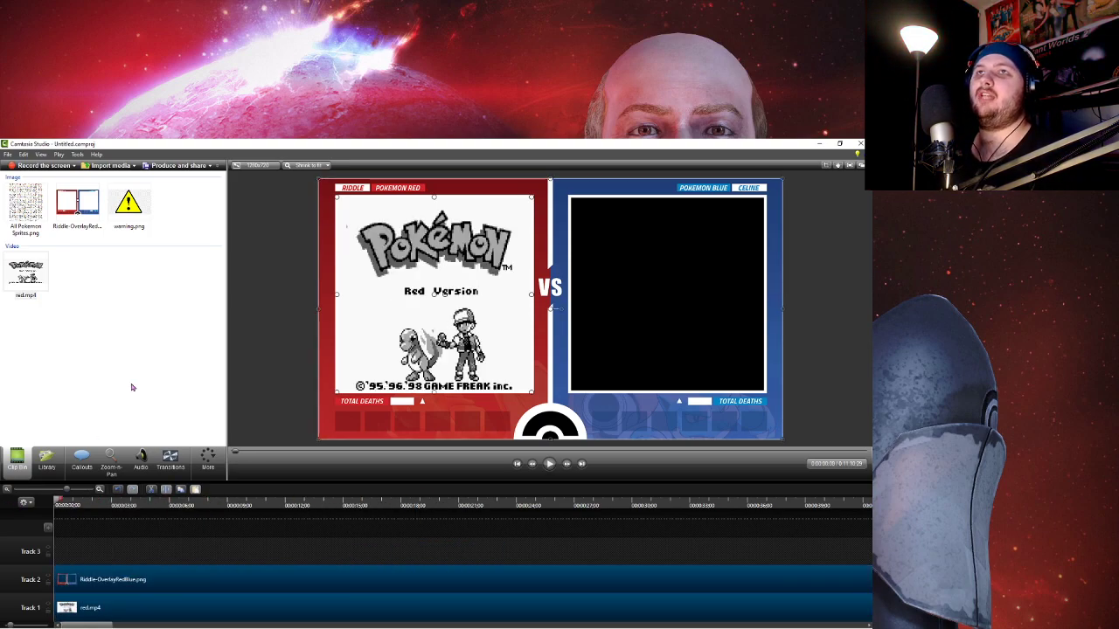
# - Place warning.png at the start of Track 3 and enlarge it to about 252% on the canvas
pyautogui.moveTo(129, 206); pyautogui.dragTo(68, 558)
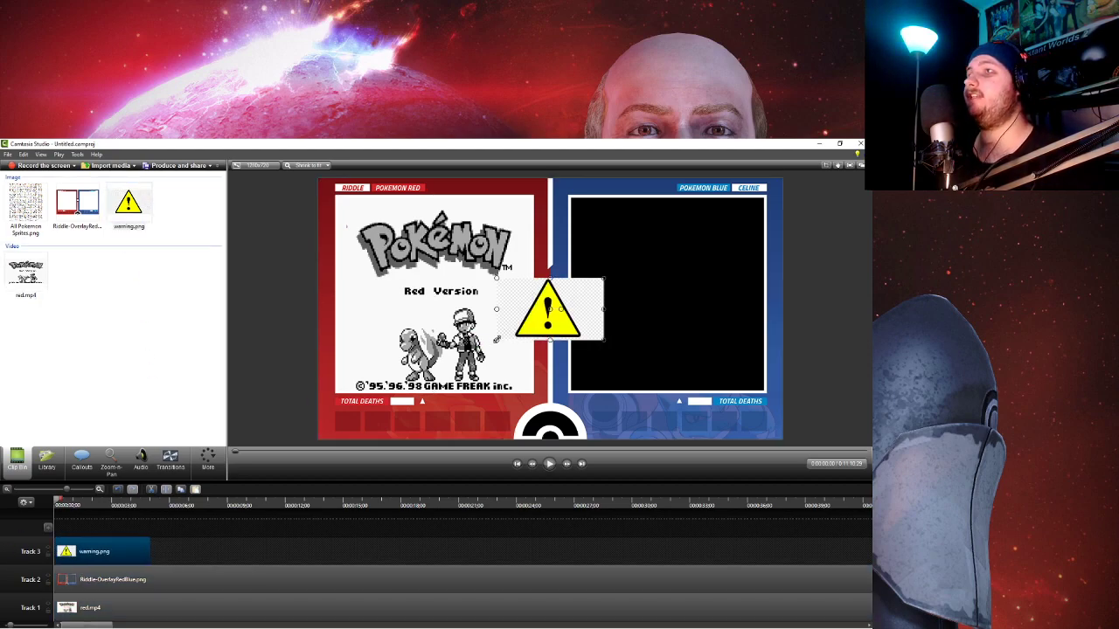
pyautogui.moveTo(594, 331); pyautogui.dragTo(641, 401)
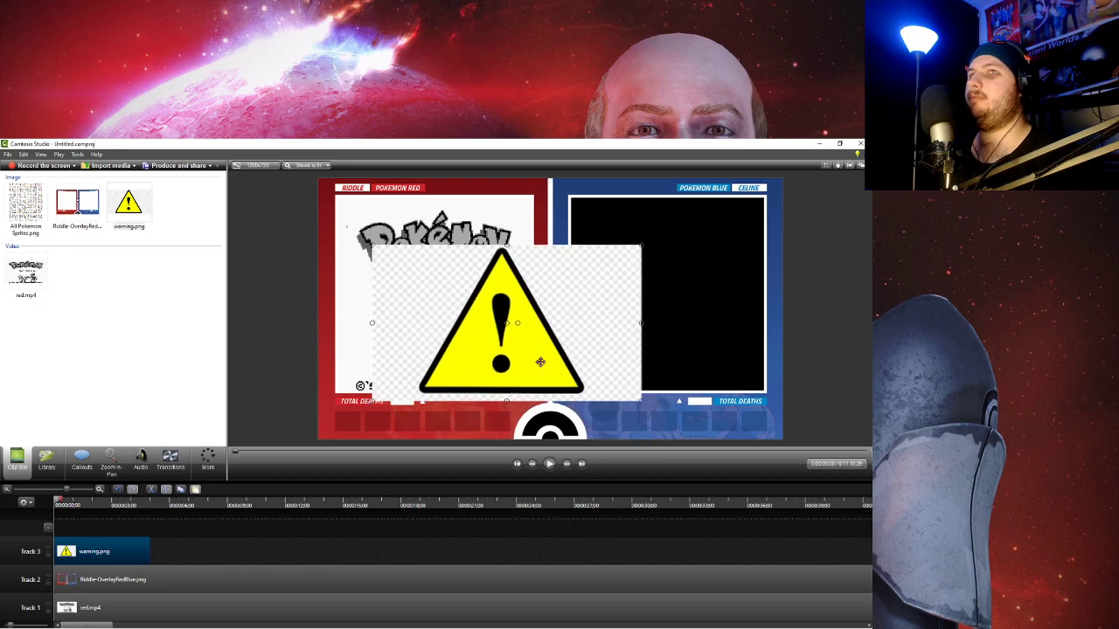
# - Remove the checkered background from warning.png with Remove a color, sampling its light background and setting the tolerance to about 33
pyautogui.click(208, 456)
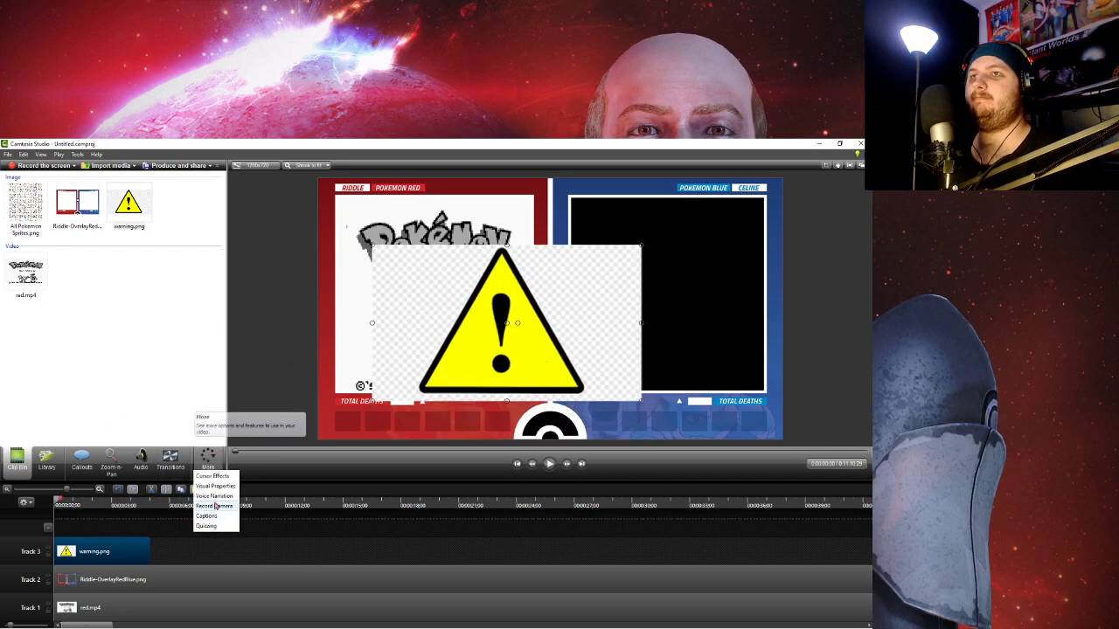
pyautogui.click(210, 404)
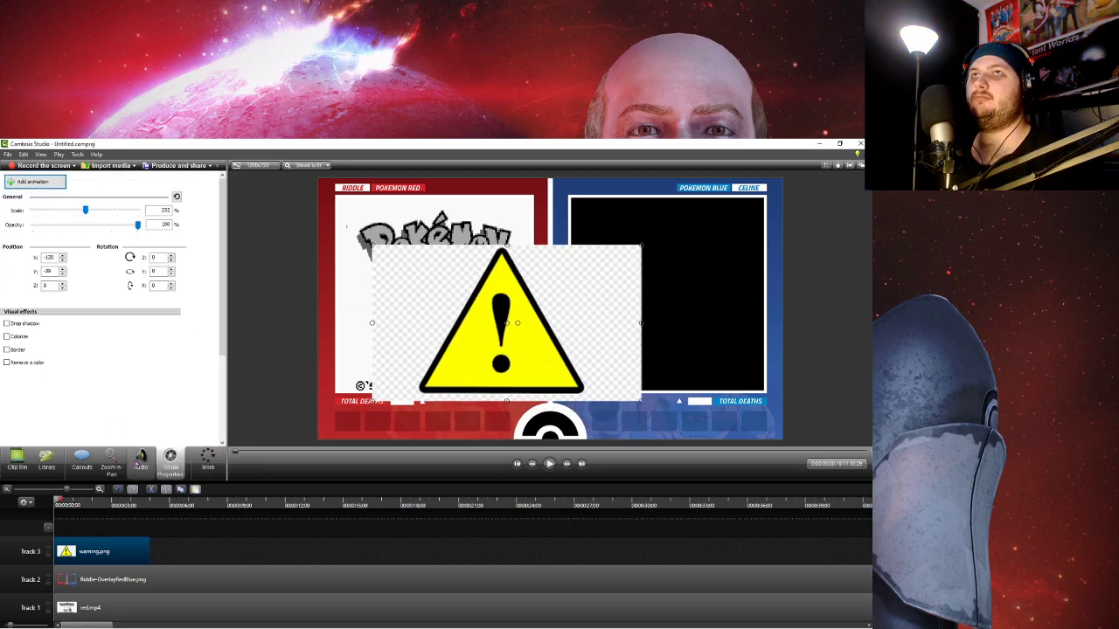
pyautogui.click(27, 364)
pyautogui.click(52, 375)
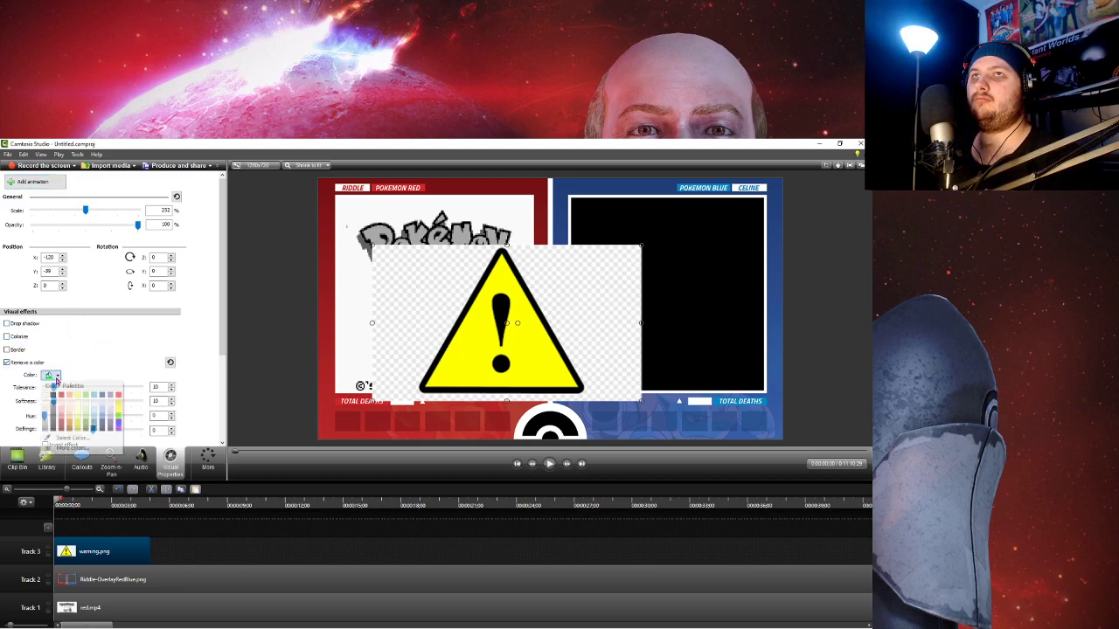
pyautogui.click(75, 438)
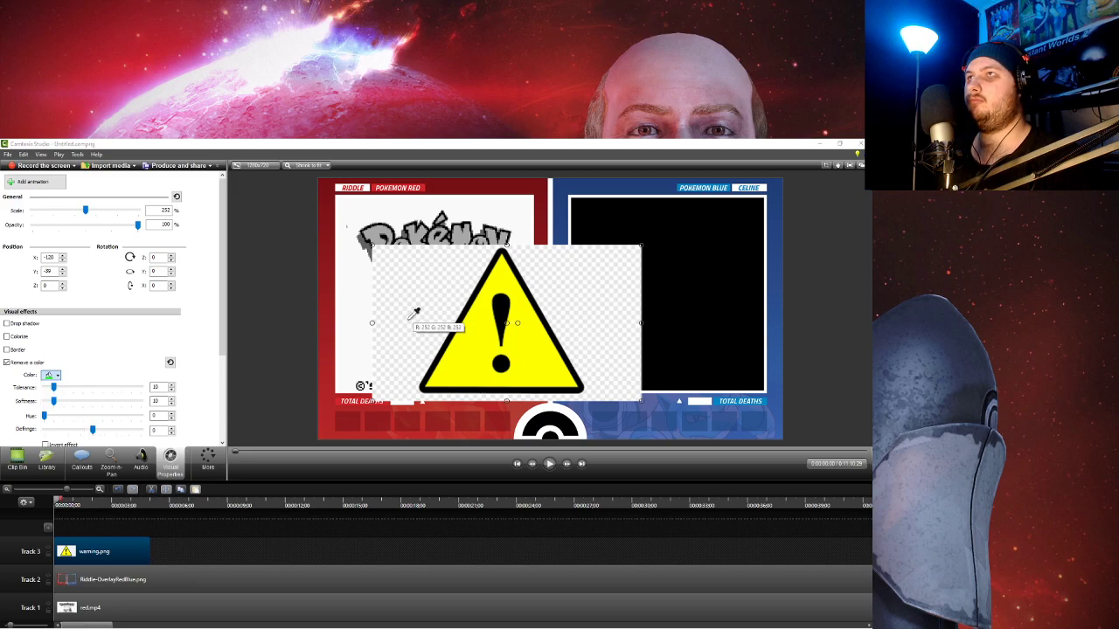
pyautogui.click(406, 321)
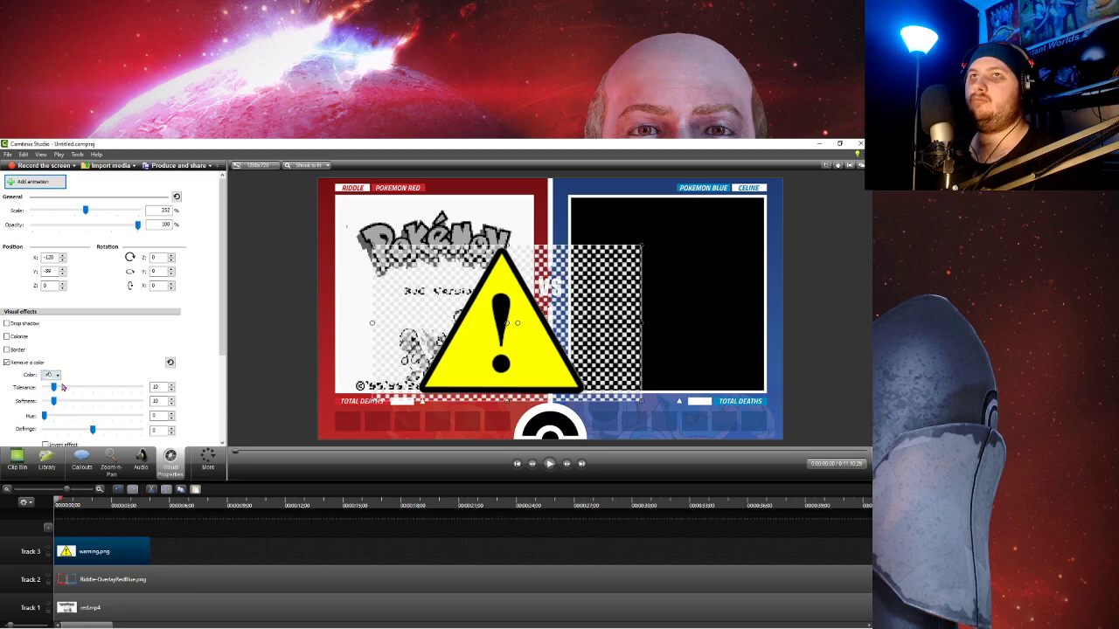
pyautogui.moveTo(54, 390); pyautogui.dragTo(69, 391)
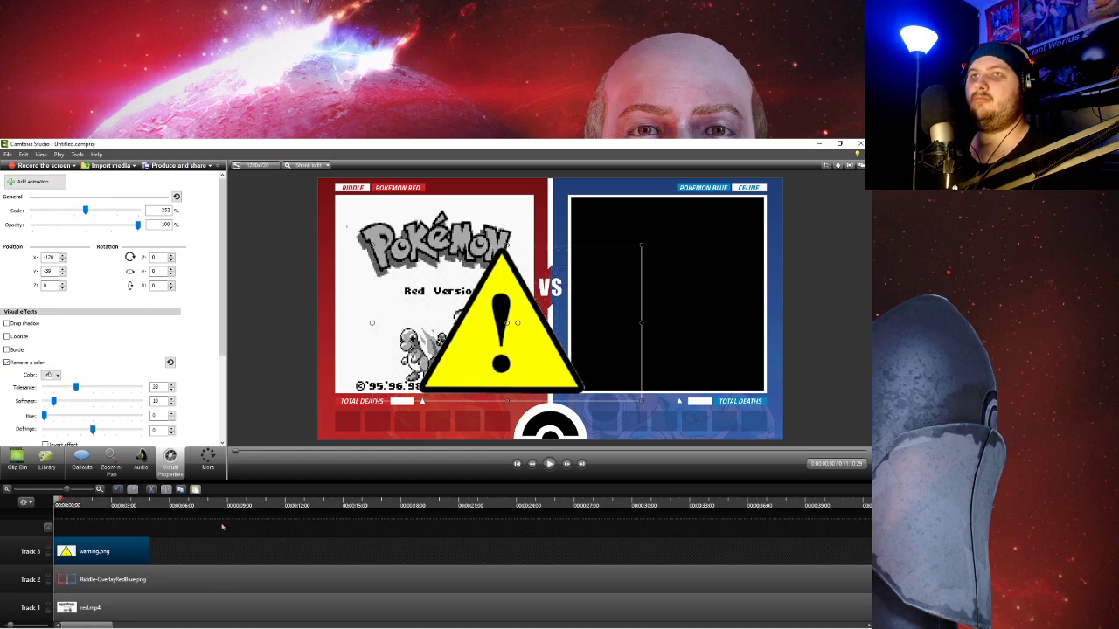
# - Extend warning.png to the end of the other clips and shrink it to 19% beside the red side's Total Deaths box
pyautogui.scroll(-5, 266, 536)
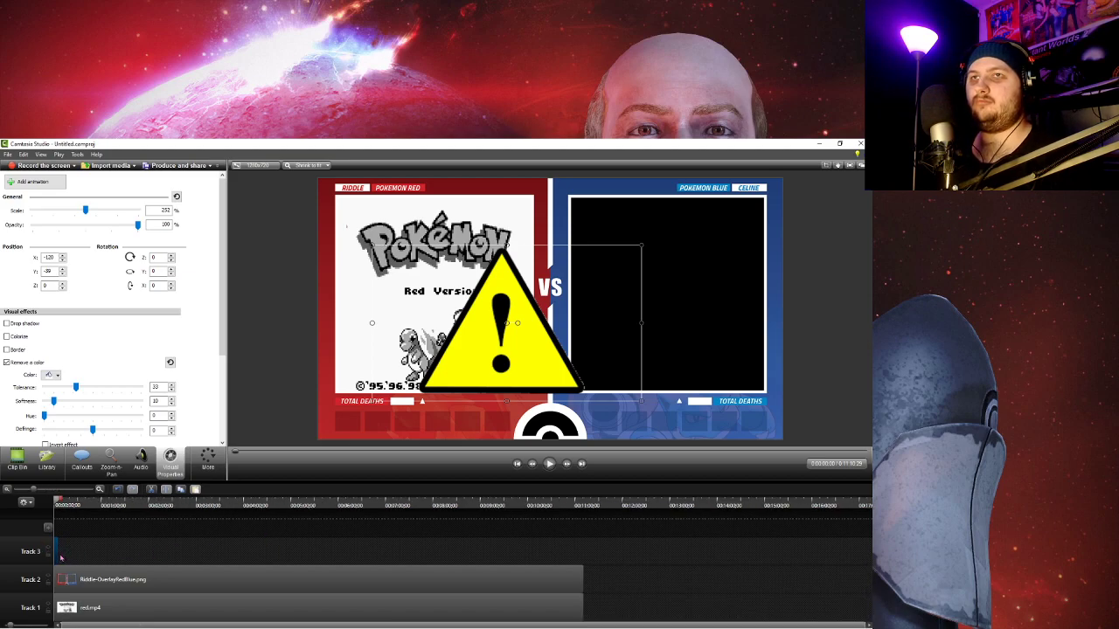
pyautogui.moveTo(57, 551); pyautogui.dragTo(583, 559)
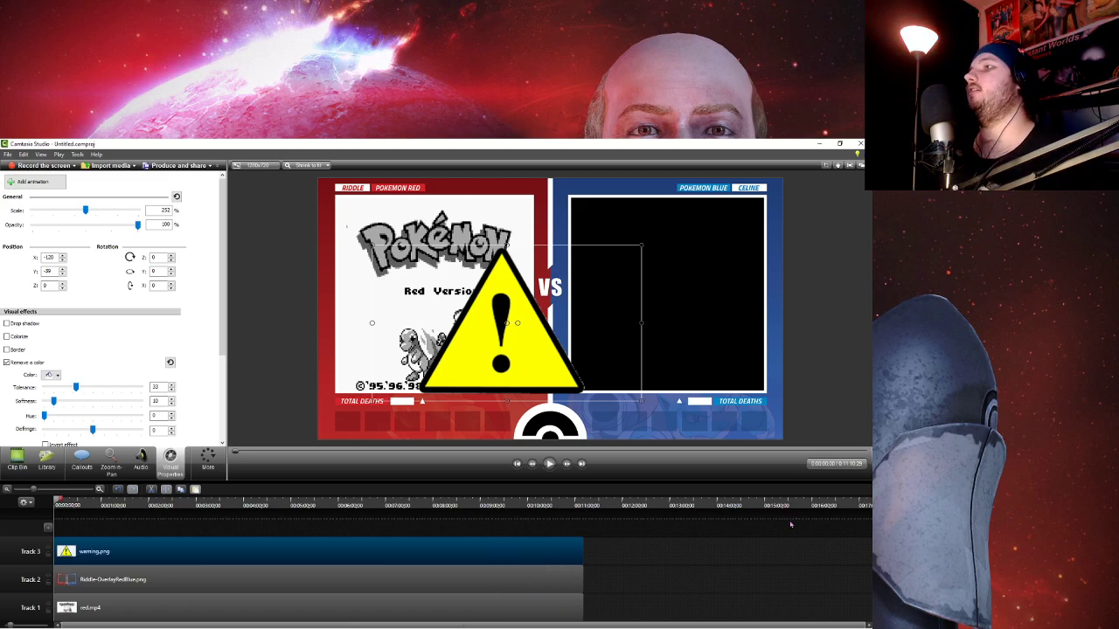
pyautogui.moveTo(60, 501); pyautogui.dragTo(190, 503)
pyautogui.moveTo(639, 407); pyautogui.dragTo(420, 399)
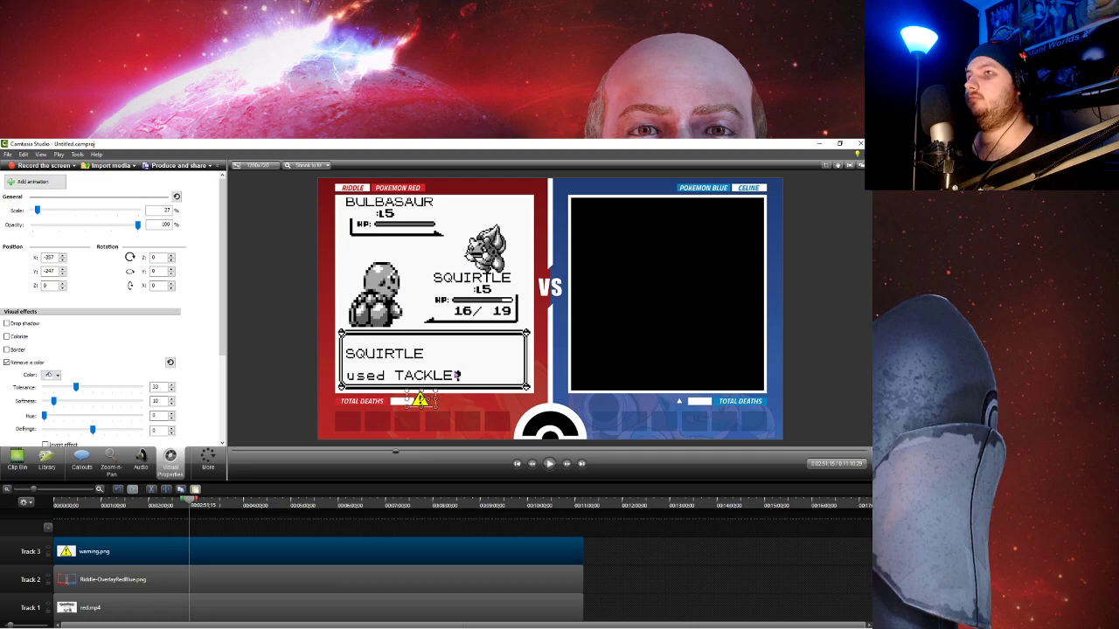
pyautogui.moveTo(434, 404); pyautogui.dragTo(423, 401)
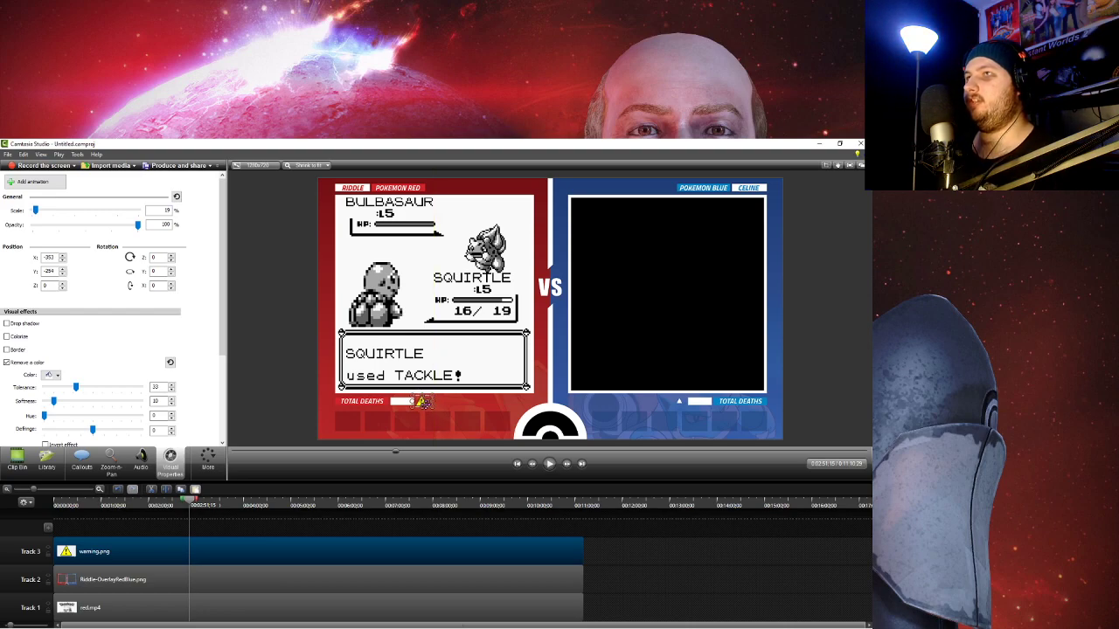
pyautogui.click(686, 538)
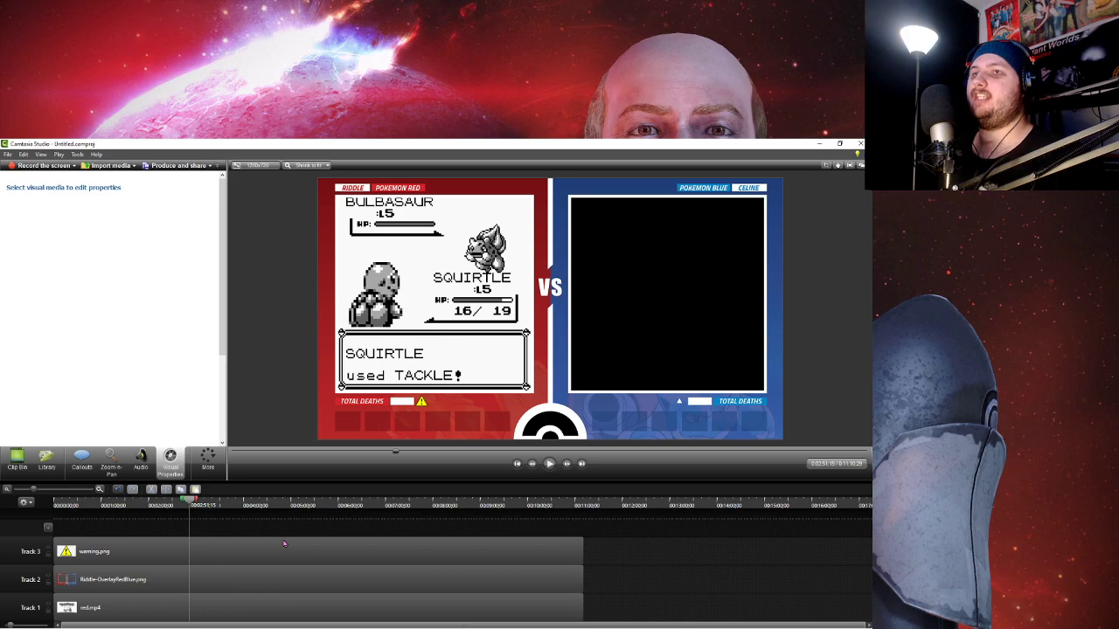
# - Reduce the height of the timeline tracks and add an empty Track 4
pyautogui.scroll(-2, 284, 543)
pyautogui.scroll(3, 284, 543)
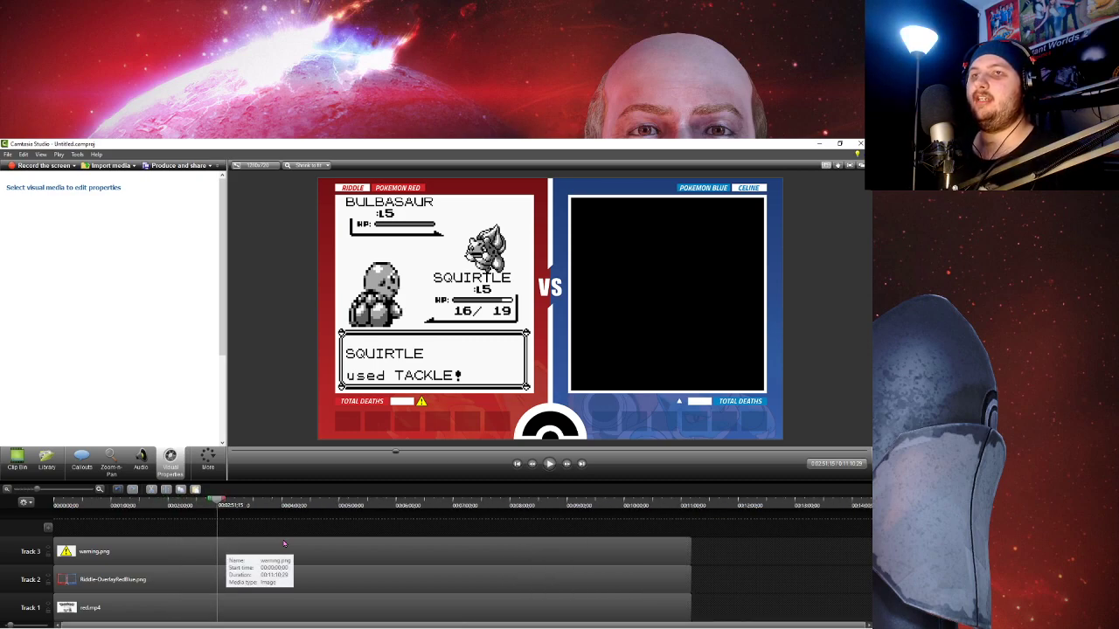
pyautogui.moveTo(11, 626); pyautogui.dragTo(5, 625)
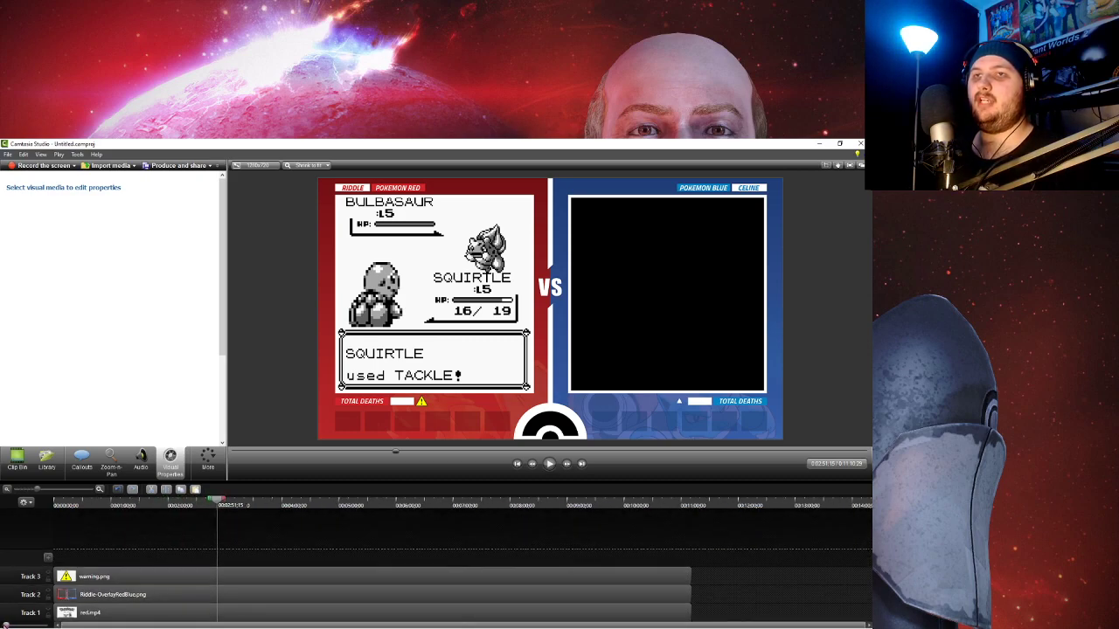
pyautogui.click(49, 558)
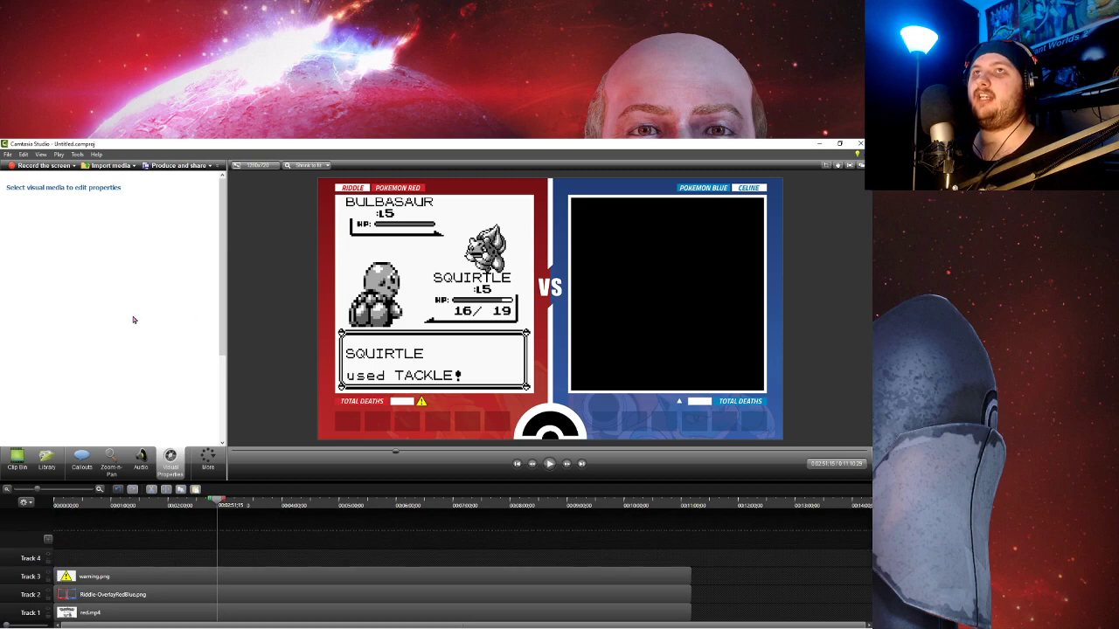
# - Return the playhead to the start and add a text callout over the lower red side of the overlay
pyautogui.click(57, 504)
pyautogui.click(82, 460)
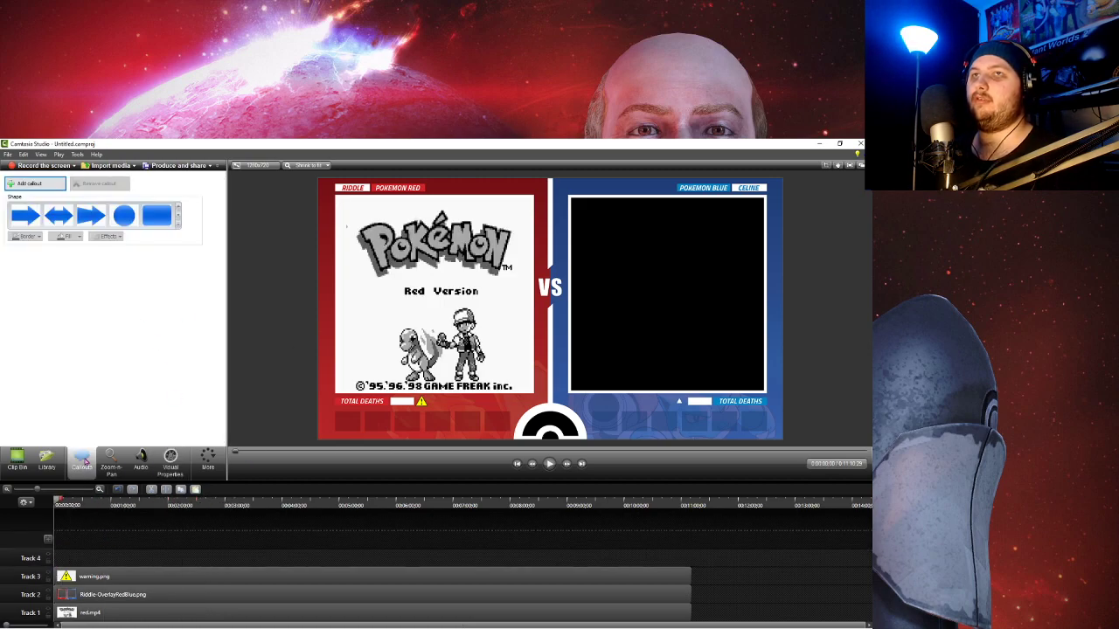
pyautogui.click(178, 225)
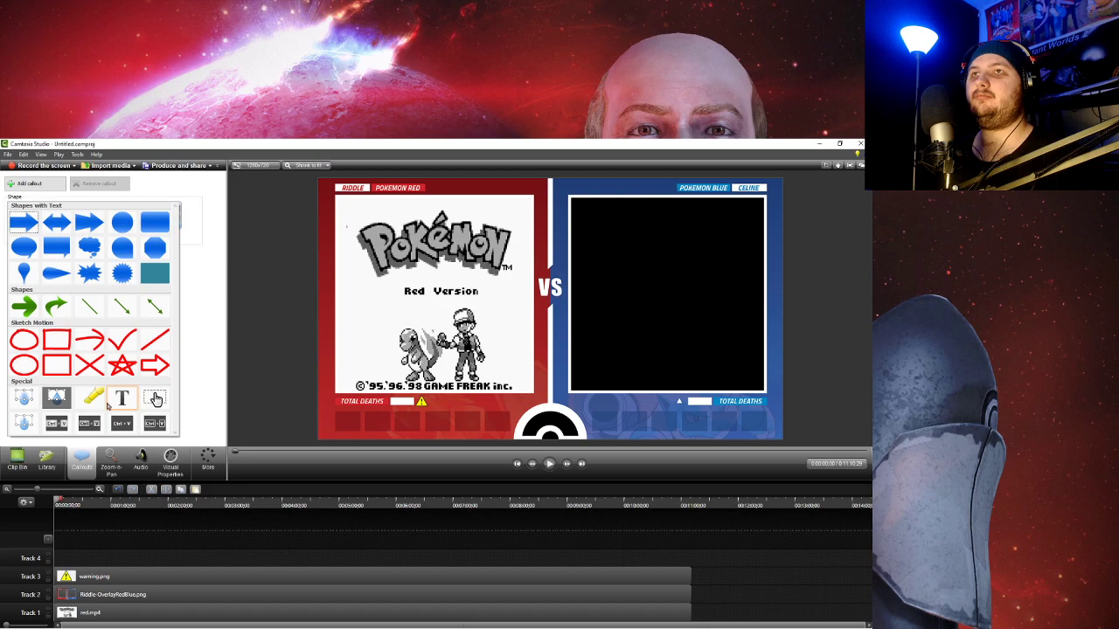
pyautogui.click(118, 402)
pyautogui.moveTo(607, 341); pyautogui.dragTo(437, 430)
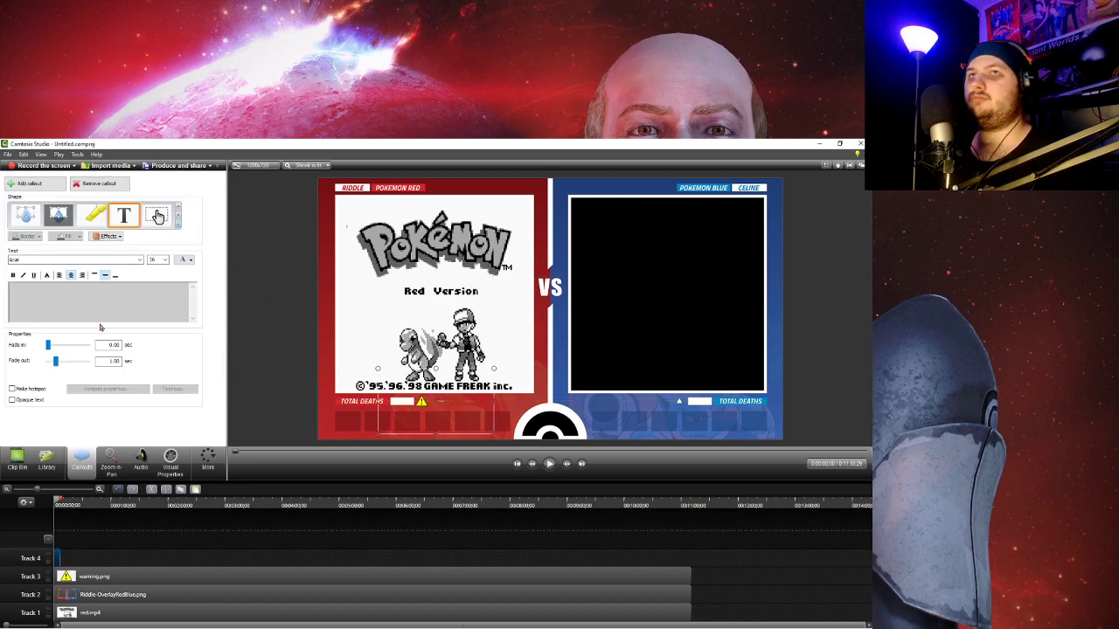
# - Give the callout black text reading 0 and position it inside the red side's Total Deaths box
pyautogui.click(185, 259)
pyautogui.click(187, 282)
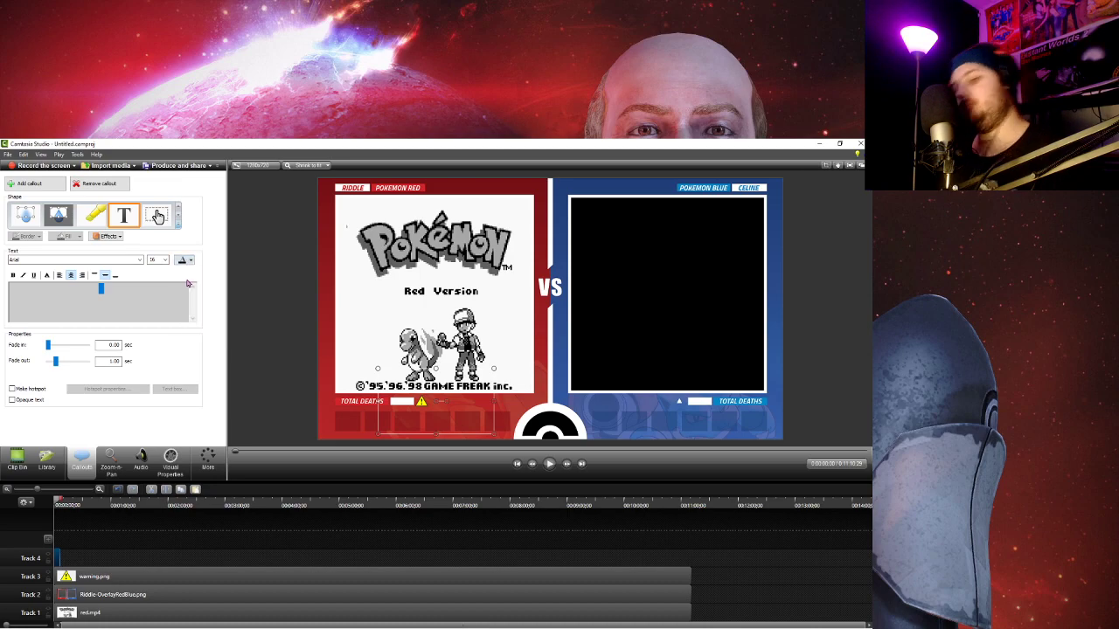
pyautogui.write('0')
pyautogui.moveTo(470, 424); pyautogui.dragTo(436, 424)
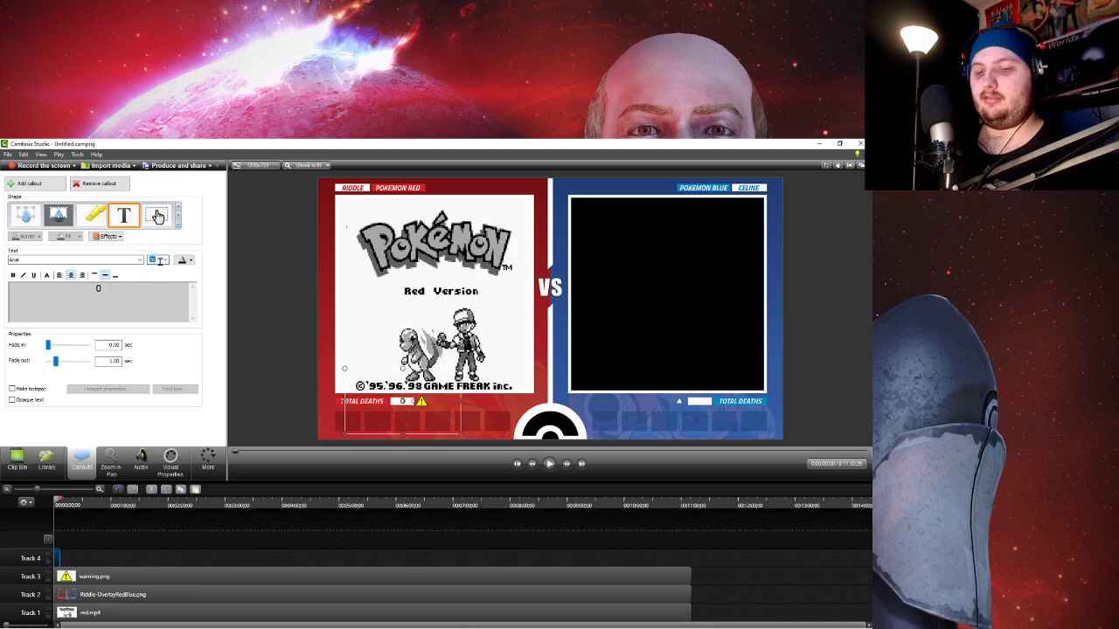
pyautogui.click(771, 584)
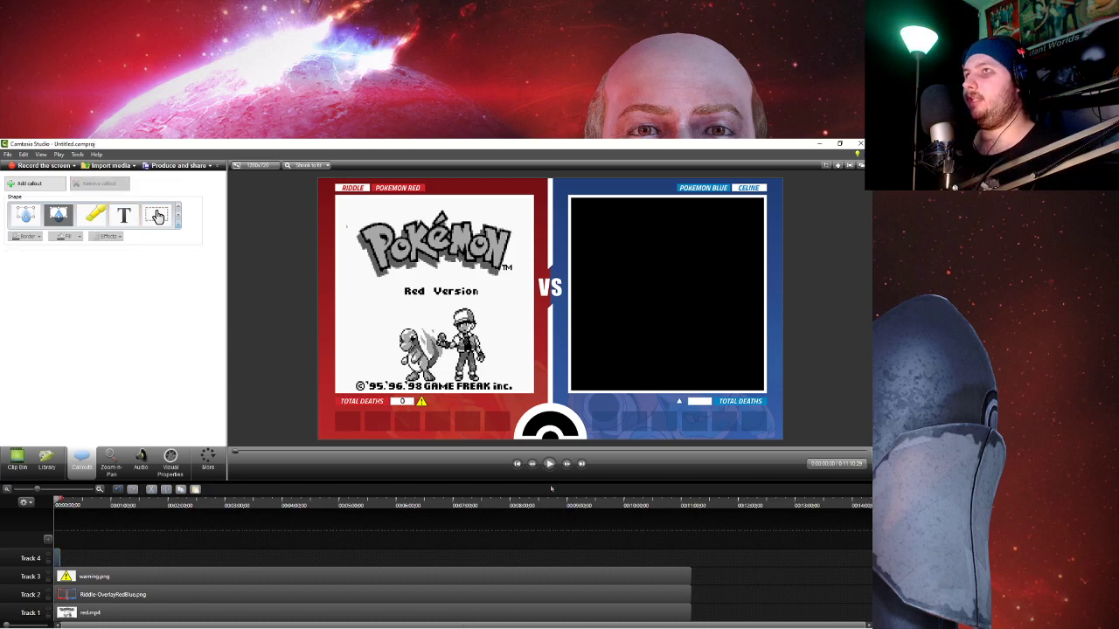
# - Extend the 0 callout on Track 4 to the end of the other clips and set its fade out to 0.00 sec
pyautogui.moveTo(62, 559); pyautogui.dragTo(519, 558)
pyautogui.moveTo(592, 558); pyautogui.dragTo(690, 557)
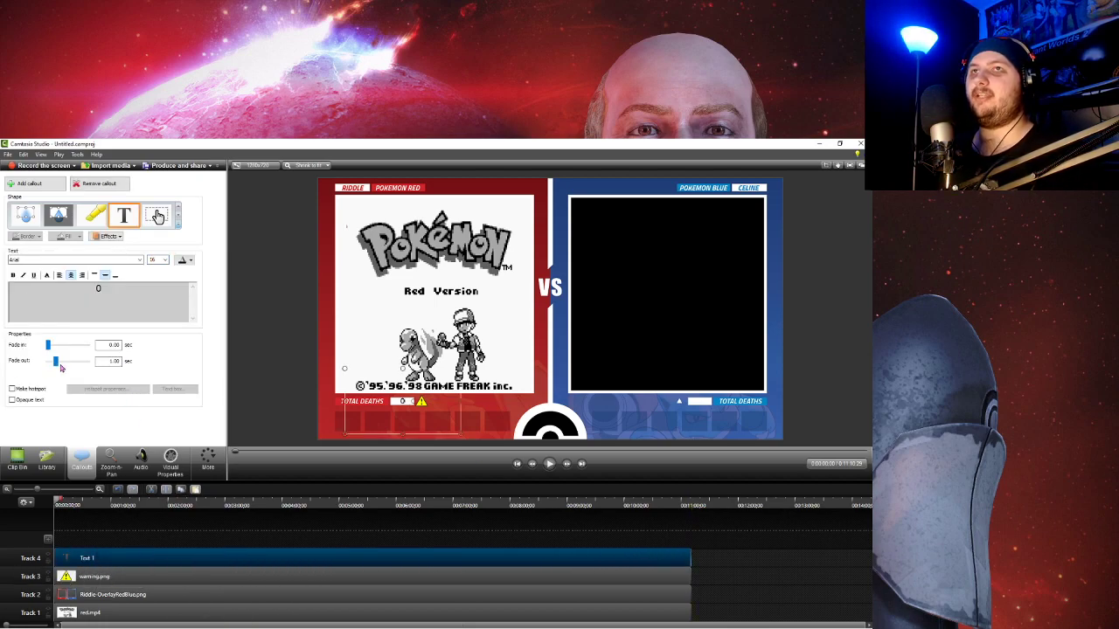
pyautogui.moveTo(56, 361); pyautogui.dragTo(48, 361)
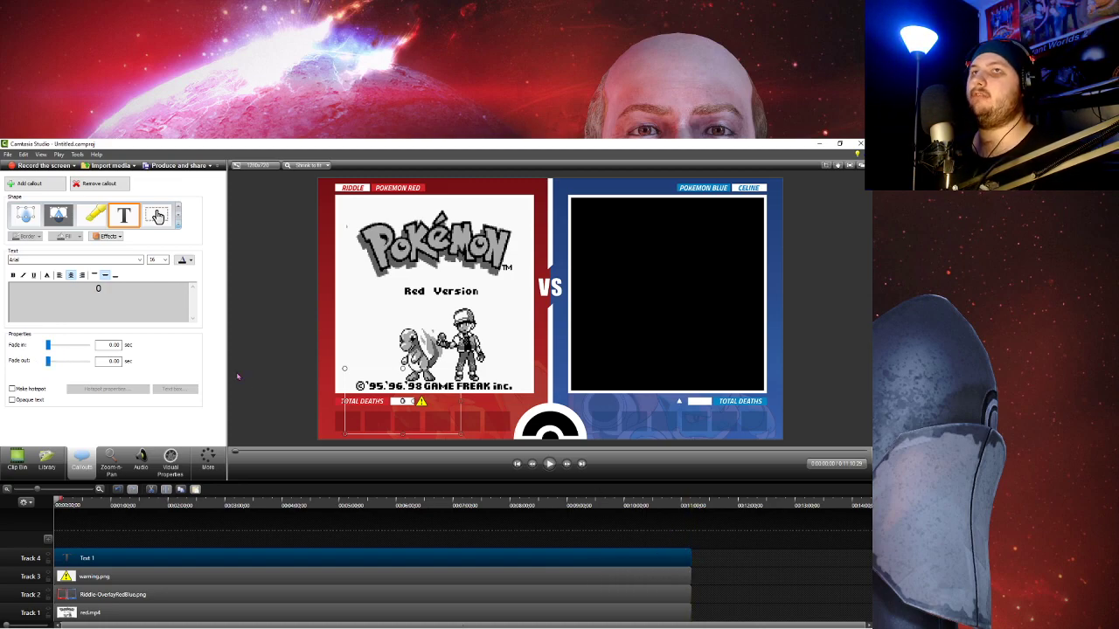
# - Detach and enlarge the video preview, zoom in on the canvas and fine-position the 0 inside the Total Deaths box
pyautogui.click(860, 165)
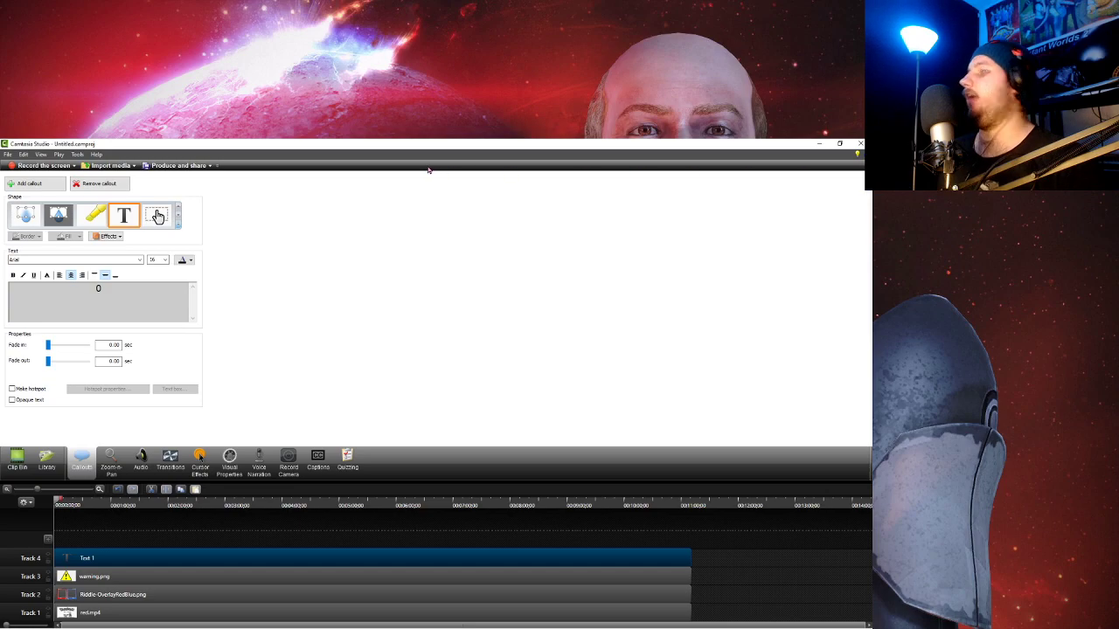
pyautogui.moveTo(416, 350); pyautogui.dragTo(872, 621)
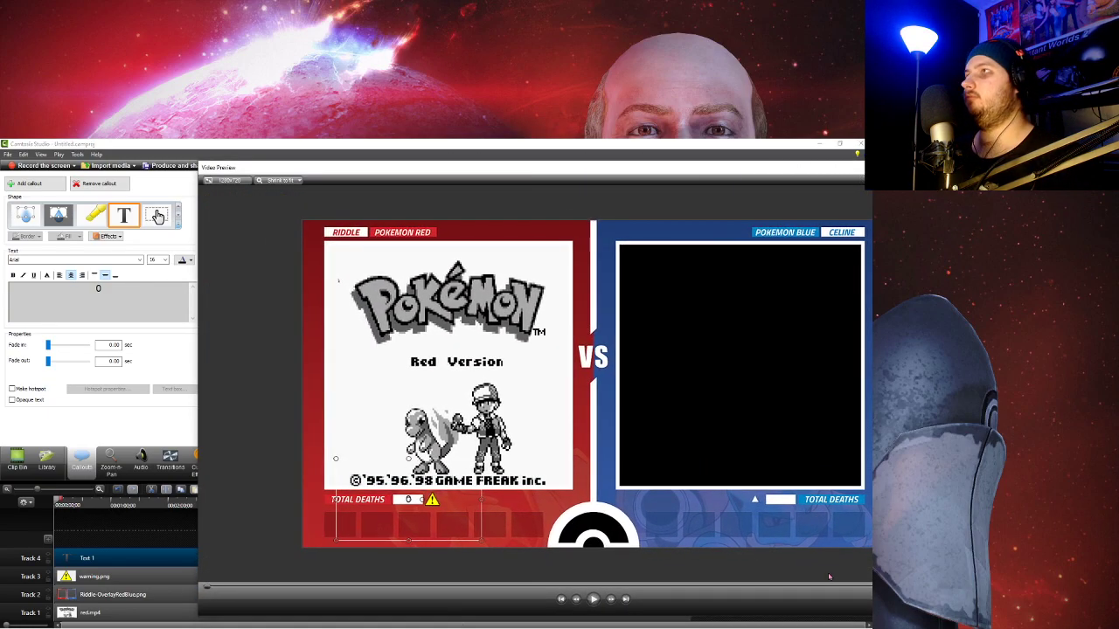
pyautogui.click(486, 505)
pyautogui.rightClick(486, 501)
pyautogui.click(316, 557)
pyautogui.moveTo(320, 553); pyautogui.dragTo(319, 556)
pyautogui.click(320, 557)
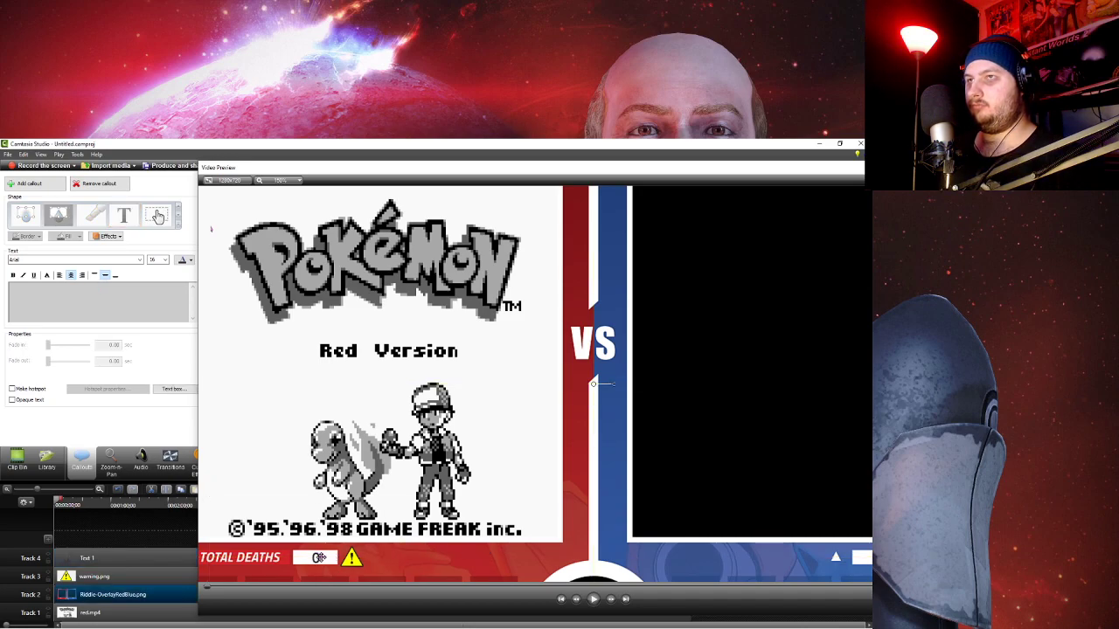
pyautogui.click(346, 559)
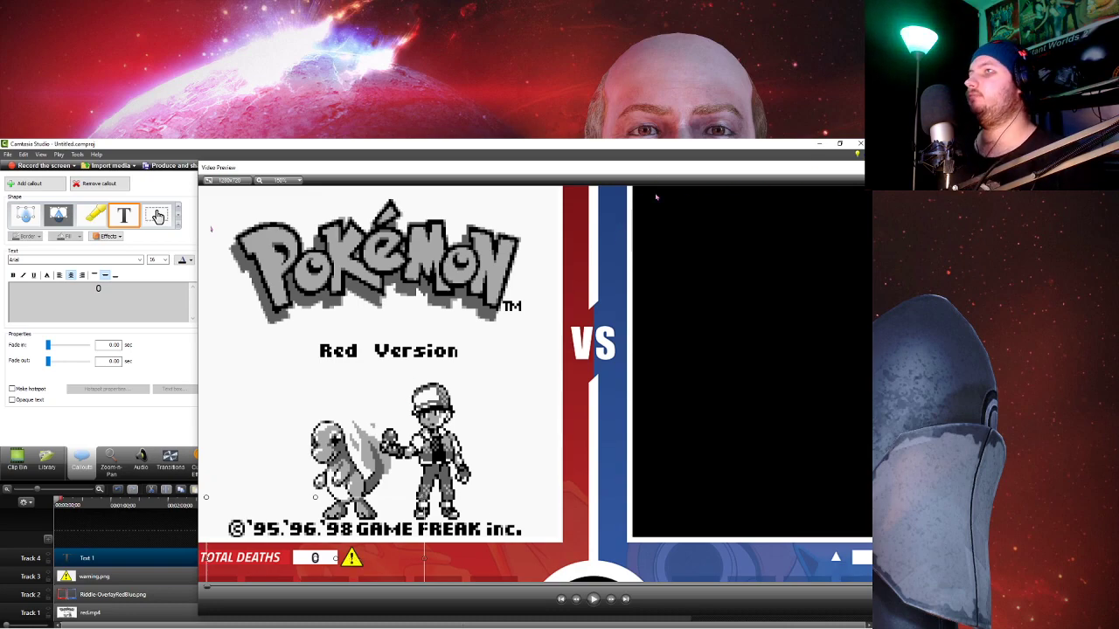
# - Dock the video preview again, set its zoom to Shrink to fit and widen the tools area beside it
pyautogui.click(810, 178)
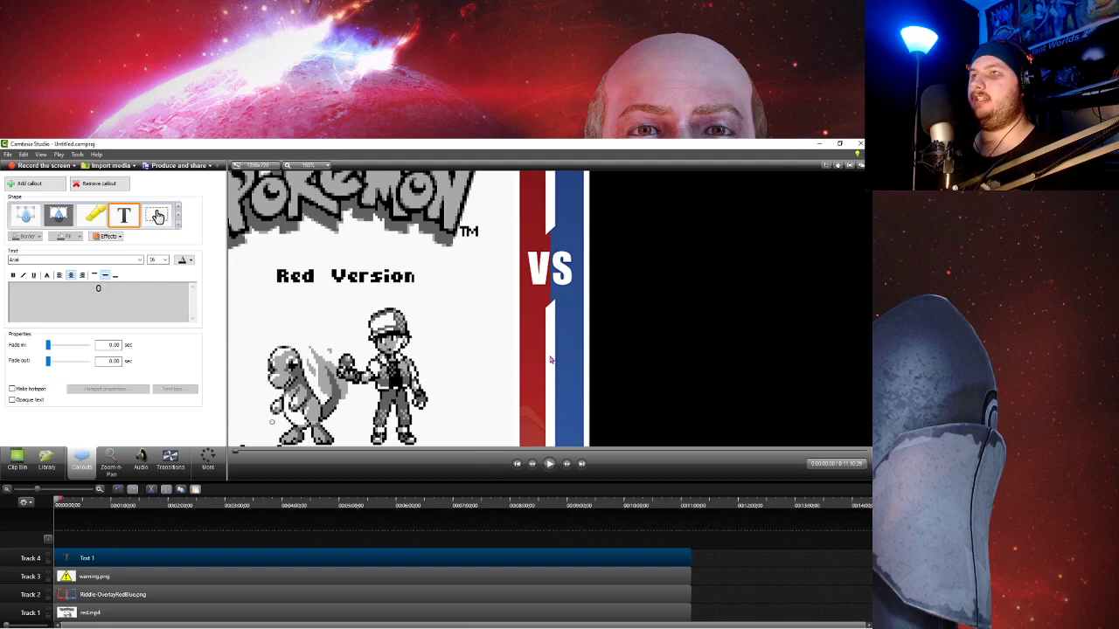
pyautogui.click(289, 165)
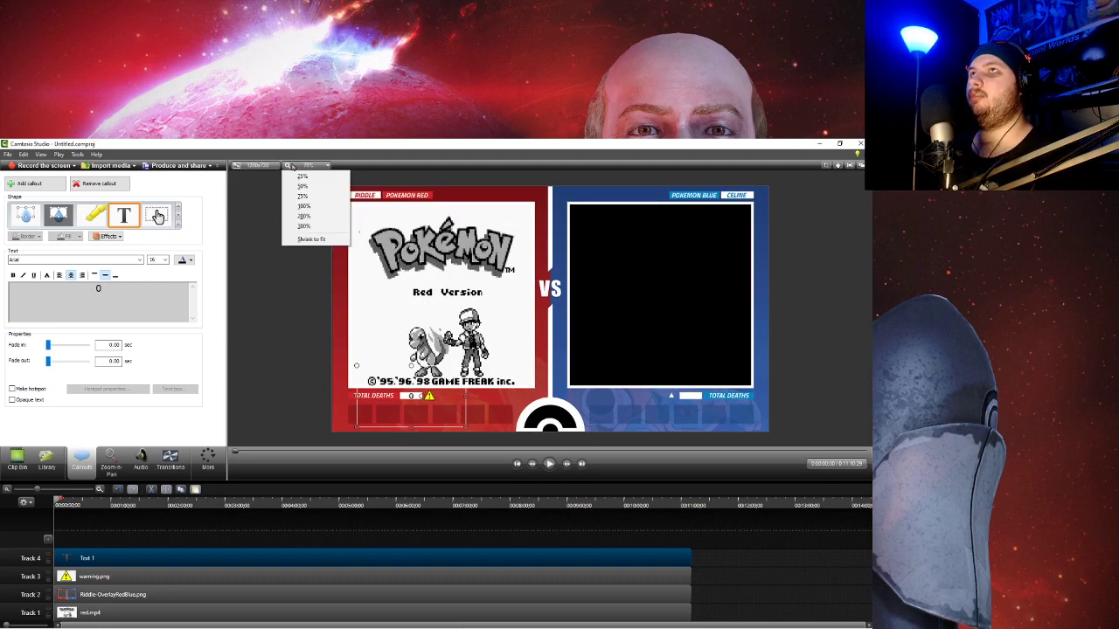
pyautogui.click(311, 238)
pyautogui.moveTo(226, 349); pyautogui.dragTo(390, 349)
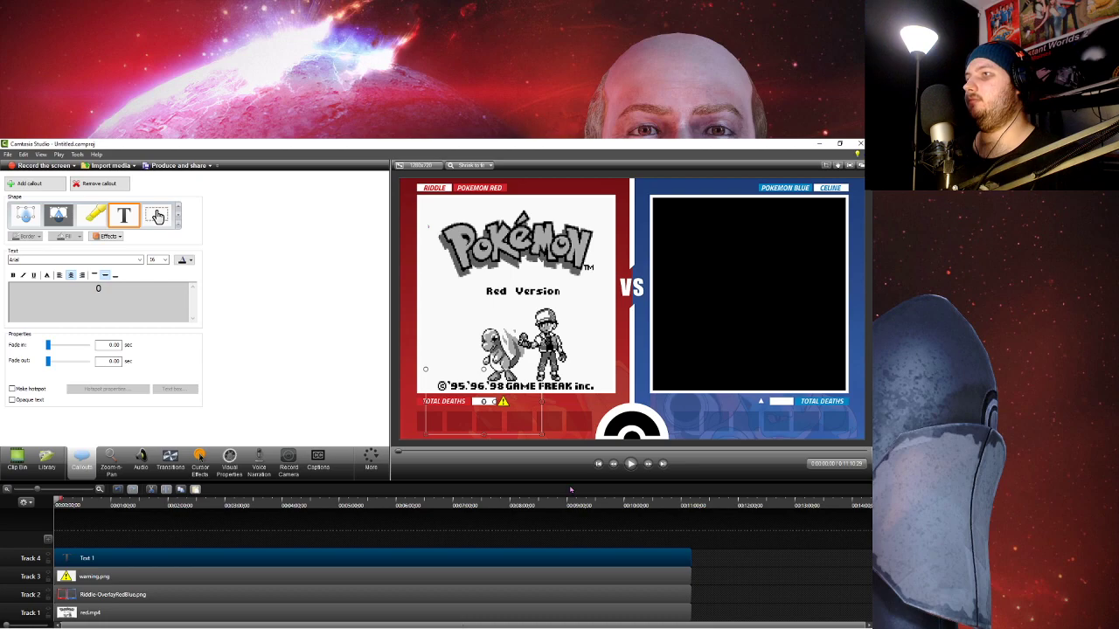
pyautogui.click(749, 564)
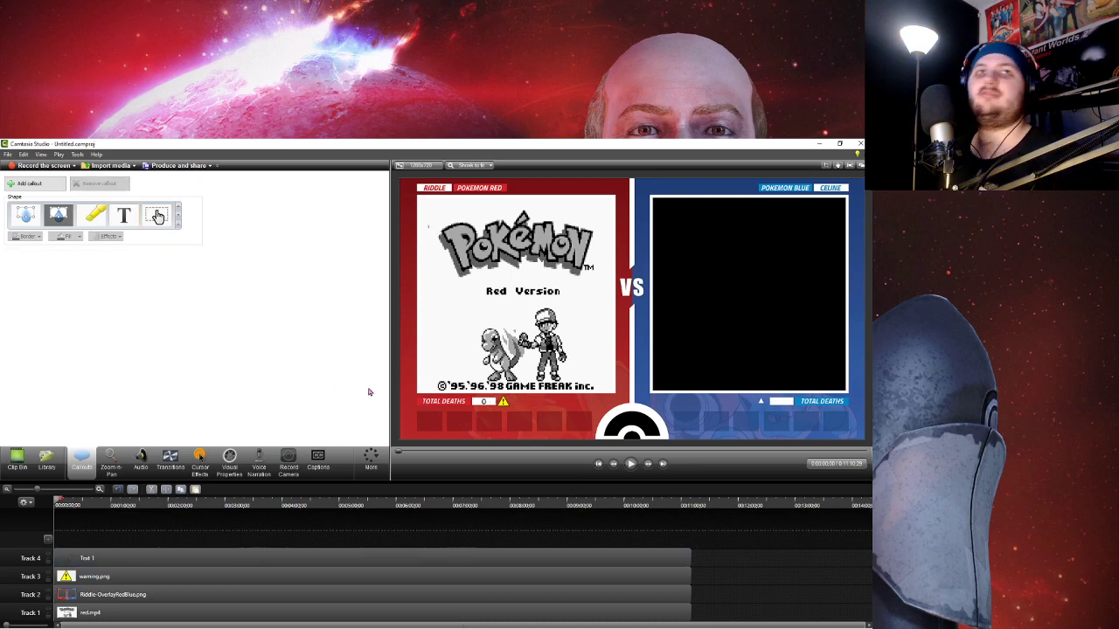
# - Return the playhead to the start and add empty Tracks 5 and 6 above the 0 callout
pyautogui.click(140, 558)
pyautogui.moveTo(131, 505); pyautogui.dragTo(40, 512)
pyautogui.click(49, 539)
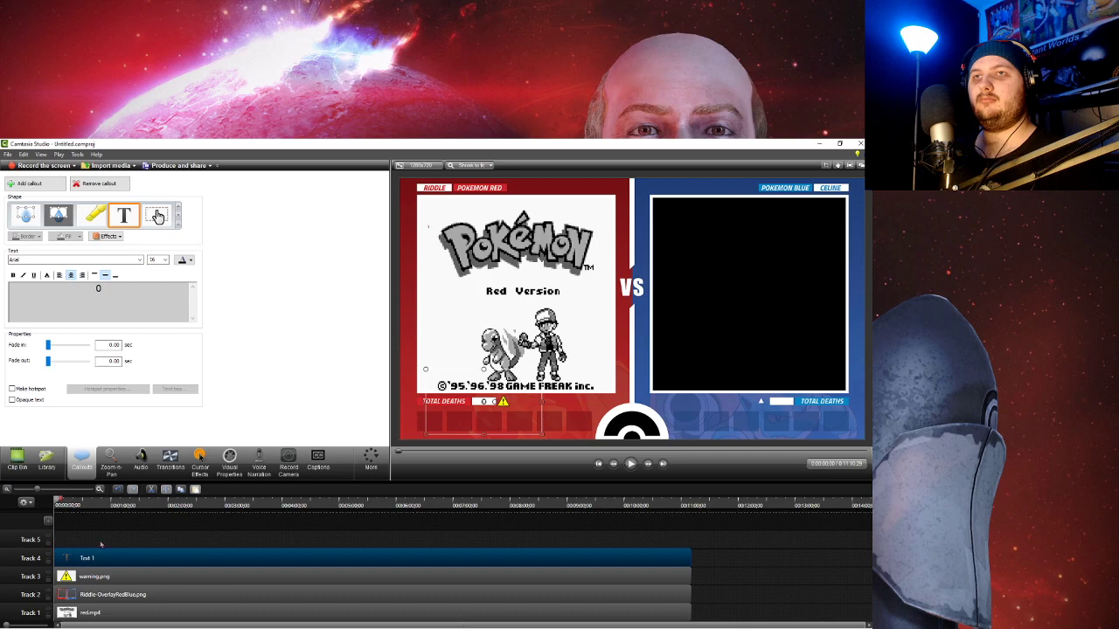
pyautogui.click(48, 519)
pyautogui.click(135, 549)
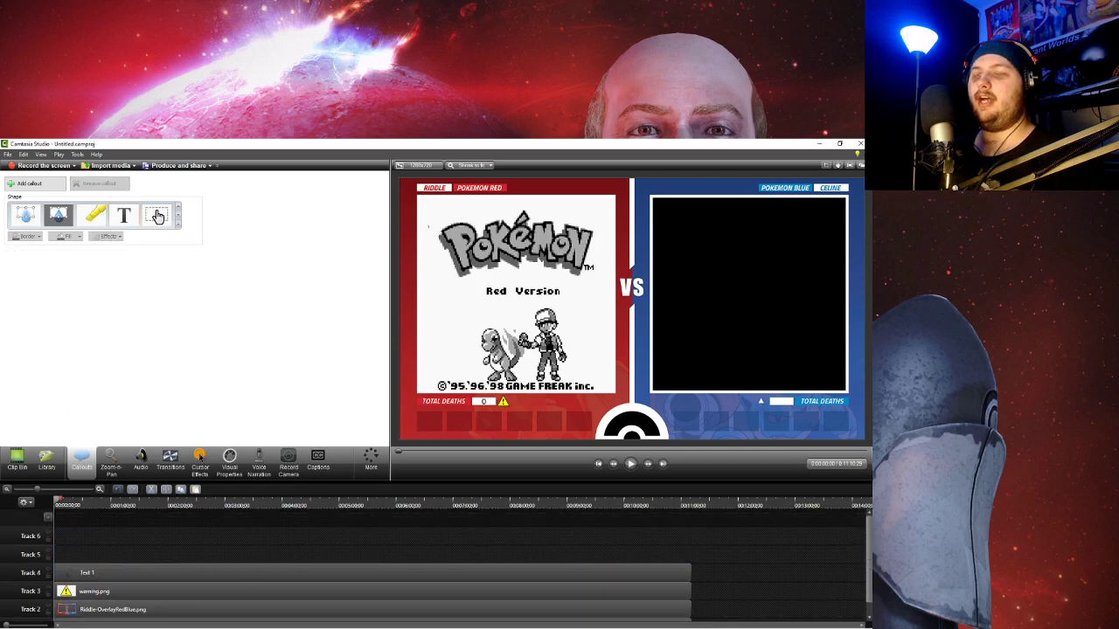
# - Add an empty Track 7 and import badge sprites.png into the clip bin
pyautogui.click(17, 467)
pyautogui.click(49, 518)
pyautogui.scroll(1, 131, 533)
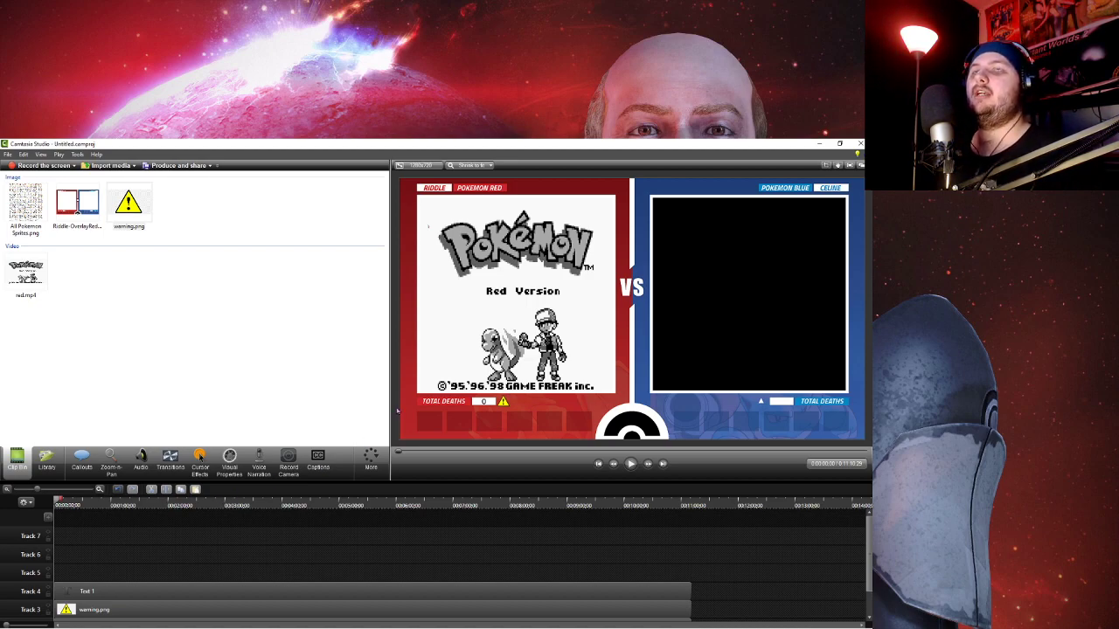
pyautogui.click(30, 210)
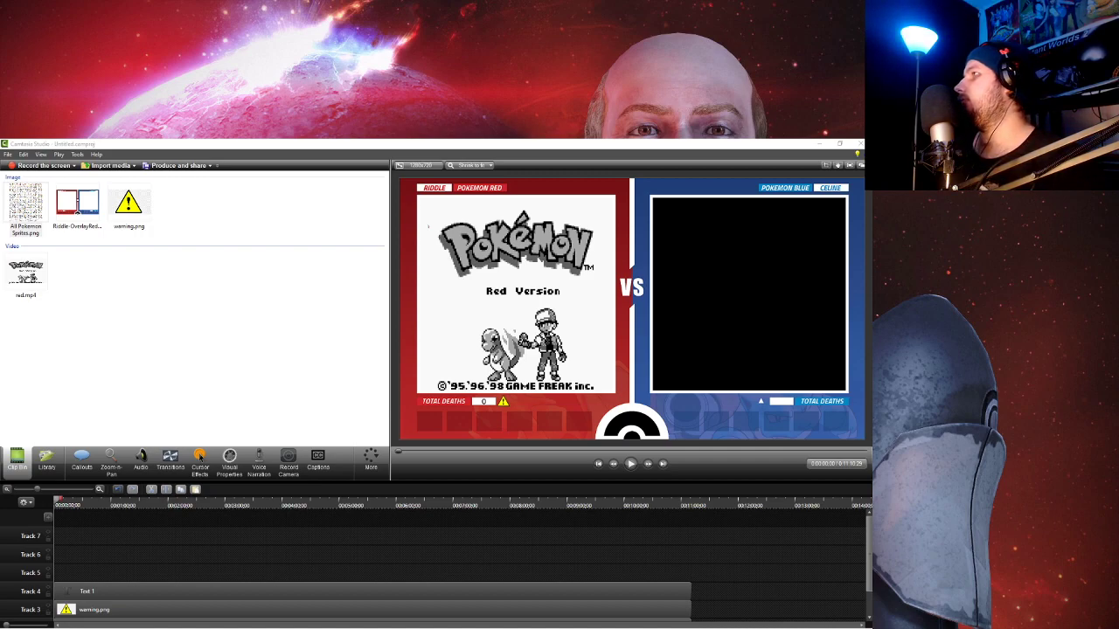
pyautogui.moveTo(865, 394); pyautogui.dragTo(239, 393)
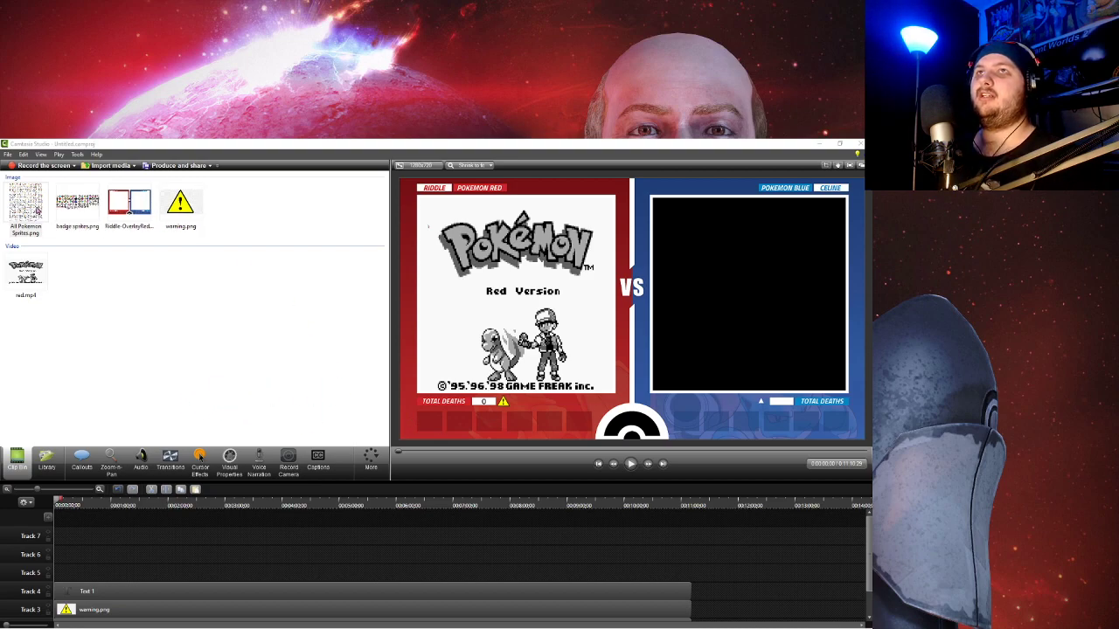
# - Try placing badge sprites.png at the start of Track 5, cropped to its first row of eight badges
pyautogui.moveTo(64, 205)
pyautogui.mouseDown()
pyautogui.moveTo(117, 537)
pyautogui.moveTo(74, 575)
pyautogui.mouseUp()
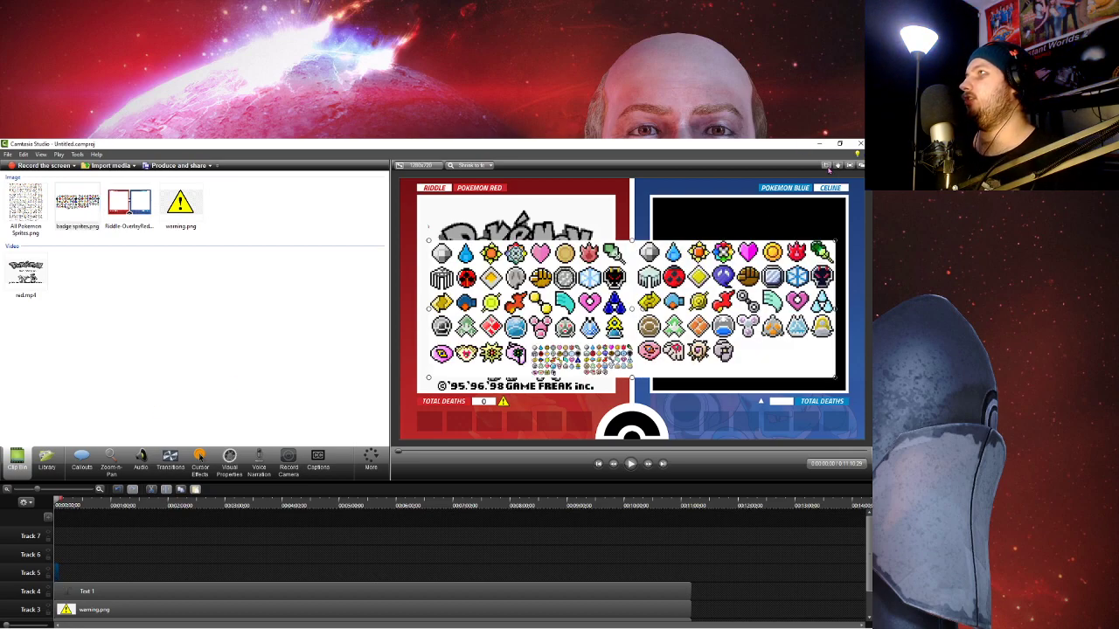
pyautogui.moveTo(630, 375); pyautogui.dragTo(631, 264)
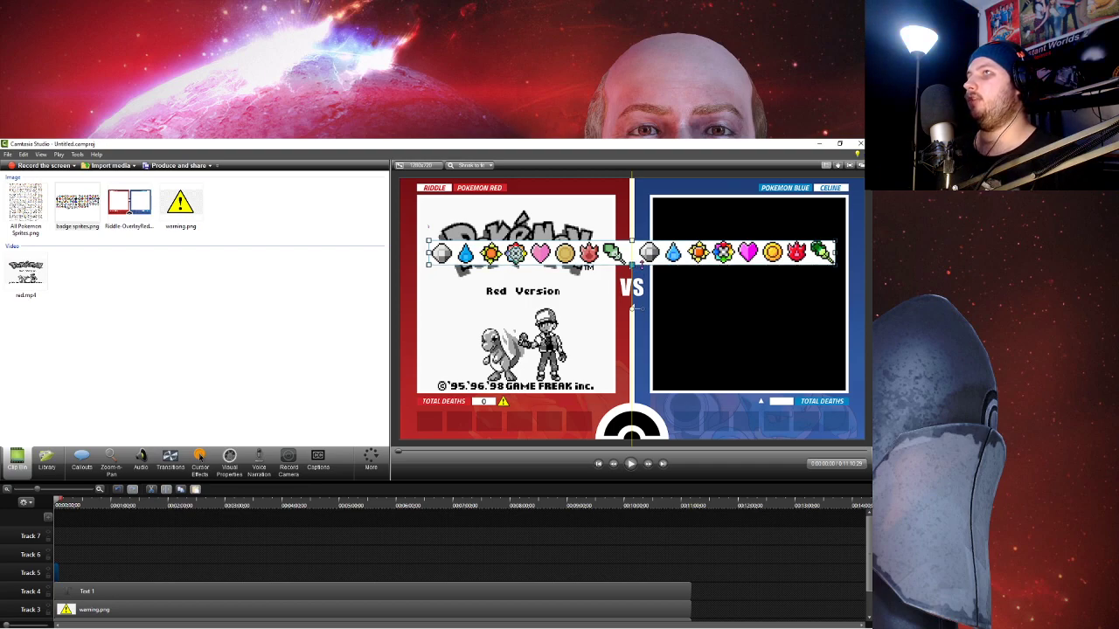
pyautogui.moveTo(834, 254); pyautogui.dragTo(629, 254)
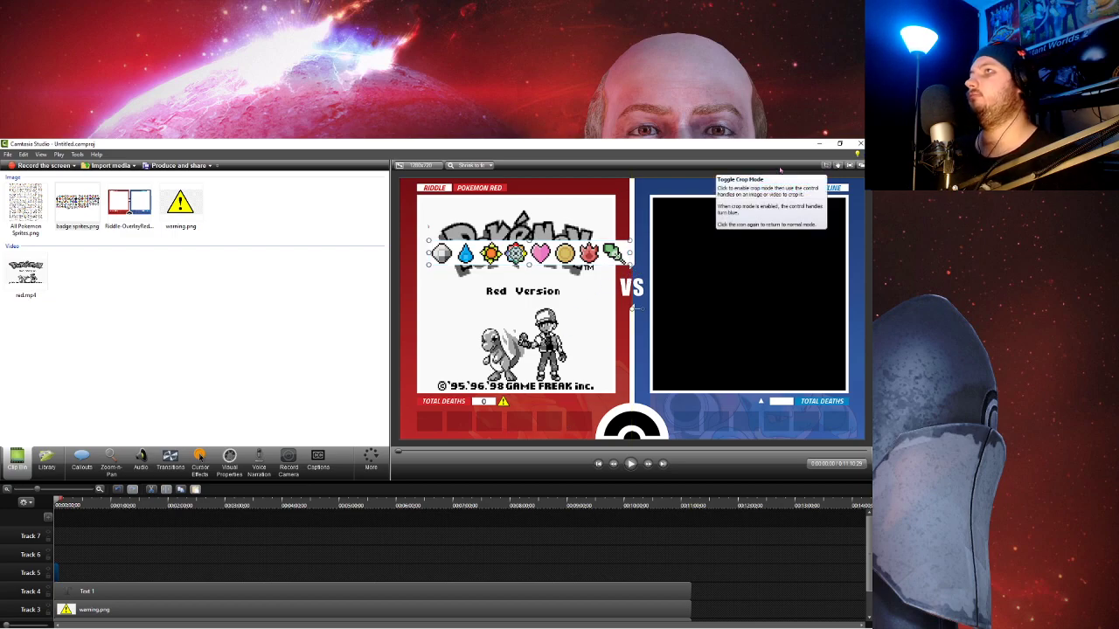
pyautogui.moveTo(561, 259); pyautogui.dragTo(604, 260)
pyautogui.moveTo(680, 311); pyautogui.dragTo(731, 297)
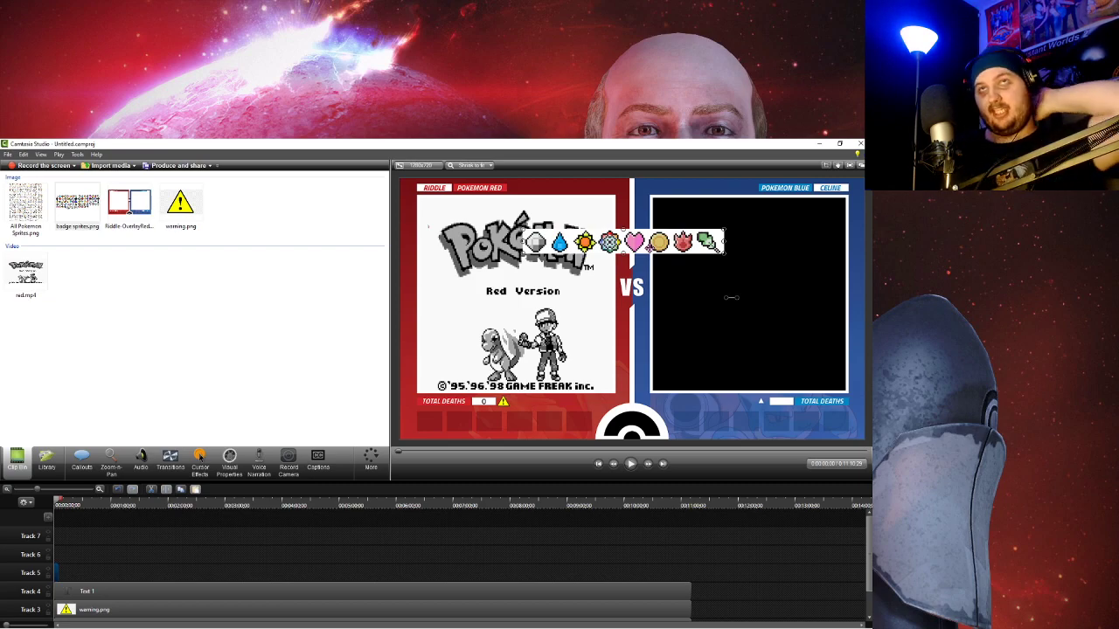
pyautogui.hotkey('ctrl', 'z')
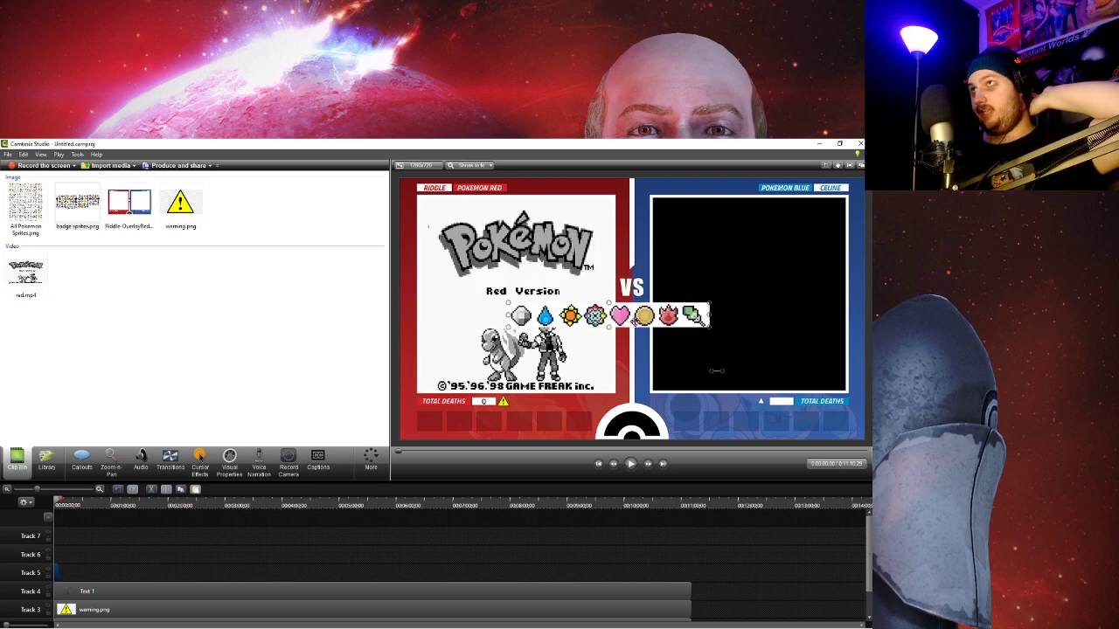
pyautogui.hotkey('ctrl', 'z')
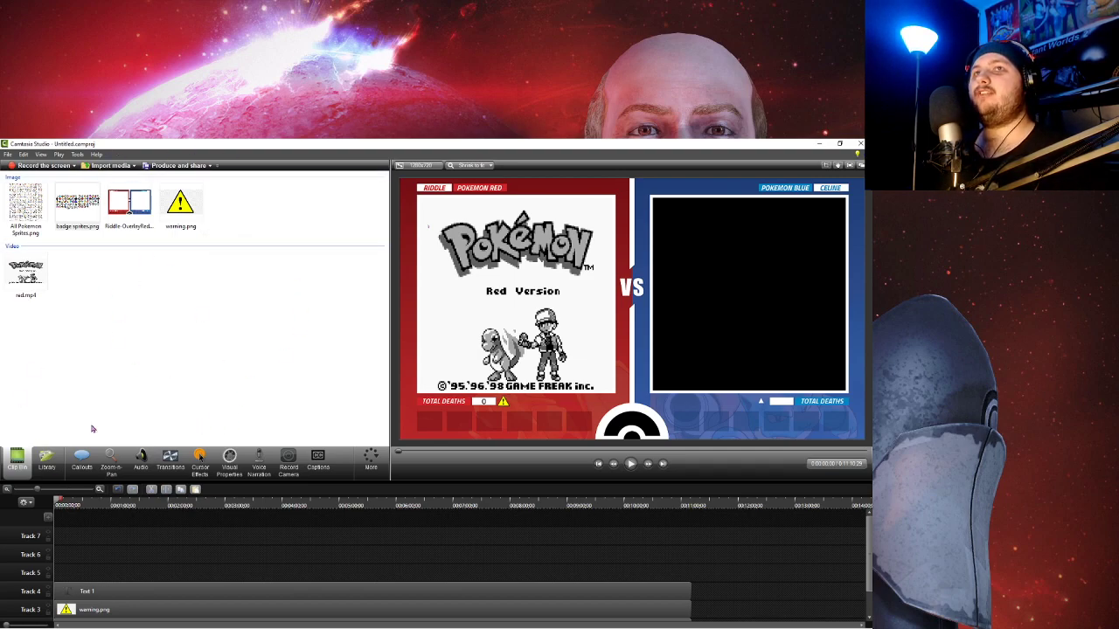
# - Scrub, zoom the timeline and play the red.mp4 gameplay from about 1:50 to 2:12 to locate the starter Pokemon selection
pyautogui.moveTo(77, 509); pyautogui.dragTo(160, 501)
pyautogui.scroll(-2, 642, 507)
pyautogui.click(630, 463)
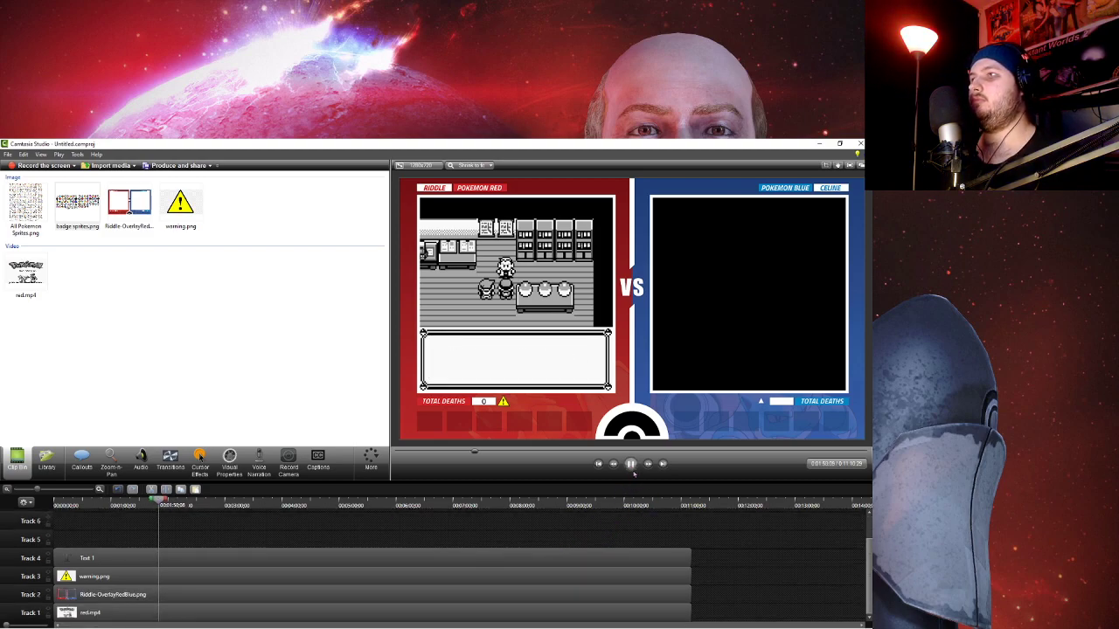
pyautogui.click(630, 464)
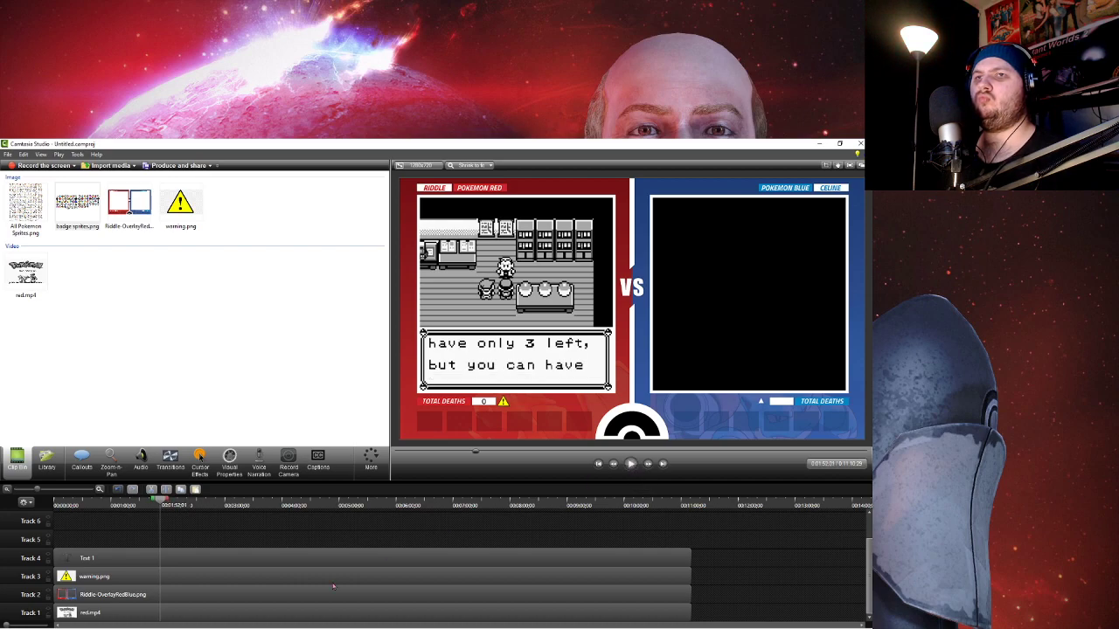
pyautogui.click(212, 611)
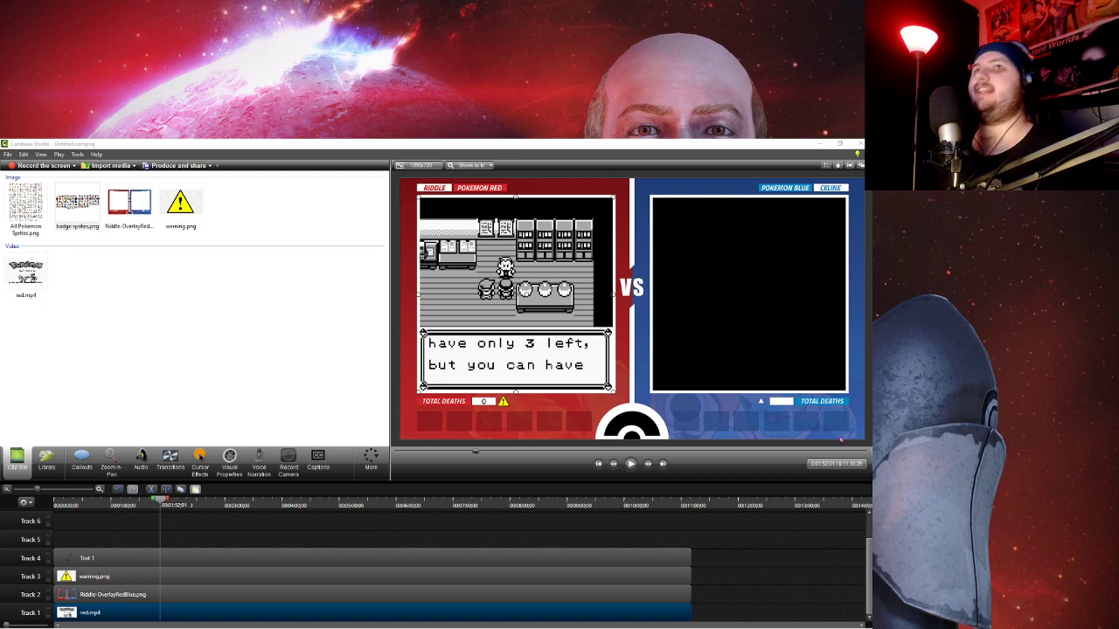
pyautogui.hotkey('ctrl', 'Home')
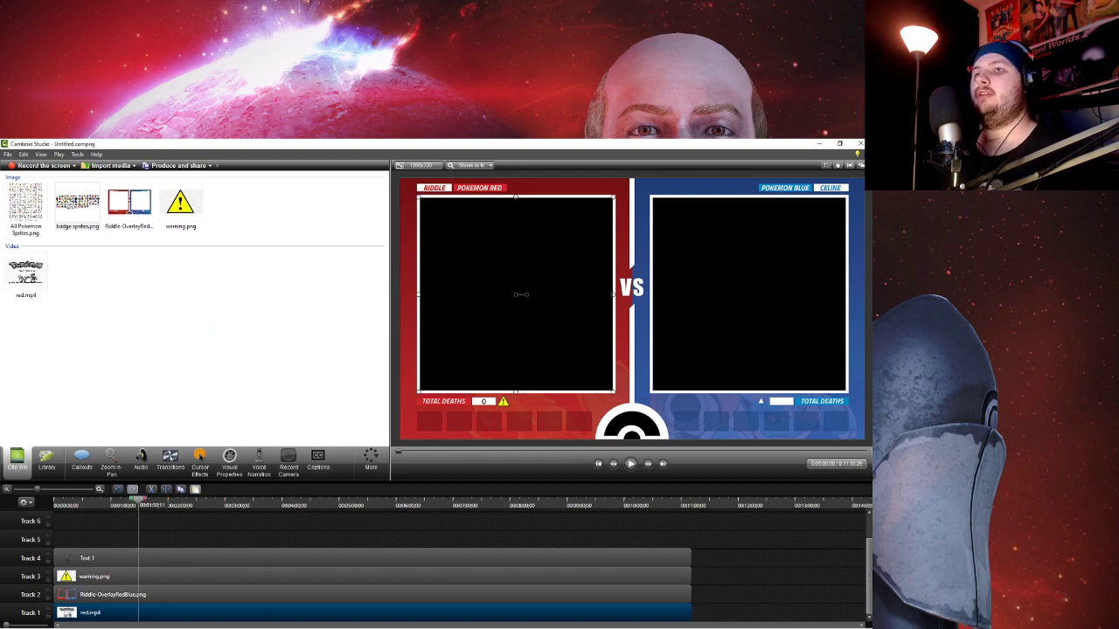
pyautogui.moveTo(128, 505); pyautogui.dragTo(174, 516)
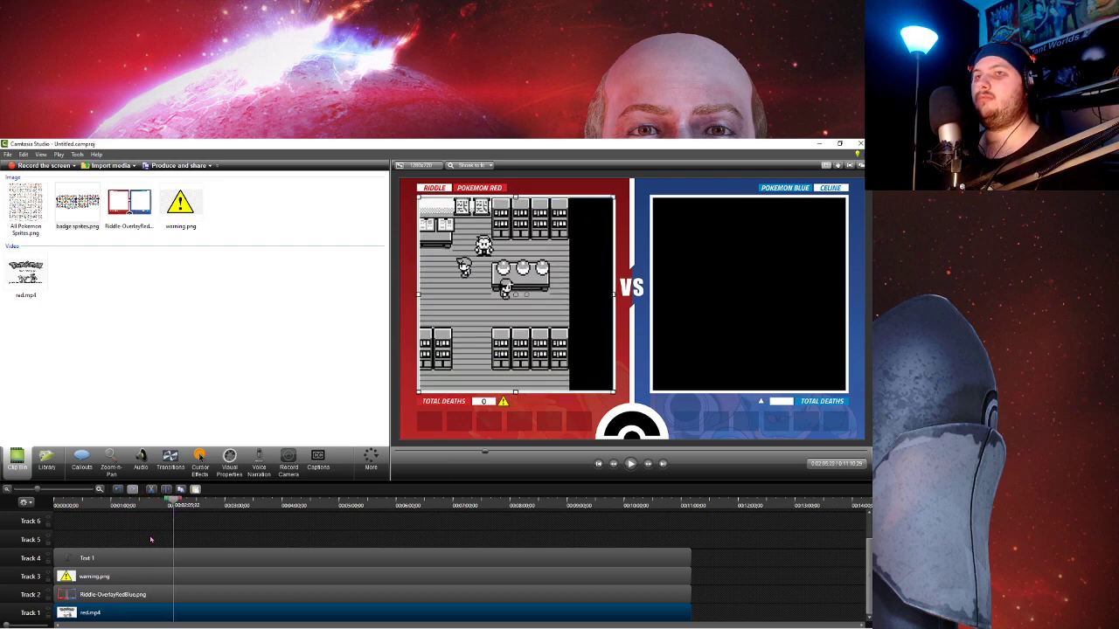
pyautogui.scroll(3, 187, 542)
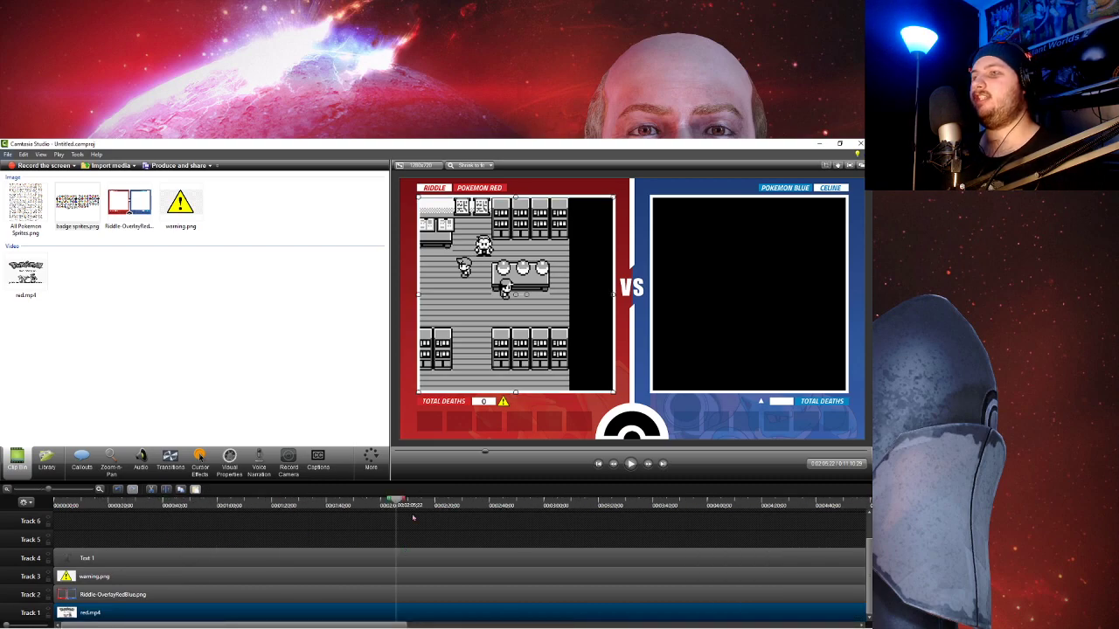
pyautogui.click(629, 464)
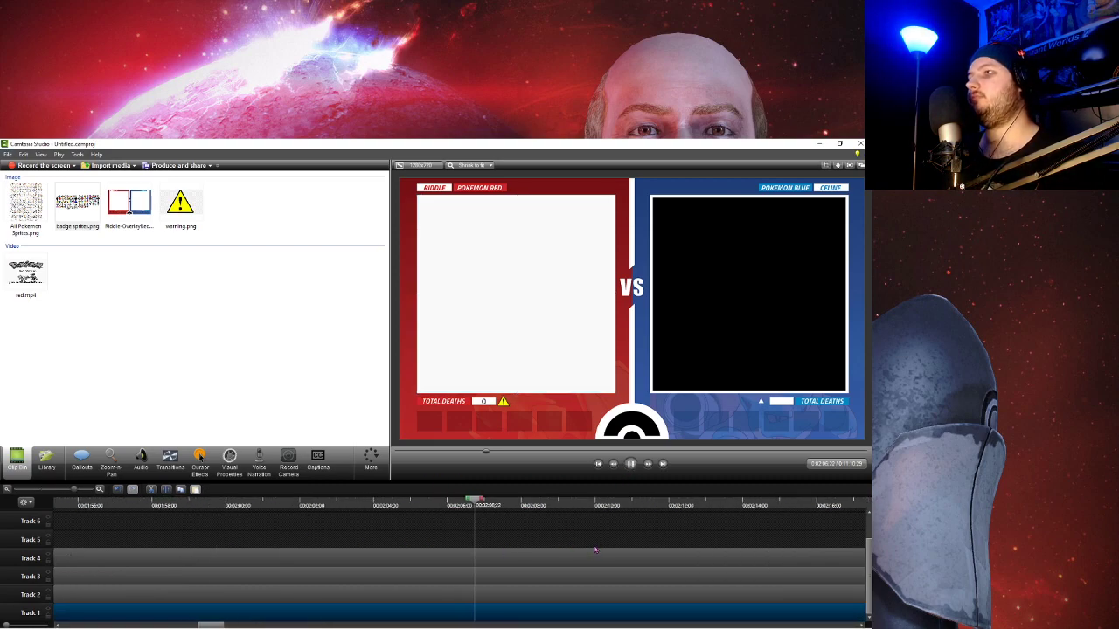
pyautogui.click(630, 464)
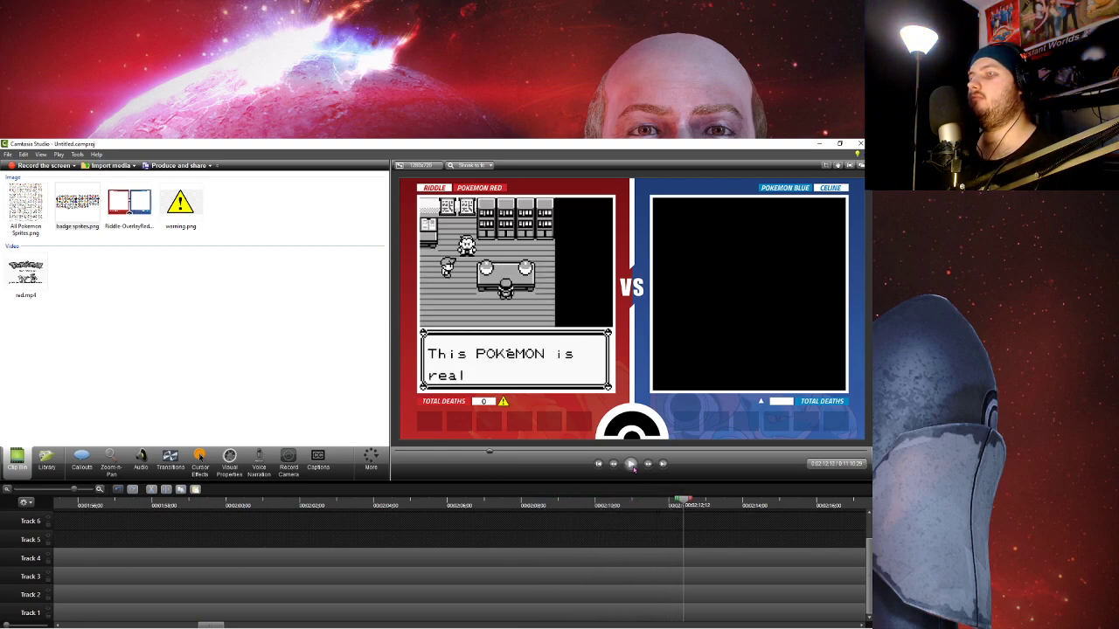
# - Position the playhead at 0:02:12;02, on the empty text box right after the Squirtle selection prompt
pyautogui.press(',')
pyautogui.press(',')
pyautogui.press(',')
pyautogui.press(',')
pyautogui.press(',')
pyautogui.press(',')
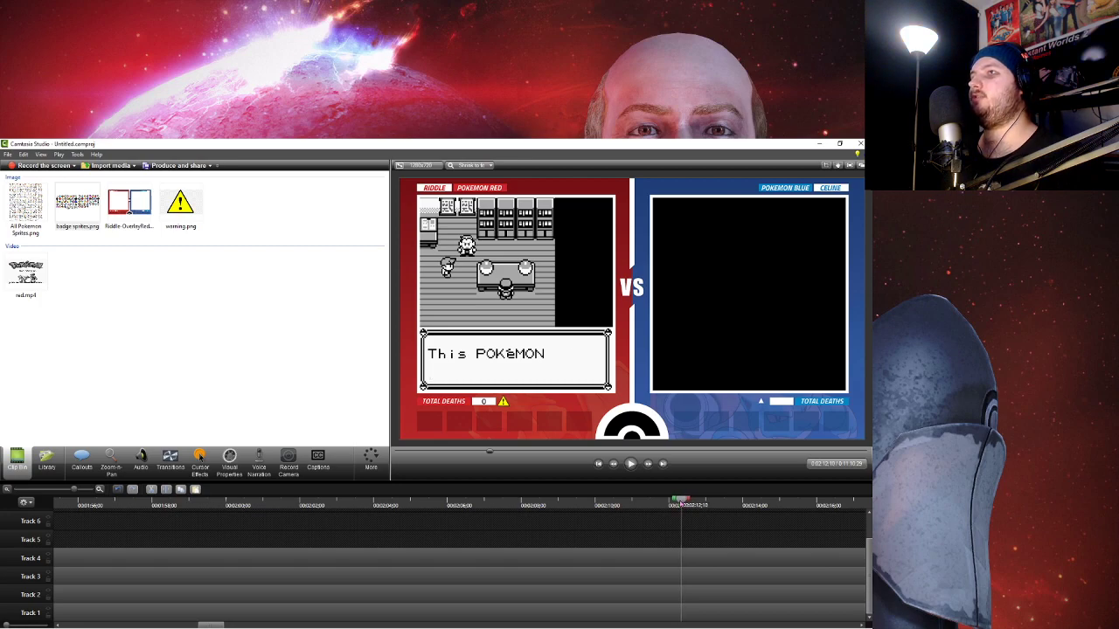
pyautogui.press(',')
pyautogui.press(',')
pyautogui.press(',')
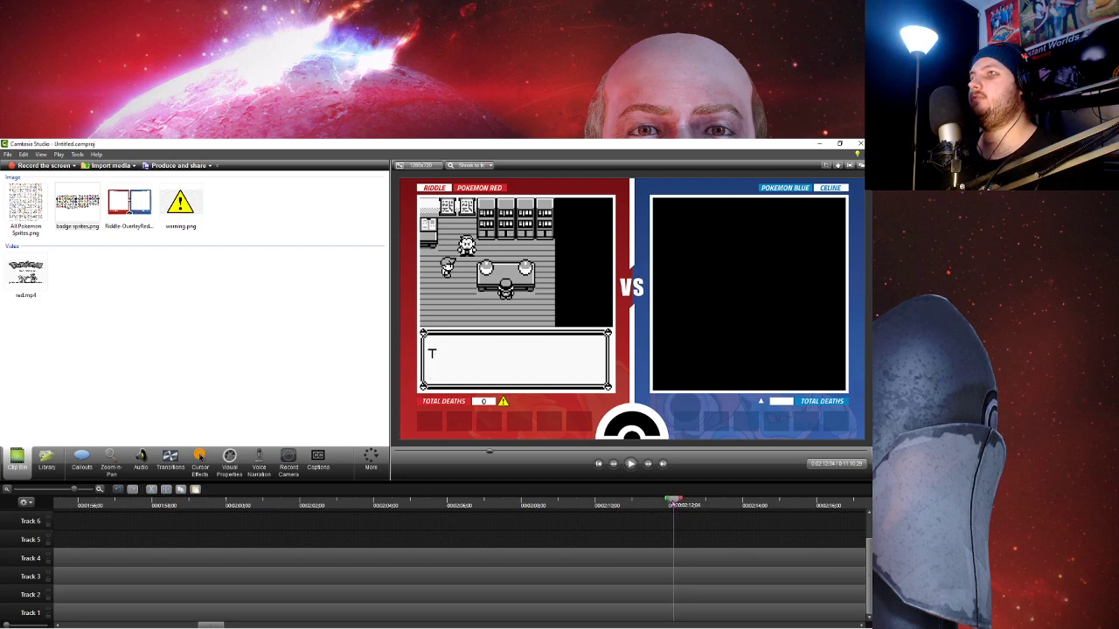
pyautogui.press(',')
pyautogui.press(',')
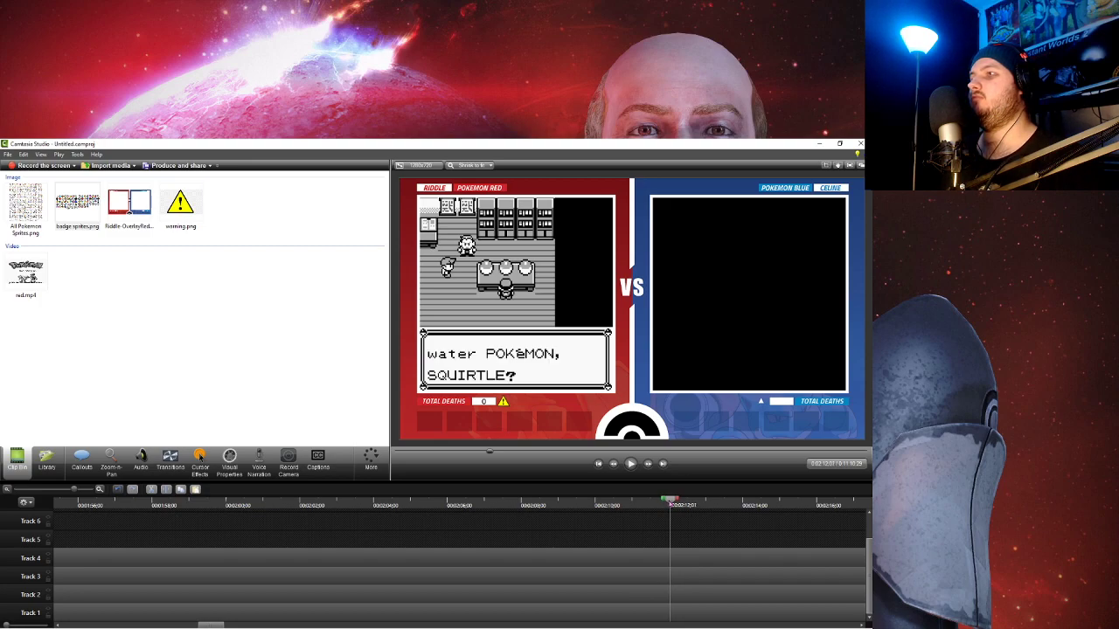
pyautogui.press('.')
pyautogui.scroll(3, 756, 540)
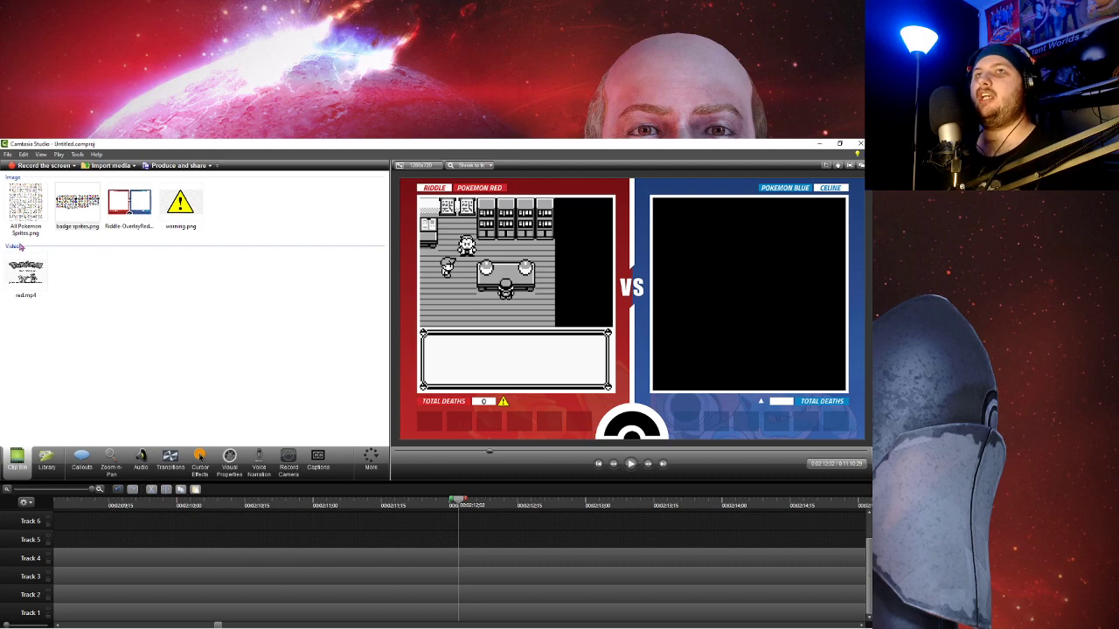
# - Place All Pokemon Sprites.png on Track 5 at the playhead and crop it roughly around Squirtle in its first row
pyautogui.click(21, 205)
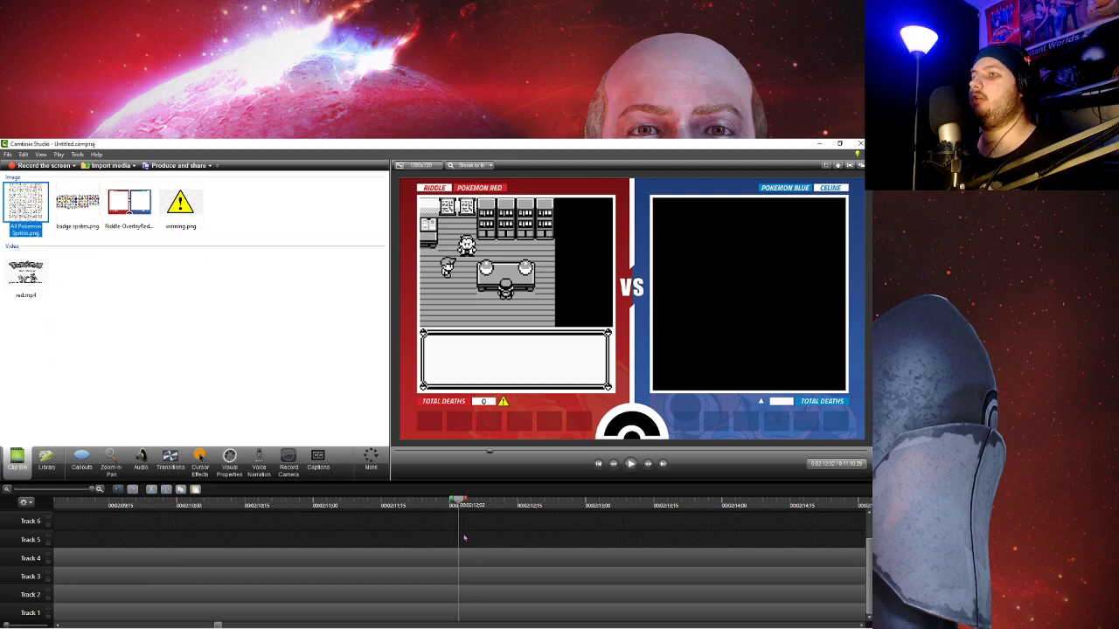
pyautogui.moveTo(464, 538); pyautogui.dragTo(464, 540)
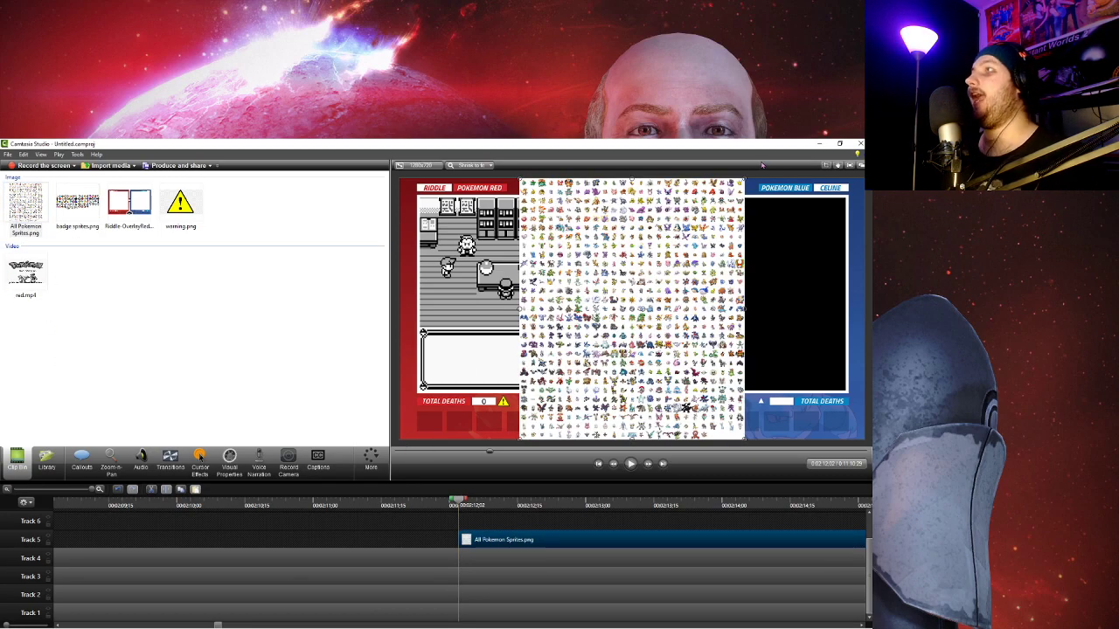
pyautogui.moveTo(631, 438); pyautogui.dragTo(665, 190)
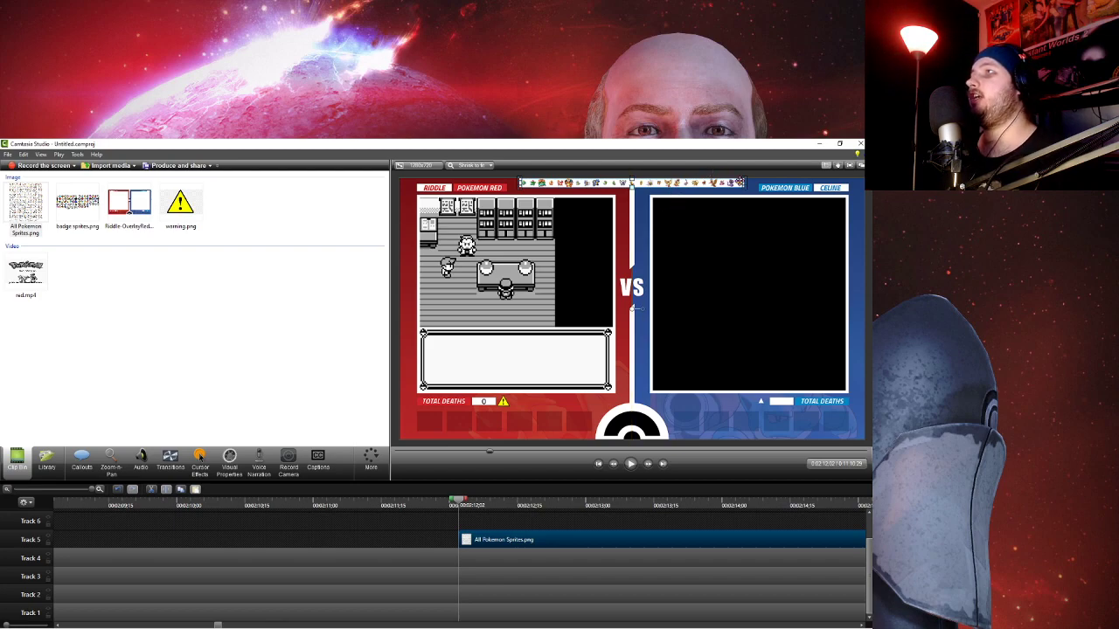
pyautogui.moveTo(745, 182); pyautogui.dragTo(568, 183)
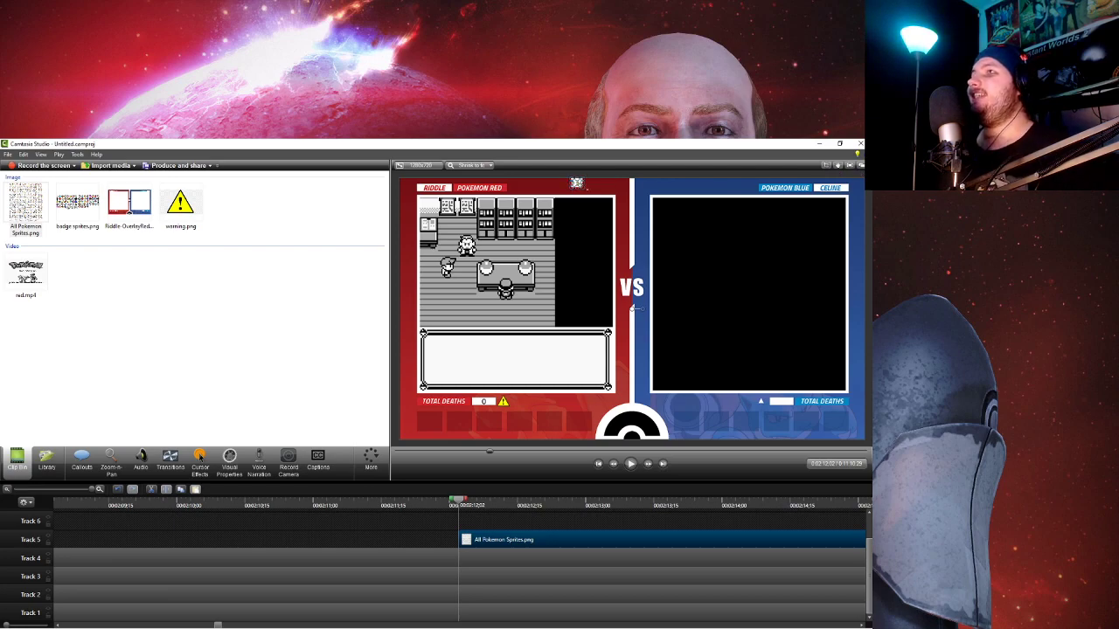
# - Enlarge the cropped sprite and trim its edges until only Squirtle remains in the frame
pyautogui.moveTo(577, 182); pyautogui.dragTo(711, 294)
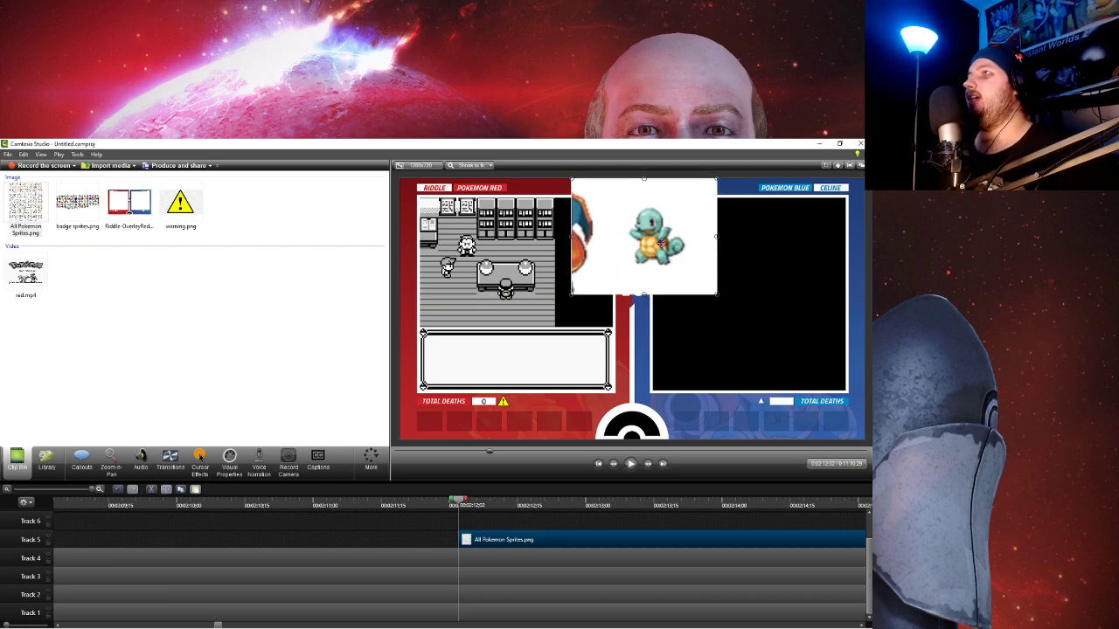
pyautogui.moveTo(642, 234); pyautogui.dragTo(584, 258)
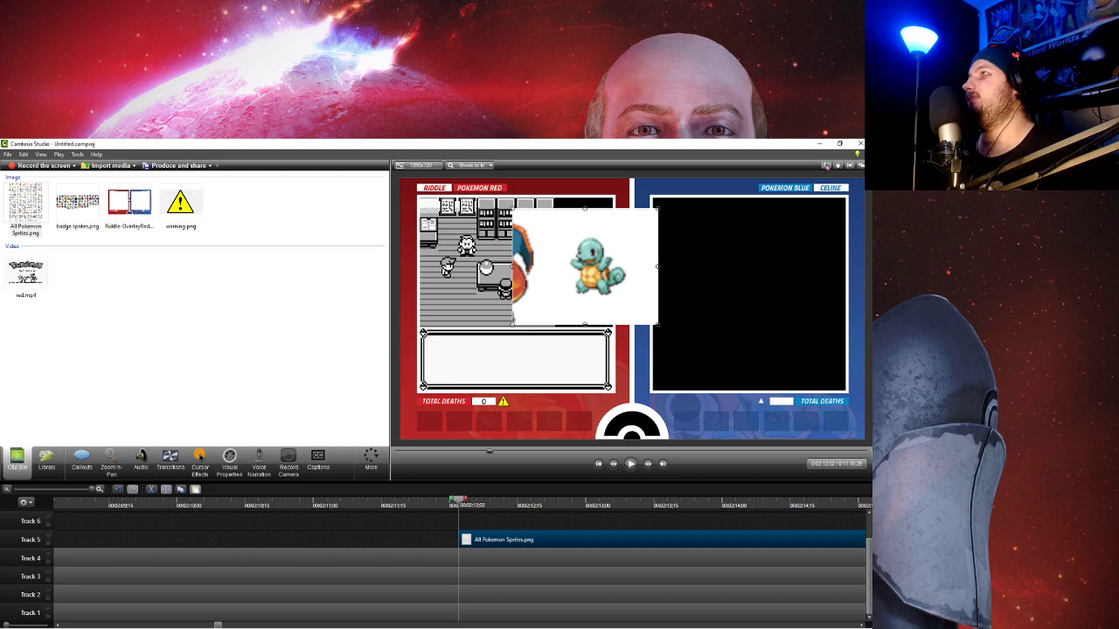
pyautogui.moveTo(513, 265); pyautogui.dragTo(541, 267)
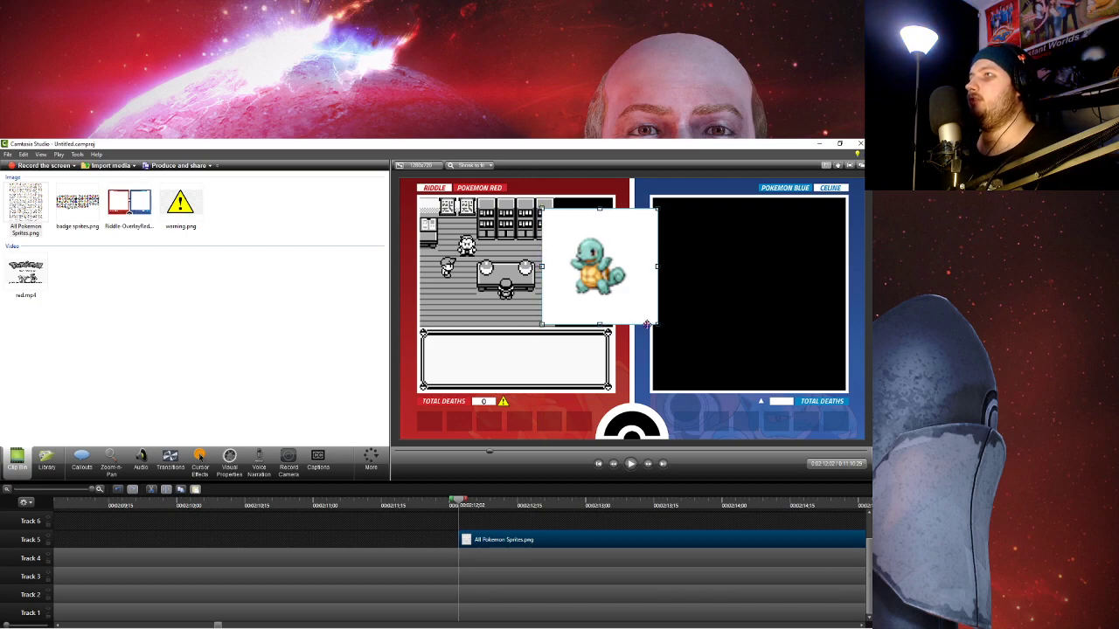
pyautogui.moveTo(658, 325); pyautogui.dragTo(633, 304)
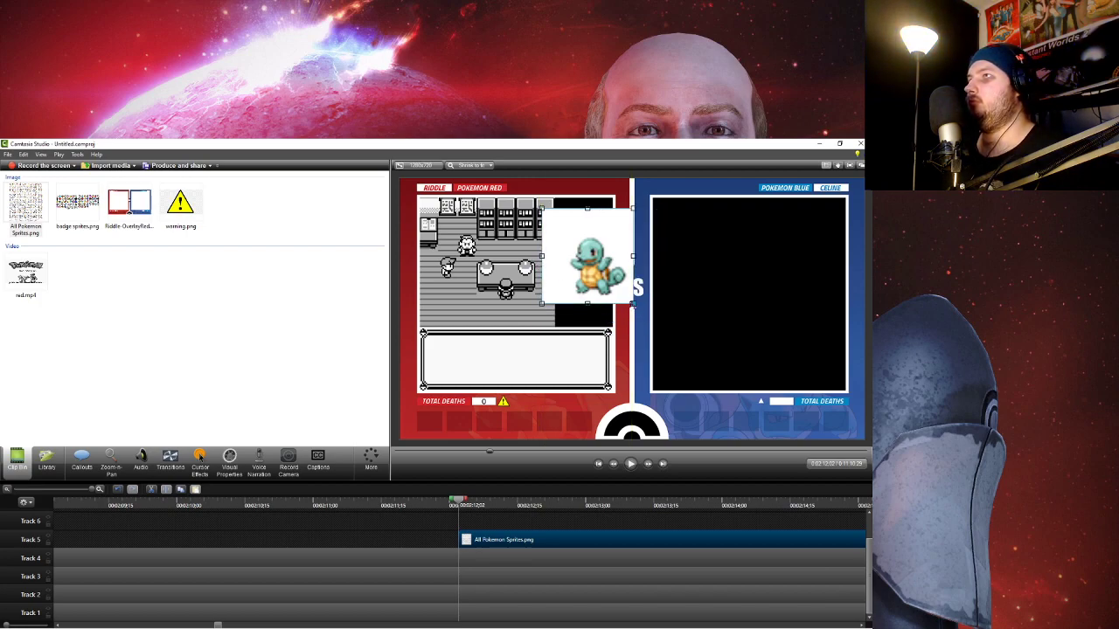
pyautogui.moveTo(544, 210); pyautogui.dragTo(556, 229)
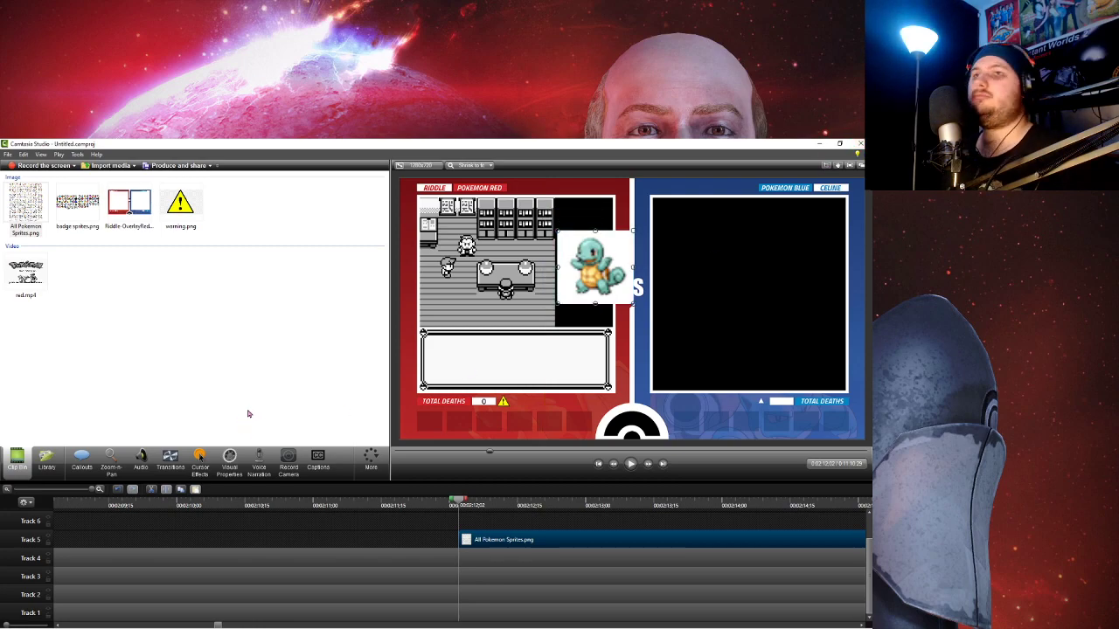
# - Remove the white background from the Squirtle sprite with a colour-removal tolerance of 10
pyautogui.click(229, 460)
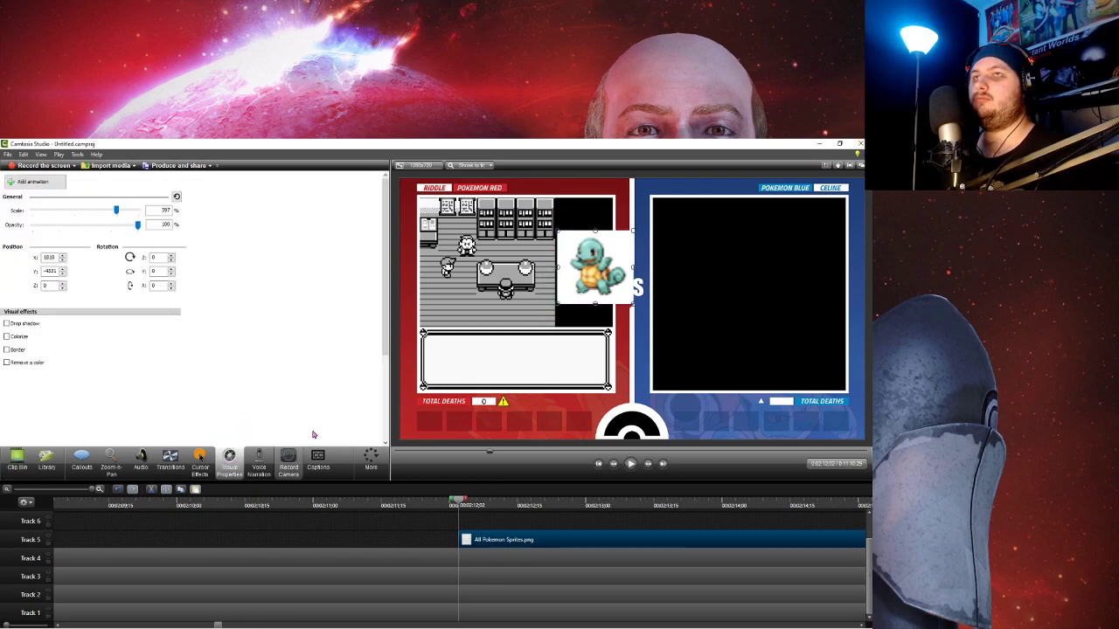
pyautogui.click(21, 365)
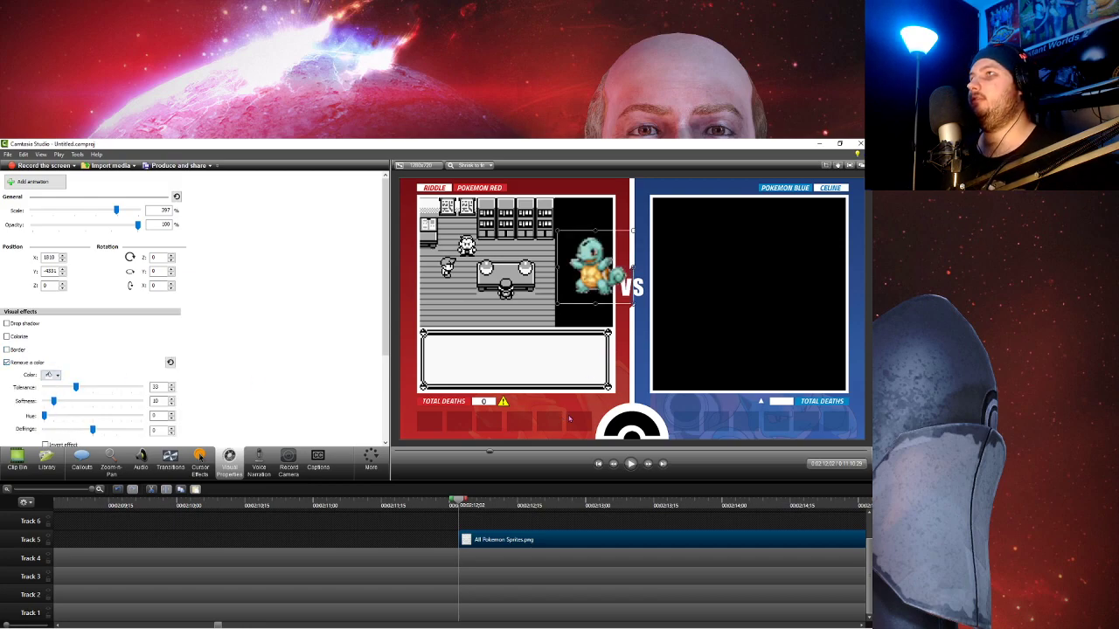
pyautogui.moveTo(75, 388); pyautogui.dragTo(57, 393)
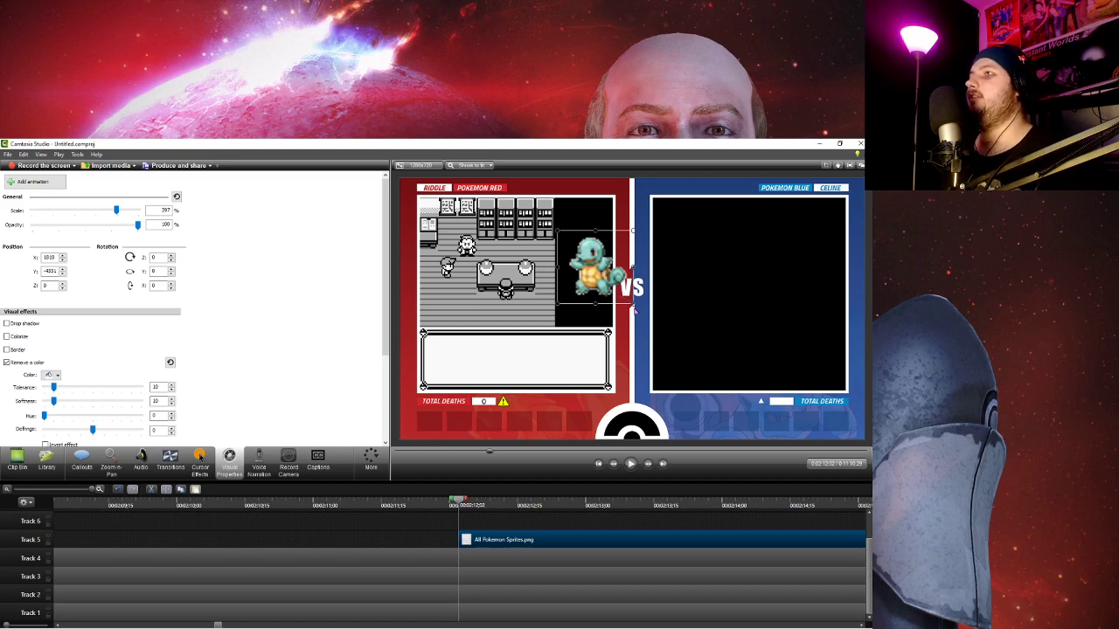
# - Mirror Squirtle with a Y rotation of 180 and fit it at 119% scale into the last slot below the Pokemon Red gameplay
pyautogui.moveTo(629, 301); pyautogui.dragTo(565, 242)
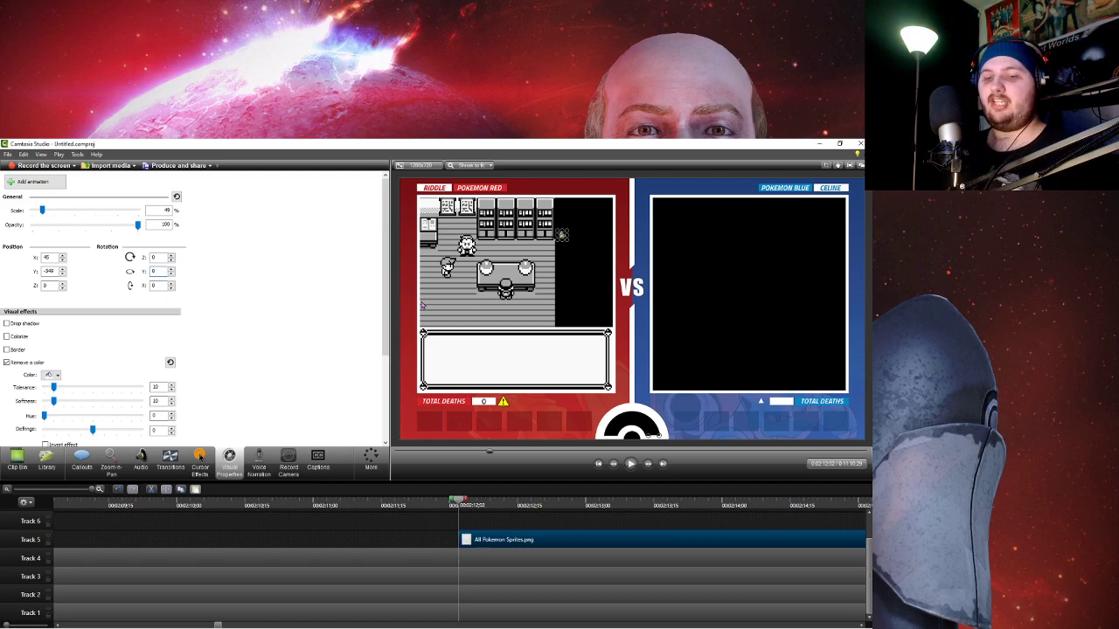
pyautogui.write('180')
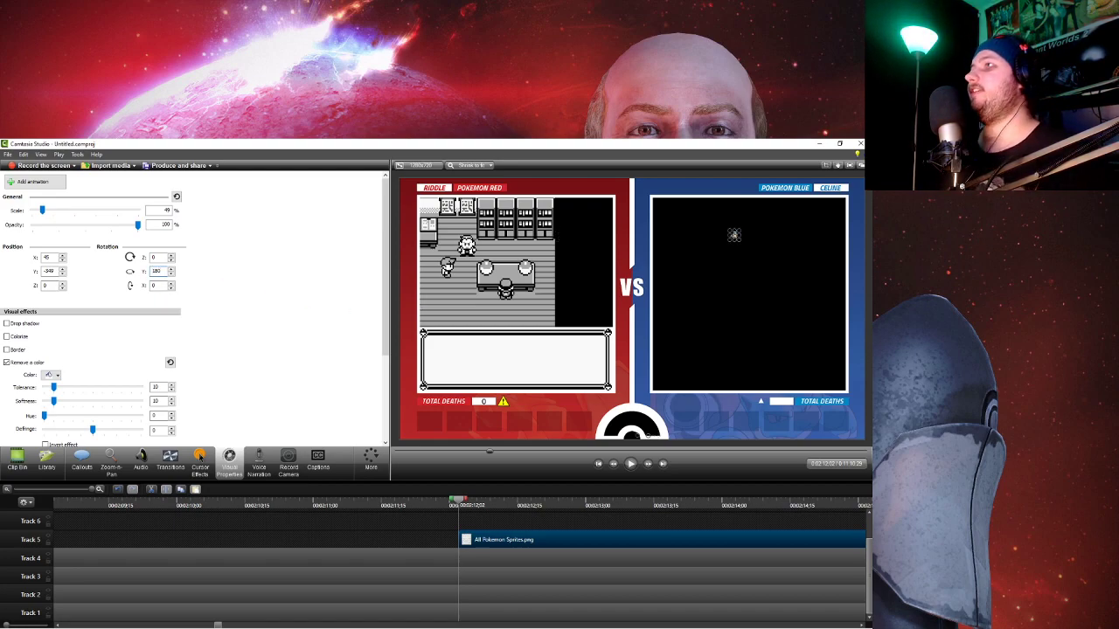
pyautogui.moveTo(734, 235); pyautogui.dragTo(809, 308)
pyautogui.moveTo(769, 272); pyautogui.dragTo(601, 417)
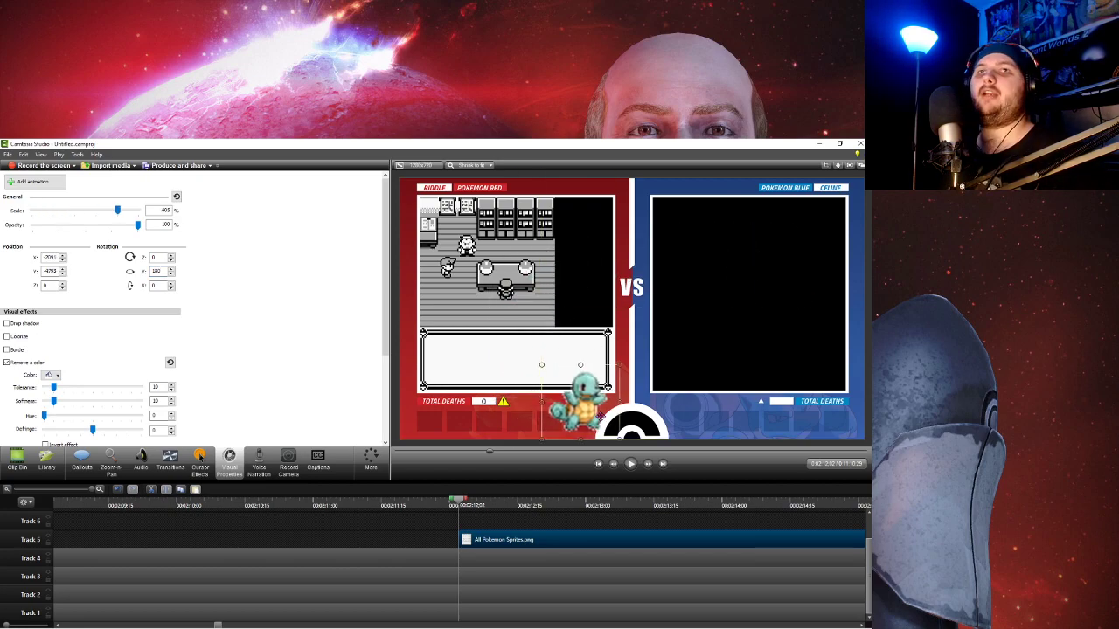
pyautogui.moveTo(617, 367); pyautogui.dragTo(583, 424)
pyautogui.click(624, 522)
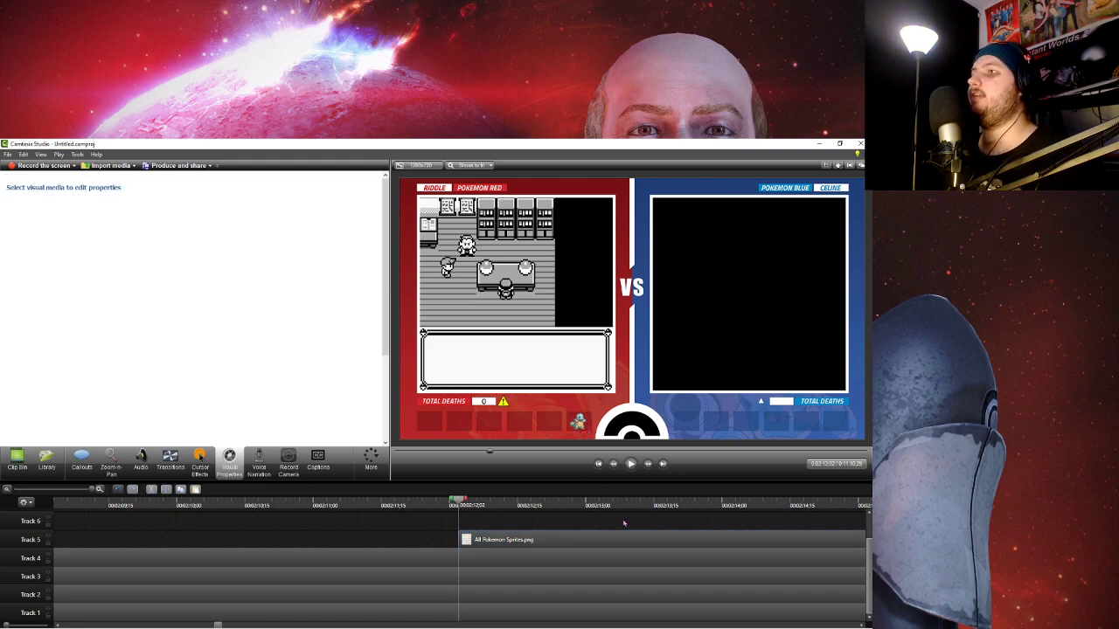
pyautogui.click(579, 423)
pyautogui.moveTo(591, 411); pyautogui.dragTo(594, 409)
pyautogui.click(575, 530)
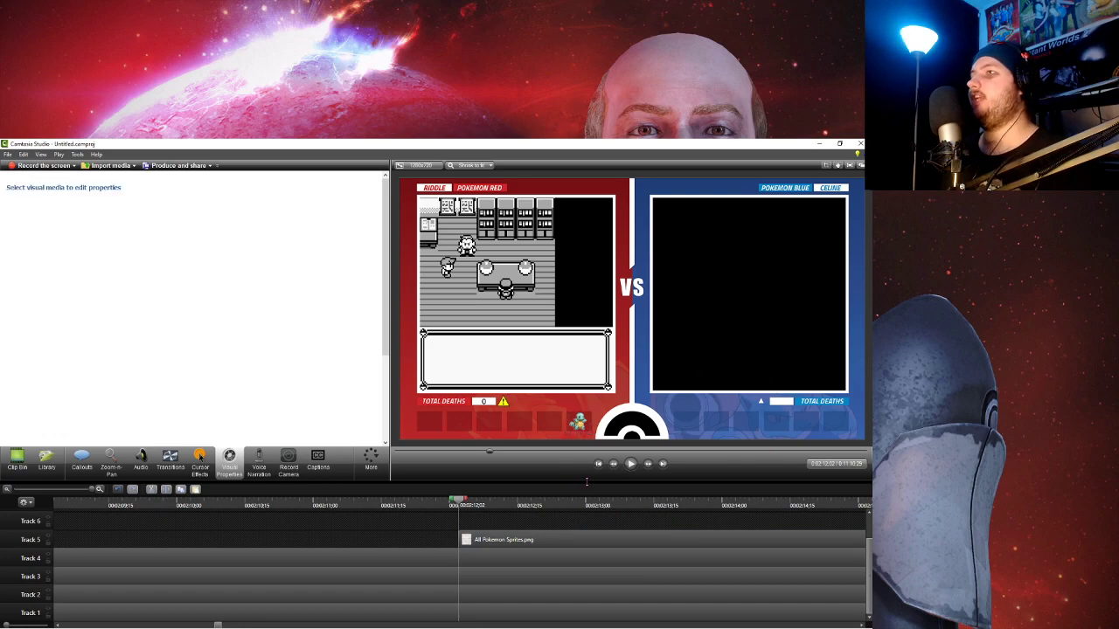
# - Add an animation to the start of the Squirtle clip and set the opacity to 0% at 0:02:12;02 for a fade-in
pyautogui.click(630, 464)
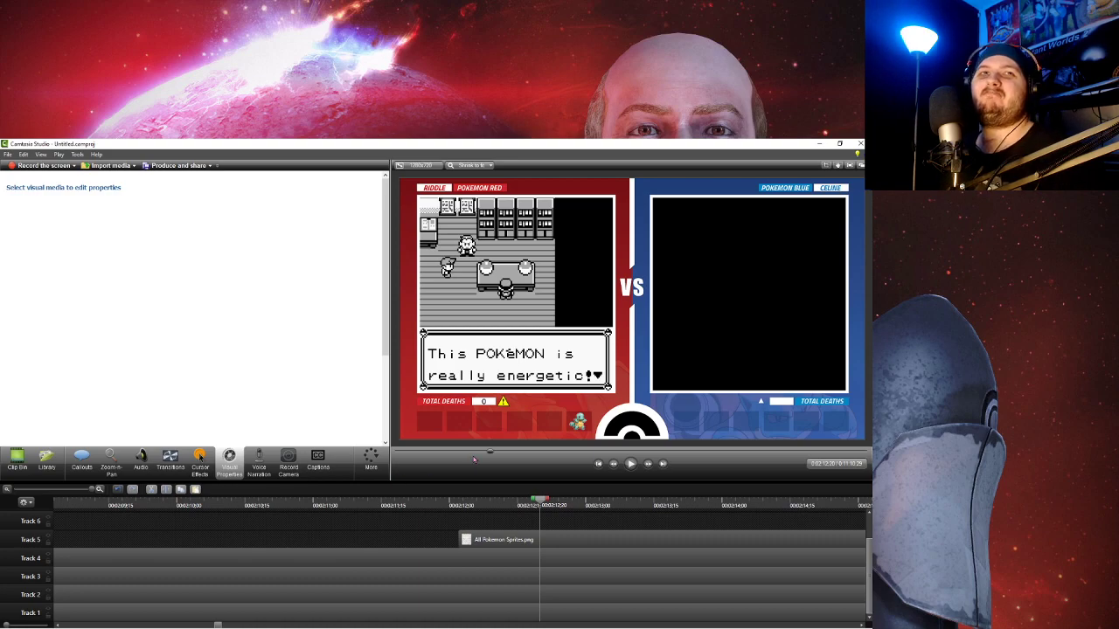
pyautogui.moveTo(540, 500); pyautogui.dragTo(809, 499)
pyautogui.scroll(2, 524, 534)
pyautogui.scroll(-2, 523, 534)
pyautogui.click(797, 543)
pyautogui.click(32, 181)
pyautogui.moveTo(784, 541); pyautogui.dragTo(570, 541)
pyautogui.click(646, 506)
pyautogui.click(459, 505)
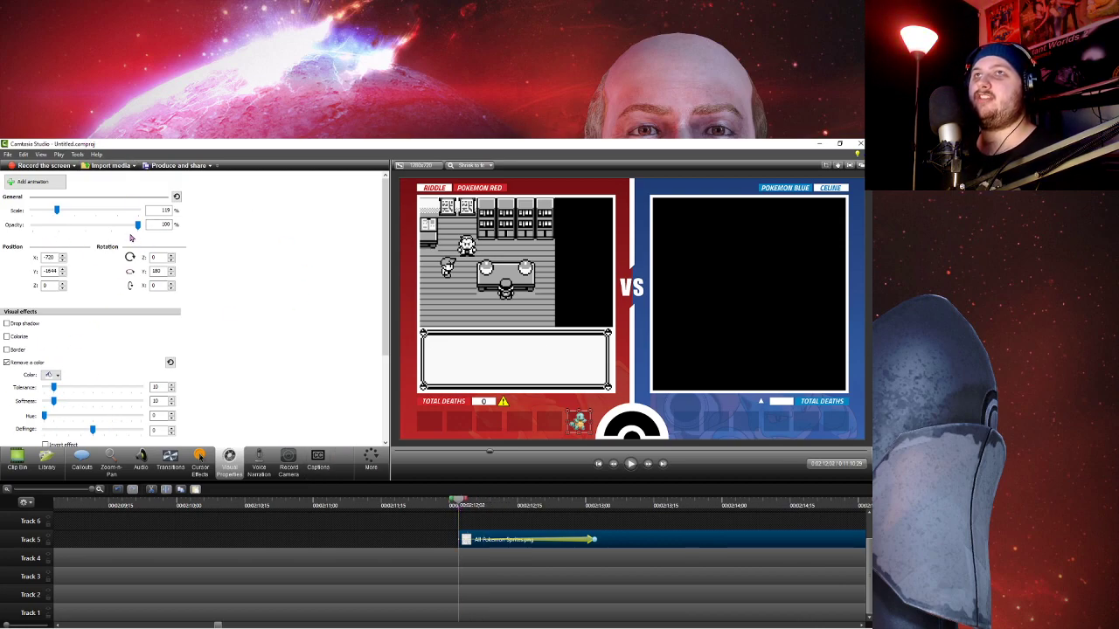
pyautogui.moveTo(137, 225); pyautogui.dragTo(32, 225)
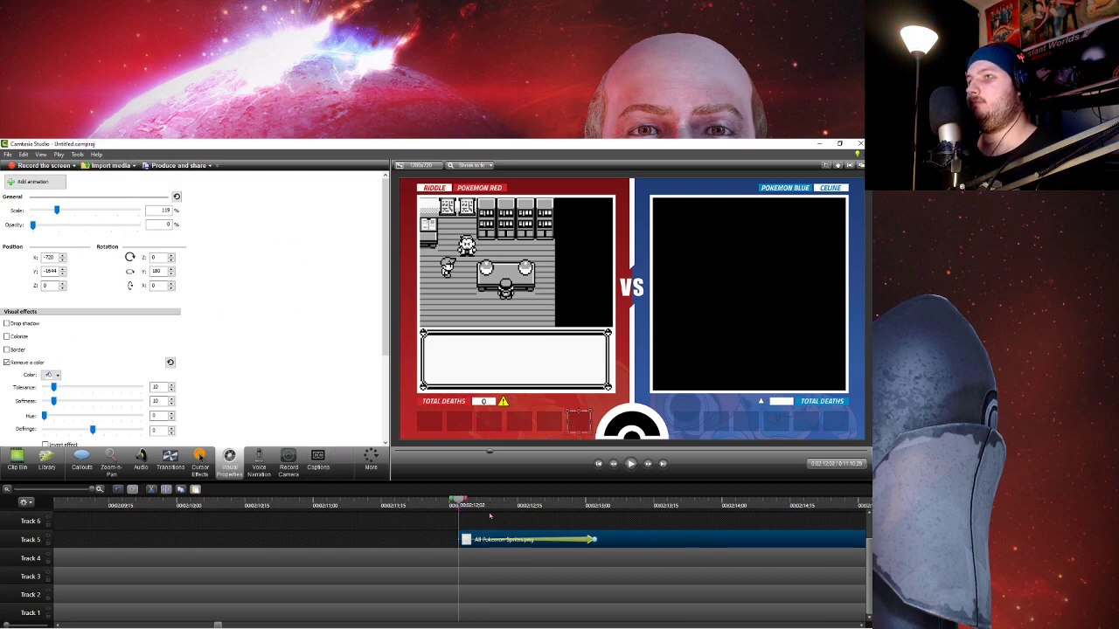
# - Preview the Squirtle fade-in and shorten its animation to end at 0:02:12;12
pyautogui.press('space')
pyautogui.click(459, 504)
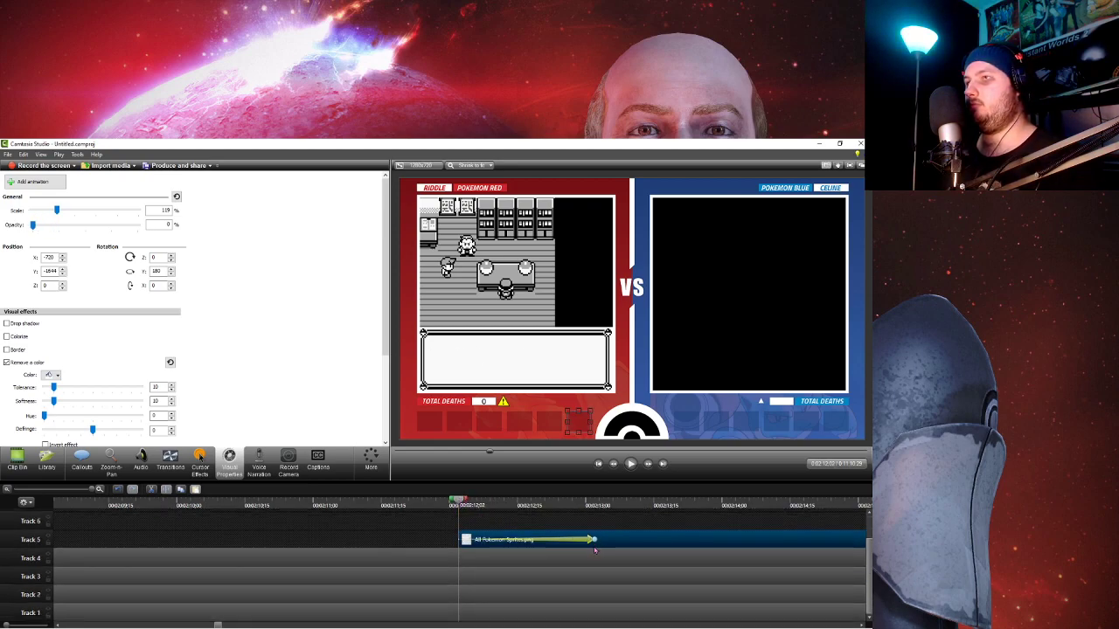
pyautogui.moveTo(467, 504); pyautogui.dragTo(507, 504)
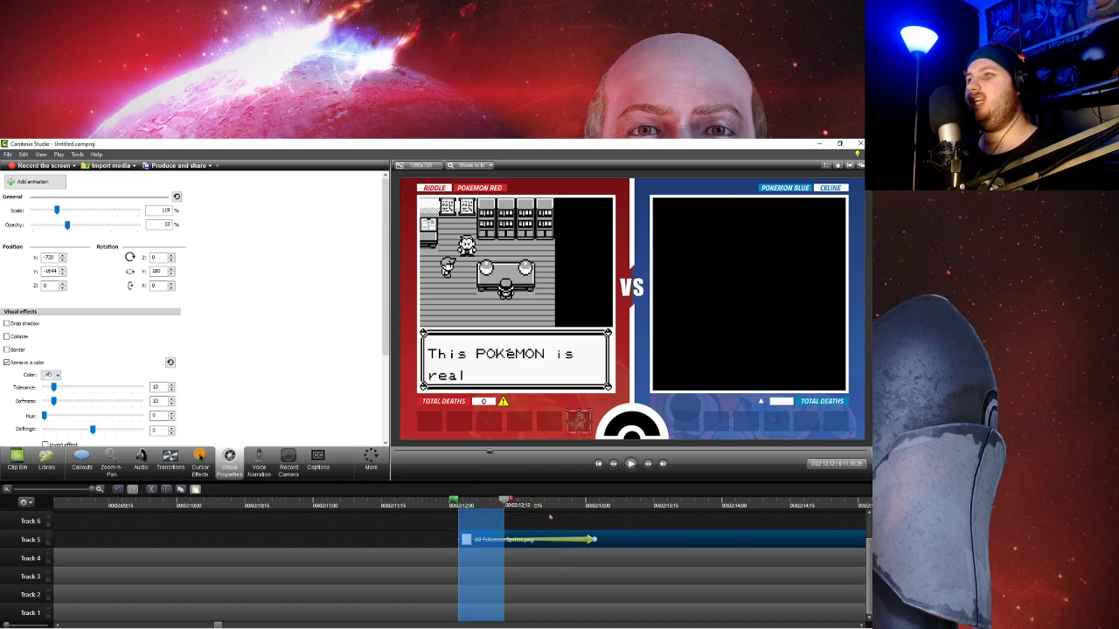
pyautogui.moveTo(593, 539); pyautogui.dragTo(505, 539)
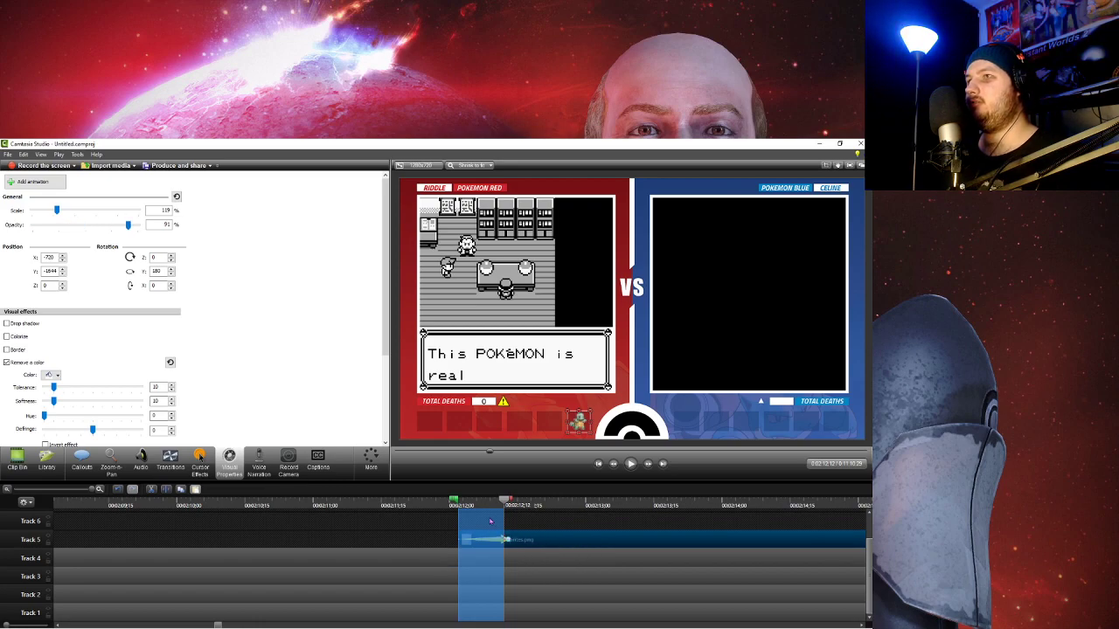
# - Add a second animation to the Squirtle clip ending at 0:02:12;22 and lower its opacity to fade the sprite out
pyautogui.moveTo(453, 499)
pyautogui.mouseDown()
pyautogui.moveTo(502, 502)
pyautogui.moveTo(456, 509)
pyautogui.moveTo(503, 511)
pyautogui.moveTo(527, 538)
pyautogui.moveTo(551, 539)
pyautogui.mouseUp()
pyautogui.click(489, 539)
pyautogui.press('space')
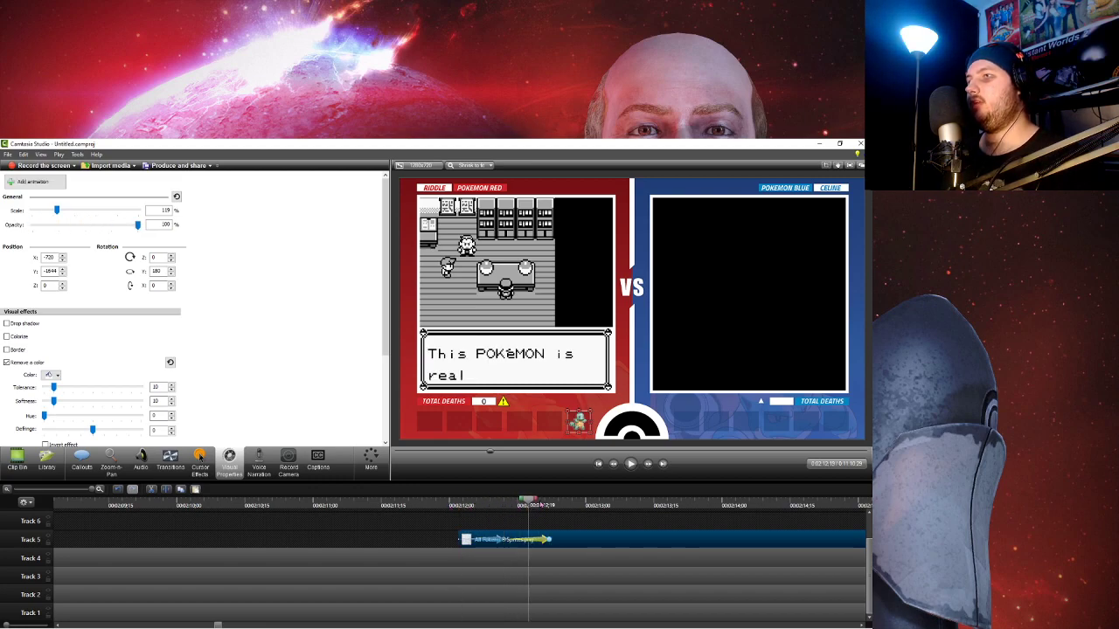
pyautogui.moveTo(137, 226); pyautogui.dragTo(127, 225)
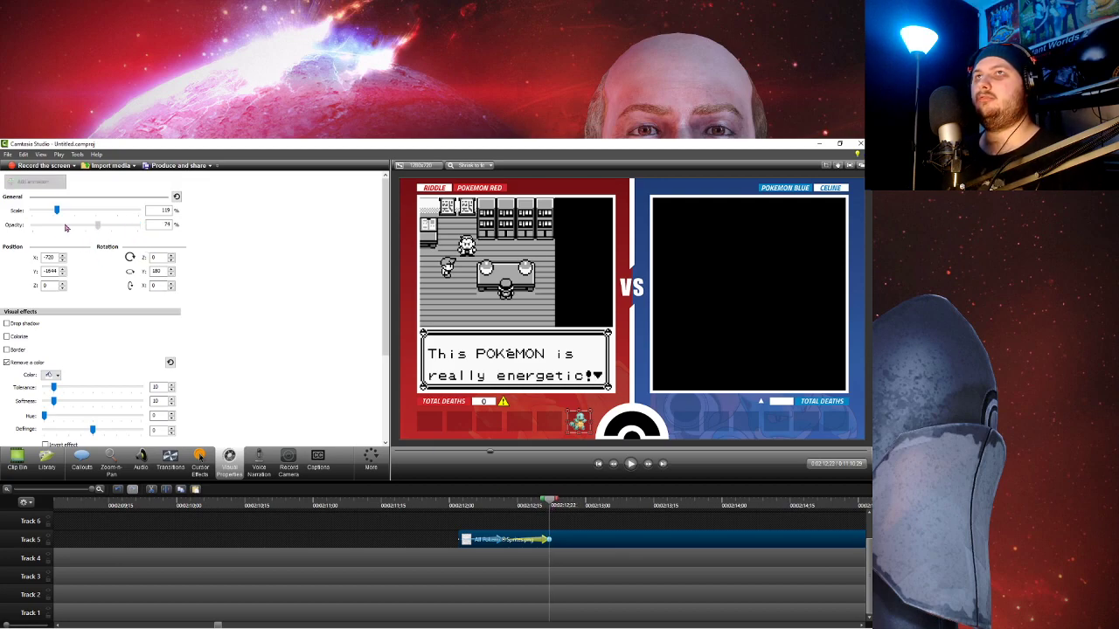
# - Add a fade-in at 100% opacity ending at 0:02:13;02 and a fade-out to 0% ending at 0:02:13;12 on Squirtle
pyautogui.moveTo(550, 540); pyautogui.dragTo(593, 540)
pyautogui.click(596, 513)
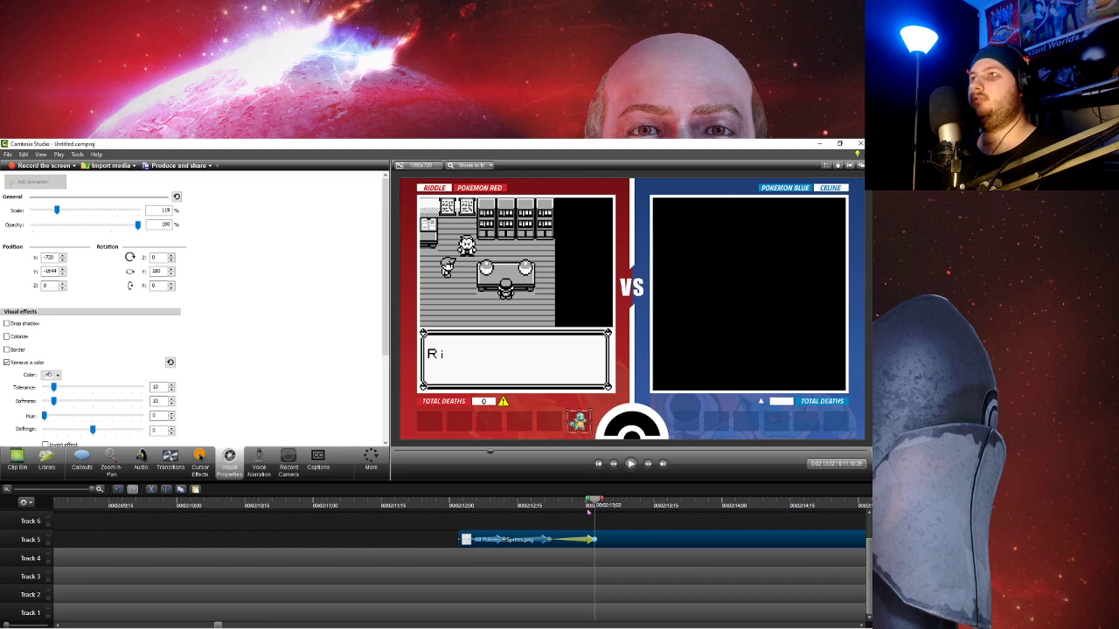
pyautogui.moveTo(595, 539); pyautogui.dragTo(640, 540)
pyautogui.click(642, 506)
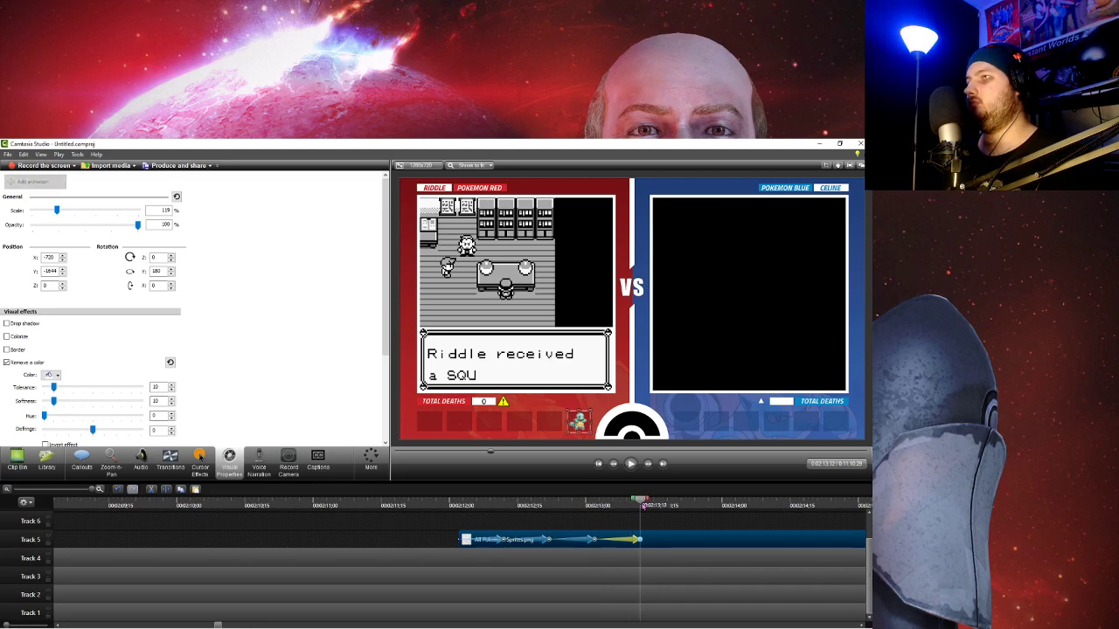
pyautogui.moveTo(137, 226); pyautogui.dragTo(33, 225)
# - Add a final fade-in to 100% opacity on the Squirtle clip, spanning 0:02:13;12 to 0:02:13;27
pyautogui.moveTo(647, 501); pyautogui.dragTo(715, 513)
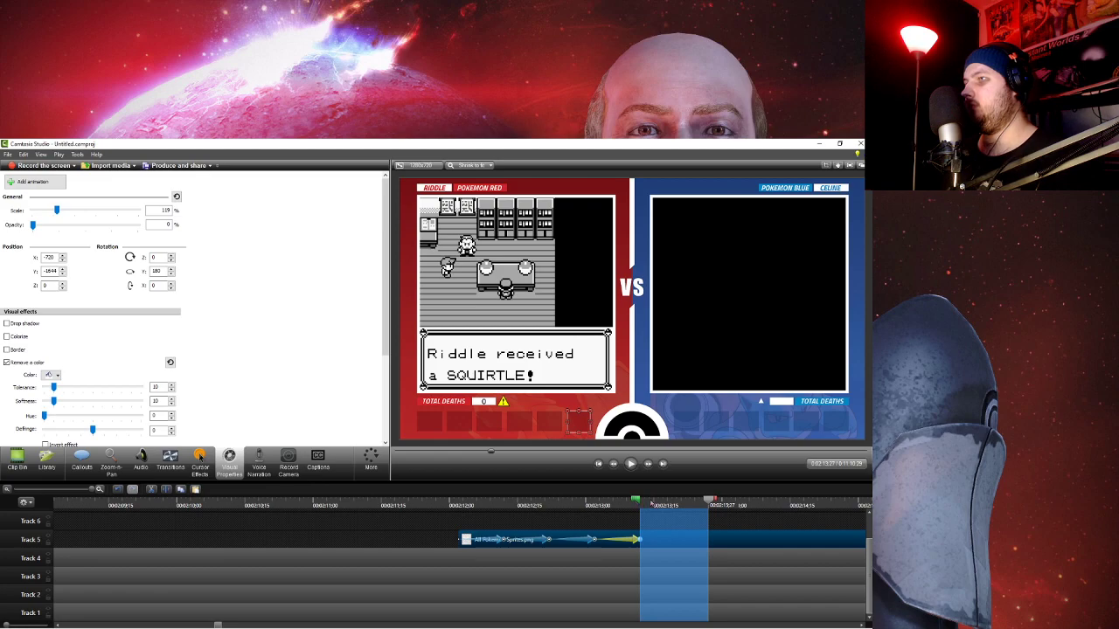
pyautogui.hotkey('shift', 'a')
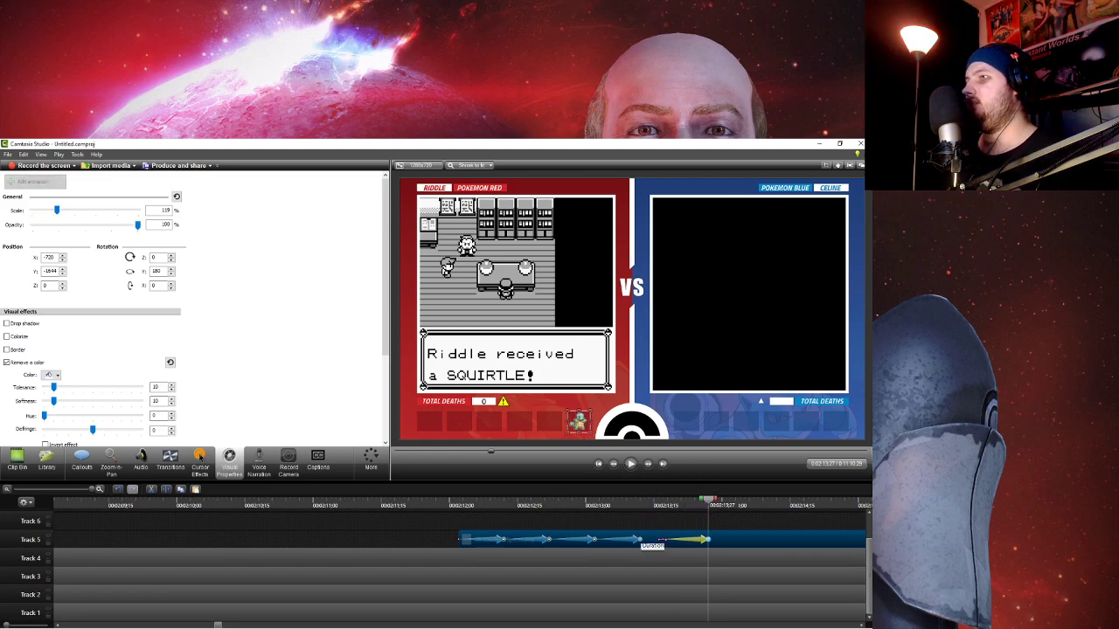
pyautogui.click(642, 540)
# - Play the timeline from before the Squirtle clip to check the blinking effect
pyautogui.moveTo(642, 507); pyautogui.dragTo(447, 491)
pyautogui.click(632, 465)
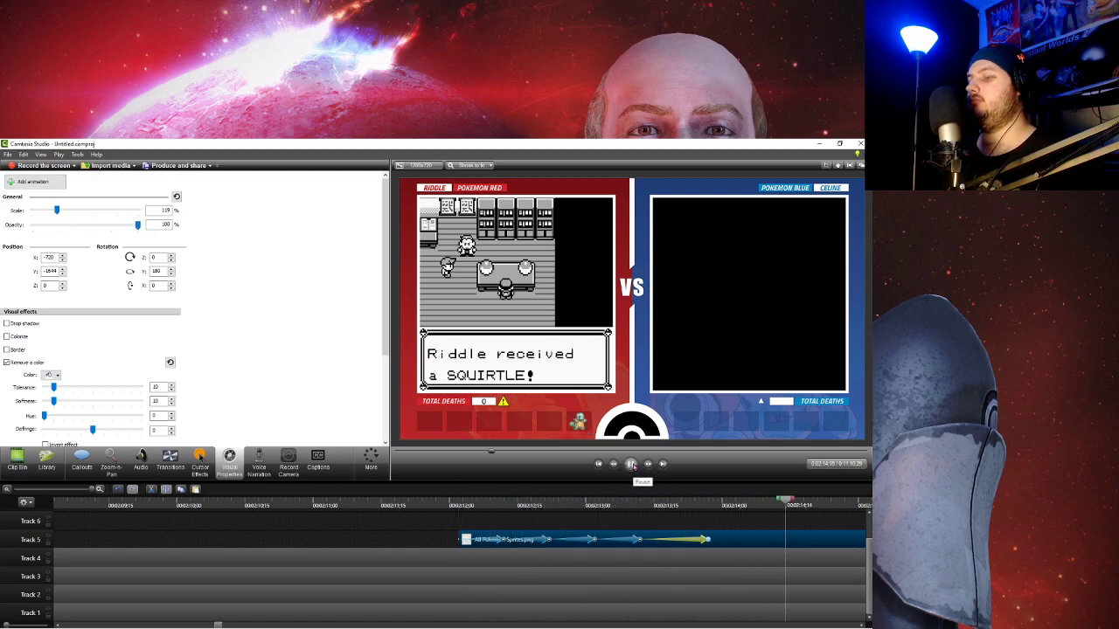
pyautogui.click(632, 465)
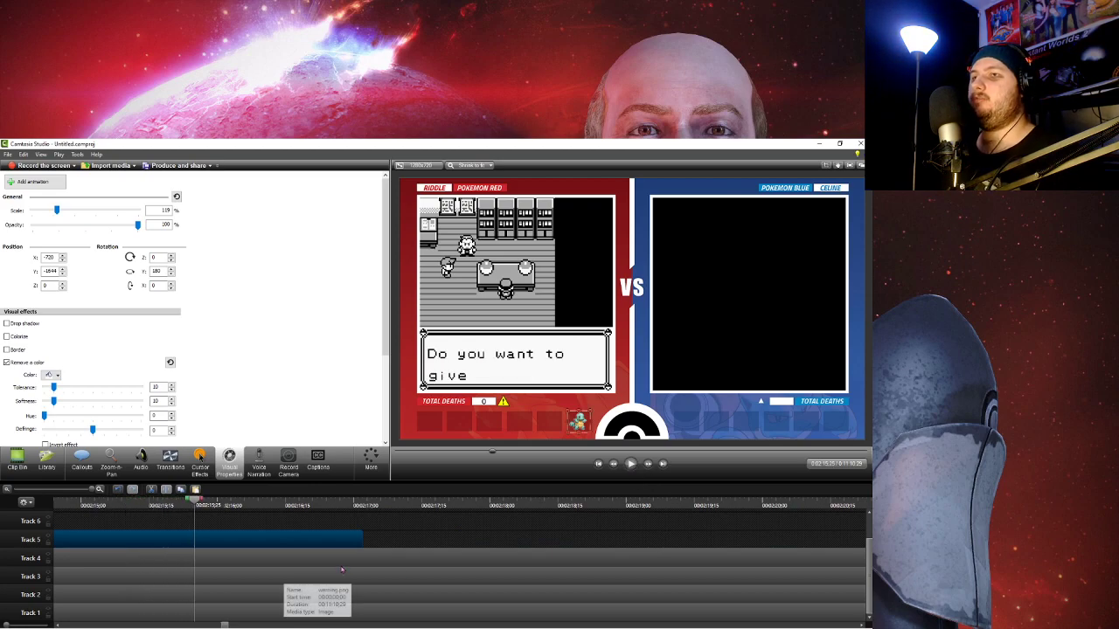
# - Extend the Squirtle sprite clip on Track 5 to the end of the project, matching the clips on Tracks 1 to 4
pyautogui.scroll(-3, 533, 559)
pyautogui.click(533, 559)
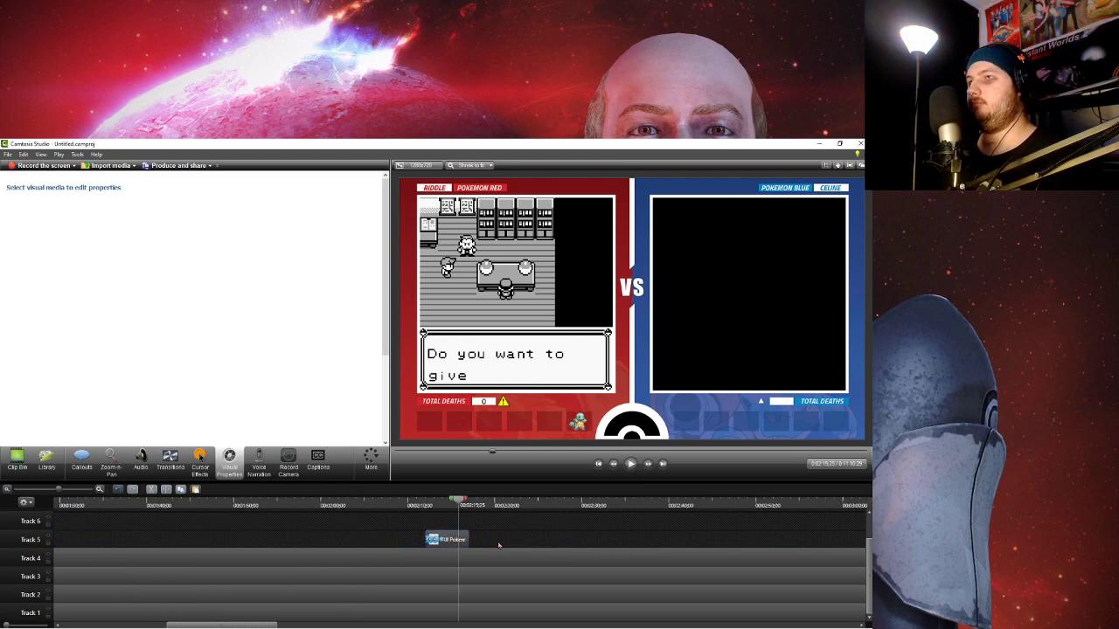
pyautogui.scroll(-5, 480, 548)
pyautogui.scroll(5, 239, 539)
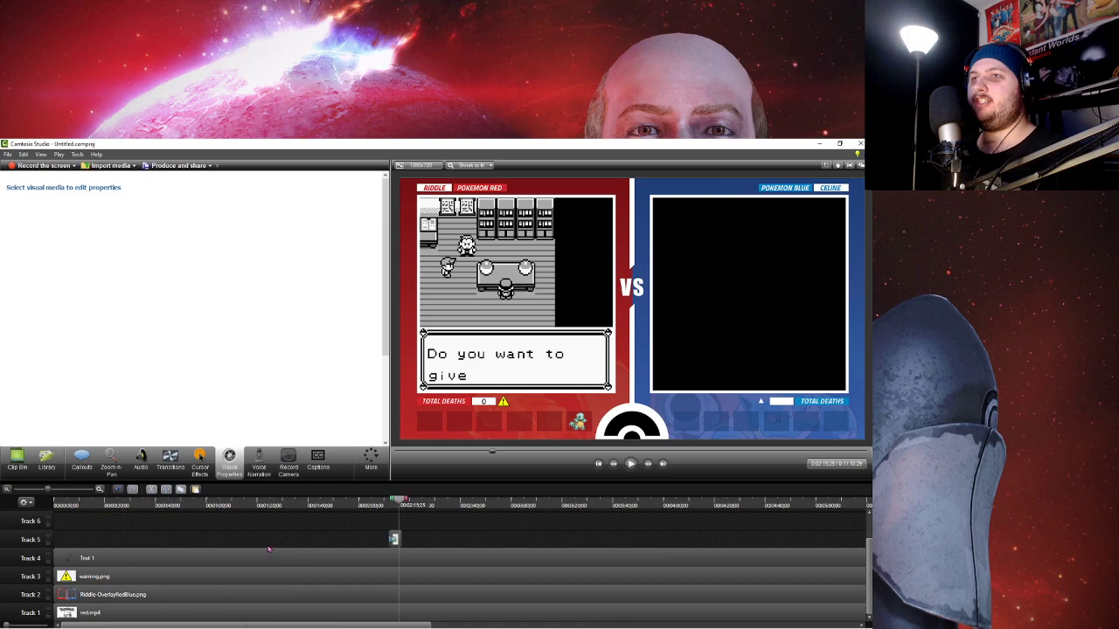
pyautogui.moveTo(465, 542); pyautogui.dragTo(813, 542)
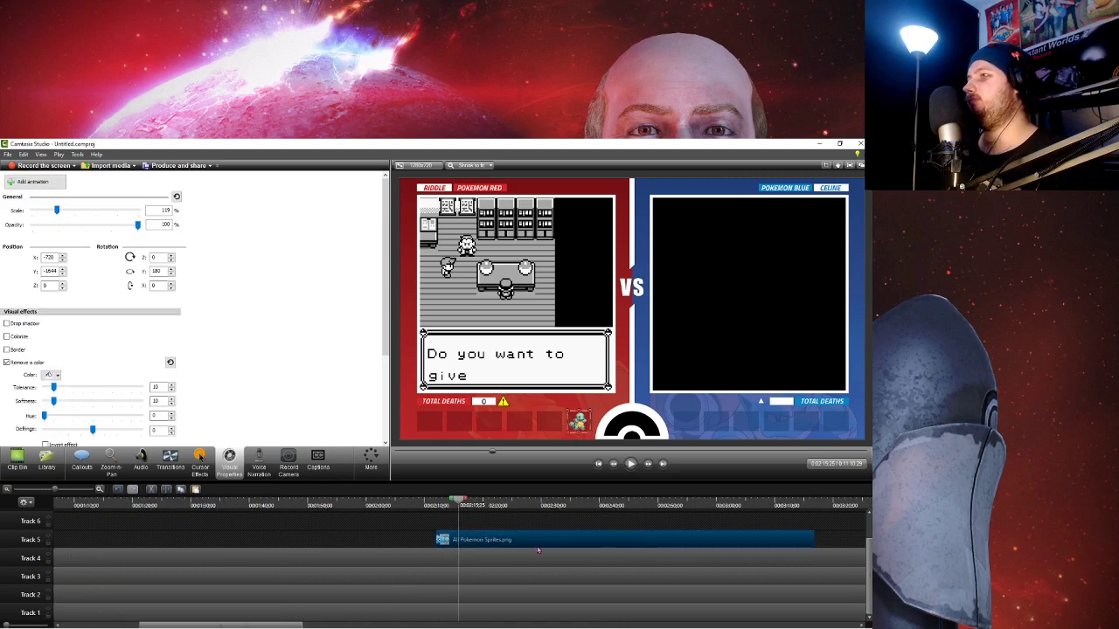
pyautogui.scroll(-5, 552, 543)
pyautogui.moveTo(234, 539); pyautogui.dragTo(670, 544)
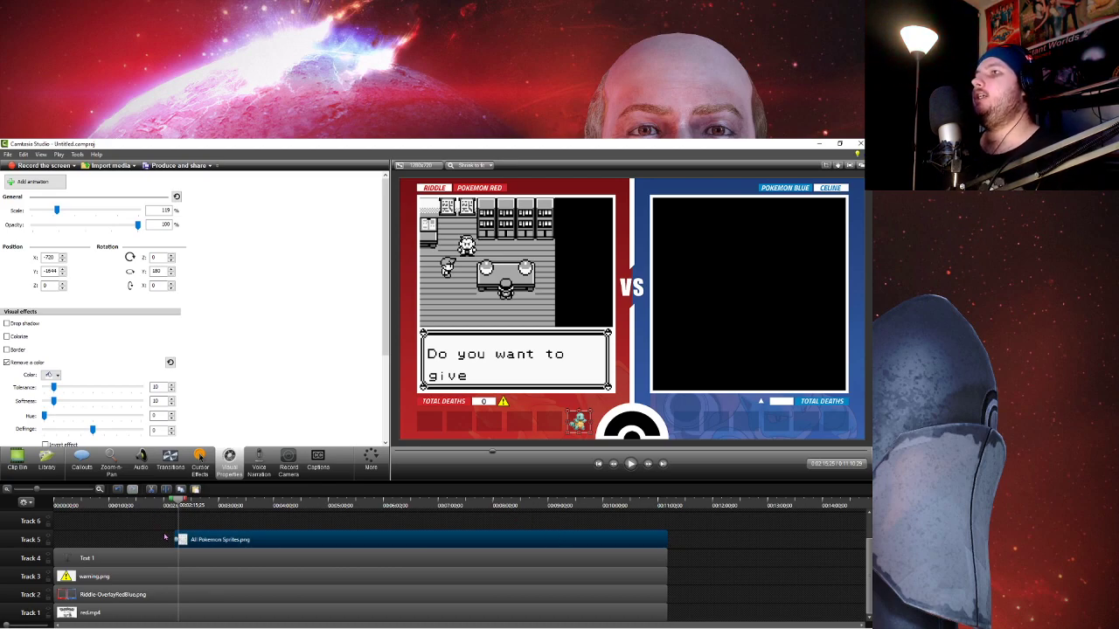
# - Scrub the red gameplay footage forward to the wild Rattata encounter at about 0:07:20
pyautogui.scroll(1, 163, 540)
pyautogui.scroll(-1, 163, 542)
pyautogui.keyDown('ctrl'); pyautogui.scroll(2, 162, 548); pyautogui.keyUp('ctrl')
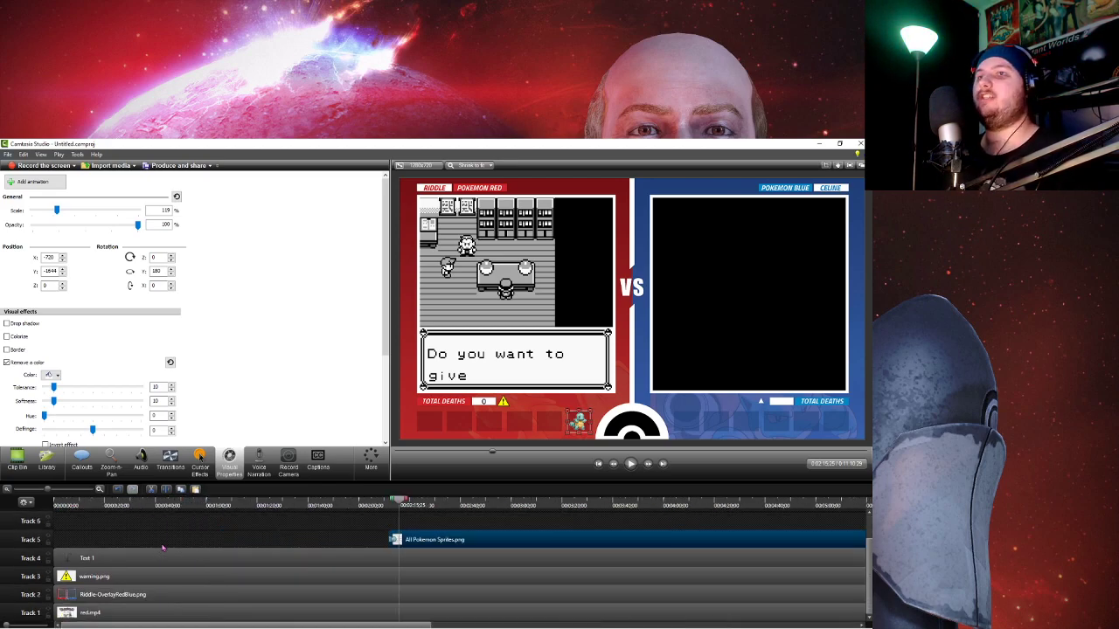
pyautogui.keyDown('ctrl'); pyautogui.scroll(4, 200, 556); pyautogui.keyUp('ctrl')
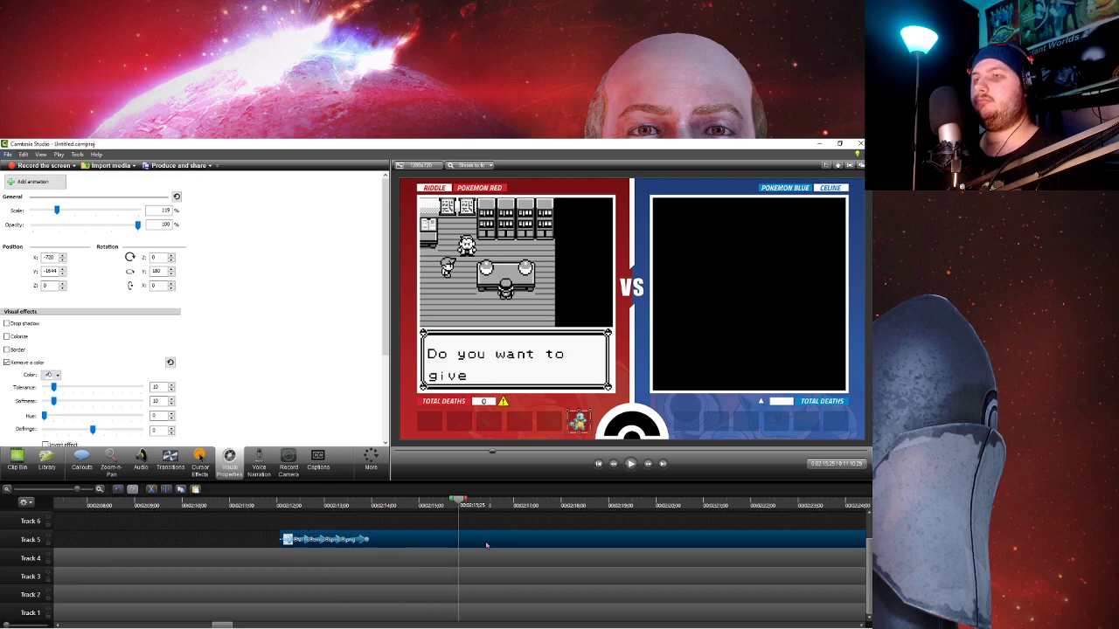
pyautogui.moveTo(460, 503); pyautogui.dragTo(726, 527)
pyautogui.keyDown('ctrl'); pyautogui.scroll(-6, 341, 604); pyautogui.keyUp('ctrl')
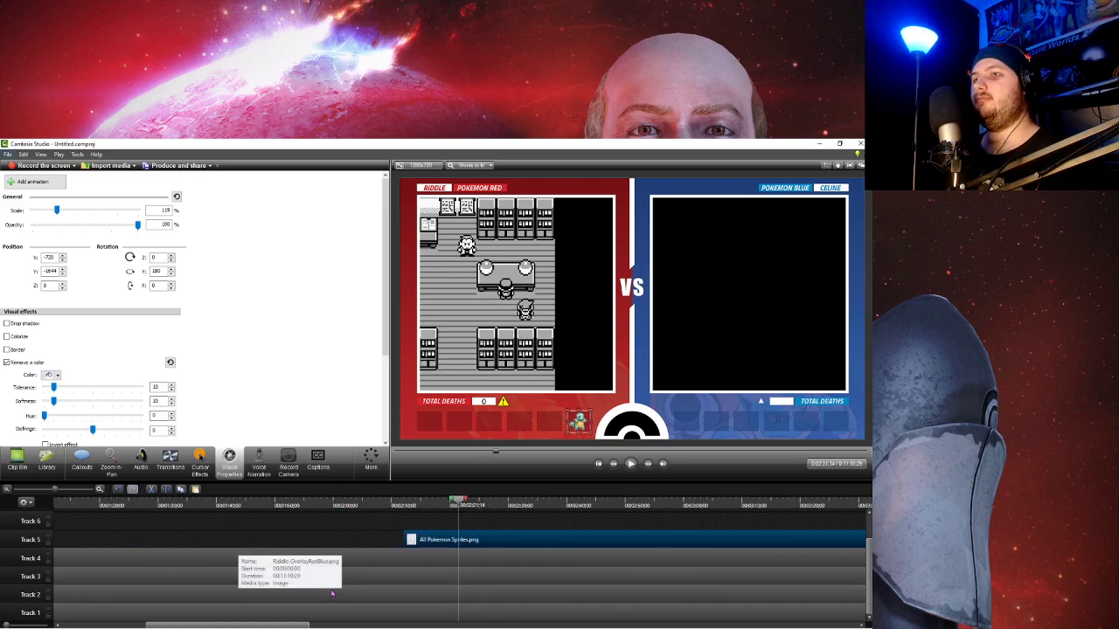
pyautogui.moveTo(154, 504); pyautogui.dragTo(301, 515)
pyautogui.moveTo(341, 515); pyautogui.dragTo(367, 515)
pyautogui.click(391, 521)
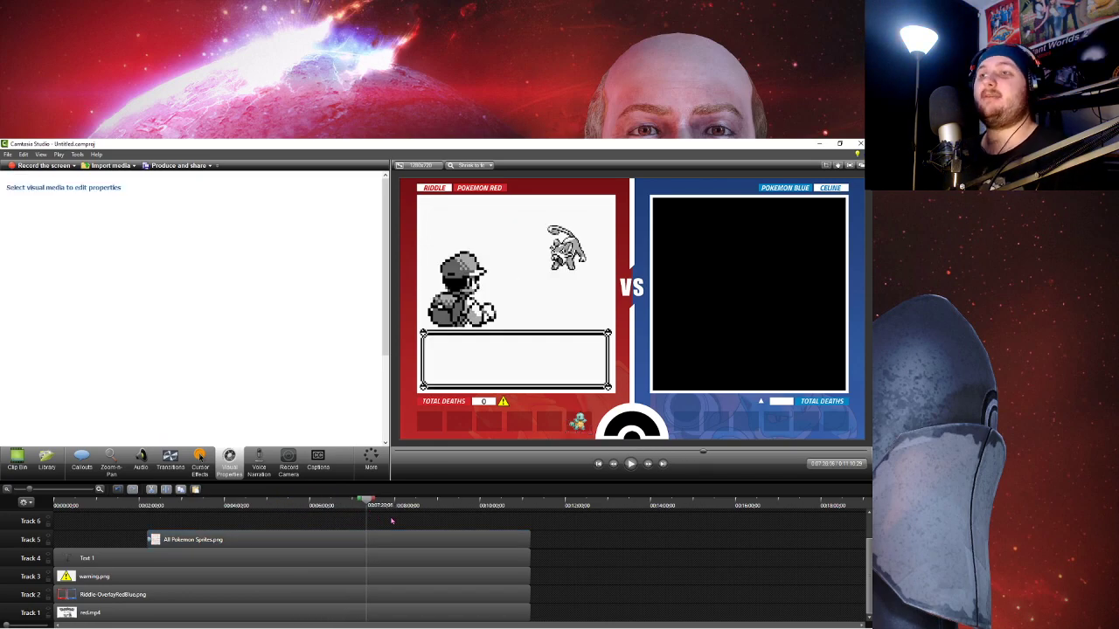
pyautogui.scroll(2, 398, 525)
pyautogui.scroll(3, 829, 542)
# - Set the playhead at 0:07:44;17, just before the text announcing Rattata's capture begins
pyautogui.moveTo(458, 499); pyautogui.dragTo(630, 511)
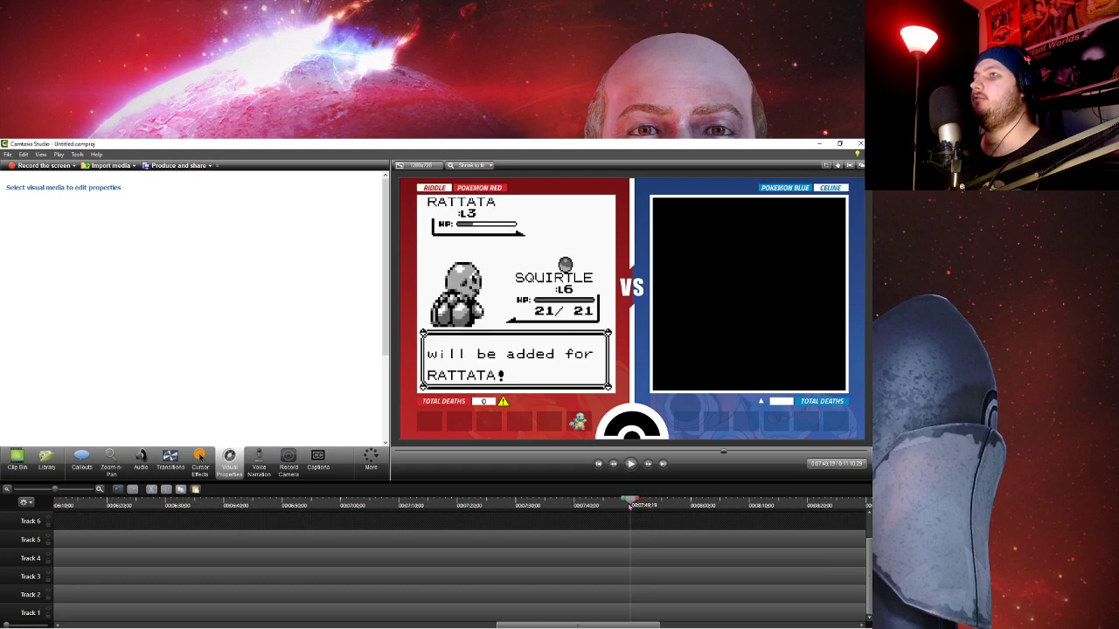
pyautogui.scroll(3, 464, 526)
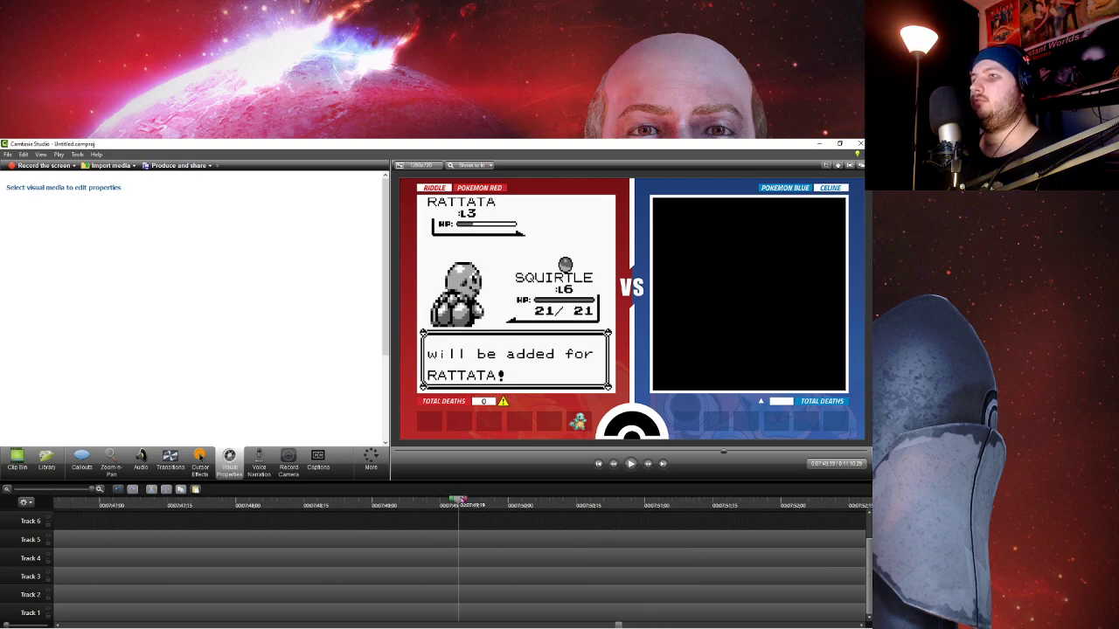
pyautogui.moveTo(458, 515); pyautogui.dragTo(76, 514)
pyautogui.scroll(-2, 549, 575)
pyautogui.scroll(2, 337, 551)
pyautogui.moveTo(459, 505); pyautogui.dragTo(160, 522)
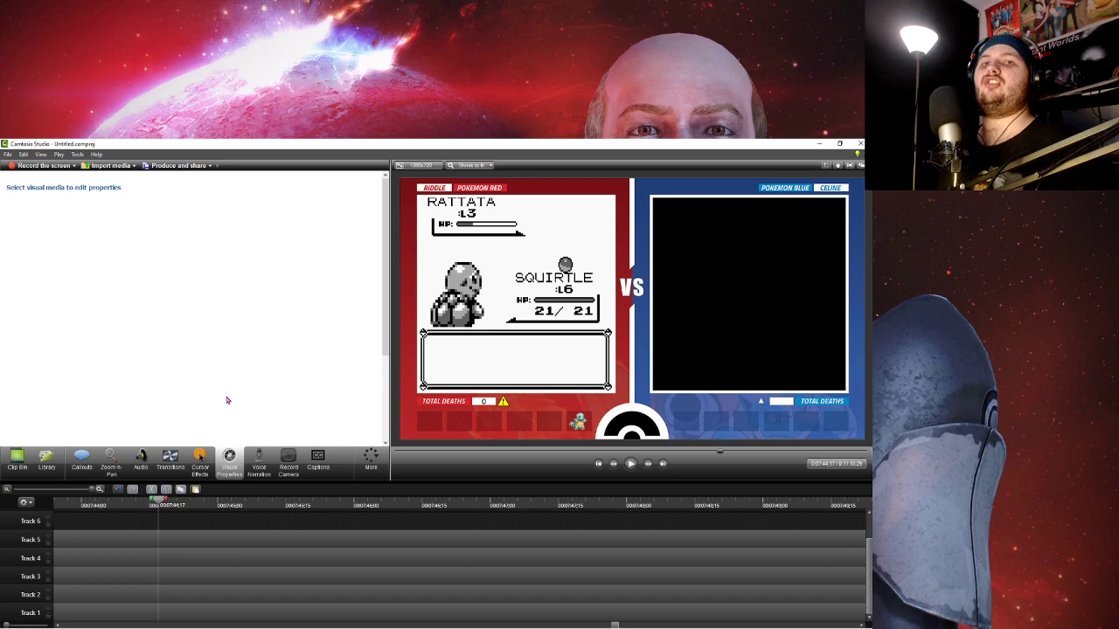
pyautogui.moveTo(162, 502); pyautogui.dragTo(168, 503)
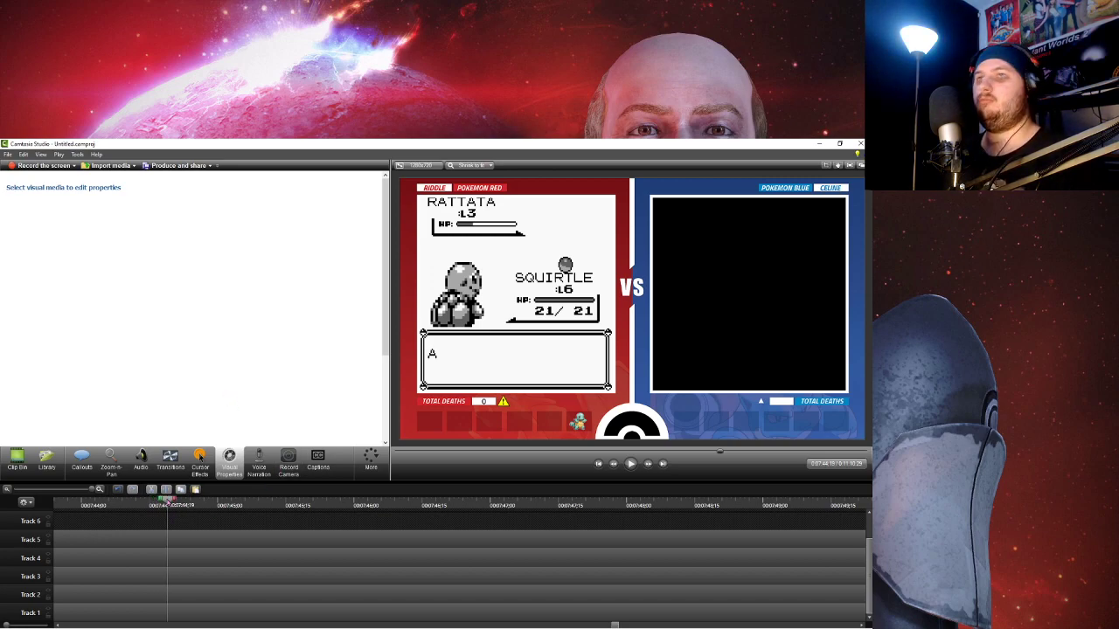
pyautogui.moveTo(168, 504)
pyautogui.mouseDown()
pyautogui.moveTo(157, 504)
pyautogui.moveTo(179, 504)
pyautogui.moveTo(157, 505)
pyautogui.mouseUp()
# - Add All Pokemon Sprites.png to Track 6 at the playhead and crop it to its first row of sprites
pyautogui.click(27, 468)
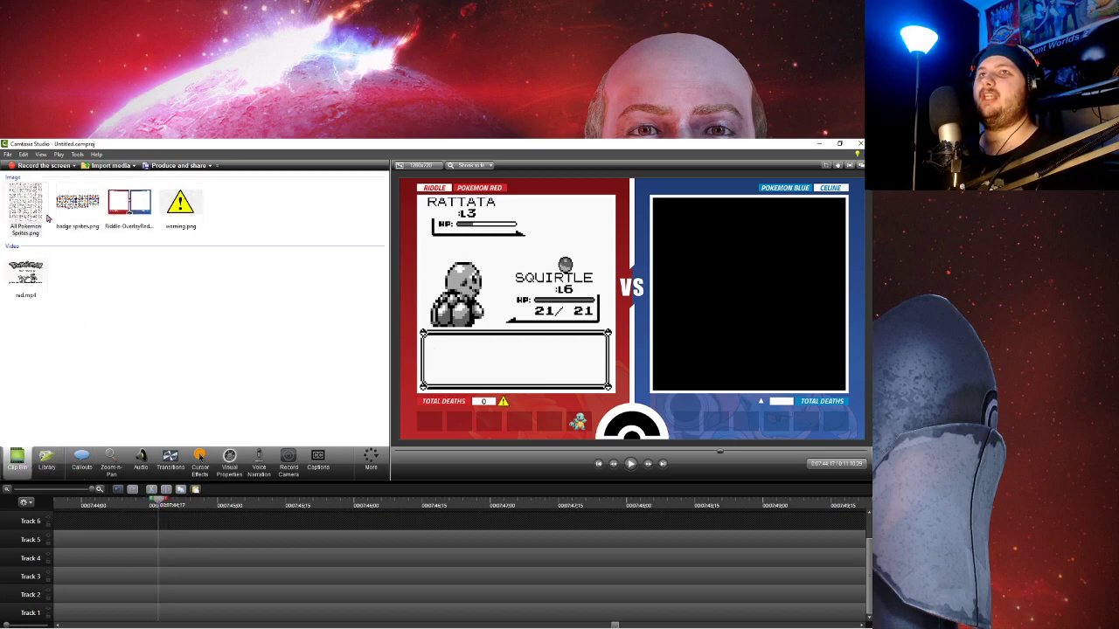
pyautogui.click(35, 212)
pyautogui.moveTo(171, 523); pyautogui.dragTo(176, 521)
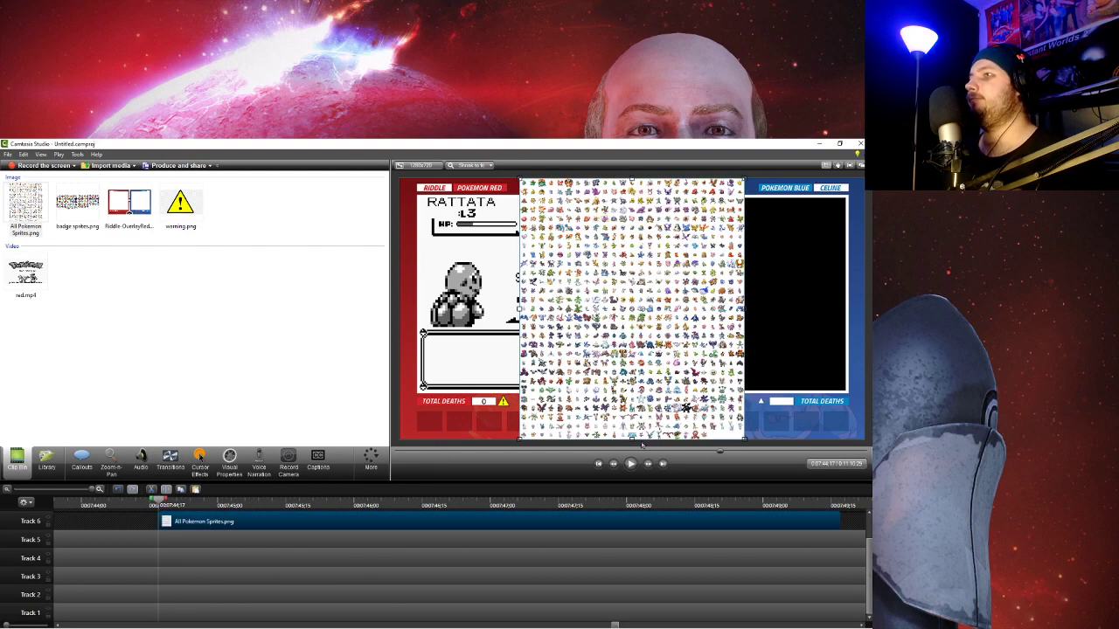
pyautogui.moveTo(631, 437); pyautogui.dragTo(631, 188)
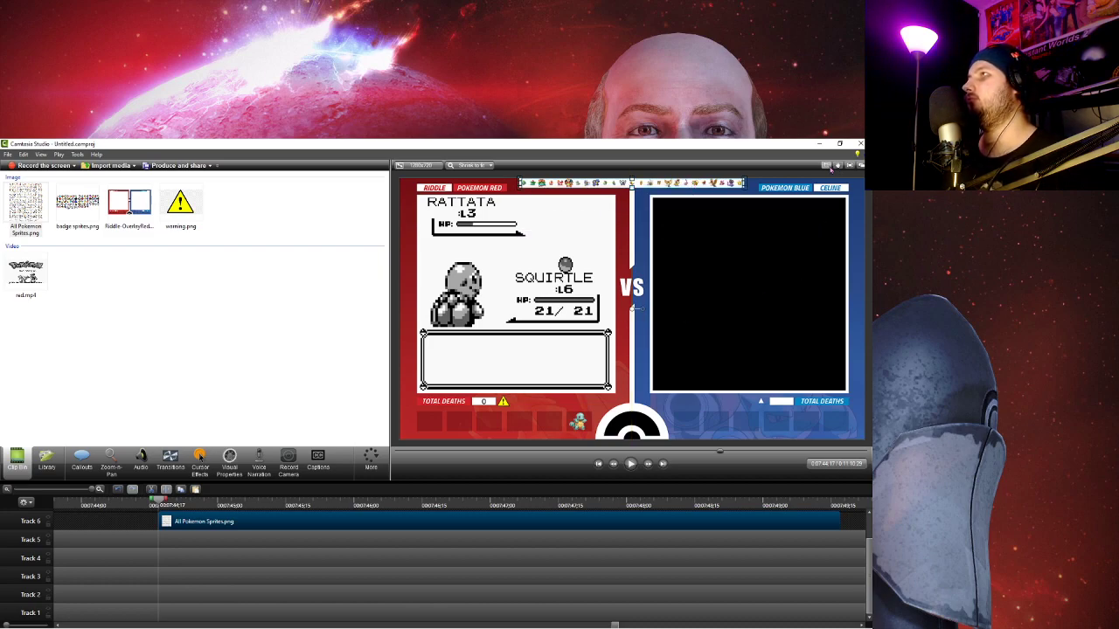
# - Flip the sprite row with a Y rotation of 180, enlarge it to 62%, and place it across the middle of the canvas
pyautogui.click(228, 461)
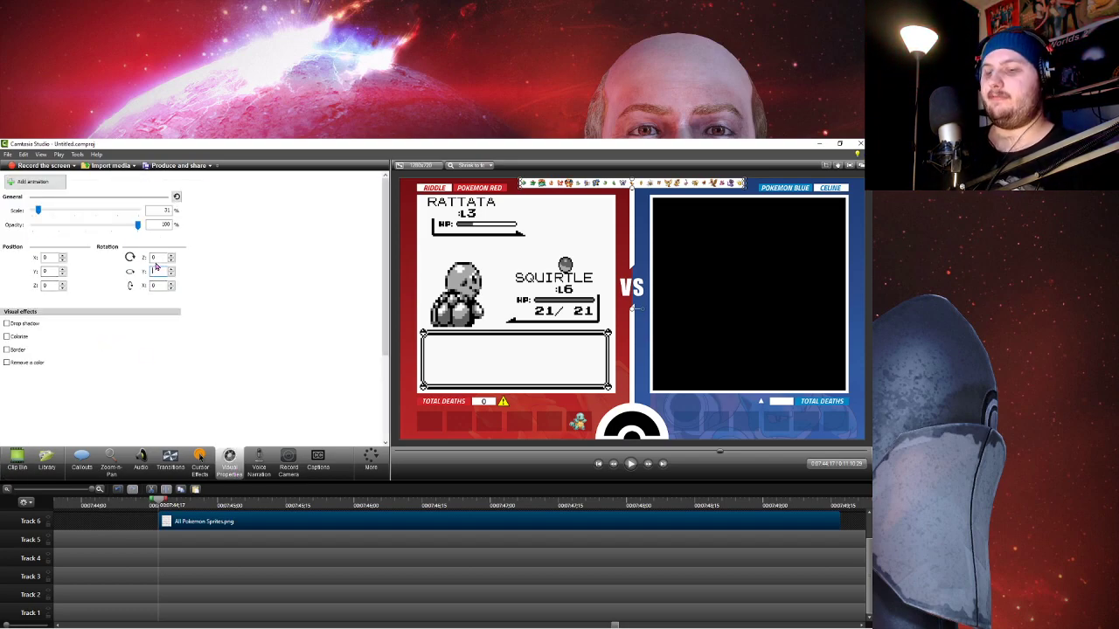
pyautogui.write('180')
pyautogui.press('Return')
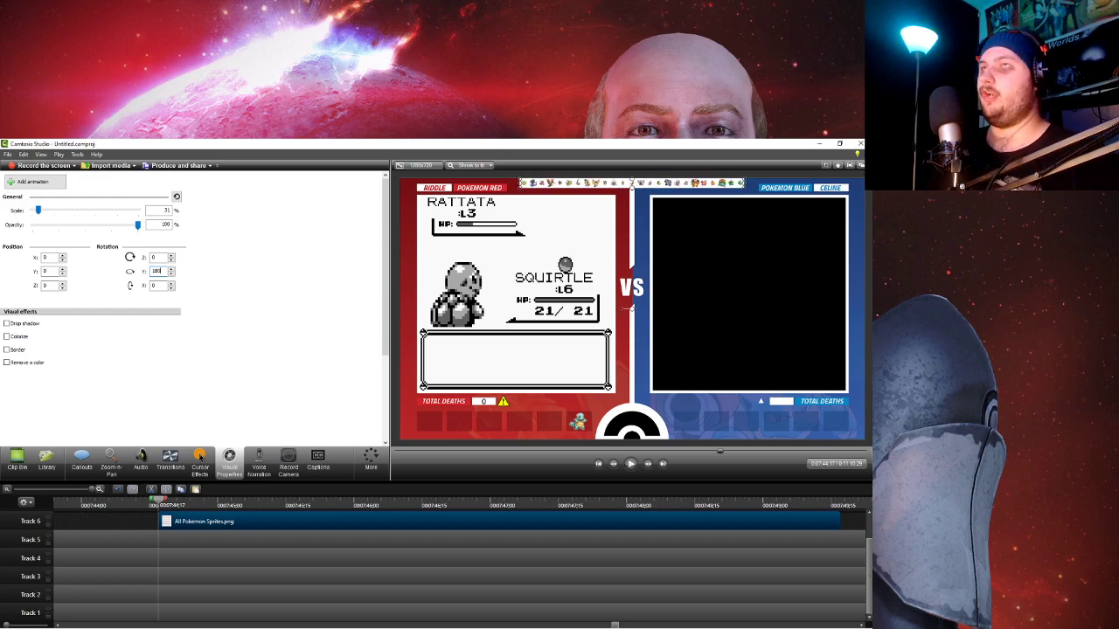
pyautogui.moveTo(631, 183); pyautogui.dragTo(597, 234)
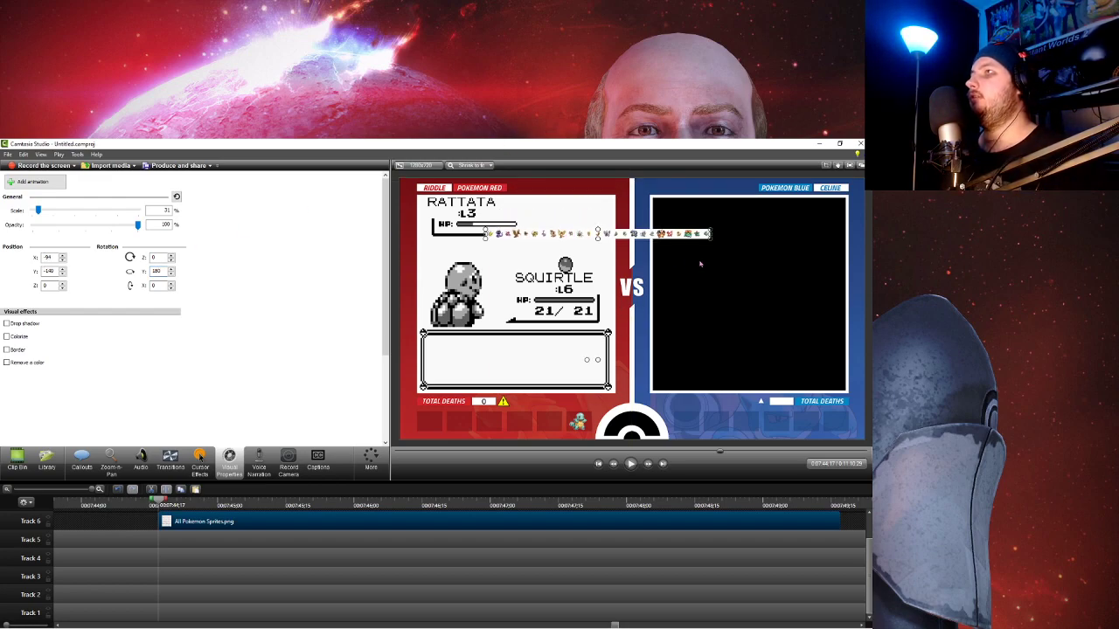
pyautogui.moveTo(709, 246); pyautogui.dragTo(631, 271)
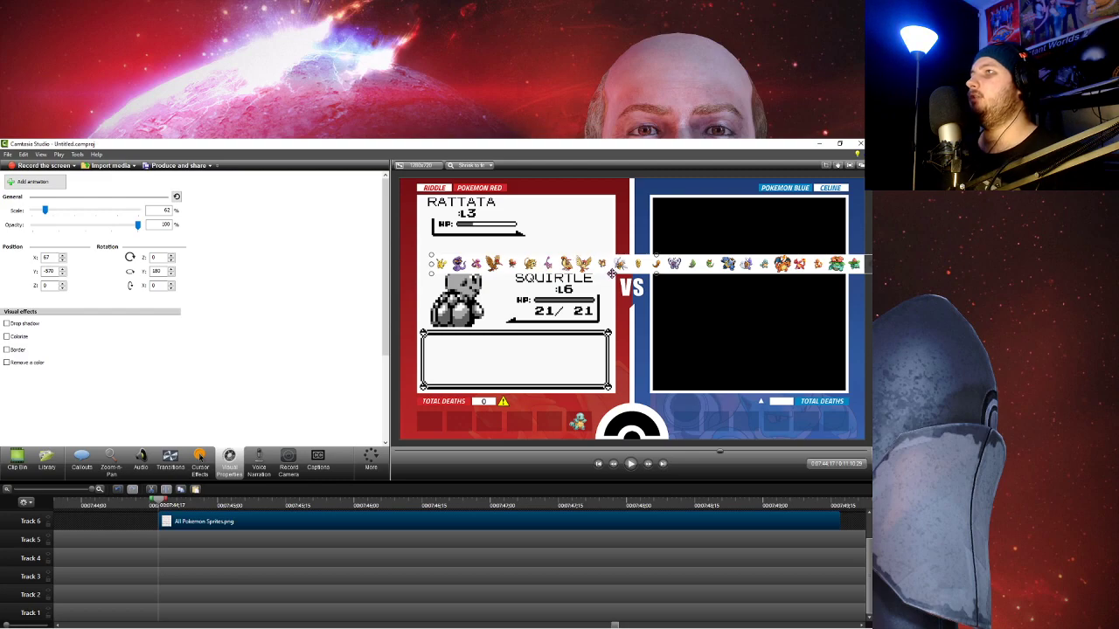
pyautogui.moveTo(791, 258); pyautogui.dragTo(769, 265)
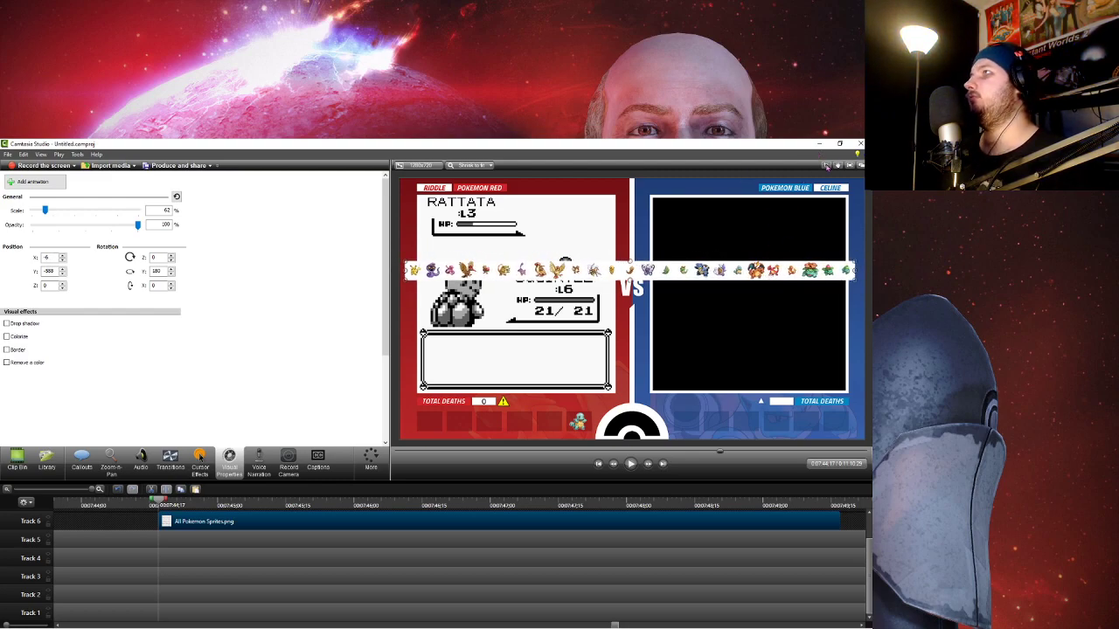
# - Crop the sprite row down to Rattata, then enlarge the sprite and trim its edges more tightly
pyautogui.moveTo(853, 270); pyautogui.dragTo(528, 271)
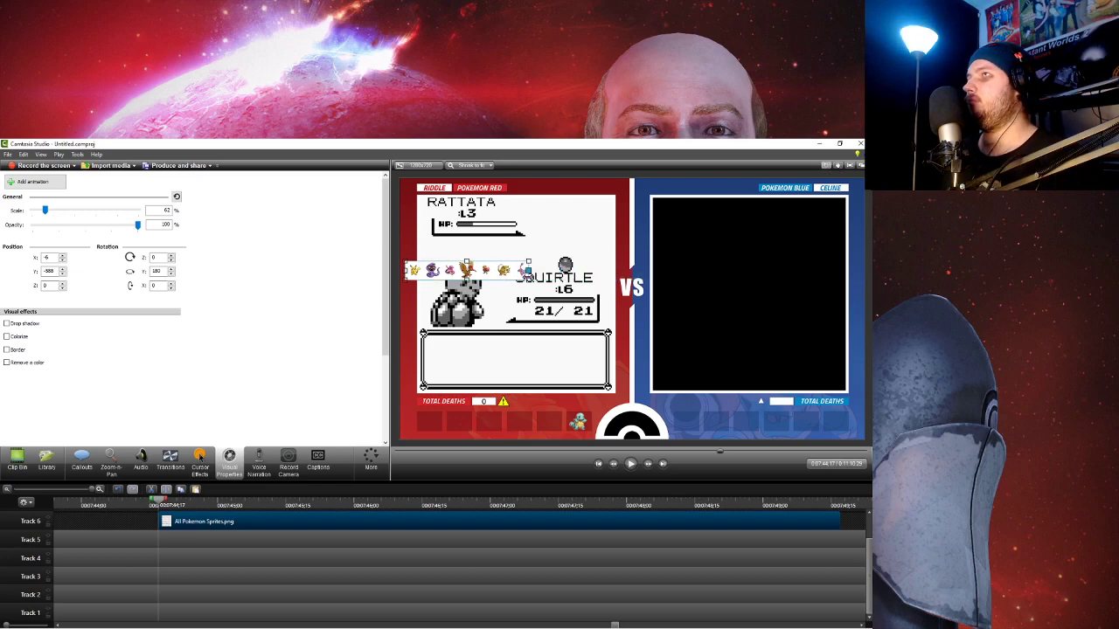
pyautogui.moveTo(404, 271); pyautogui.dragTo(509, 272)
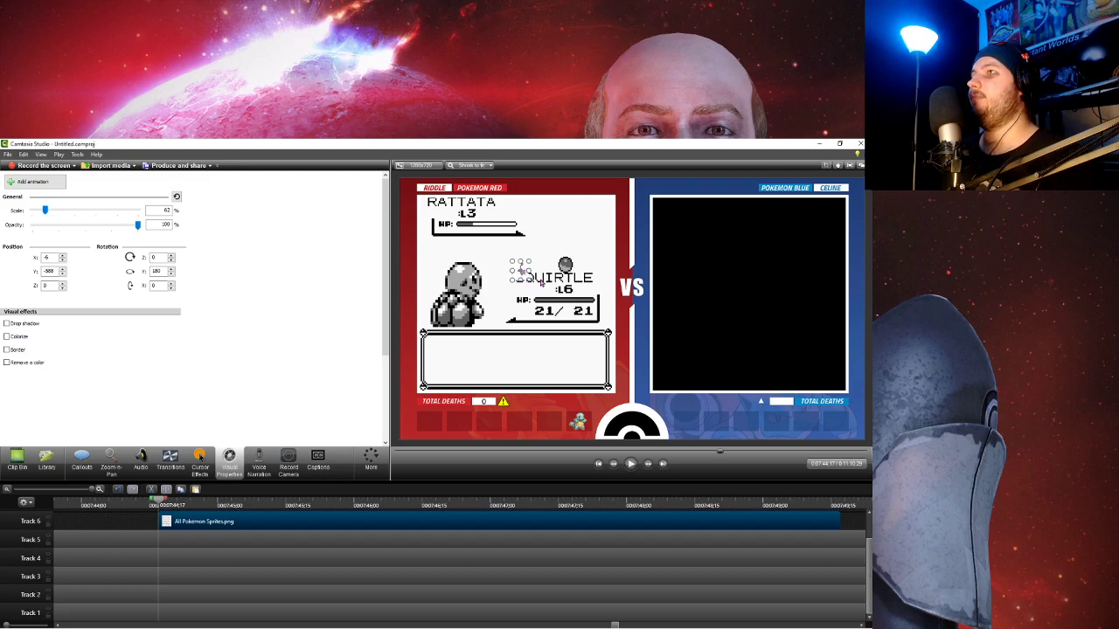
pyautogui.moveTo(528, 278); pyautogui.dragTo(613, 381)
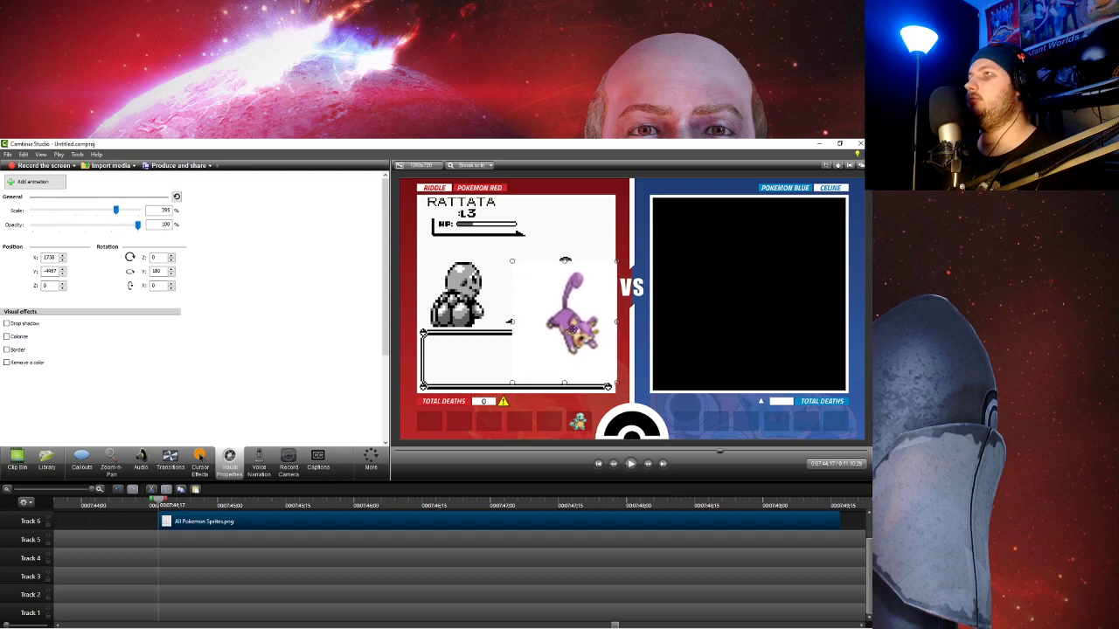
pyautogui.moveTo(573, 330); pyautogui.dragTo(540, 331)
pyautogui.moveTo(480, 386); pyautogui.dragTo(503, 365)
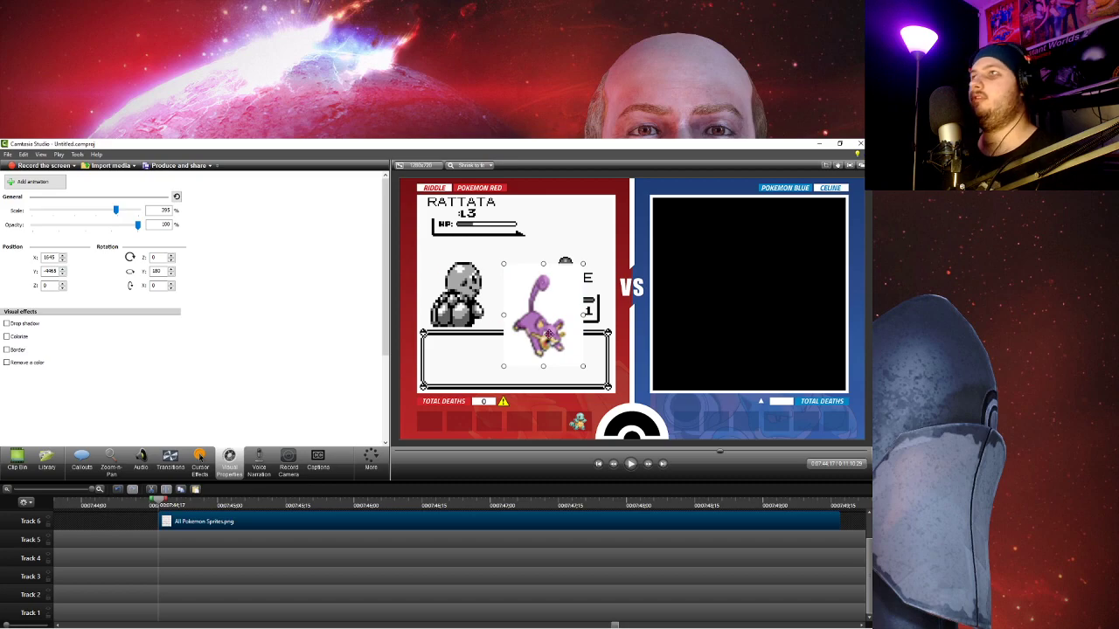
# - Remove the white background from the Rattata sprite, scale it to 91%, and place it in the team slot beside Squirtle
pyautogui.click(7, 362)
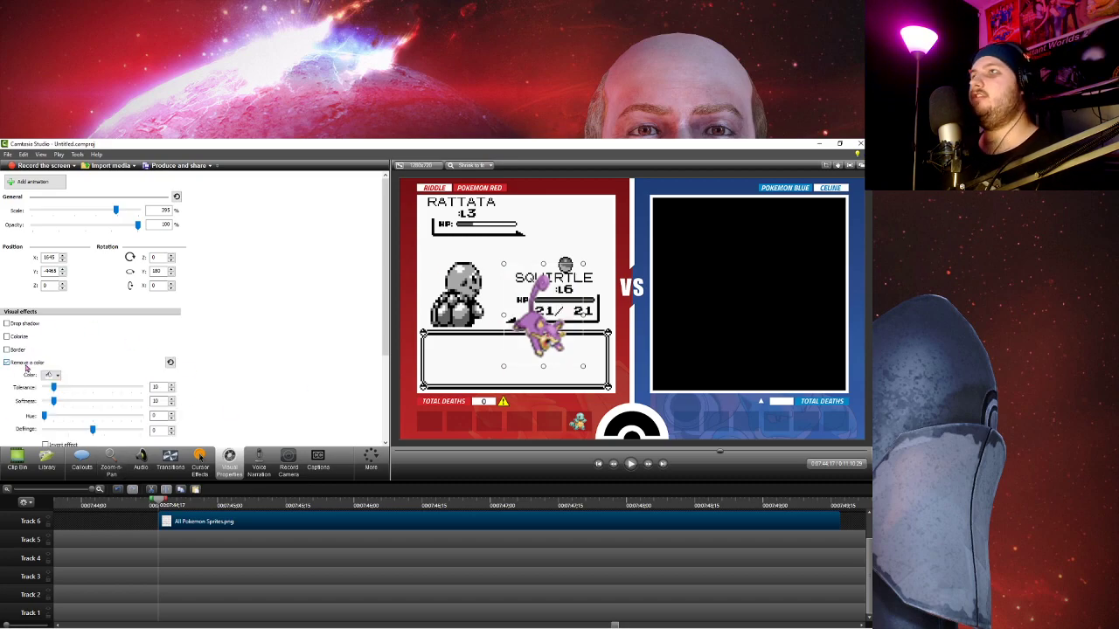
pyautogui.moveTo(563, 330)
pyautogui.mouseDown()
pyautogui.moveTo(572, 420)
pyautogui.moveTo(572, 347)
pyautogui.mouseUp()
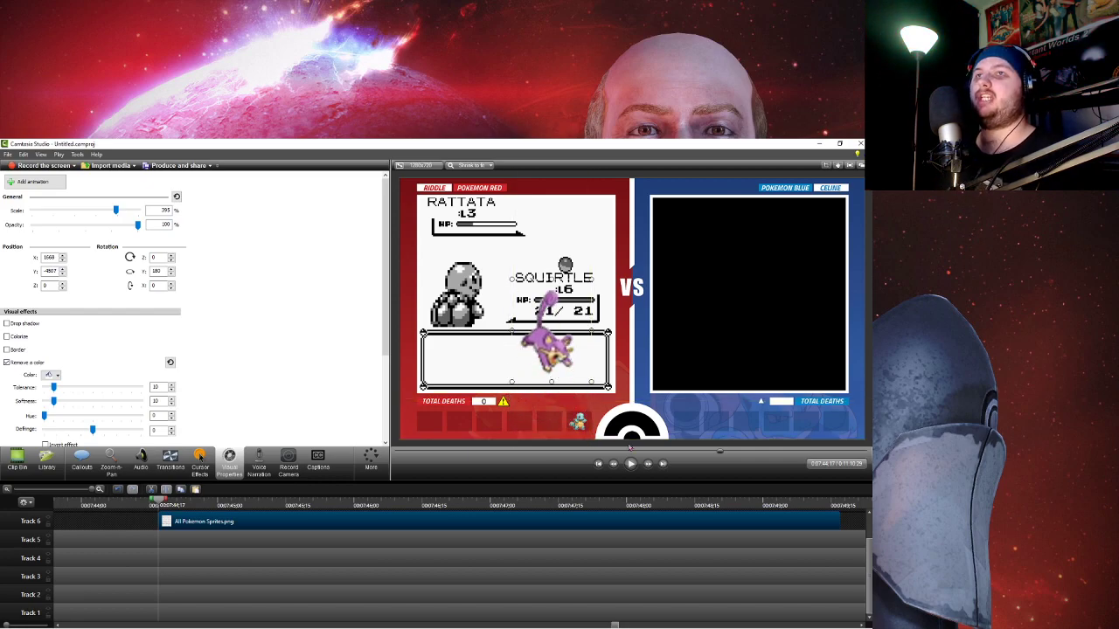
pyautogui.moveTo(591, 383); pyautogui.dragTo(556, 428)
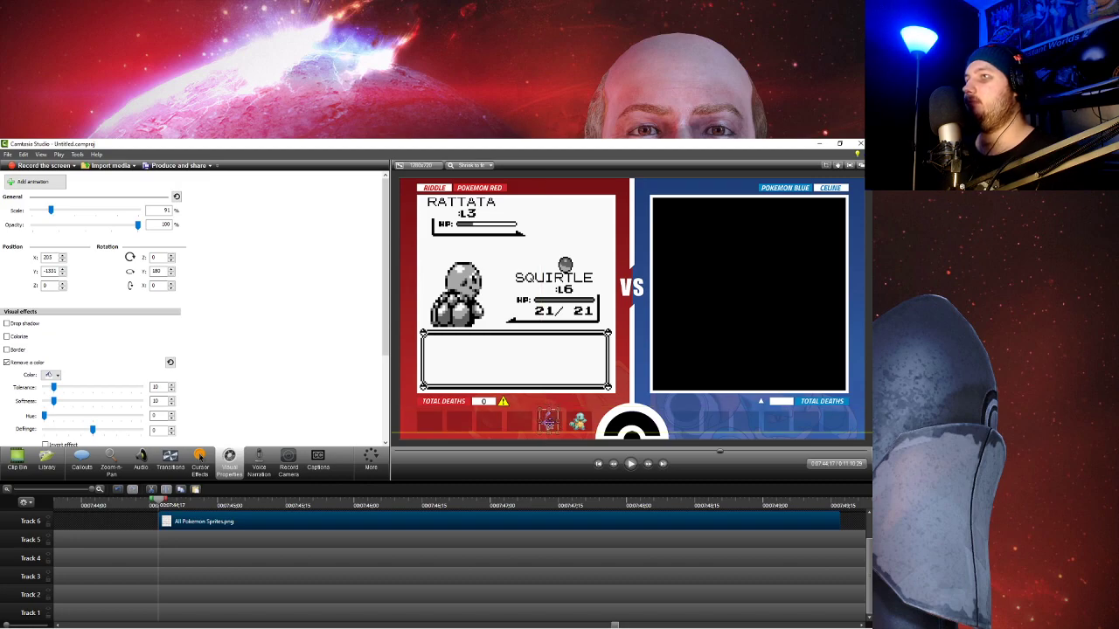
# - Extend the Rattata sprite clip on Track 6 to the end of the project, level with the other clips
pyautogui.click(797, 514)
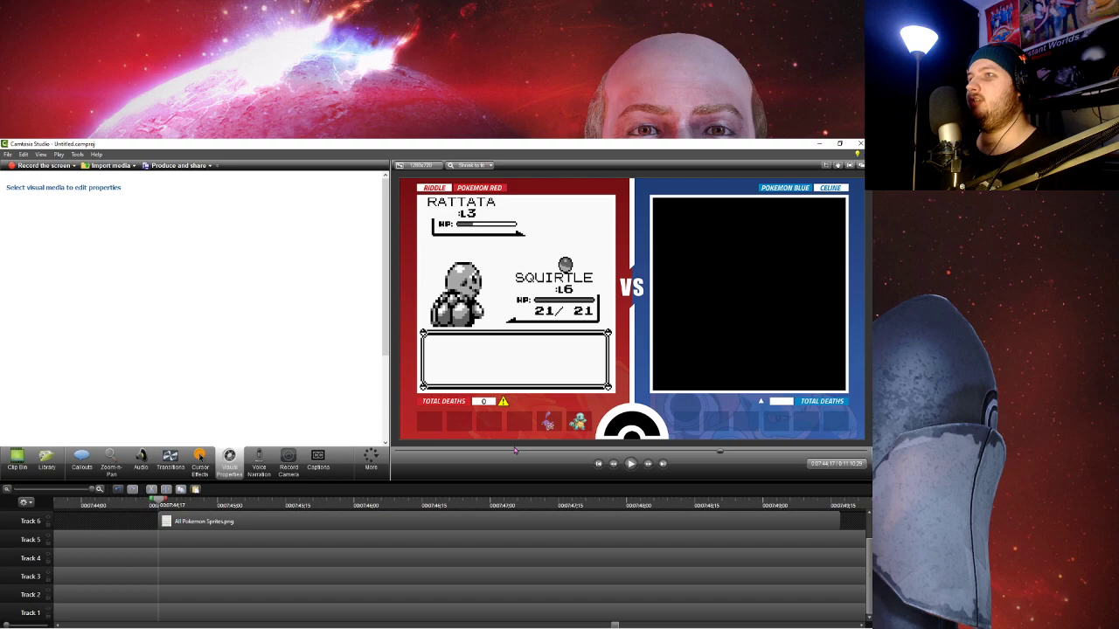
pyautogui.scroll(-5, 420, 559)
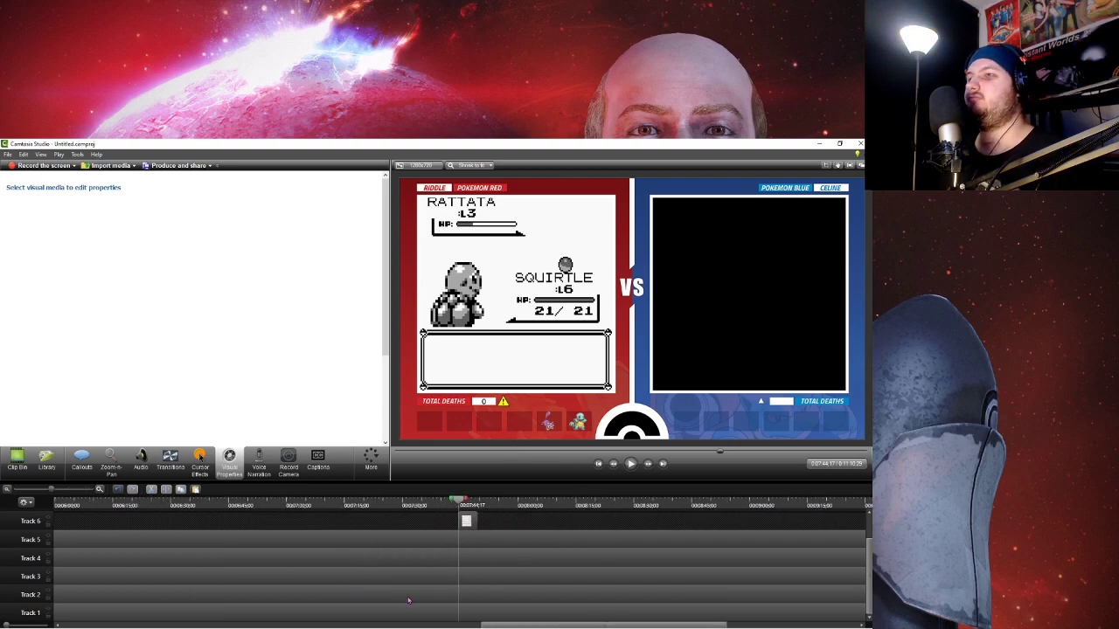
pyautogui.scroll(-3, 256, 527)
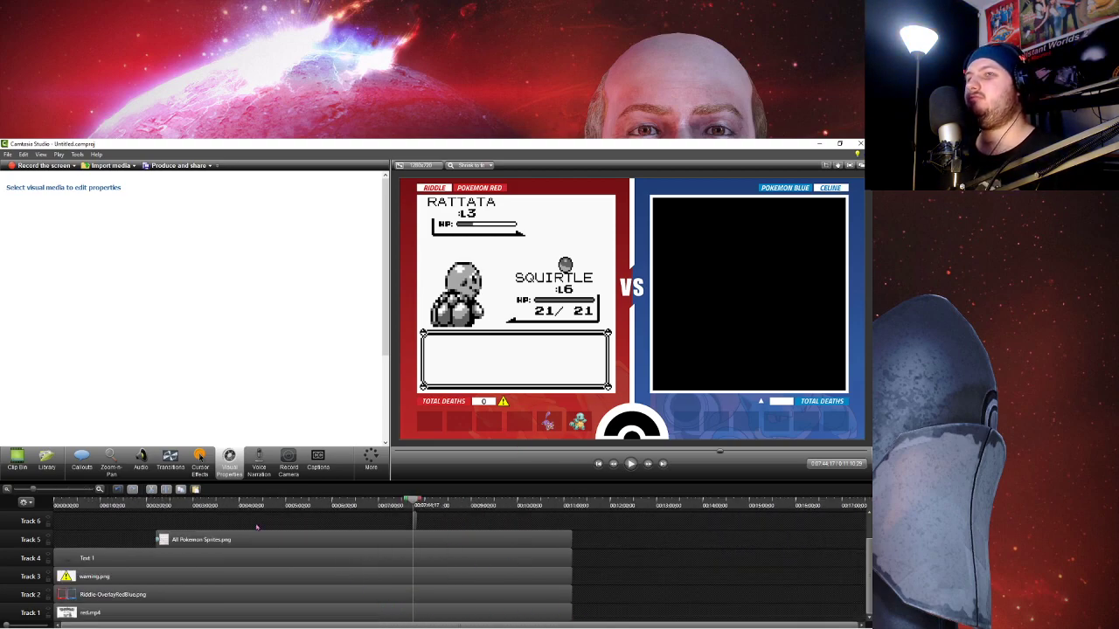
pyautogui.click(417, 520)
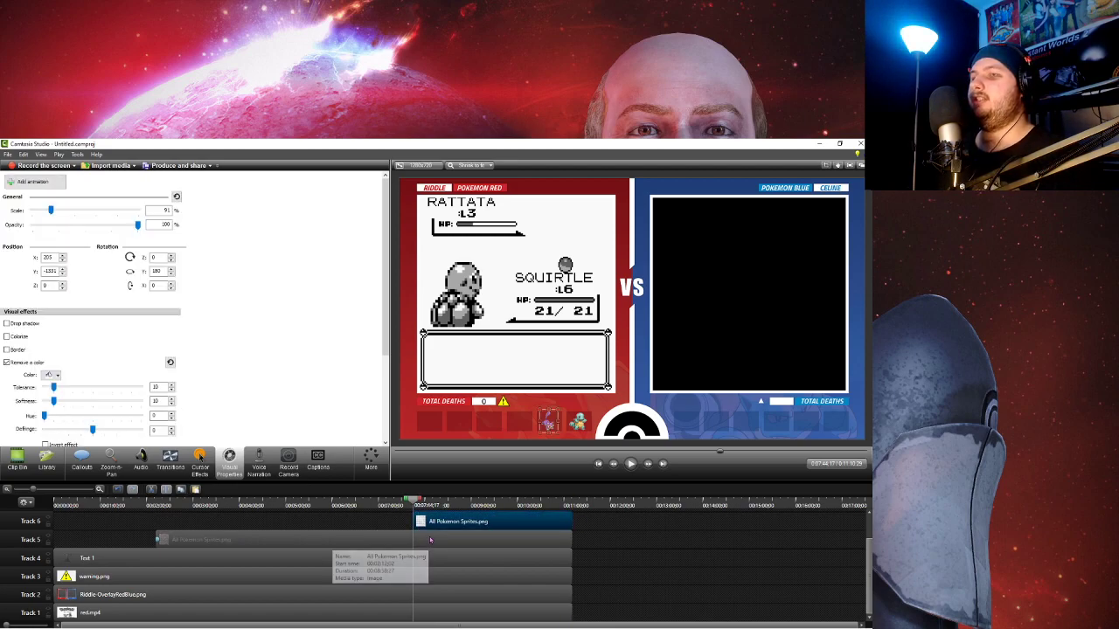
# - Play past the start of the Rattata clip and add an animation to it ending at about 0:07:45;15
pyautogui.scroll(3, 552, 547)
pyautogui.scroll(3, 478, 541)
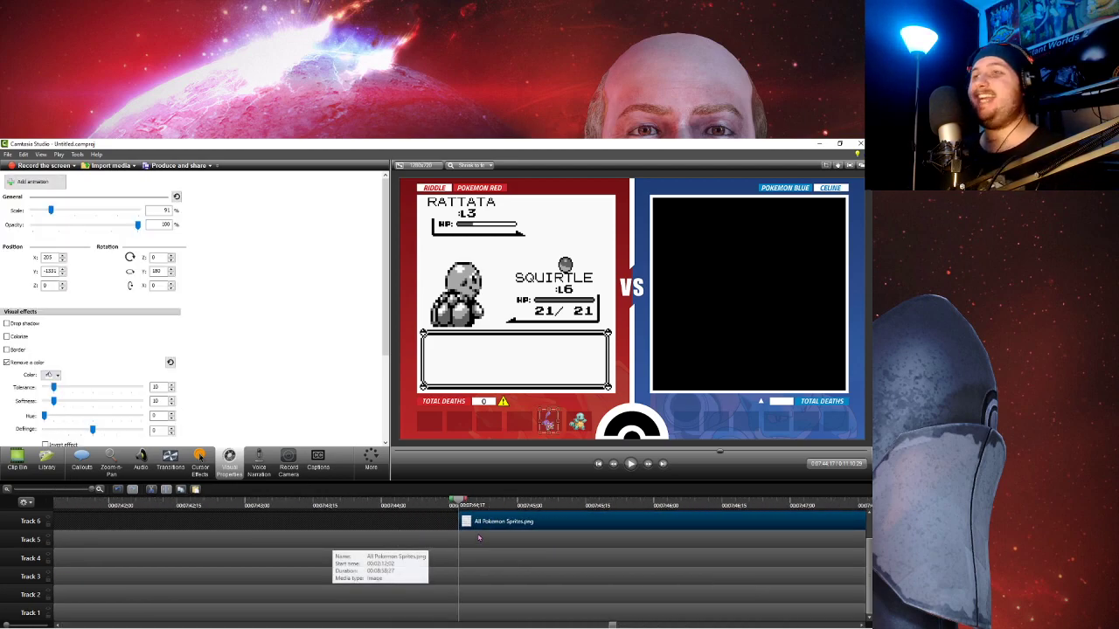
pyautogui.press('space')
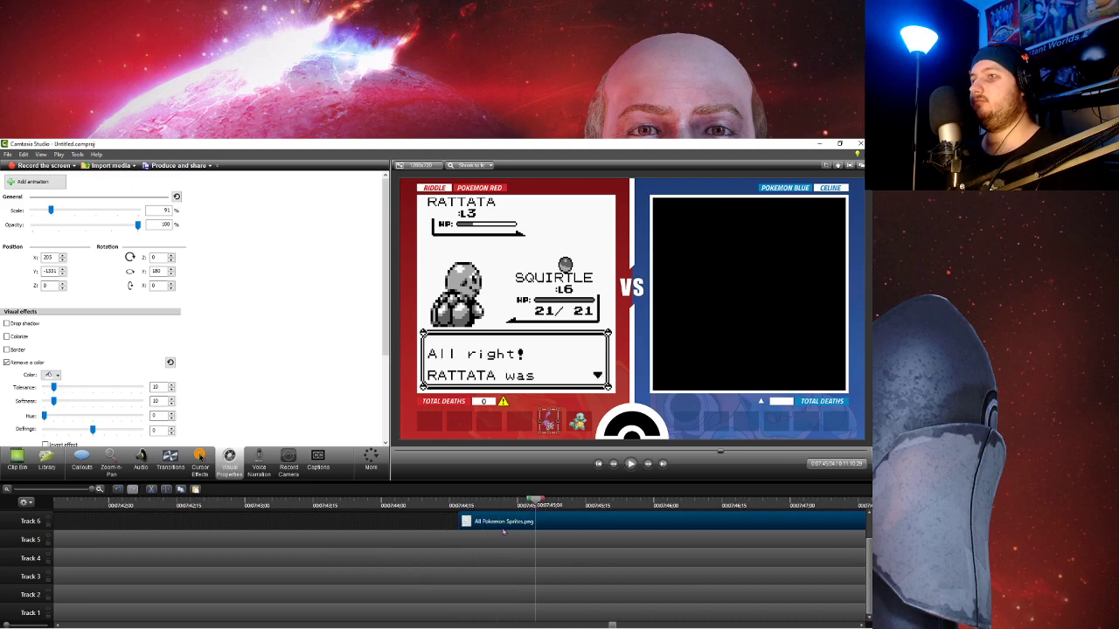
pyautogui.press('space')
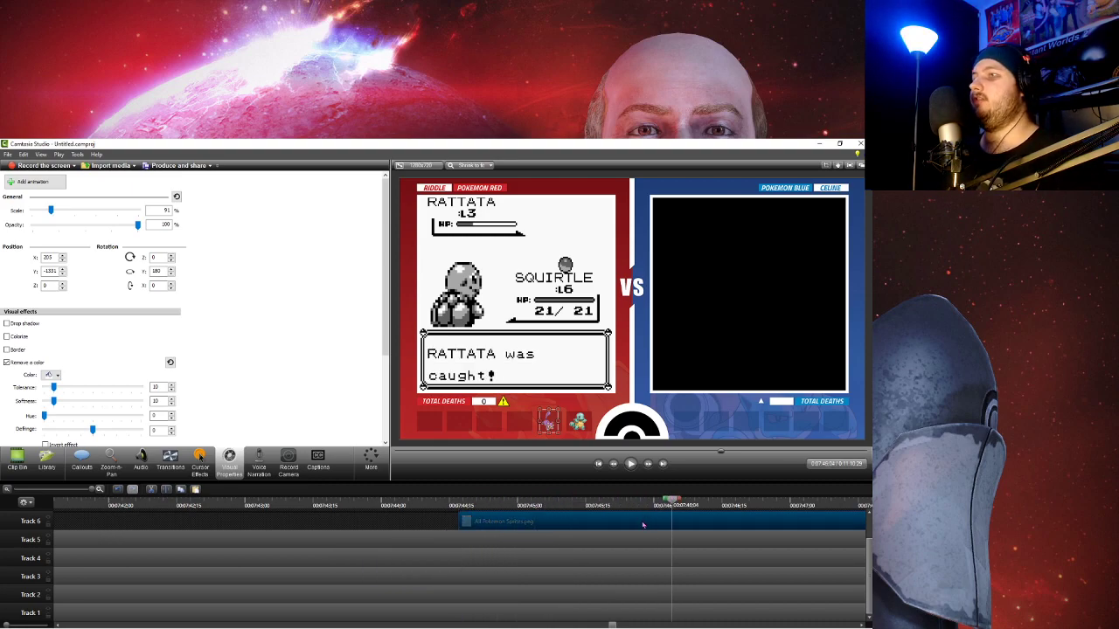
pyautogui.click(49, 187)
pyautogui.moveTo(670, 522); pyautogui.dragTo(594, 522)
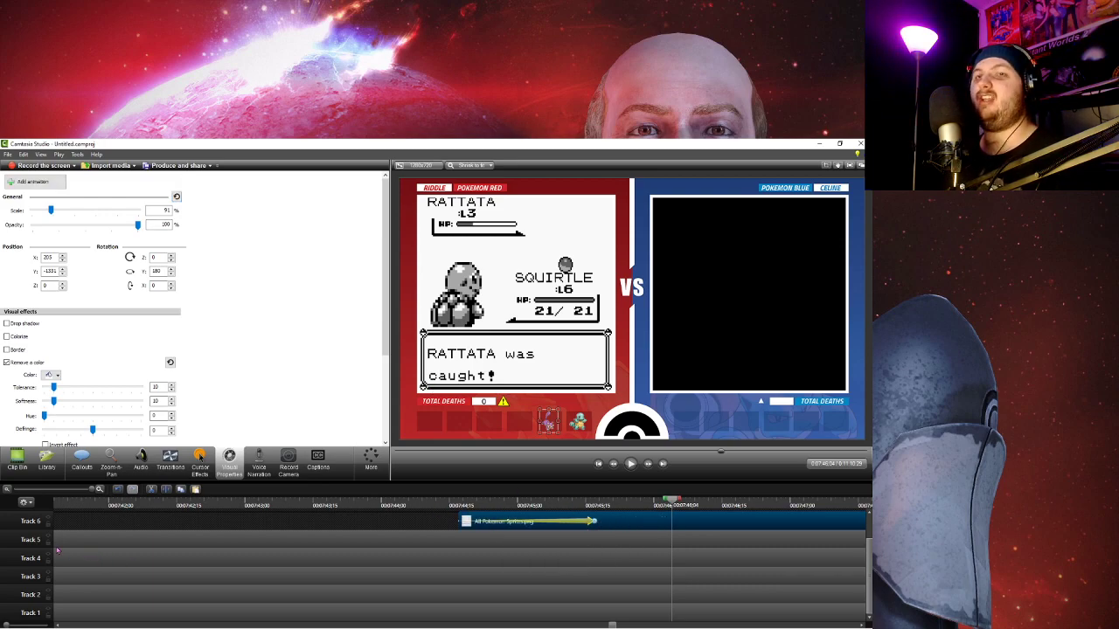
# - Shorten the Rattata sprite's fade-in from 0% opacity so it ends at about 0:07:44;27, and scrub through it
pyautogui.moveTo(593, 522); pyautogui.dragTo(459, 500)
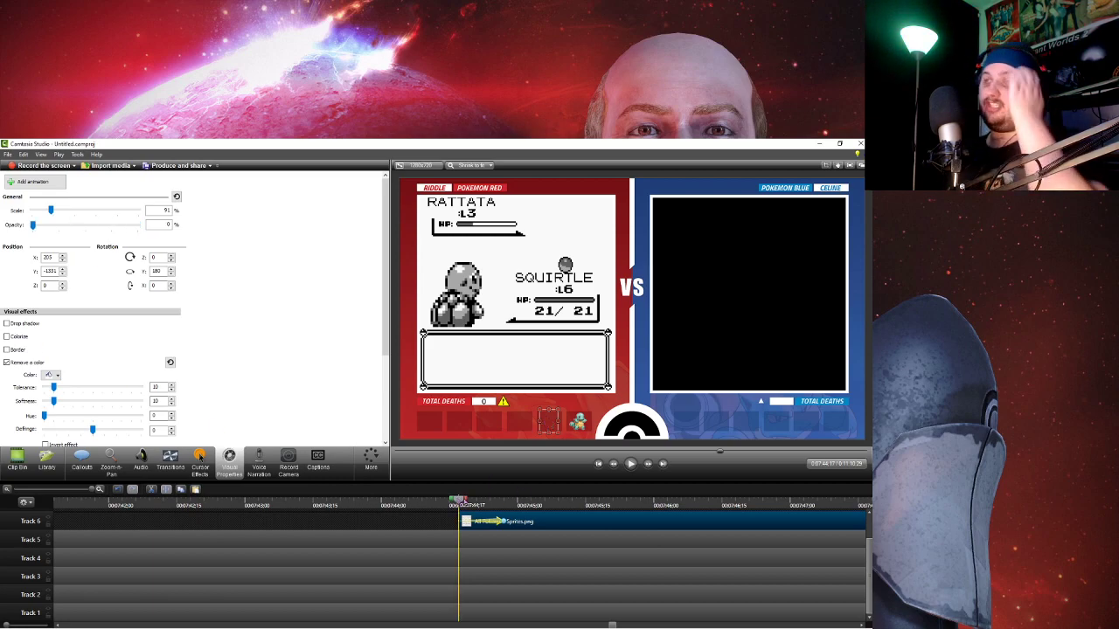
pyautogui.moveTo(459, 501); pyautogui.dragTo(662, 501)
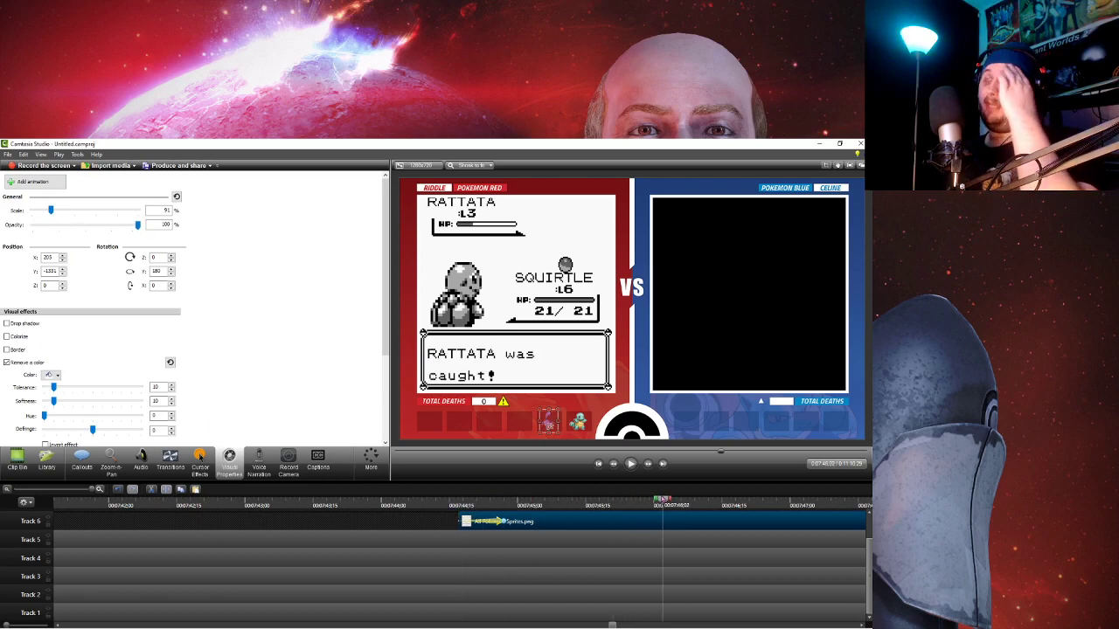
pyautogui.moveTo(572, 505); pyautogui.dragTo(505, 502)
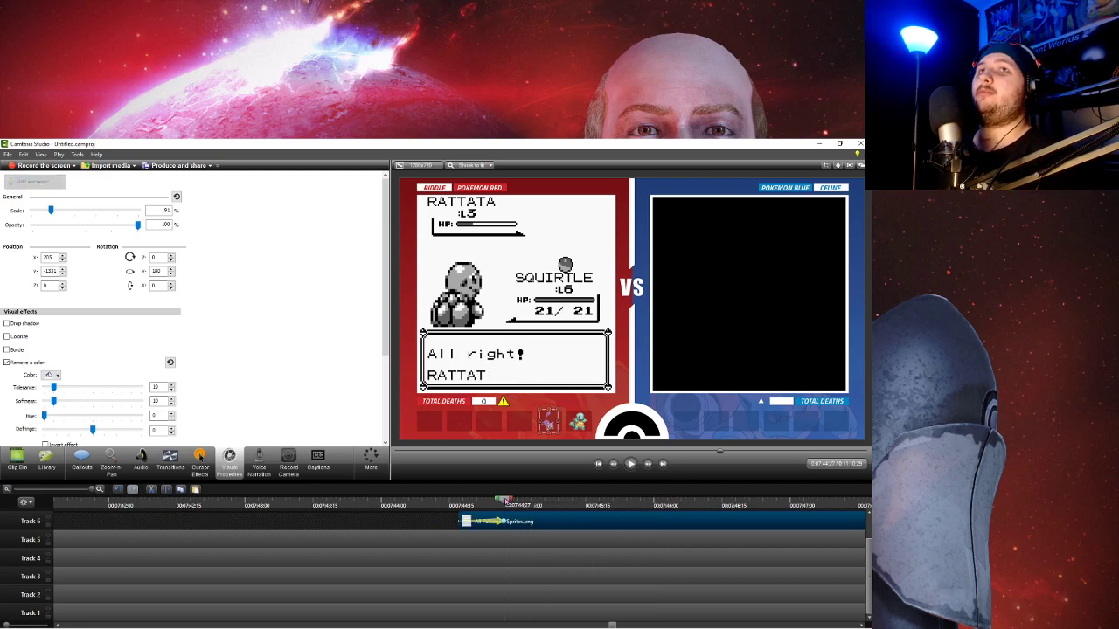
# - Add further back-to-back animations to the Rattata sprite alternating 0% and 100% opacity, and lengthen the last one to 15 frames
pyautogui.moveTo(505, 501)
pyautogui.mouseDown()
pyautogui.moveTo(459, 504)
pyautogui.moveTo(505, 503)
pyautogui.mouseUp()
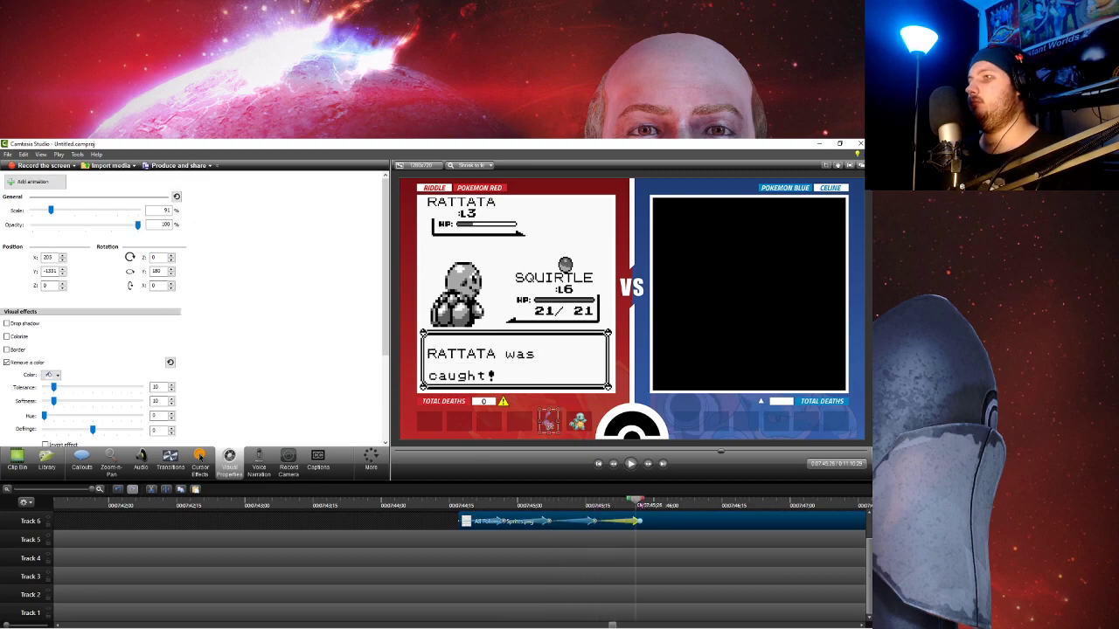
pyautogui.moveTo(137, 224); pyautogui.dragTo(32, 224)
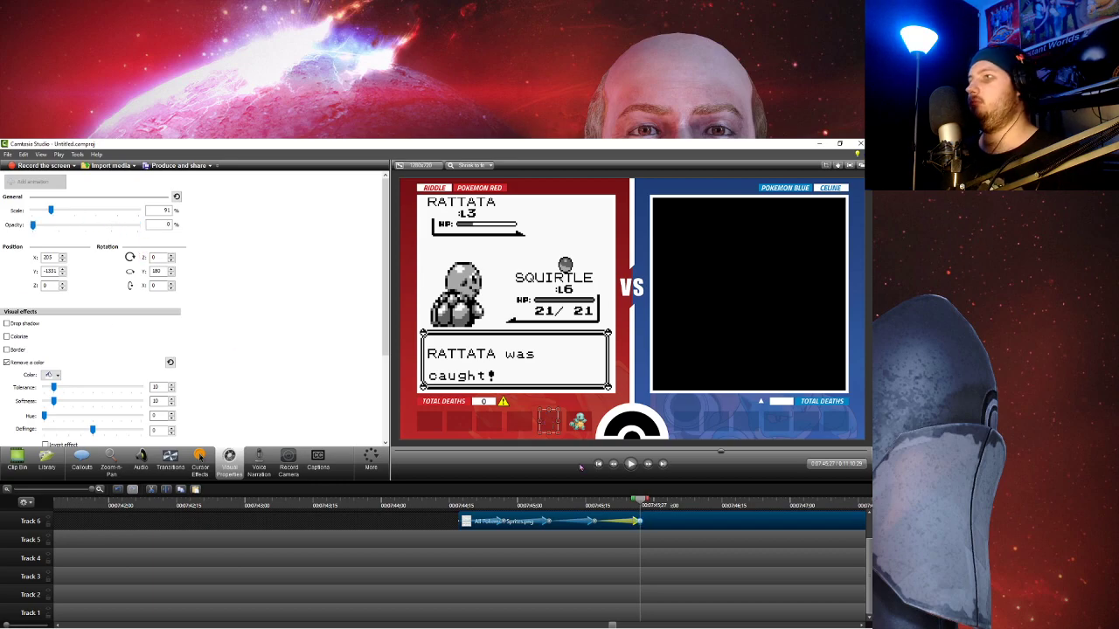
pyautogui.moveTo(639, 521); pyautogui.dragTo(712, 521)
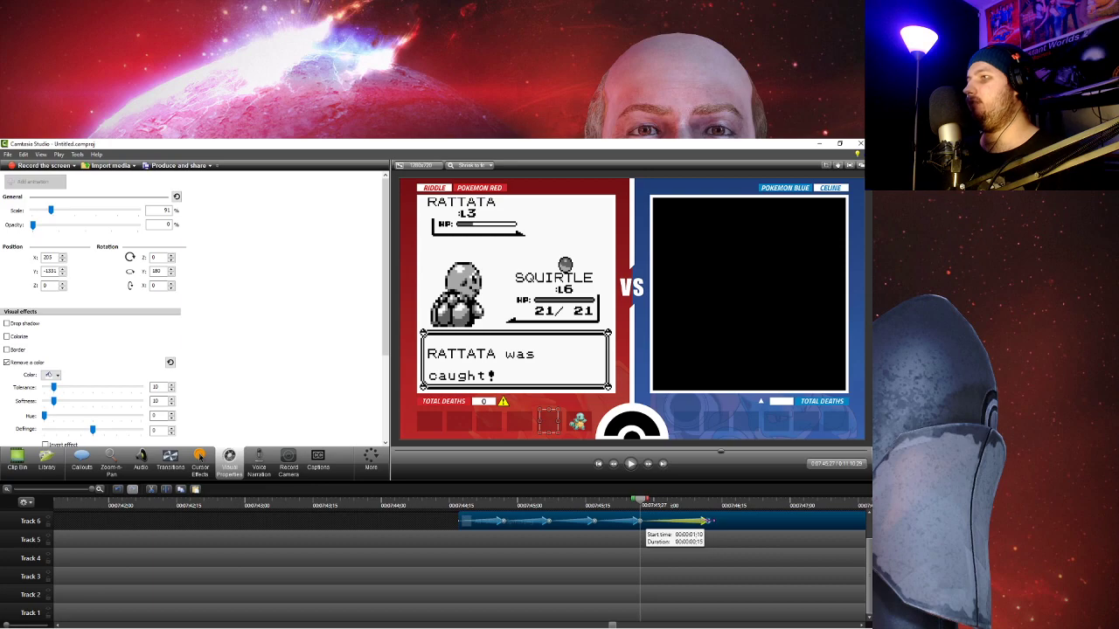
pyautogui.click(710, 504)
pyautogui.moveTo(709, 502); pyautogui.dragTo(458, 501)
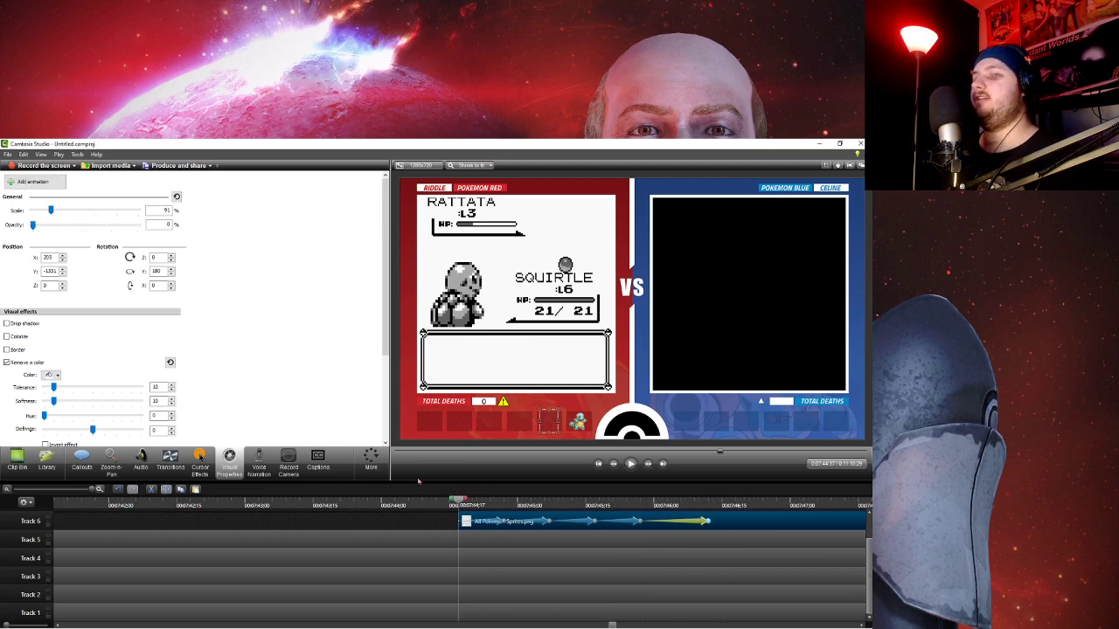
# - Move ahead in the timeline to the Poke Ball throw at Pidgey, at about 0:08:23;04
pyautogui.scroll(-6, 326, 510)
pyautogui.click(492, 504)
pyautogui.moveTo(492, 504); pyautogui.dragTo(686, 510)
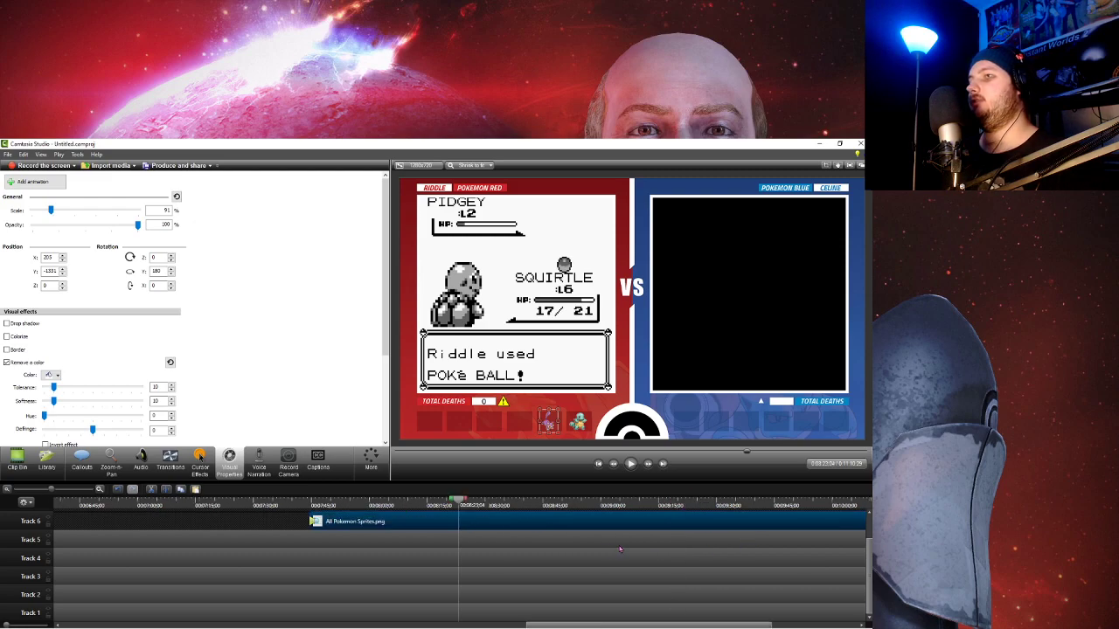
pyautogui.scroll(-3, 642, 555)
pyautogui.scroll(1, 642, 555)
pyautogui.scroll(5, 568, 538)
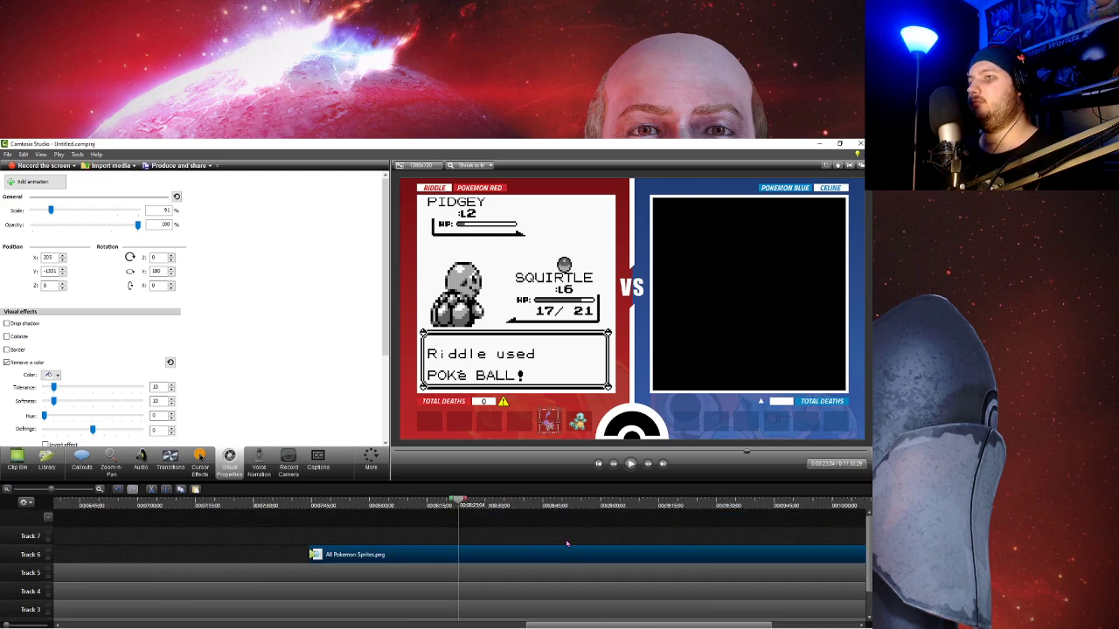
# - Play through the Pidgey catch and set the playhead just before its caught message, at 0:08:24;17
pyautogui.click(630, 465)
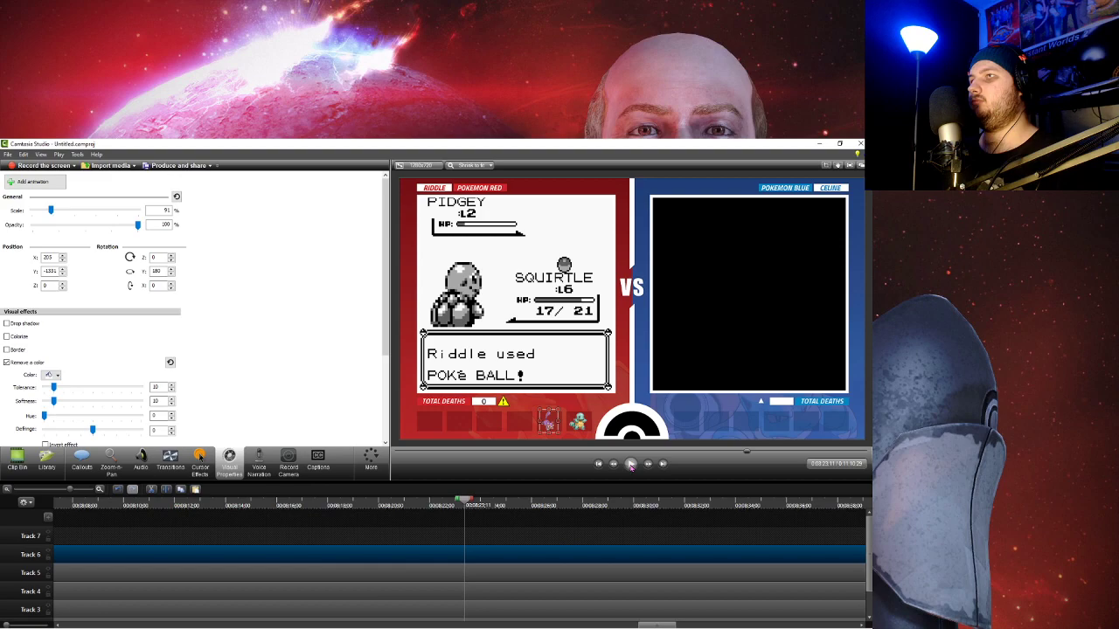
pyautogui.click(630, 464)
pyautogui.click(630, 464)
pyautogui.press('space')
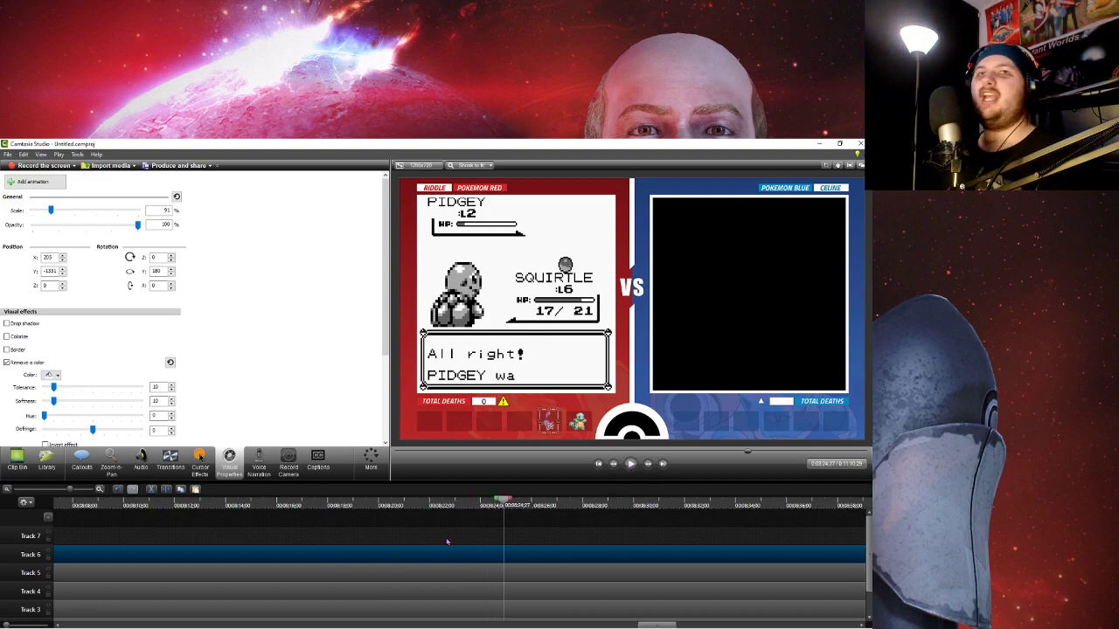
pyautogui.scroll(2, 446, 543)
pyautogui.scroll(2, 445, 554)
pyautogui.moveTo(458, 501); pyautogui.dragTo(430, 504)
pyautogui.moveTo(446, 505); pyautogui.dragTo(444, 511)
pyautogui.scroll(3, 445, 520)
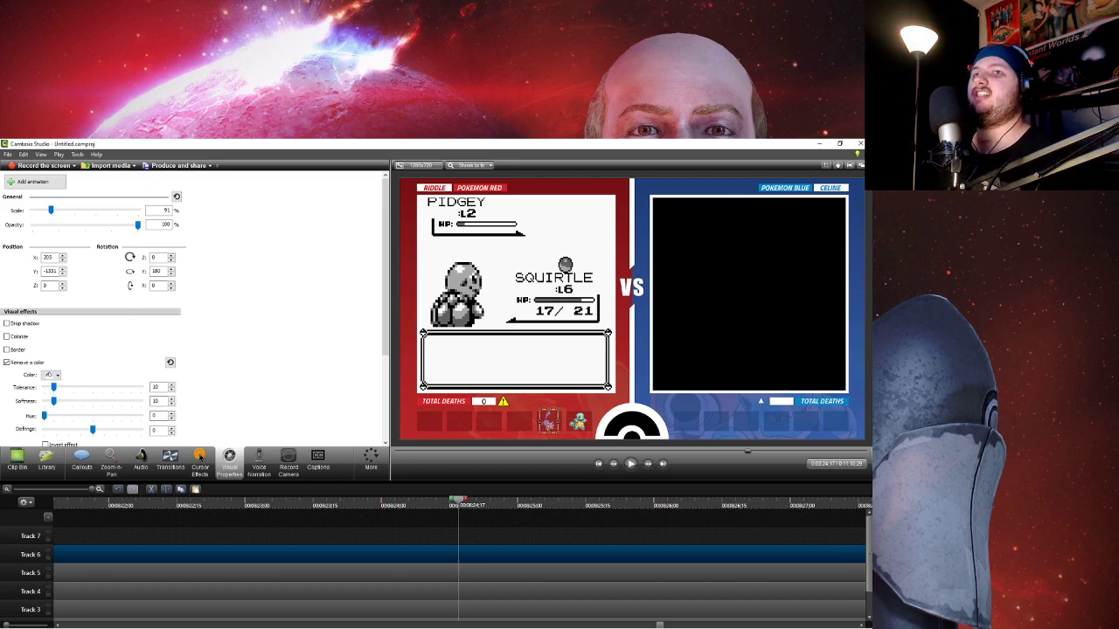
# - Add All Pokemon Sprites.png to Track 7 at 0:08:24;17 and mirror it with a Y rotation of 180
pyautogui.click(15, 462)
pyautogui.press('Delete')
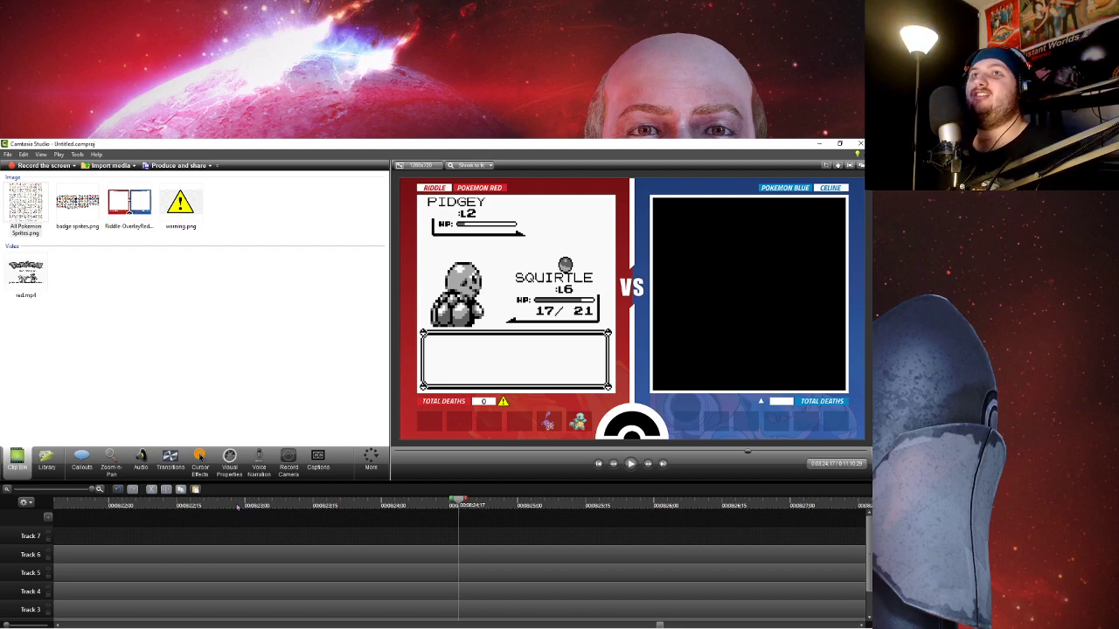
pyautogui.moveTo(31, 218); pyautogui.dragTo(486, 541)
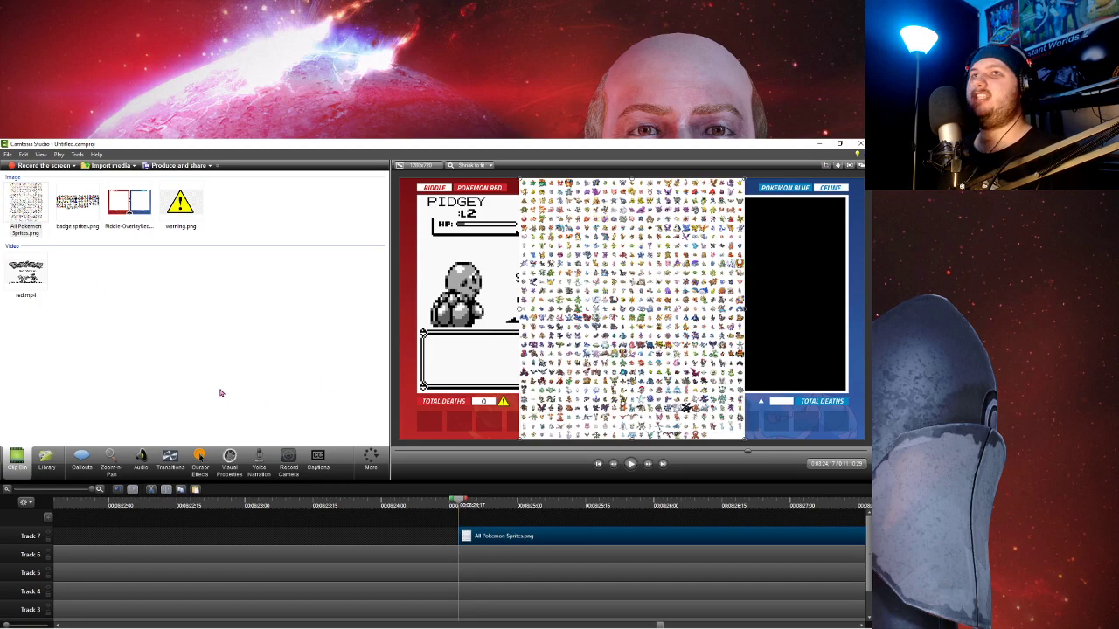
pyautogui.click(225, 459)
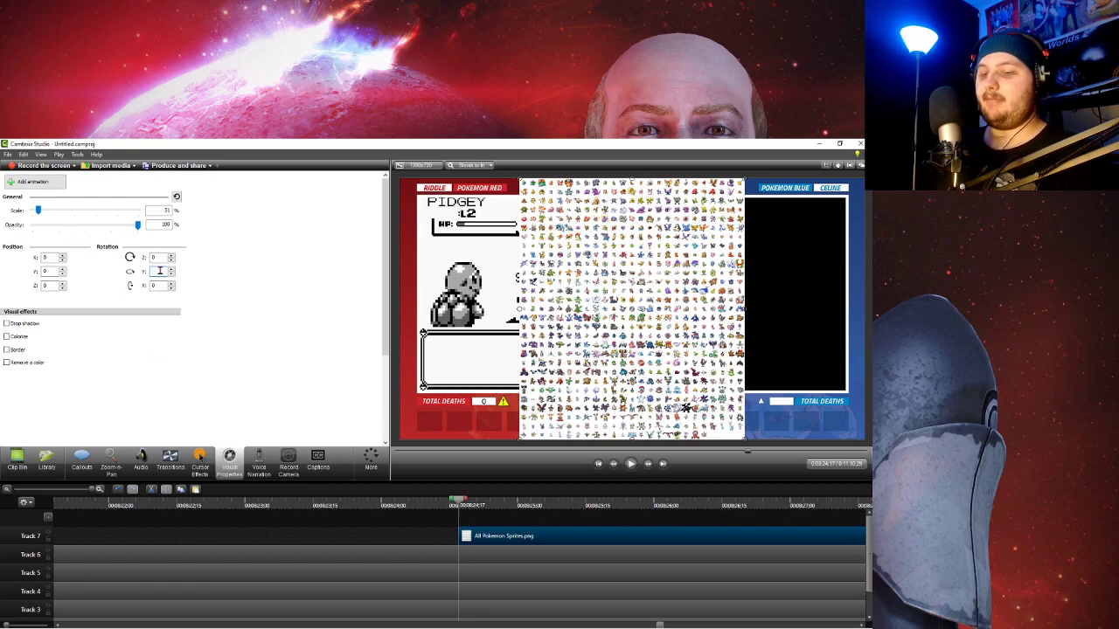
pyautogui.write('180')
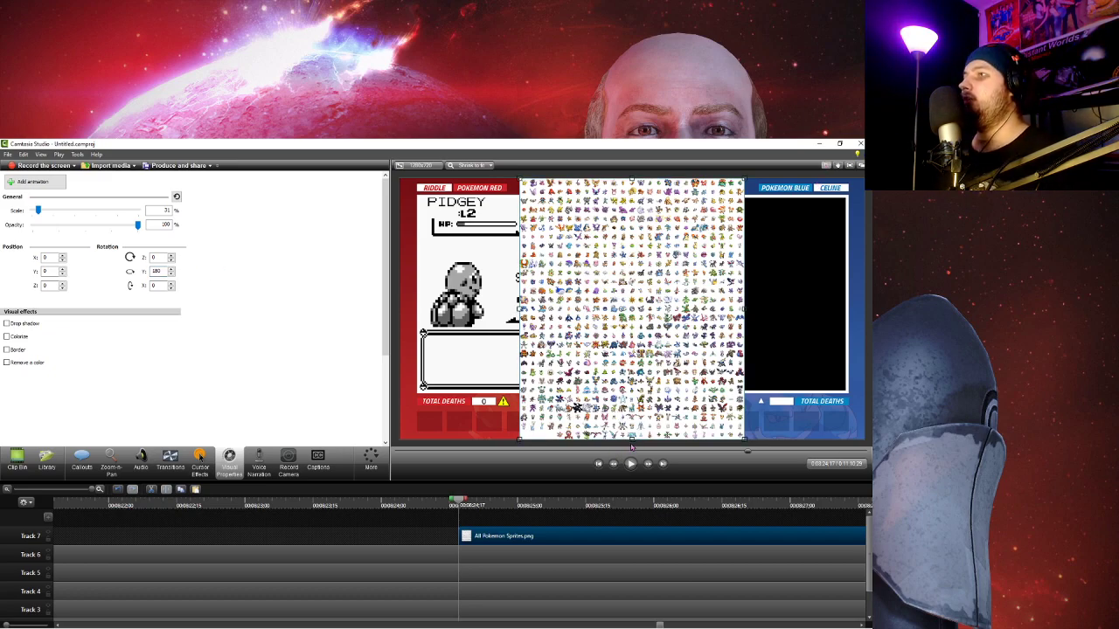
# - Crop the mirrored sprite sheet down to Pidgey and enlarge the cropped sprite
pyautogui.moveTo(631, 439); pyautogui.dragTo(631, 191)
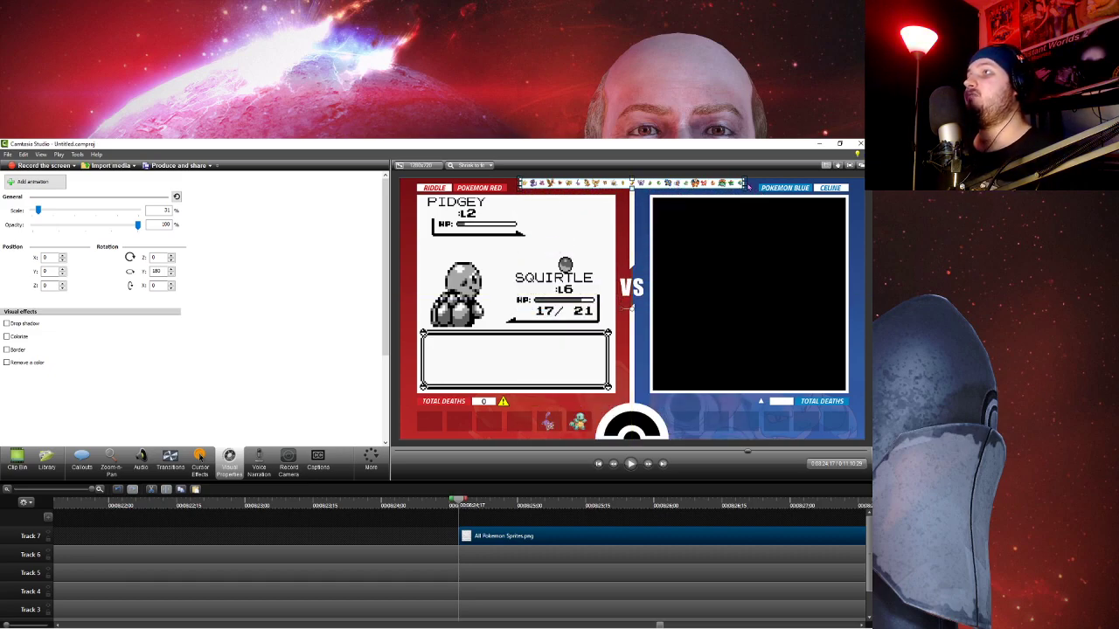
pyautogui.moveTo(746, 182); pyautogui.dragTo(610, 183)
pyautogui.moveTo(519, 183); pyautogui.dragTo(764, 342)
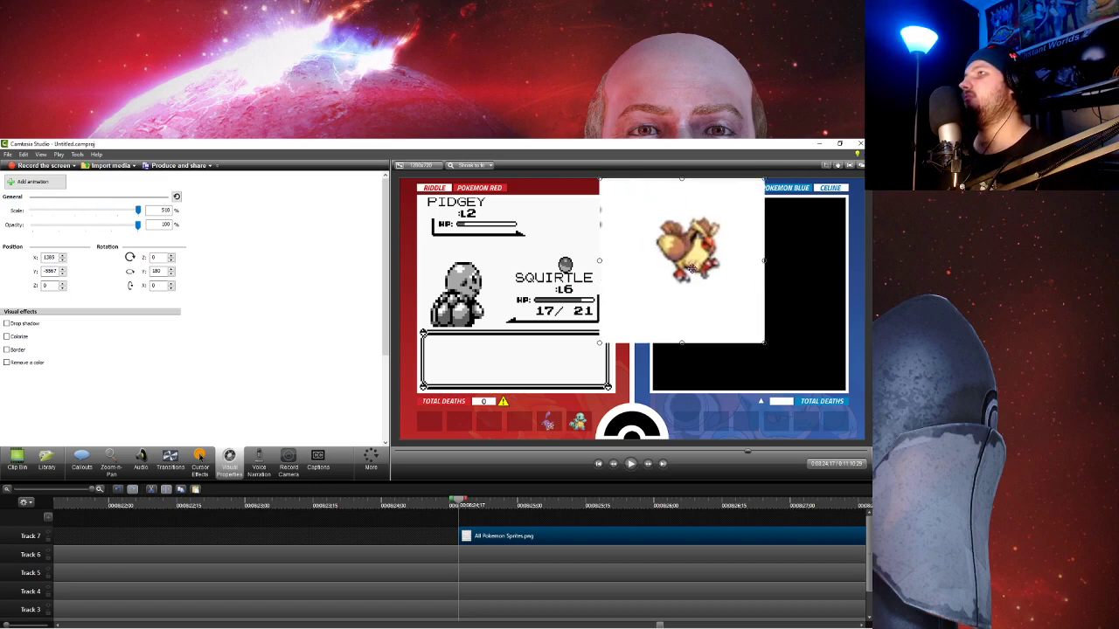
# - Reposition the Pidgey sprite over the preview, trim its white margins more tightly, and enlarge it slightly
pyautogui.moveTo(698, 268); pyautogui.dragTo(589, 310)
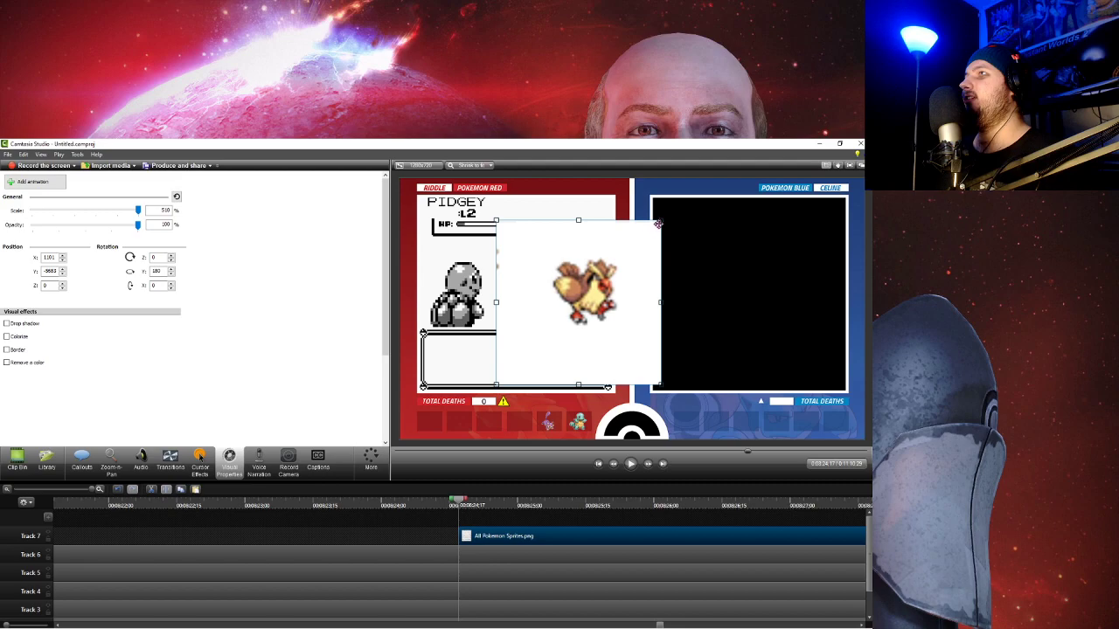
pyautogui.moveTo(660, 221); pyautogui.dragTo(645, 237)
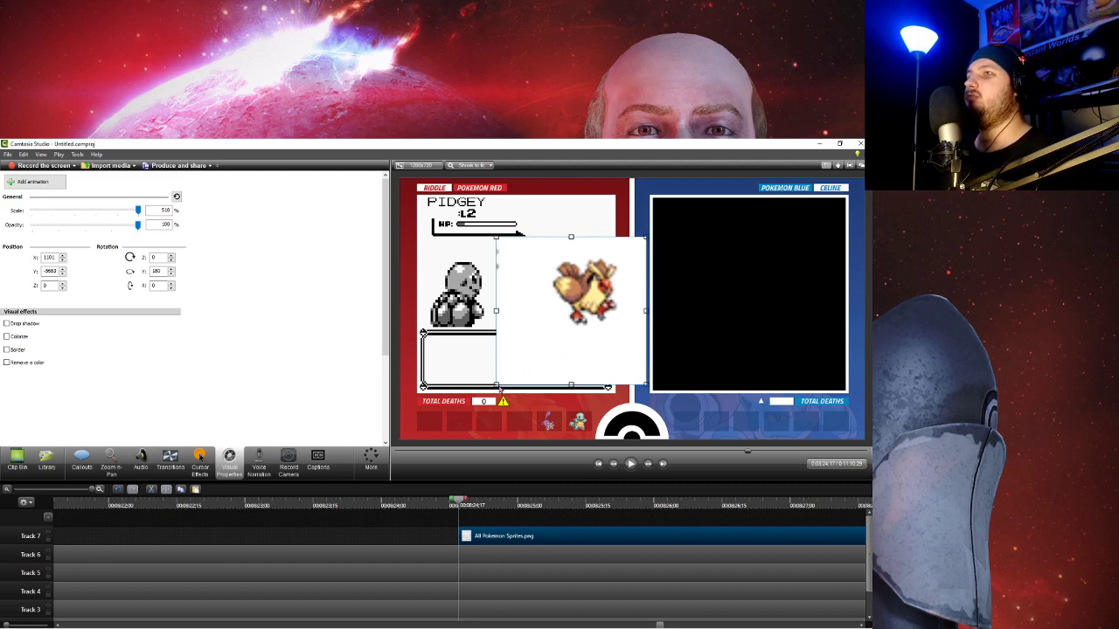
pyautogui.moveTo(495, 384); pyautogui.dragTo(526, 345)
pyautogui.click(826, 165)
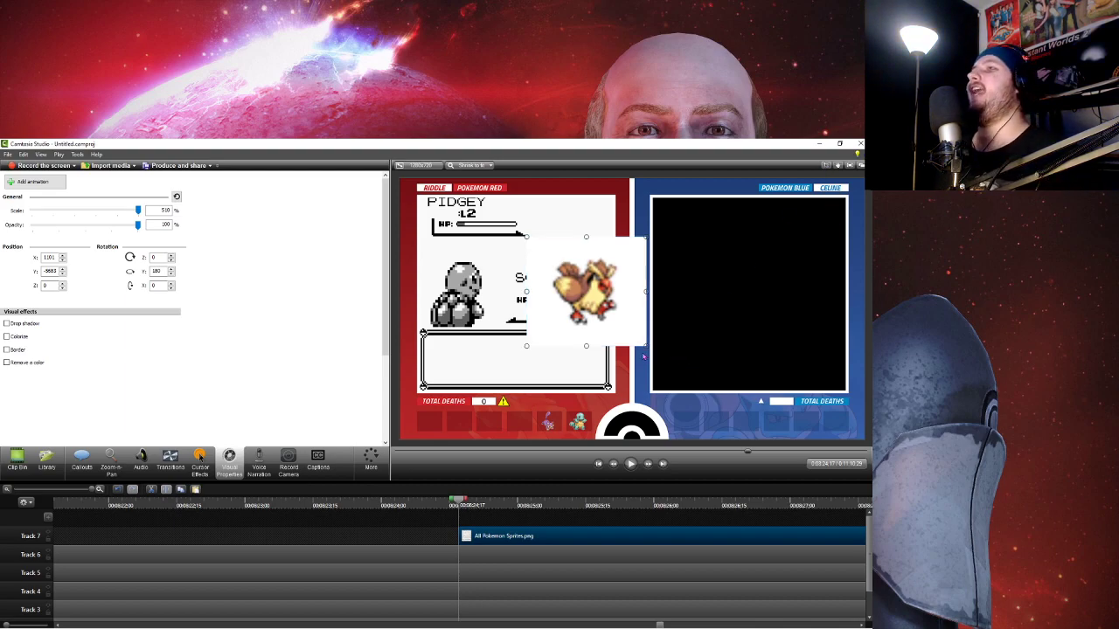
pyautogui.moveTo(645, 346); pyautogui.dragTo(656, 355)
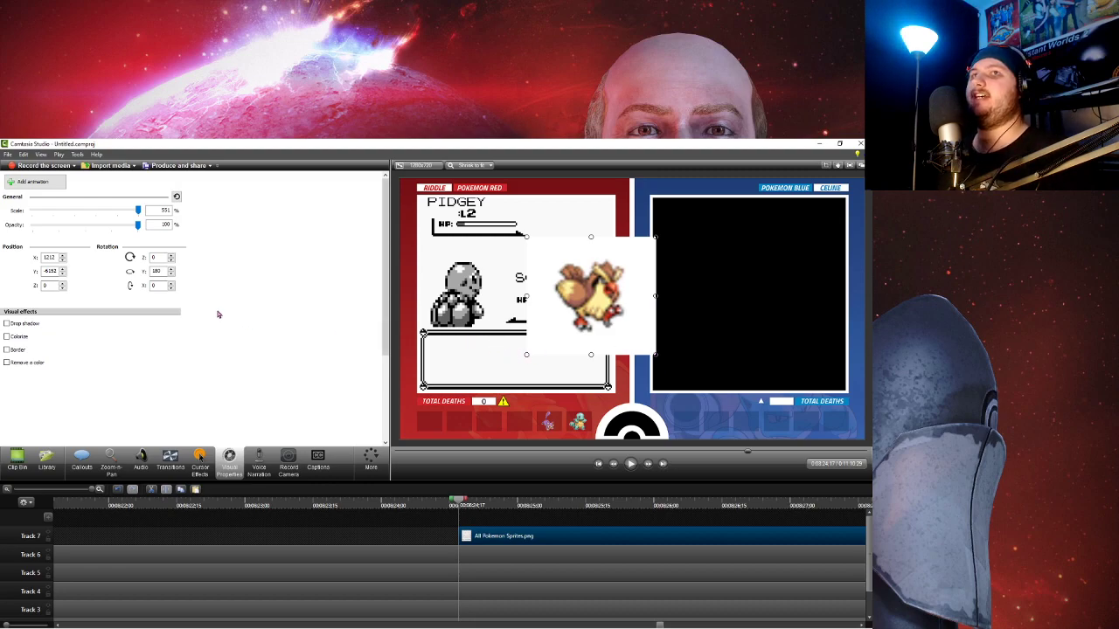
# - Remove the white background from the Pidgey sprite and shrink it into the team slot beside Rattata
pyautogui.click(29, 365)
pyautogui.moveTo(593, 305); pyautogui.dragTo(526, 375)
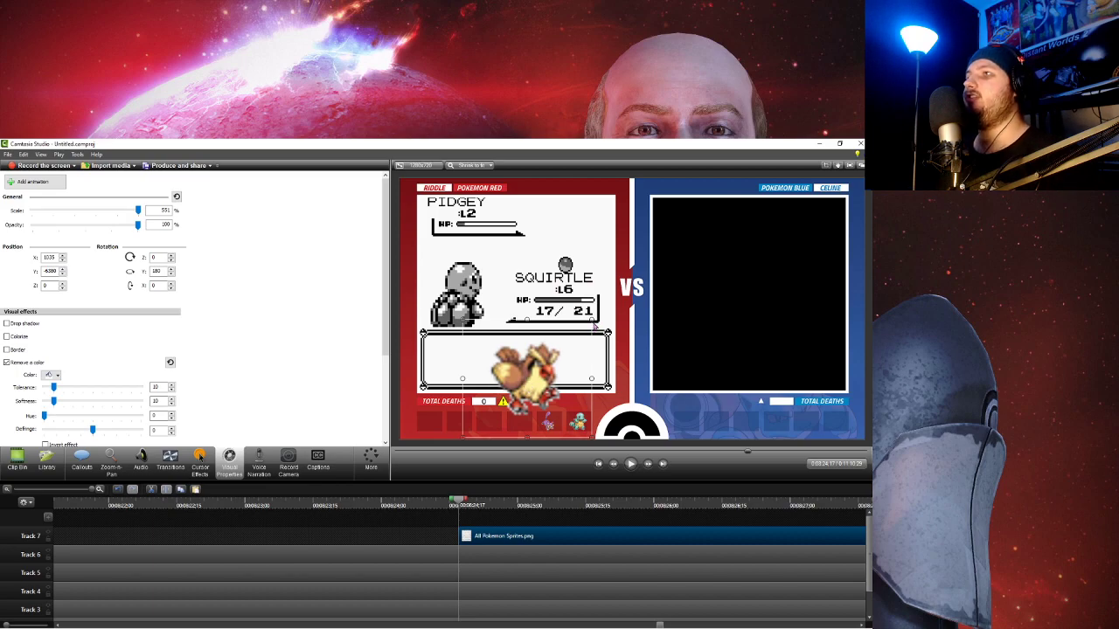
pyautogui.moveTo(592, 320); pyautogui.dragTo(518, 422)
pyautogui.click(554, 524)
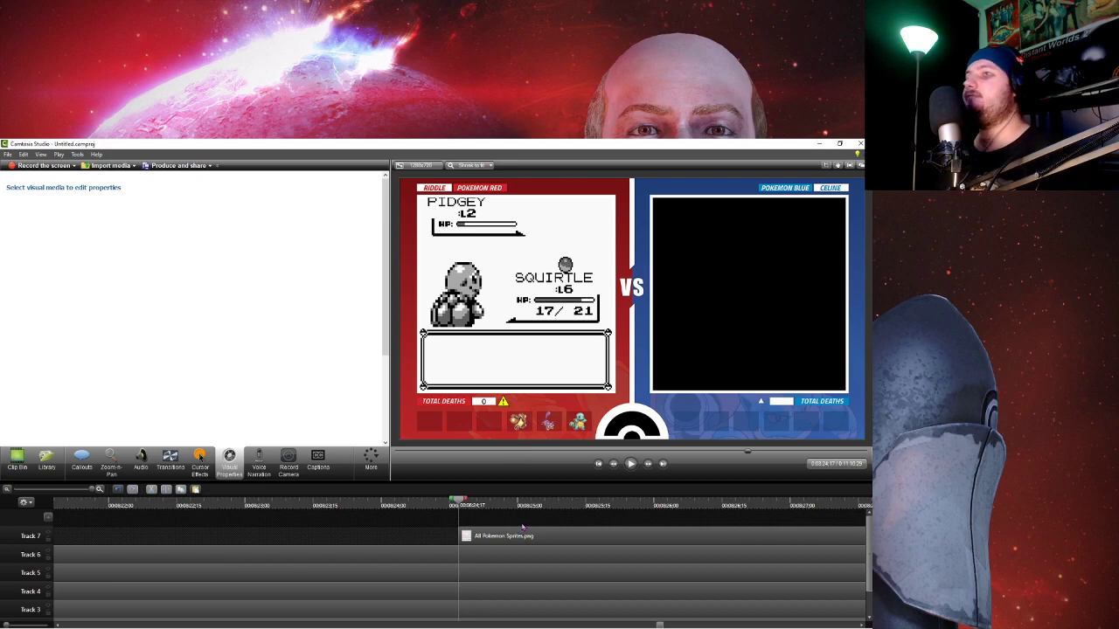
# - Extend the Pidgey sprite clip on Track 7 to the end of the project, level with the other clips
pyautogui.scroll(-10, 522, 527)
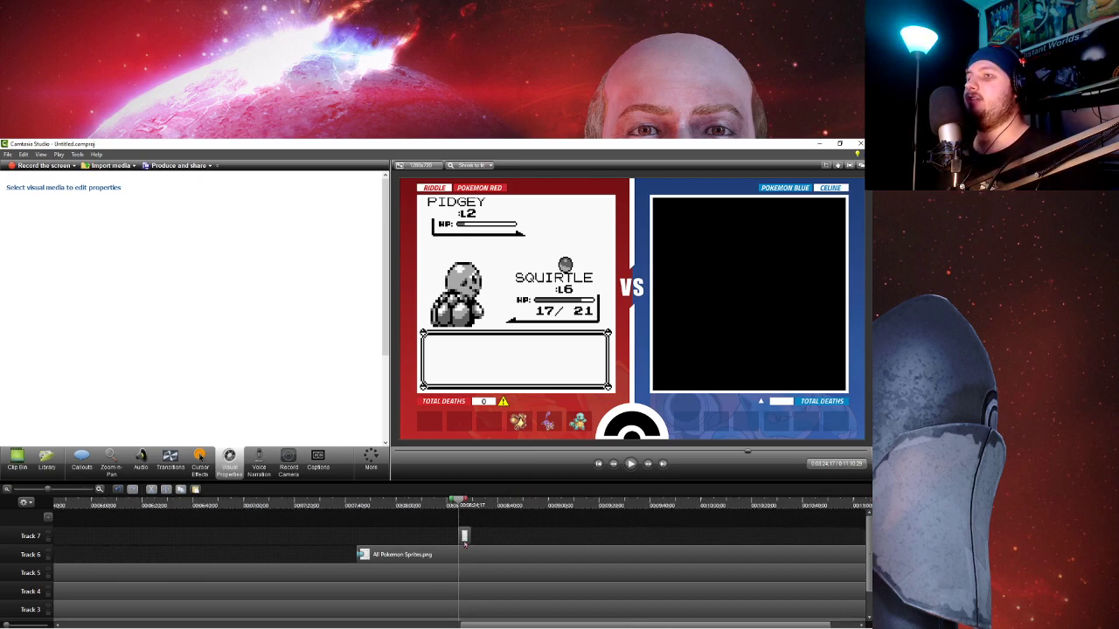
pyautogui.click(465, 534)
pyautogui.moveTo(467, 535); pyautogui.dragTo(820, 535)
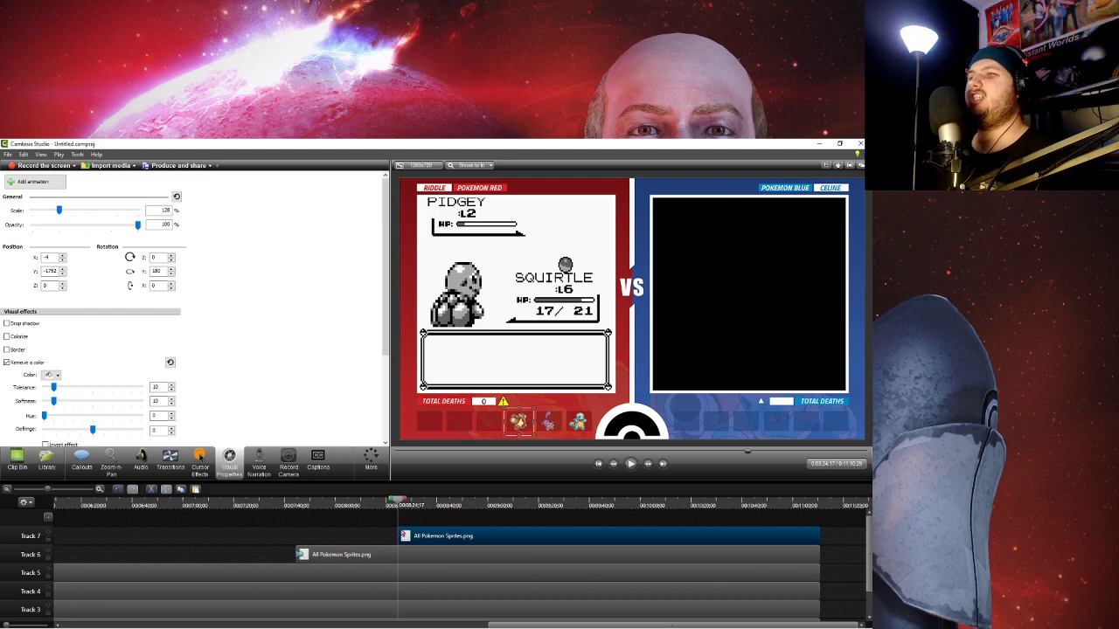
pyautogui.scroll(3, 469, 529)
pyautogui.scroll(3, 470, 528)
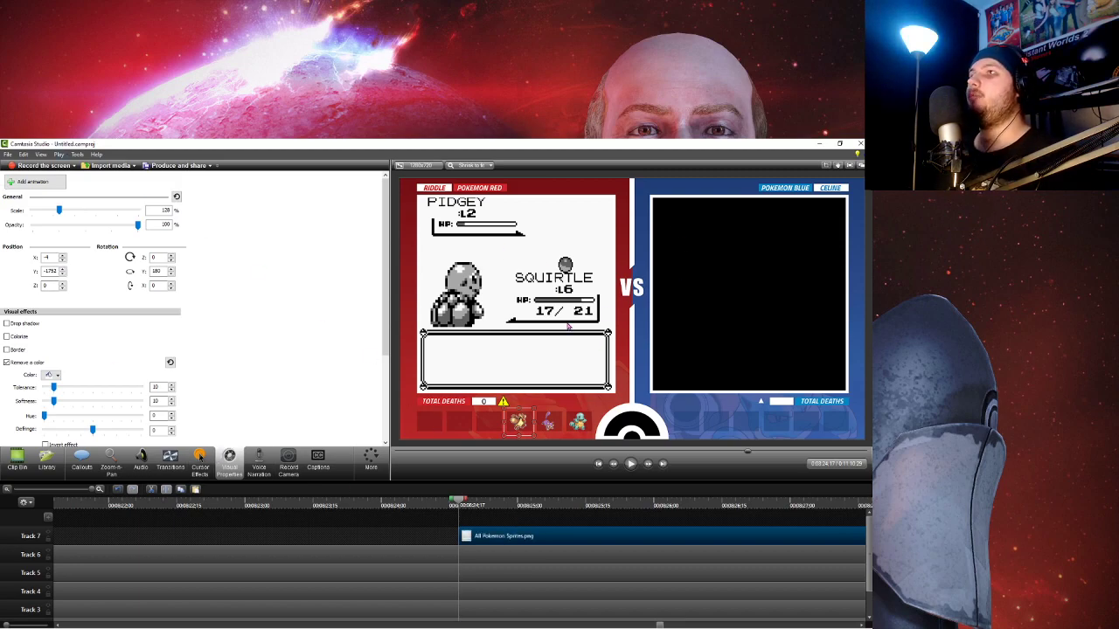
# - Move the warning.png, Text 1 and all sprite clips up one track, leaving Track 3 empty above the overlay
pyautogui.click(720, 256)
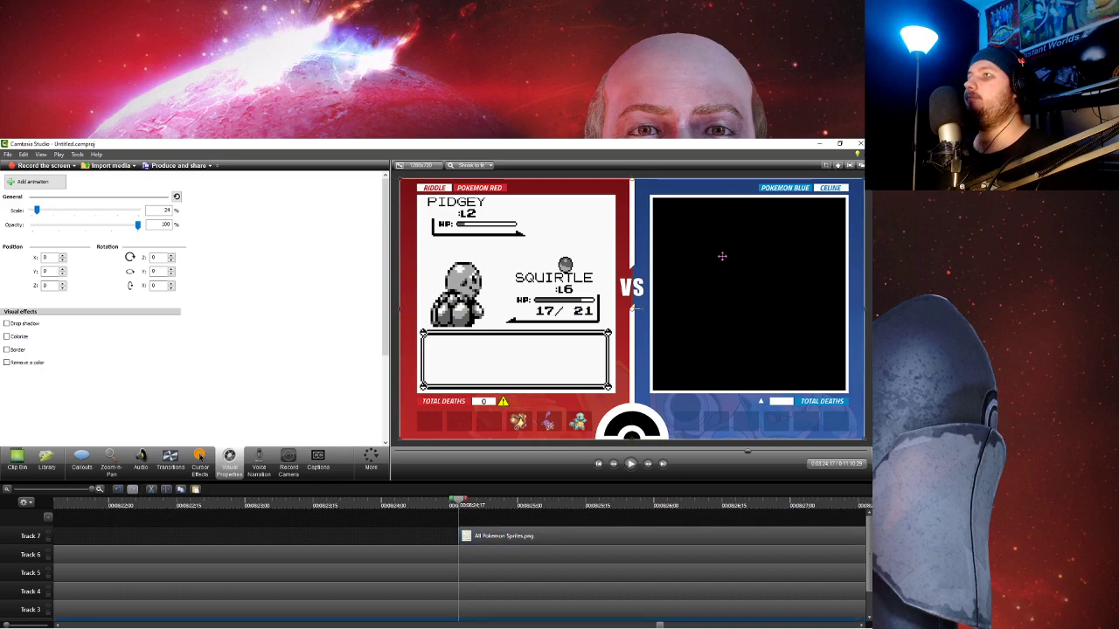
pyautogui.scroll(-2, 201, 603)
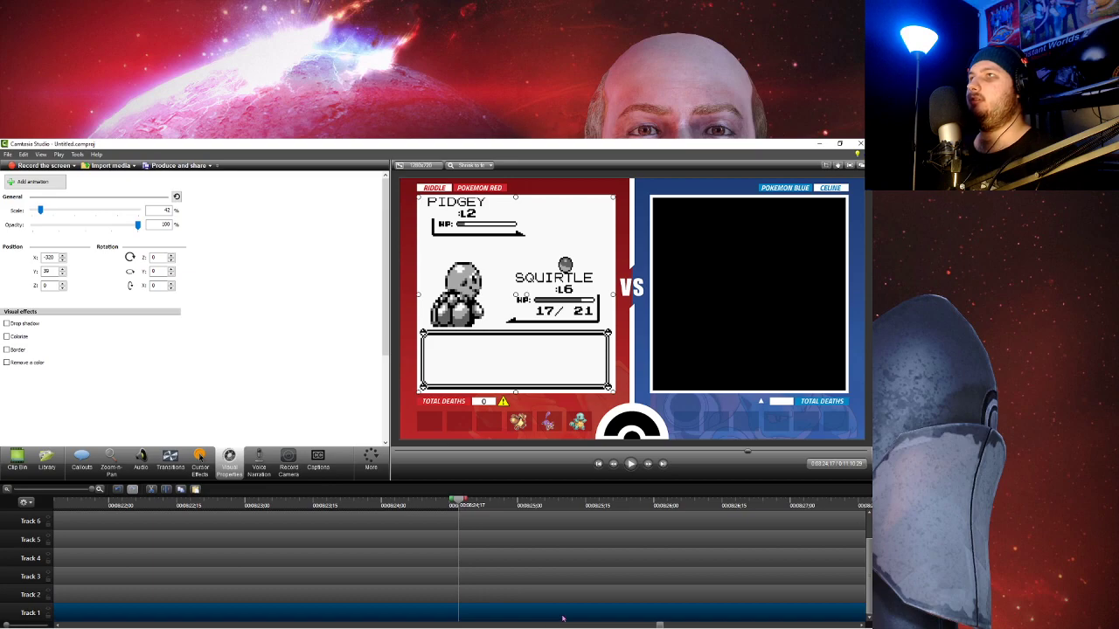
pyautogui.click(588, 608)
pyautogui.scroll(-5, 388, 589)
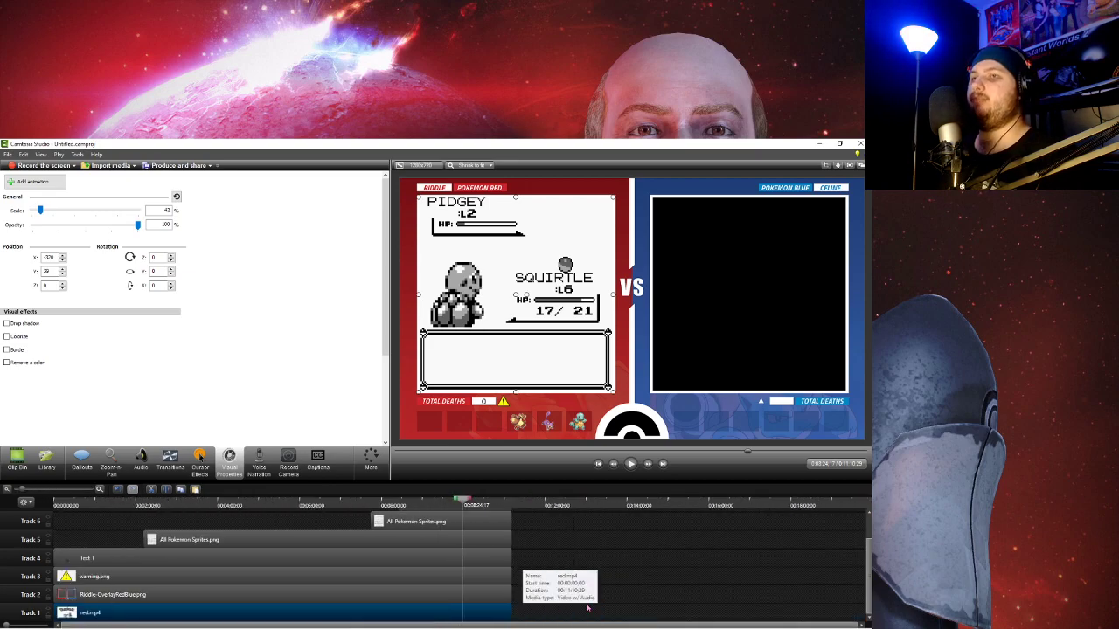
pyautogui.scroll(1, 519, 573)
pyautogui.click(512, 593)
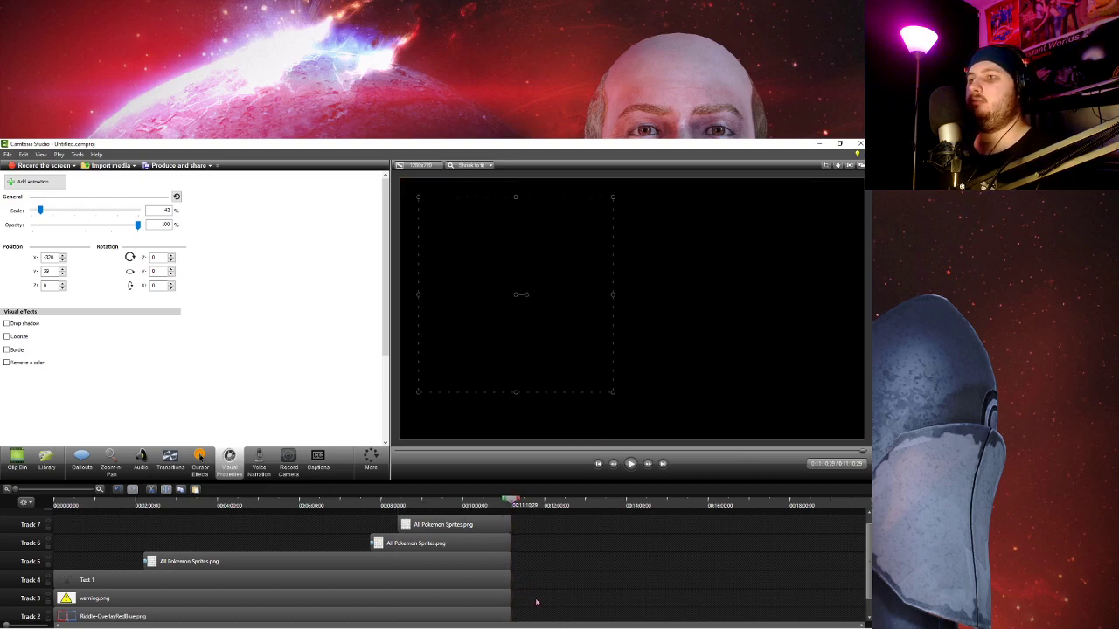
pyautogui.moveTo(536, 602); pyautogui.dragTo(475, 521)
pyautogui.scroll(-1, 475, 517)
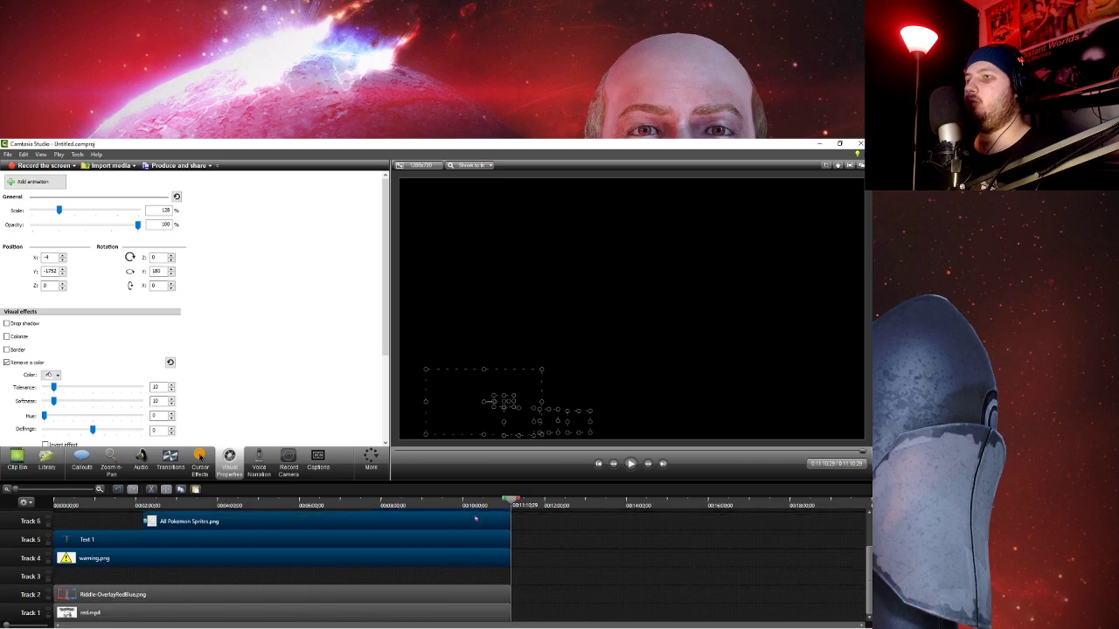
# - Move Riddle-OverlayRedBlue.png to Track 3 and red.mp4 to Track 2 to free Track 1, and check a frame at about 0:09:49;10
pyautogui.click(457, 579)
pyautogui.click(476, 613)
pyautogui.moveTo(476, 613)
pyautogui.mouseDown()
pyautogui.moveTo(480, 577)
pyautogui.moveTo(487, 594)
pyautogui.mouseUp()
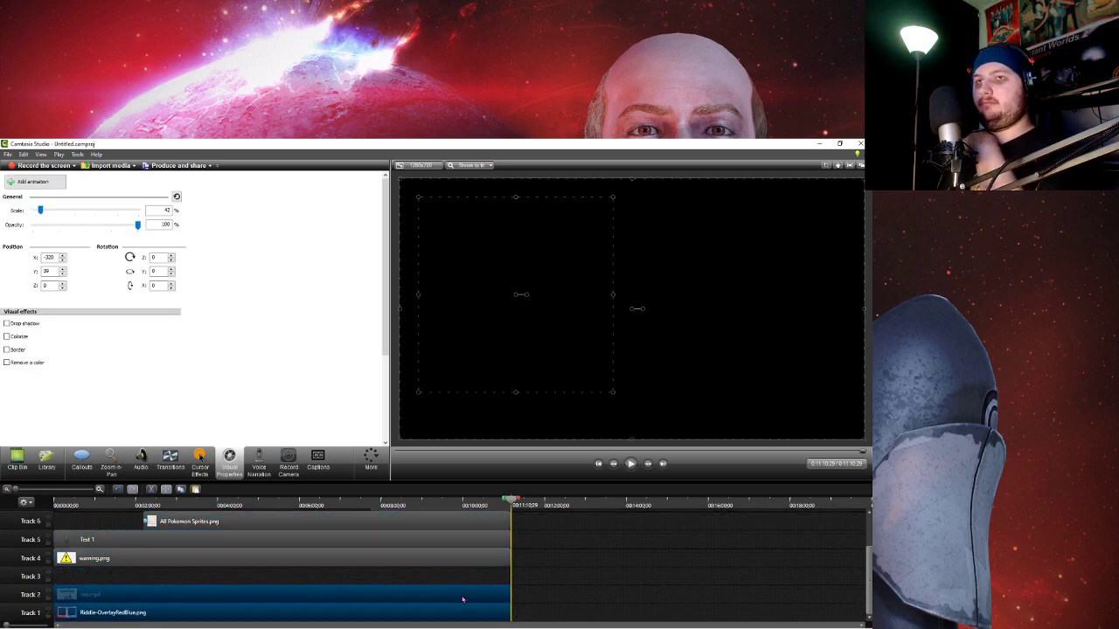
pyautogui.click(534, 601)
pyautogui.click(480, 612)
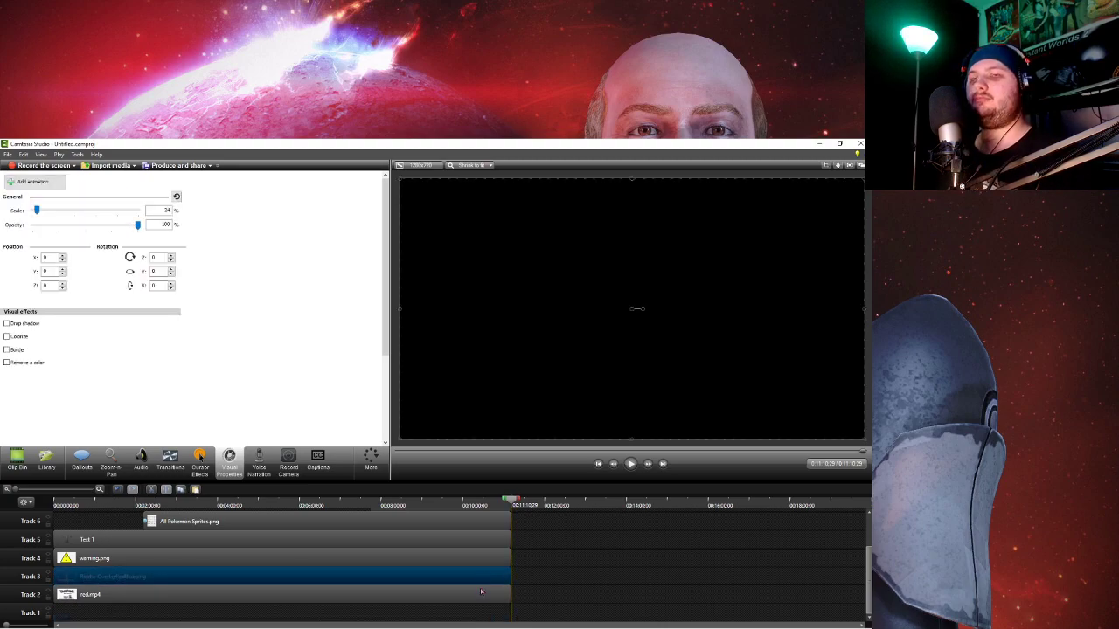
pyautogui.moveTo(481, 607); pyautogui.dragTo(477, 575)
pyautogui.click(485, 505)
pyautogui.click(453, 505)
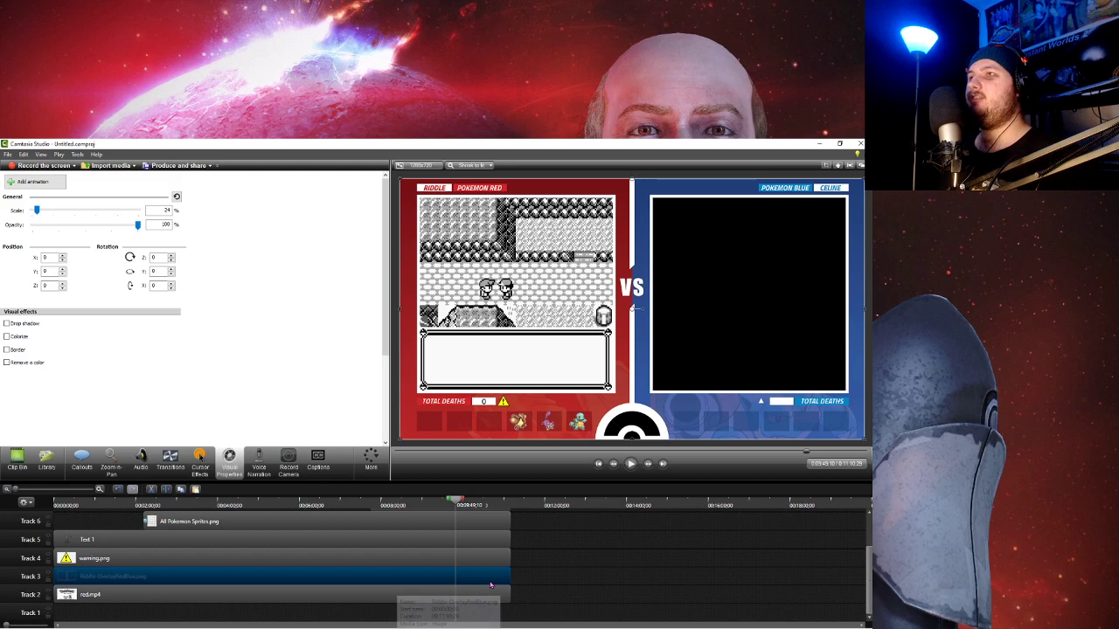
# - Try Riddle-OverlayRedBlue.png on Track 1 beneath red.mp4 to compare the layering, and return it to Track 3
pyautogui.moveTo(525, 340)
pyautogui.mouseDown()
pyautogui.moveTo(503, 340)
pyautogui.moveTo(568, 341)
pyautogui.moveTo(518, 341)
pyautogui.moveTo(534, 340)
pyautogui.mouseUp()
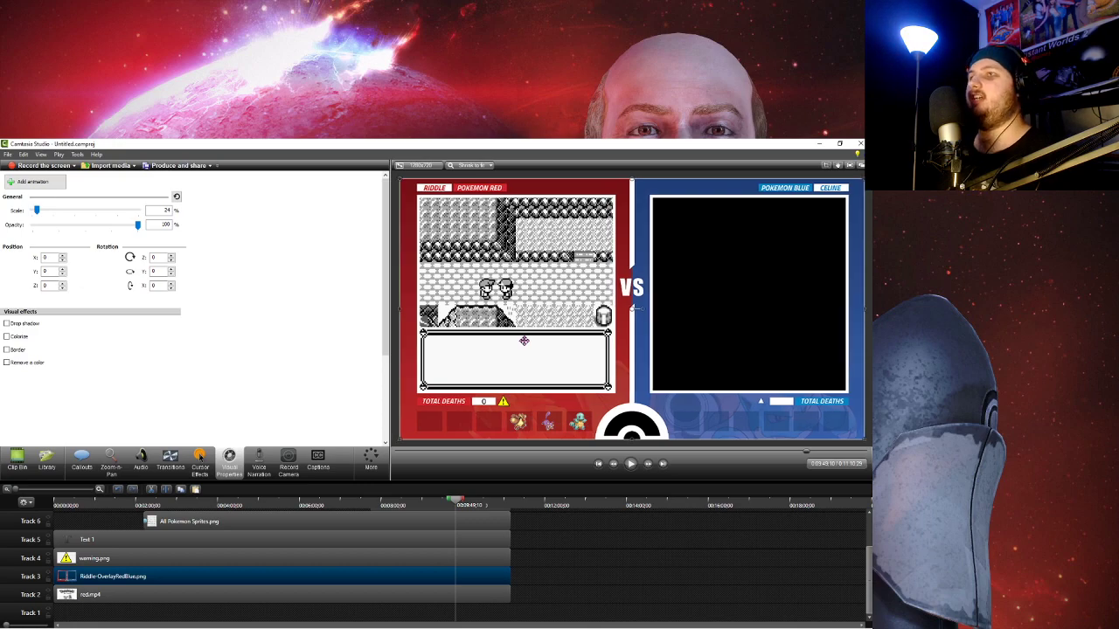
pyautogui.click(208, 599)
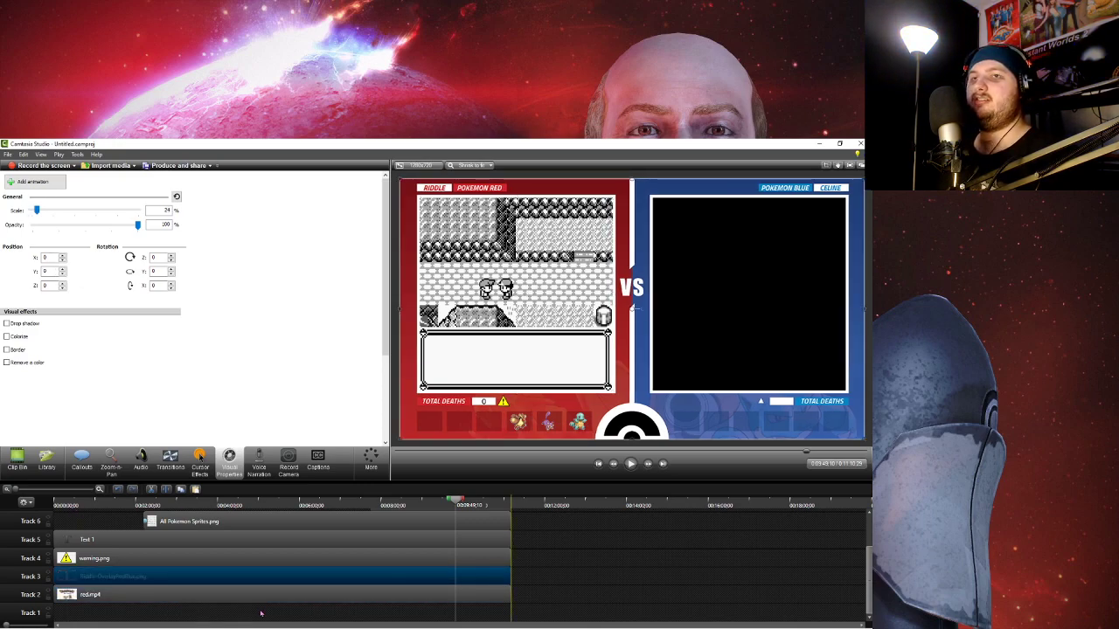
pyautogui.moveTo(260, 612); pyautogui.dragTo(260, 612)
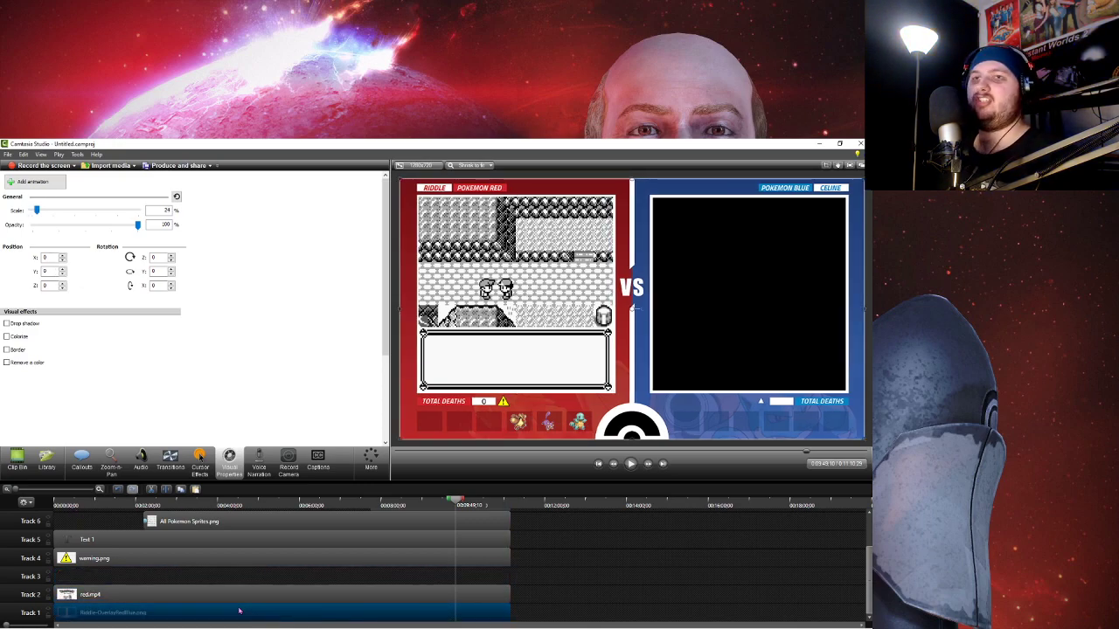
pyautogui.click(445, 595)
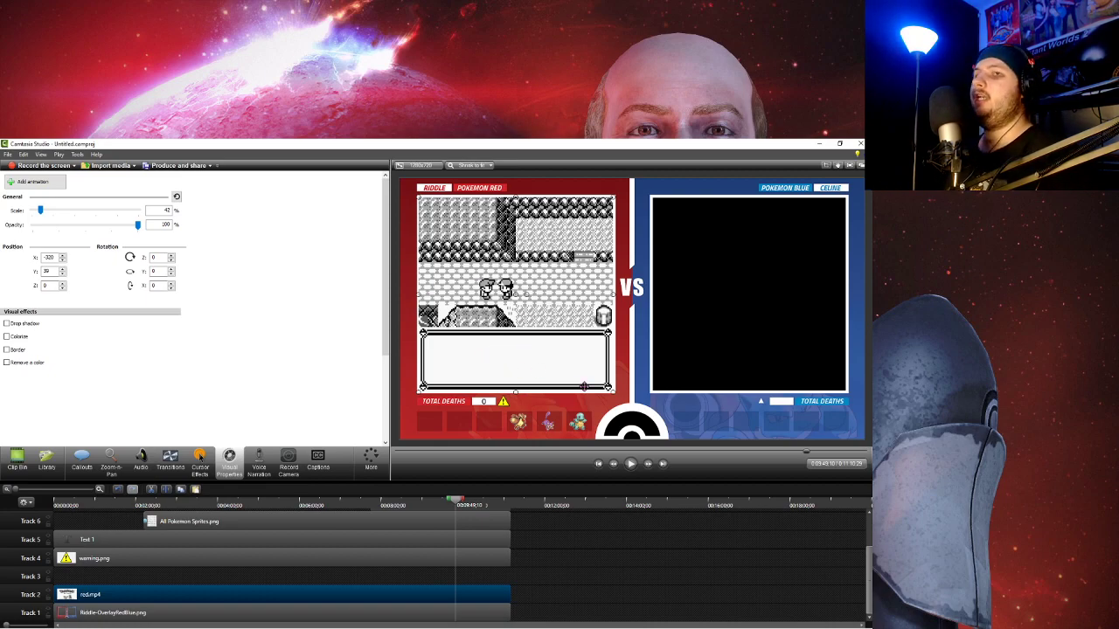
pyautogui.moveTo(237, 607); pyautogui.dragTo(240, 576)
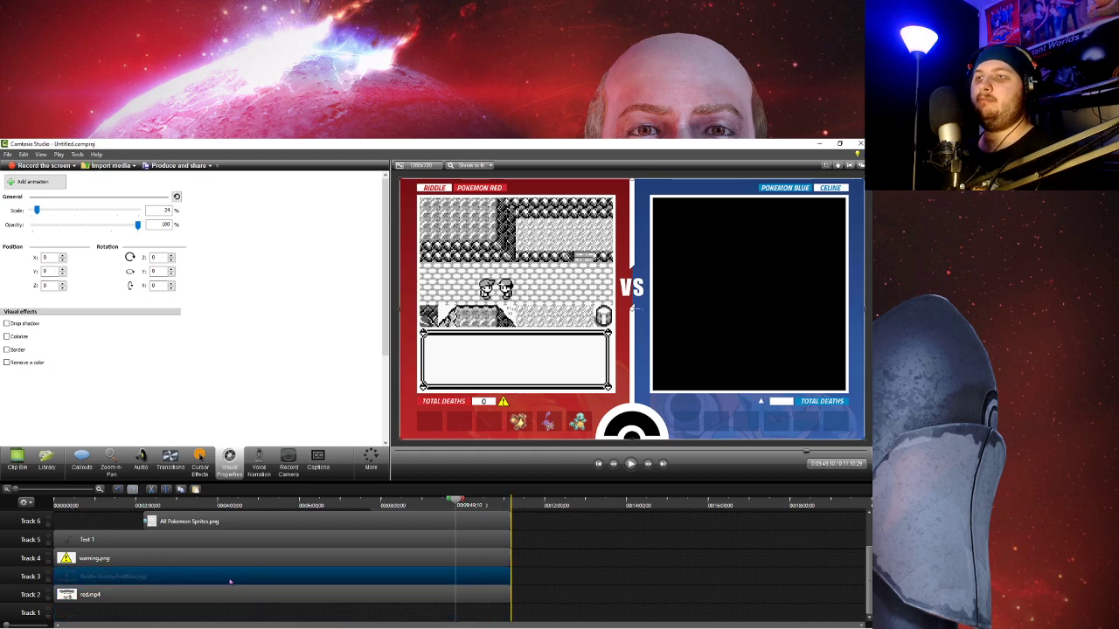
# - Check where the clips end at the end of the project and where the Pidgey sprite clip starts at 0:08:24;17
pyautogui.scroll(1, 474, 588)
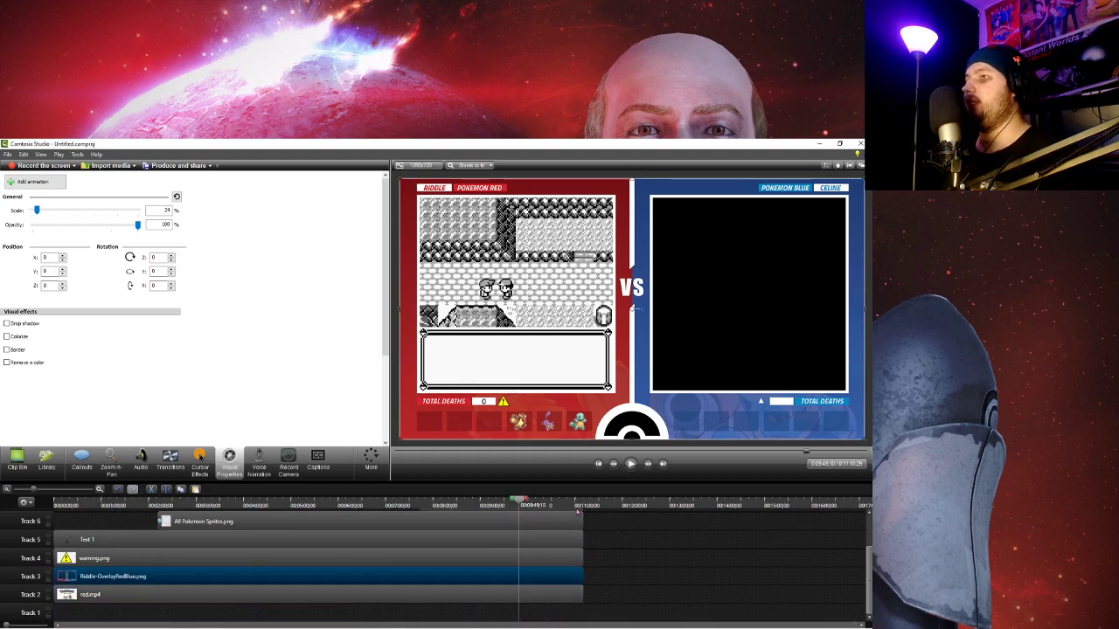
pyautogui.click(583, 507)
pyautogui.scroll(4, 585, 510)
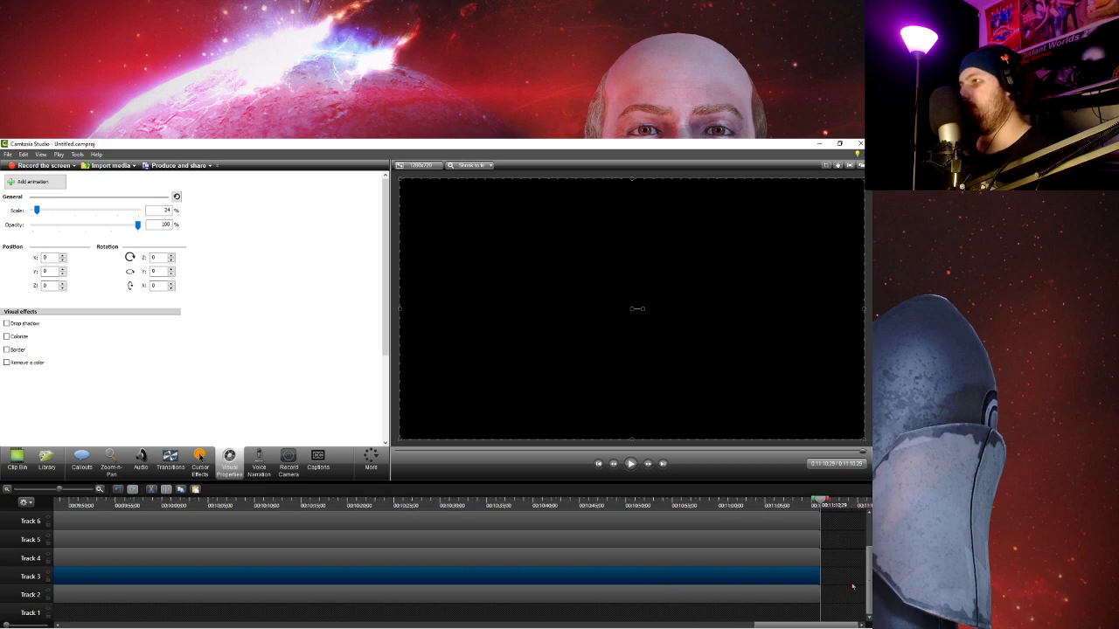
pyautogui.scroll(-5, 852, 587)
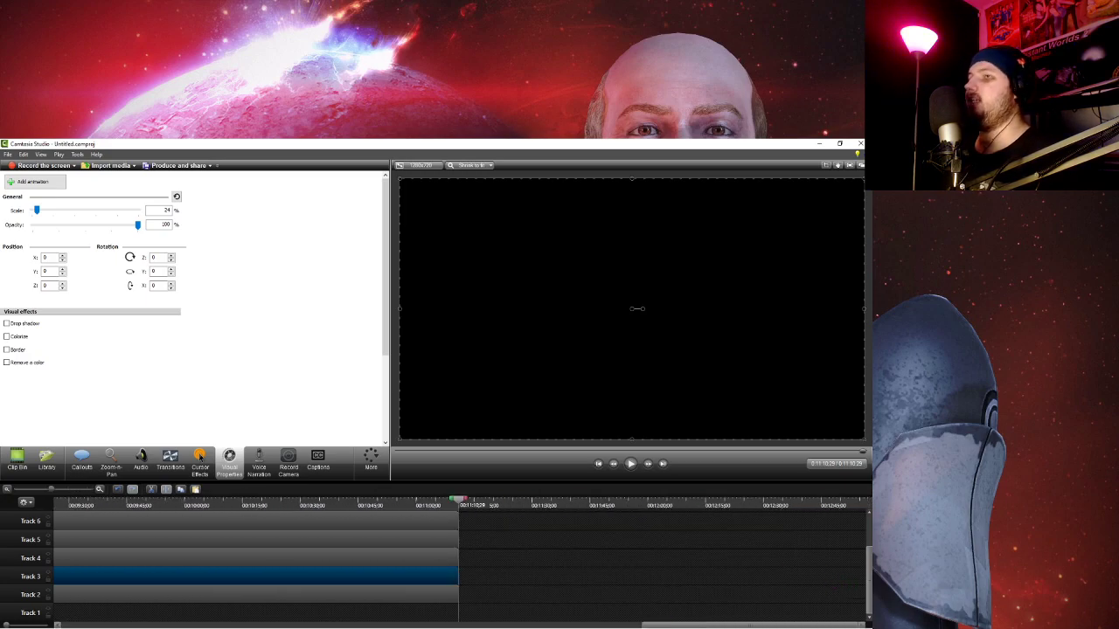
pyautogui.click(325, 505)
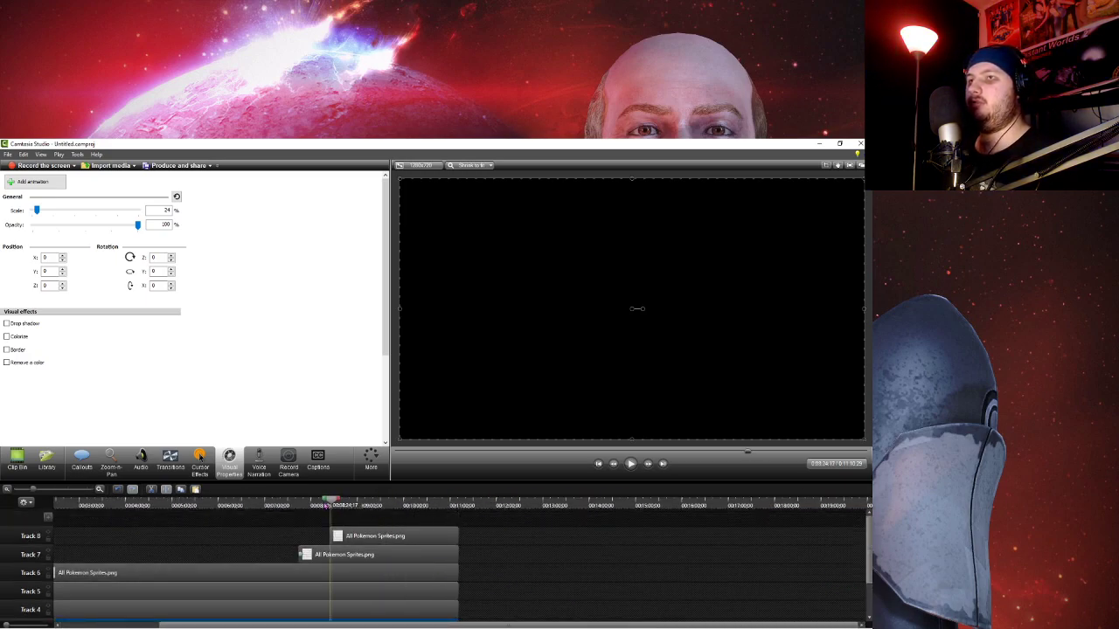
pyautogui.scroll(3, 479, 534)
pyautogui.scroll(2, 479, 534)
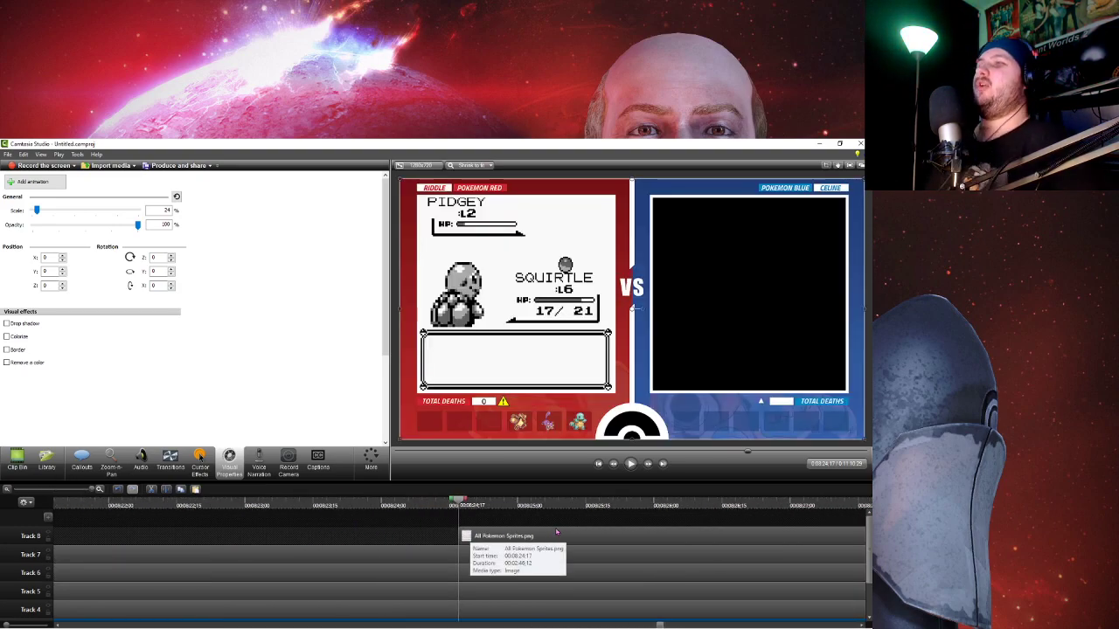
# - Fine-tune the top edge of red.mp4 on Track 2 so the gameplay lines up with the red frame
pyautogui.scroll(-2, 556, 531)
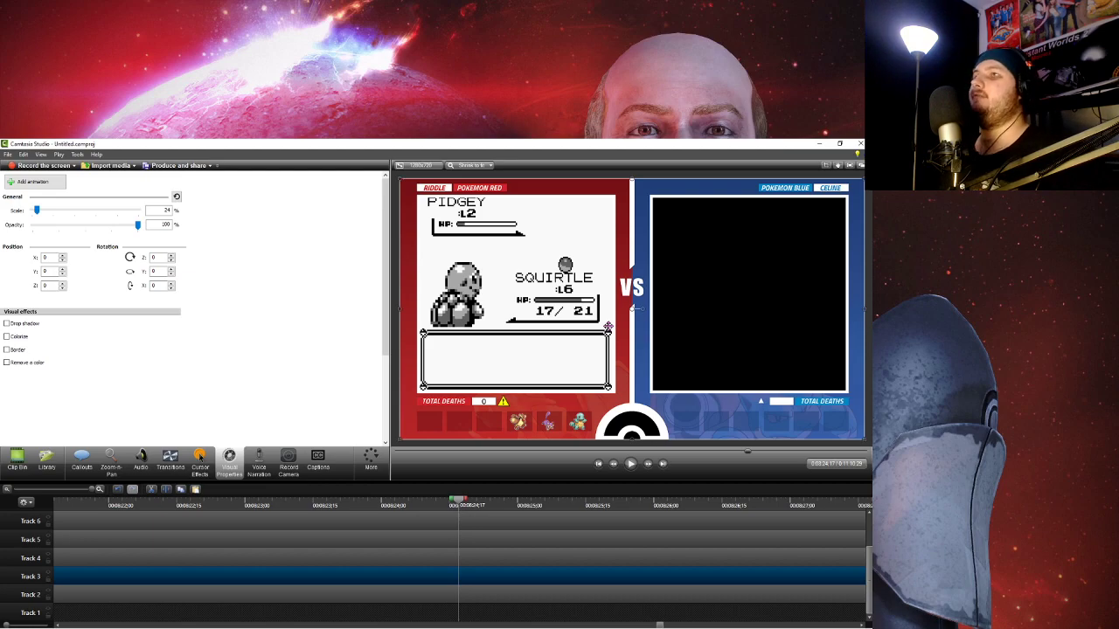
pyautogui.click(460, 596)
pyautogui.moveTo(516, 199); pyautogui.dragTo(529, 200)
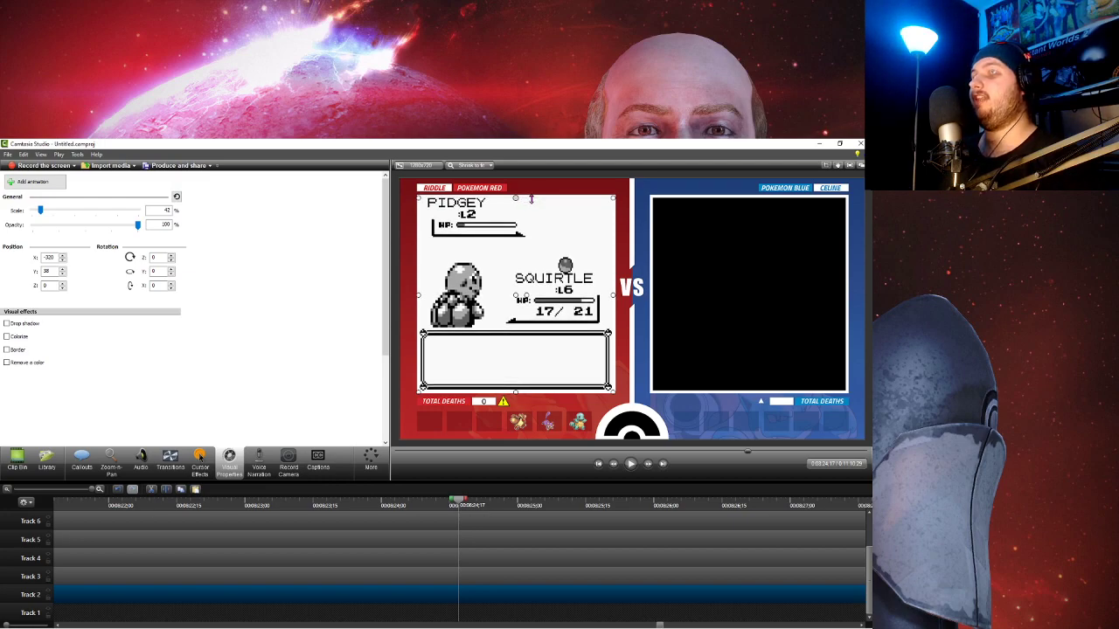
pyautogui.click(636, 612)
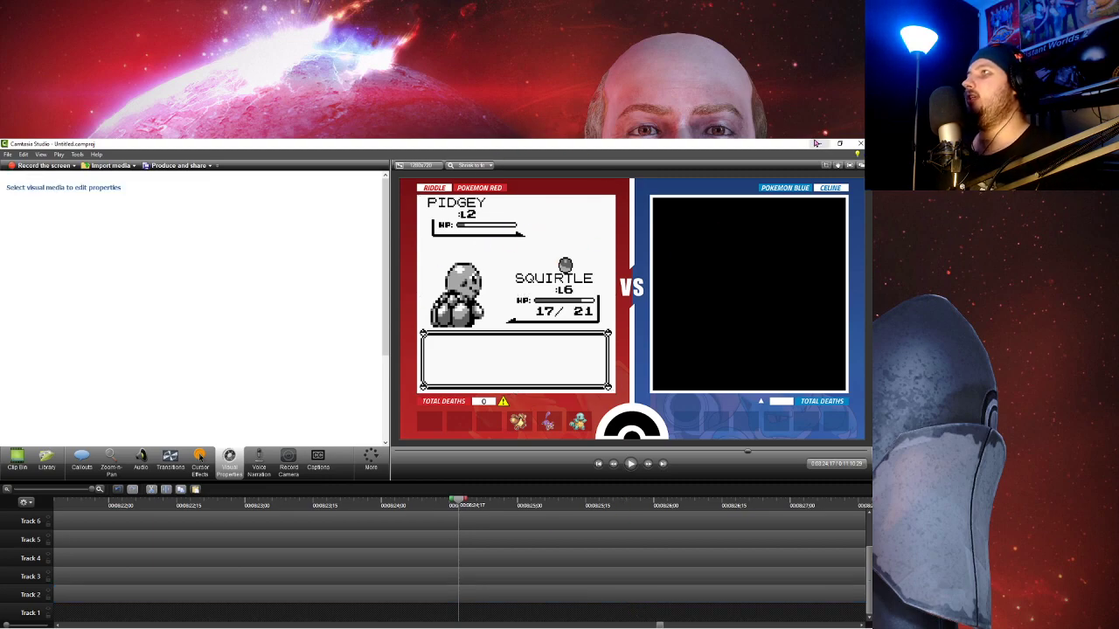
pyautogui.scroll(3, 531, 232)
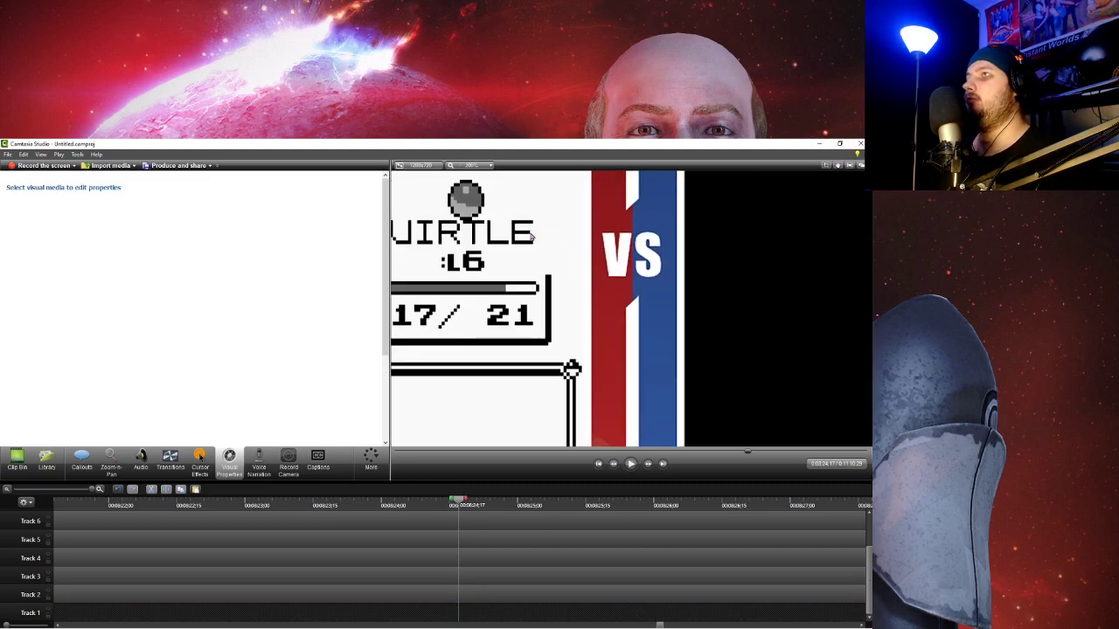
pyautogui.click(837, 165)
pyautogui.moveTo(600, 375); pyautogui.dragTo(730, 289)
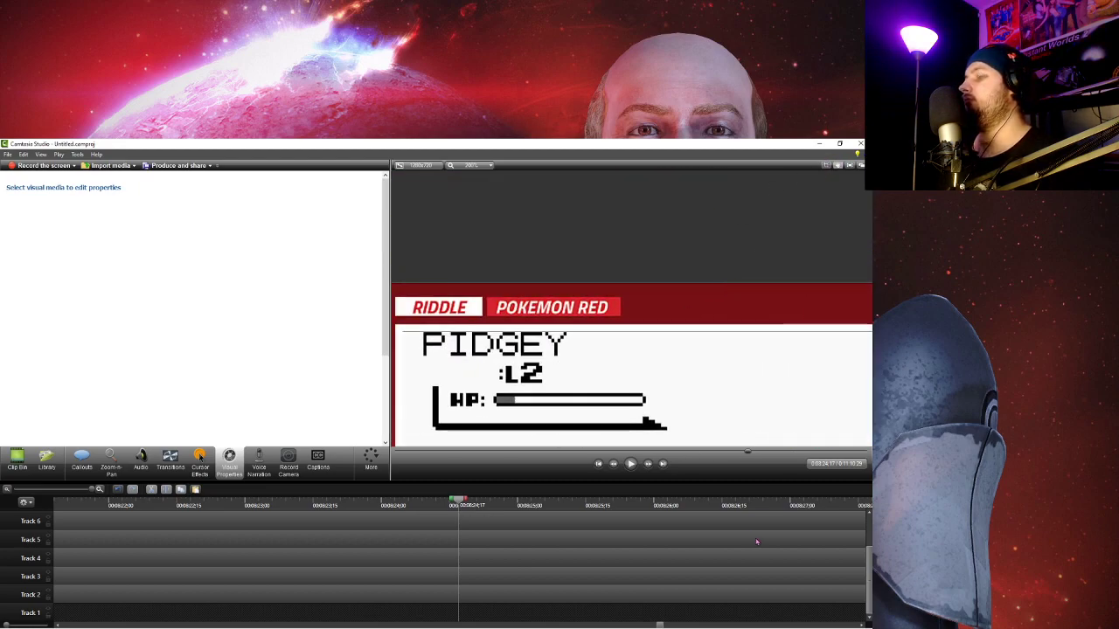
pyautogui.click(826, 165)
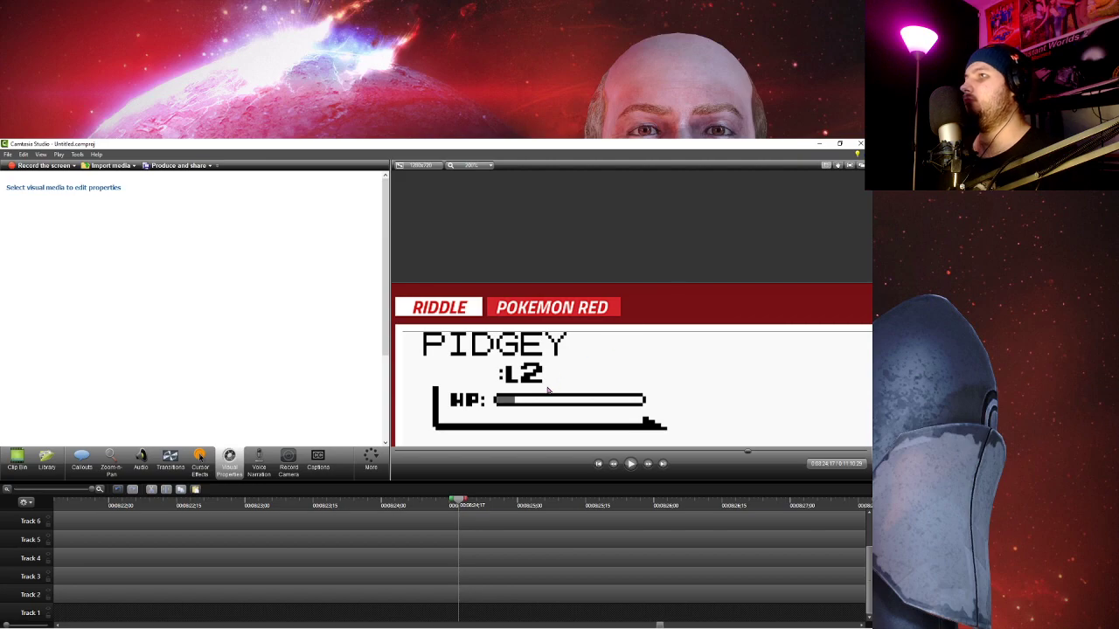
pyautogui.click(683, 349)
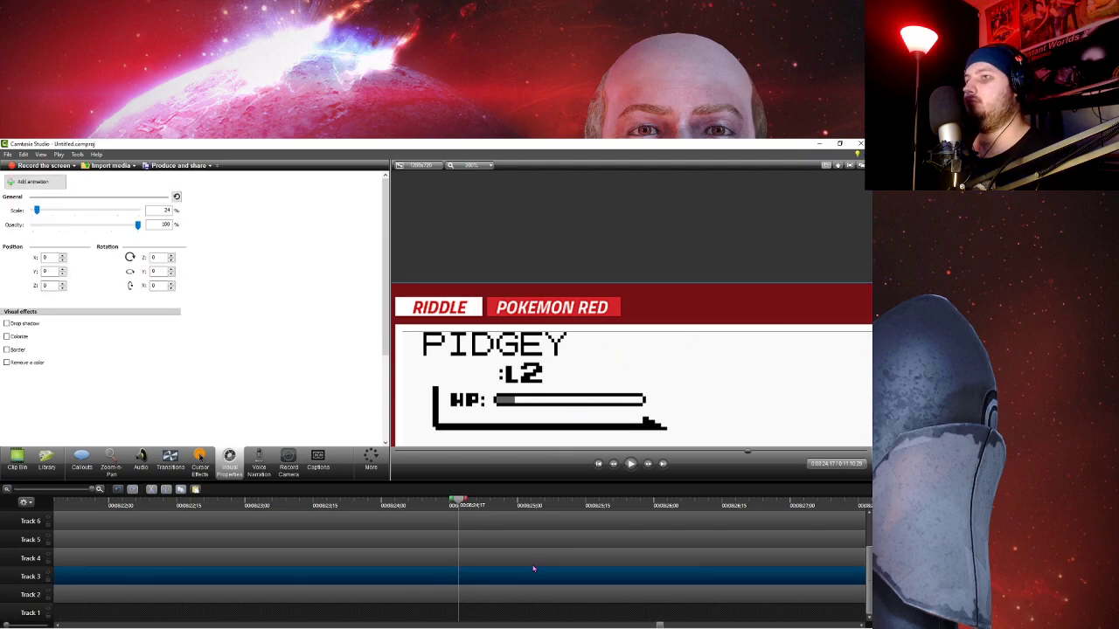
pyautogui.click(529, 594)
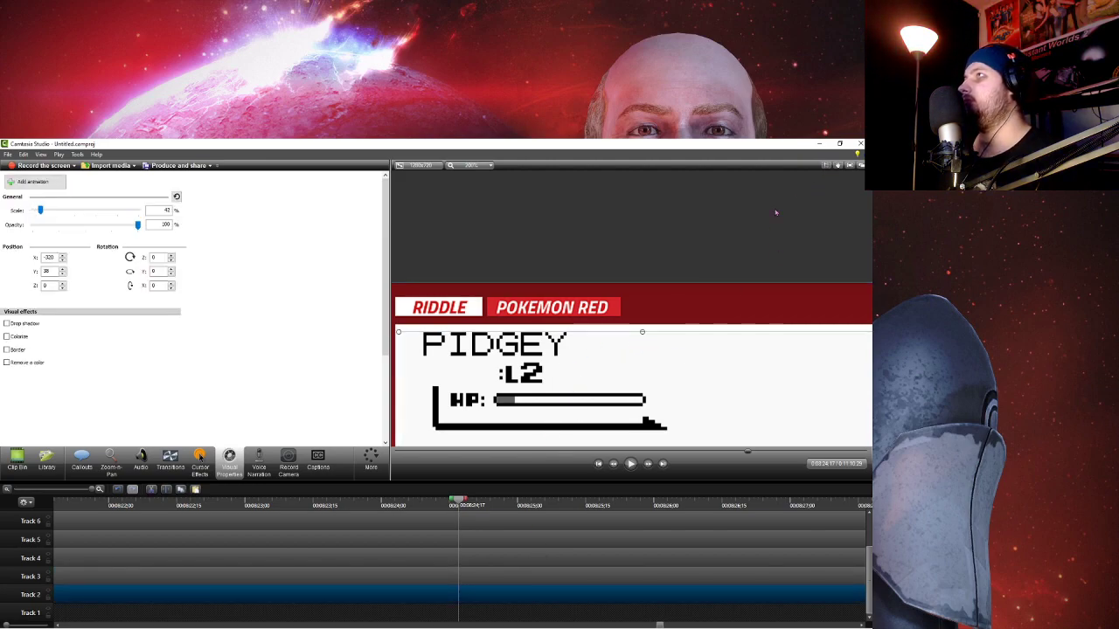
pyautogui.moveTo(641, 327); pyautogui.dragTo(643, 331)
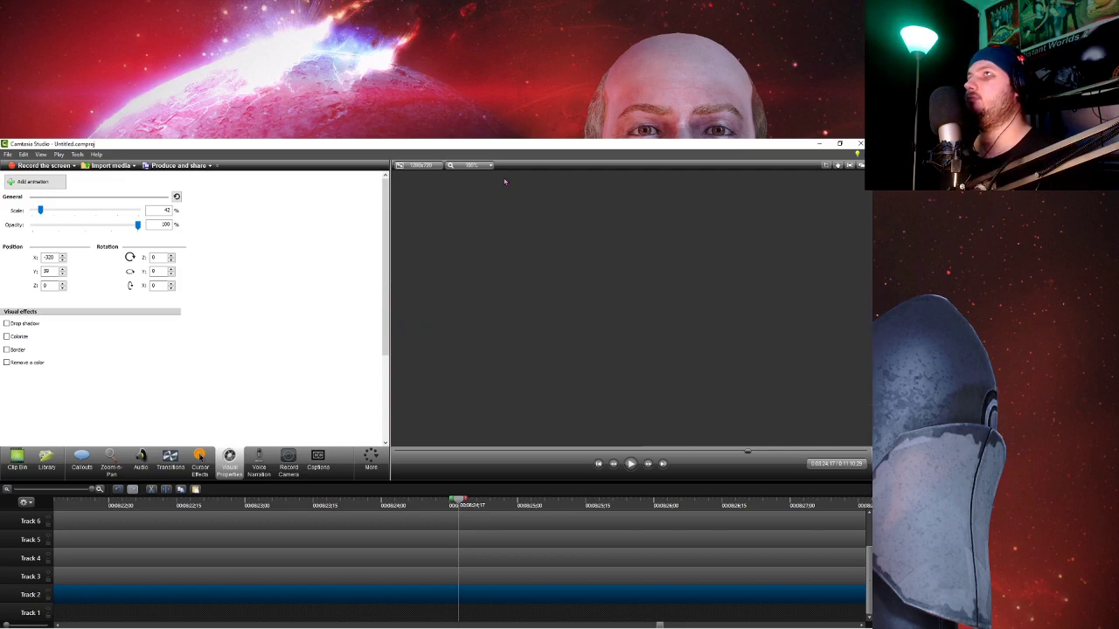
pyautogui.click(479, 165)
pyautogui.click(463, 239)
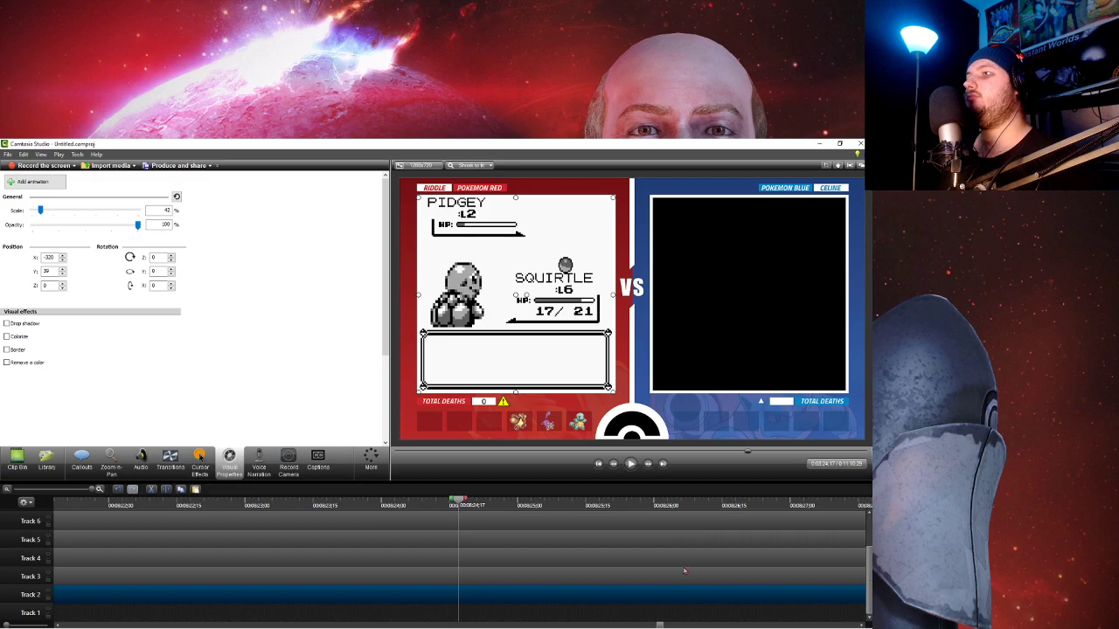
# - Examine the upper edge of the red frame at 300% magnification for gaps around the gameplay, and fit the whole canvas again
pyautogui.click(684, 617)
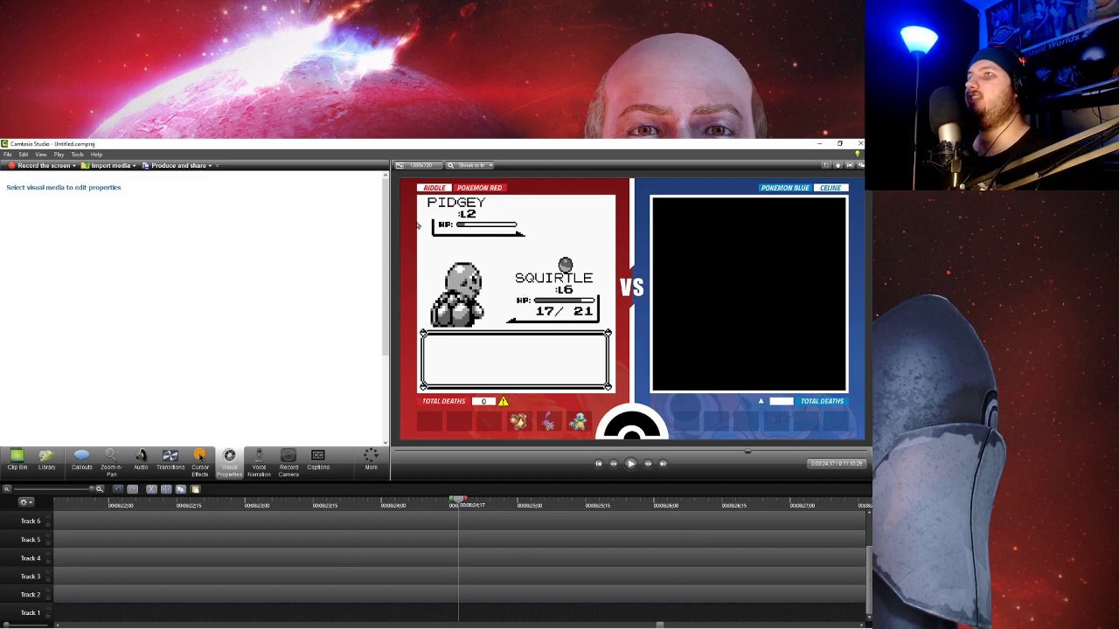
pyautogui.scroll(5, 569, 200)
pyautogui.moveTo(524, 174); pyautogui.dragTo(644, 425)
pyautogui.moveTo(559, 358); pyautogui.dragTo(629, 371)
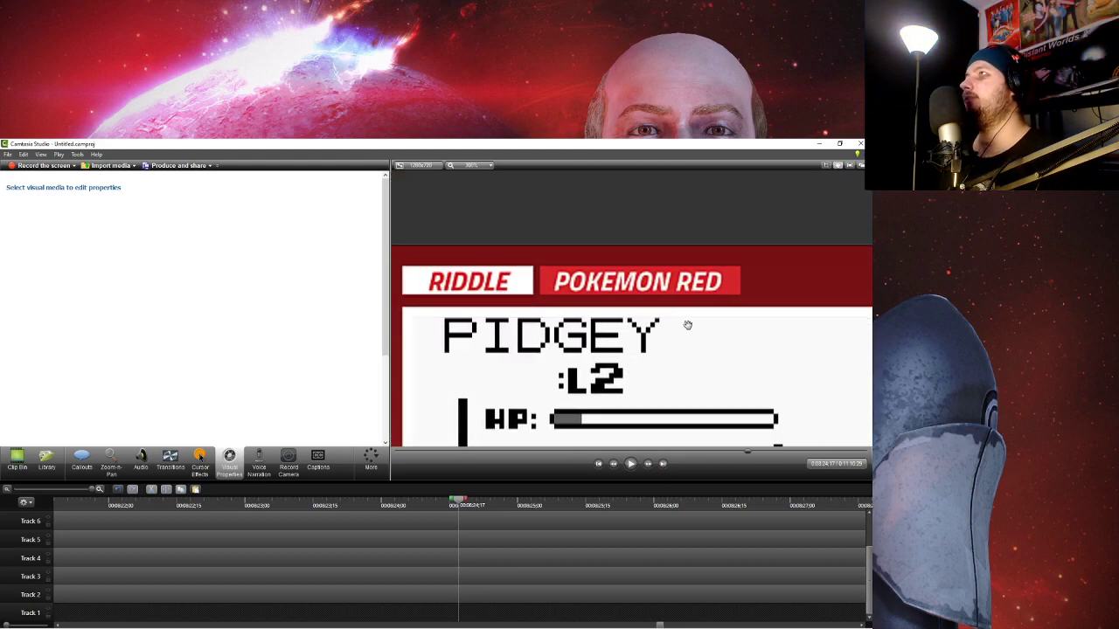
pyautogui.click(788, 349)
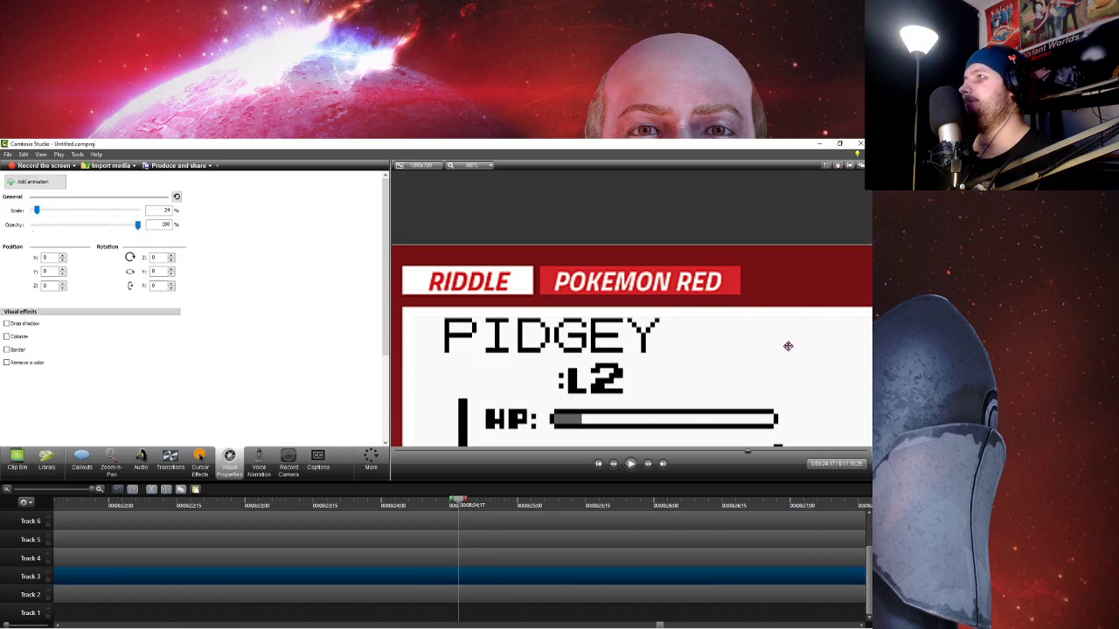
pyautogui.click(760, 282)
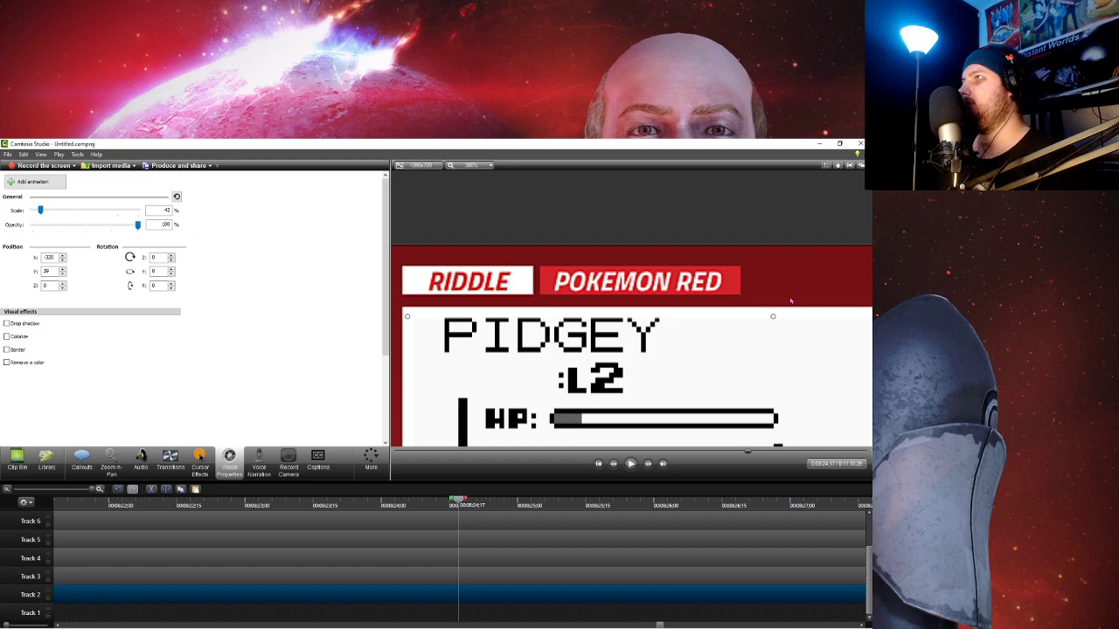
pyautogui.click(709, 618)
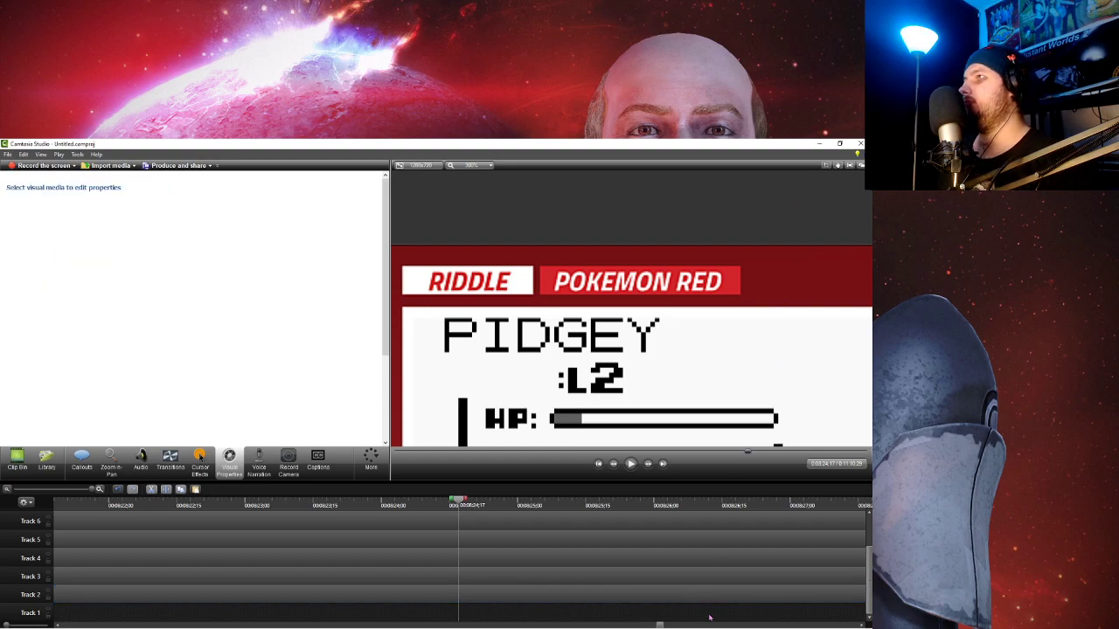
pyautogui.click(472, 165)
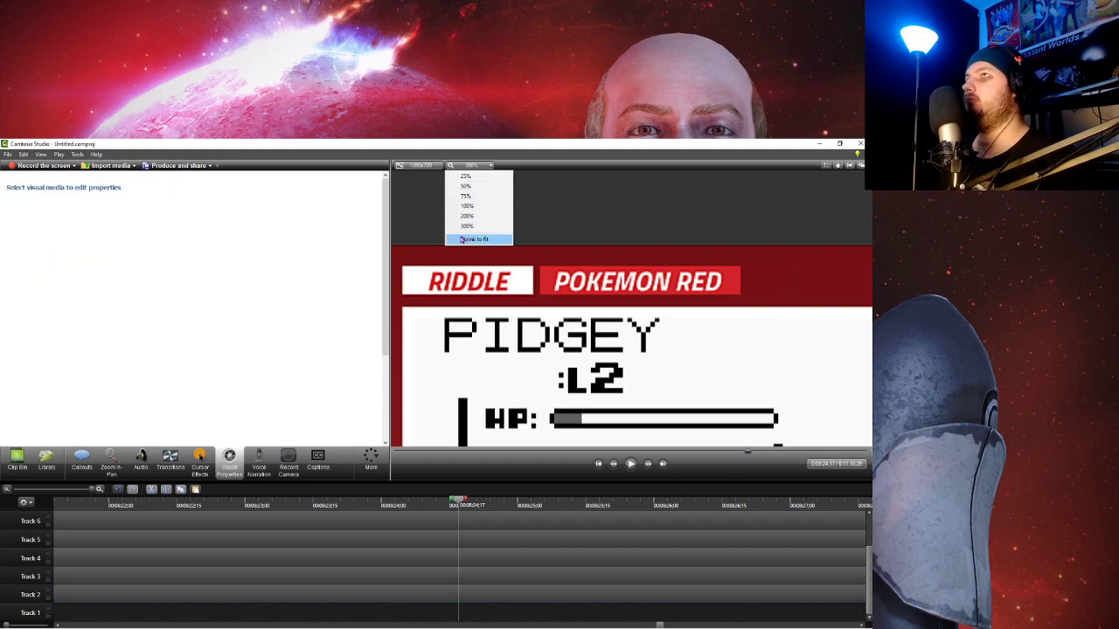
pyautogui.click(460, 240)
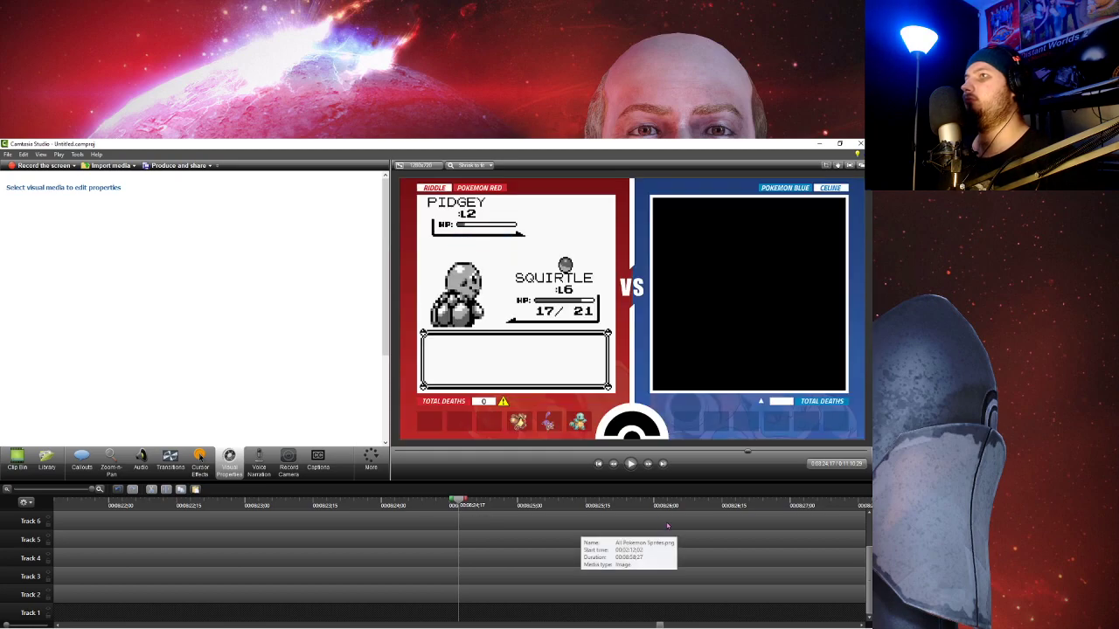
# - Add an animation at the start of the Pidgey sprite clip on Track 8 that fades its opacity to 0%
pyautogui.scroll(-4, 487, 535)
pyautogui.scroll(2, 487, 535)
pyautogui.scroll(1, 497, 543)
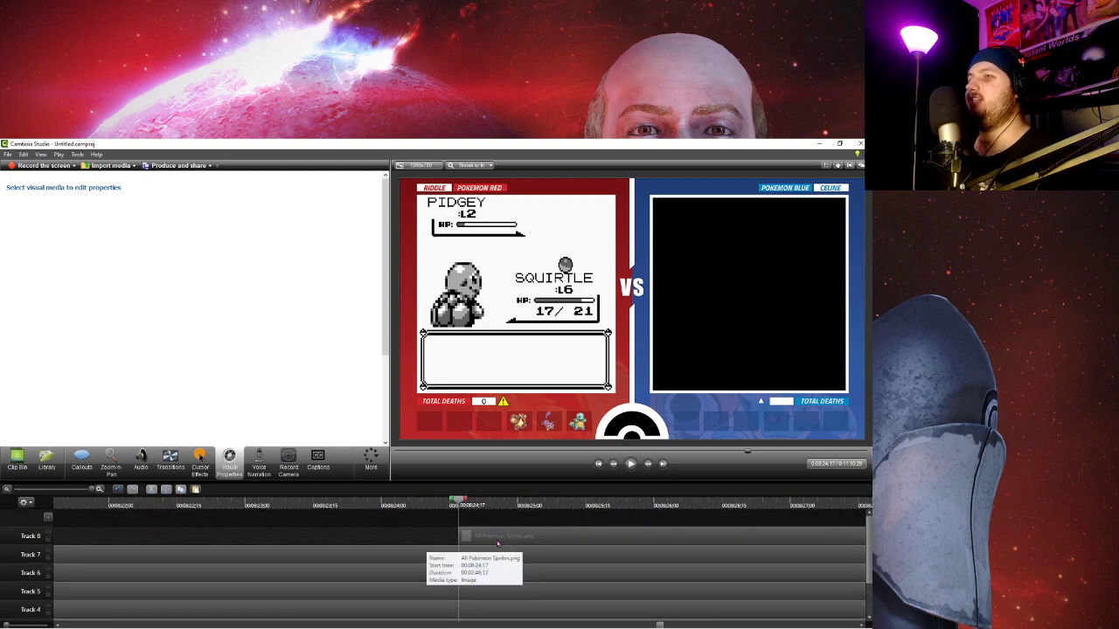
pyautogui.moveTo(458, 504); pyautogui.dragTo(468, 503)
pyautogui.click(625, 503)
pyautogui.click(626, 535)
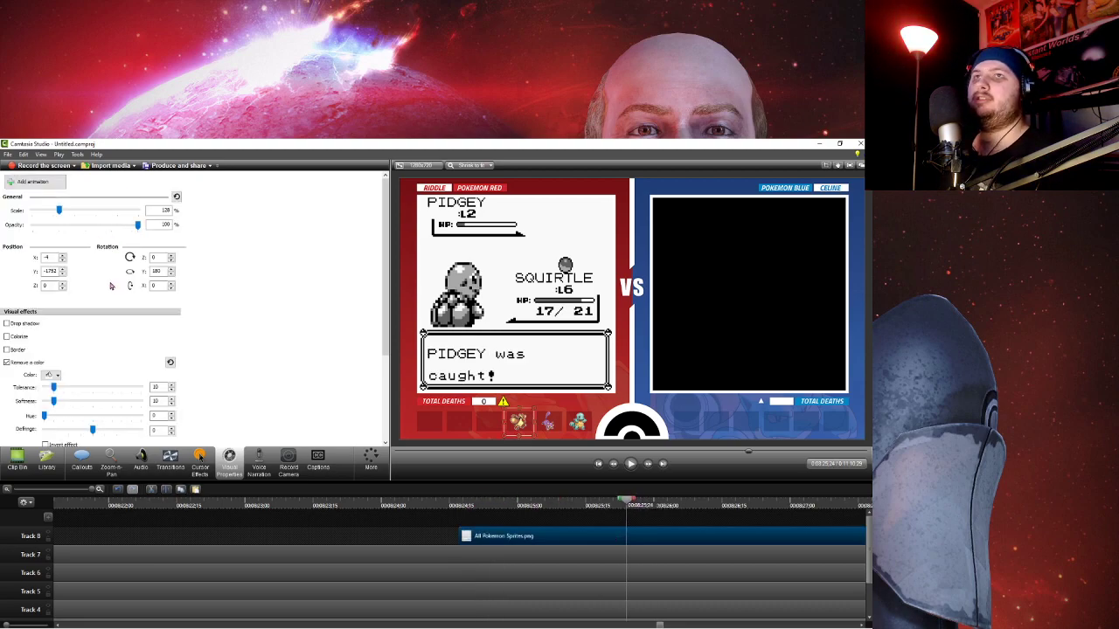
pyautogui.click(19, 182)
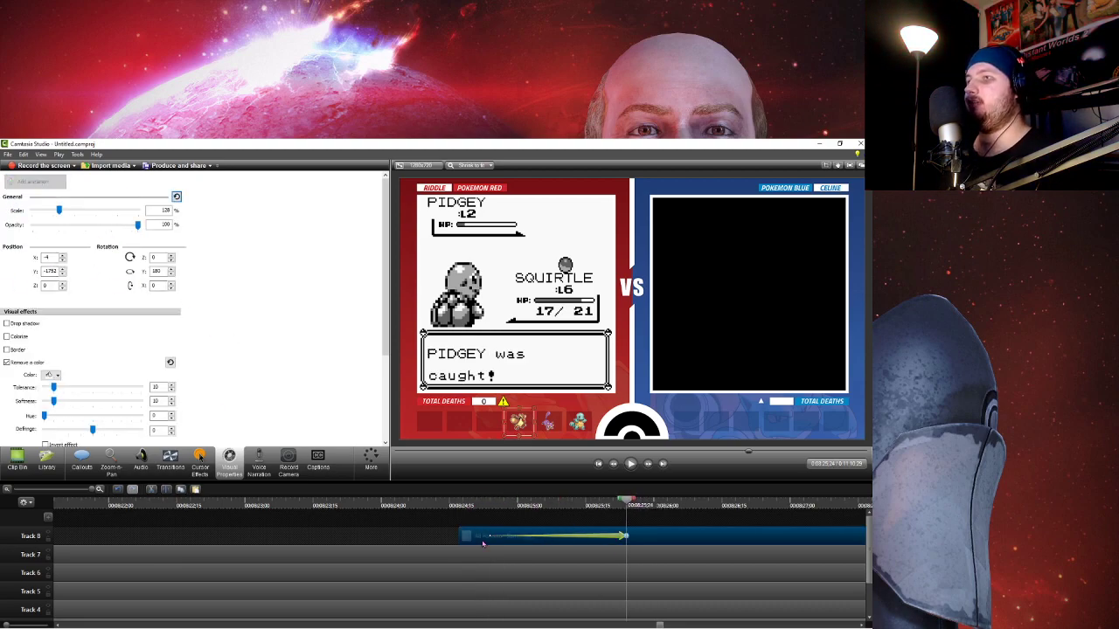
pyautogui.moveTo(625, 535); pyautogui.dragTo(505, 535)
pyautogui.moveTo(137, 228); pyautogui.dragTo(32, 226)
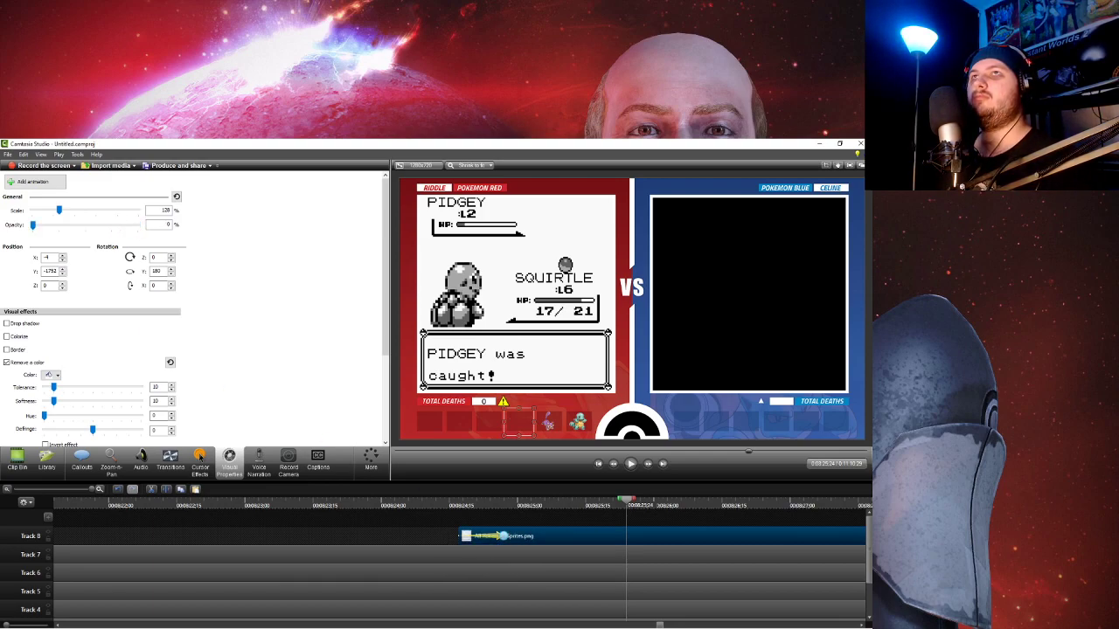
# - Add a second animation ending at 0:08:25;07 to the Pidgey sprite clip on Track 8 and set the opacity to 100% at 0:08:24;27
pyautogui.click(504, 506)
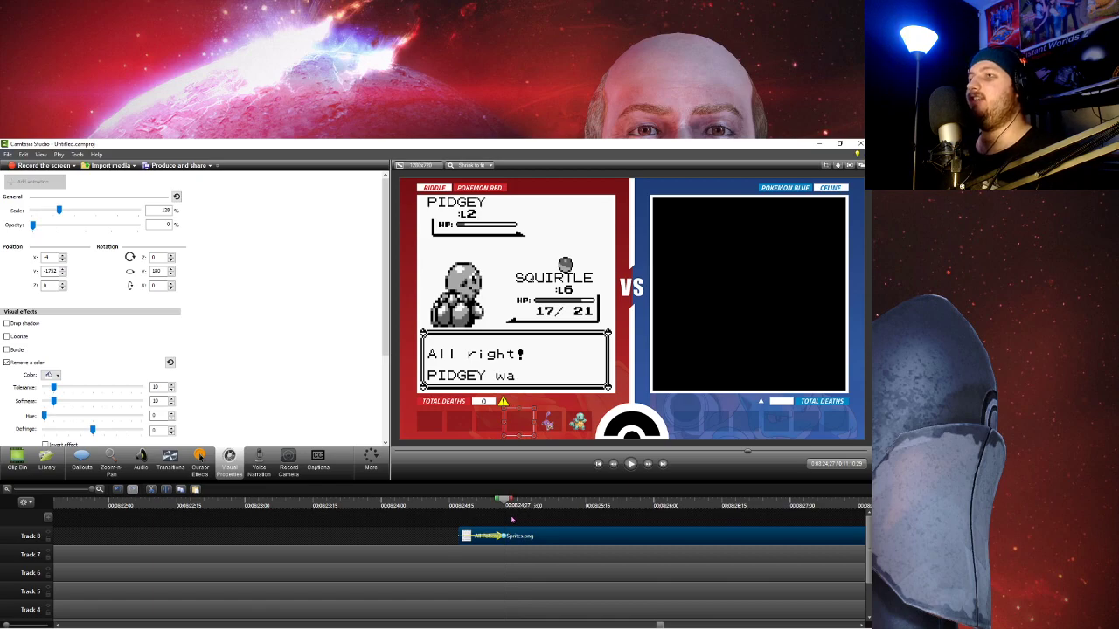
pyautogui.moveTo(499, 537); pyautogui.dragTo(549, 504)
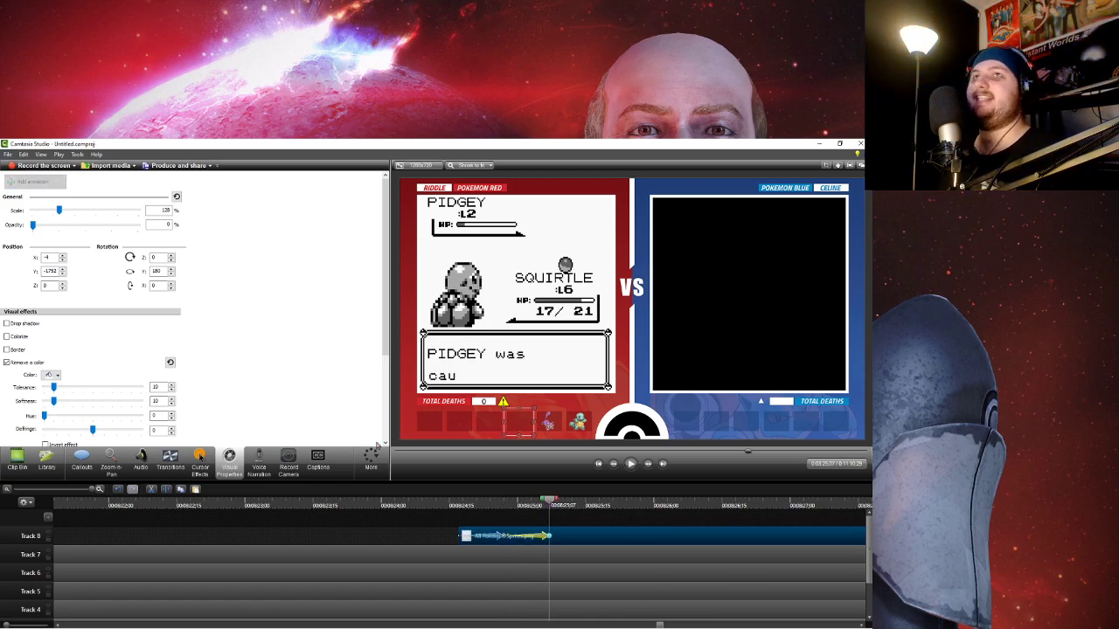
pyautogui.moveTo(33, 225); pyautogui.dragTo(333, 226)
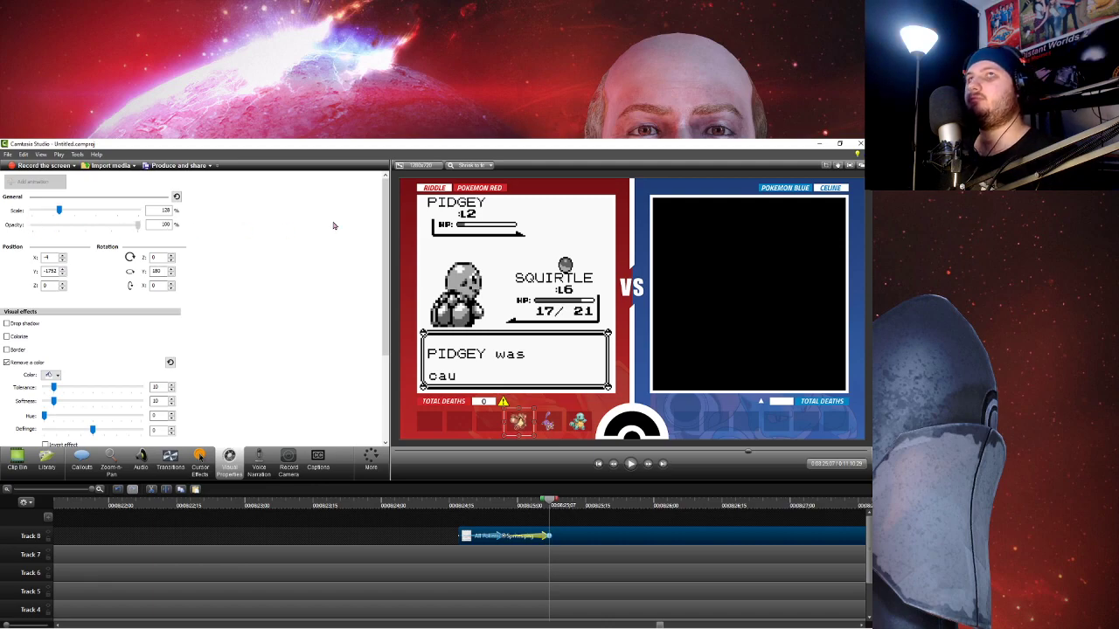
pyautogui.hotkey('ctrl', 'z')
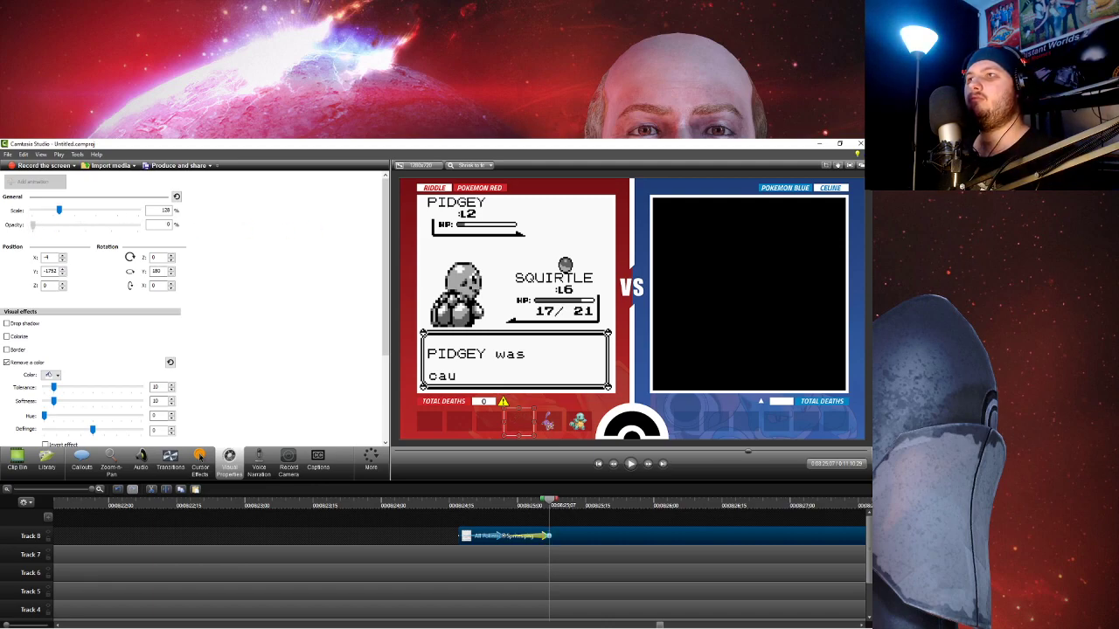
pyautogui.click(504, 505)
pyautogui.moveTo(34, 225); pyautogui.dragTo(137, 224)
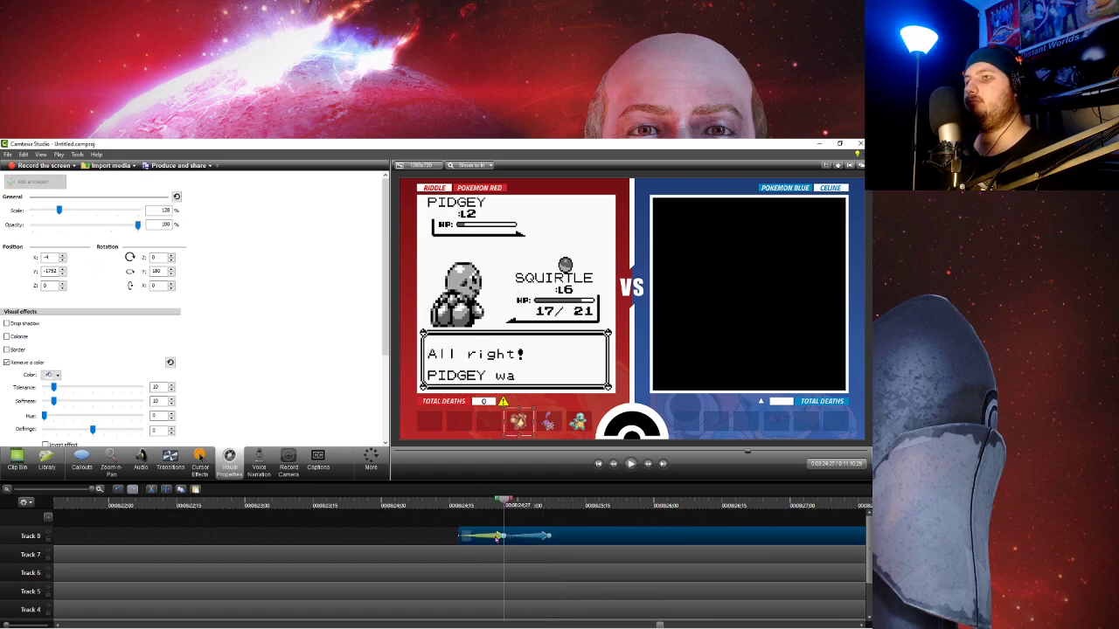
# - Continue the Pidgey blink with three more animations up to 0:08:26;12, with opacity 0% at 0:08:25;27 and 100% at the end
pyautogui.moveTo(504, 505); pyautogui.dragTo(641, 501)
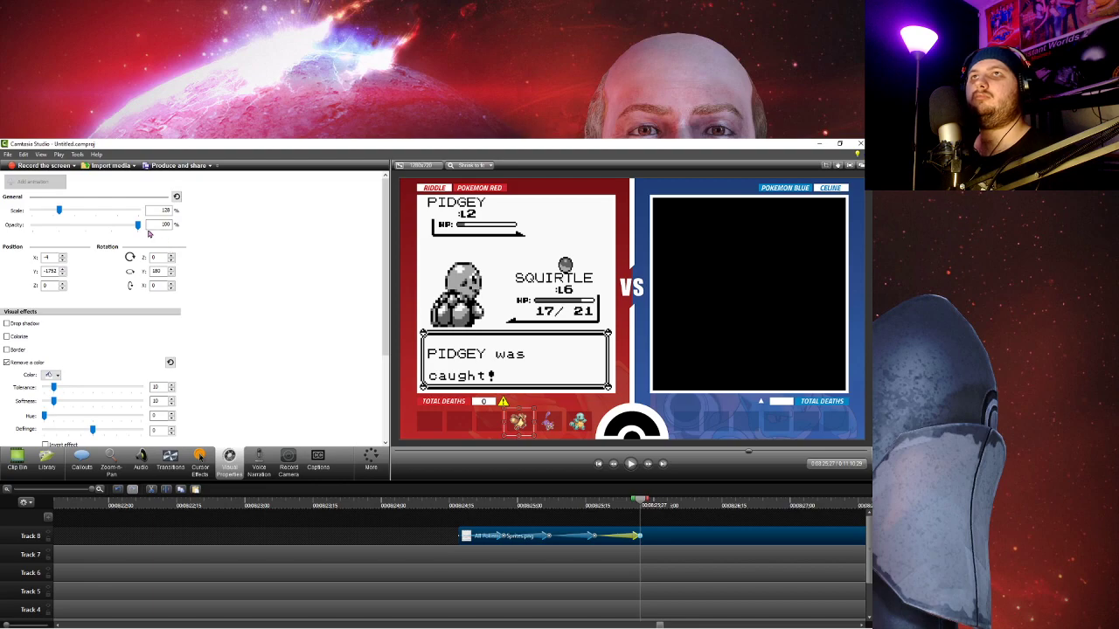
pyautogui.moveTo(138, 226); pyautogui.dragTo(32, 226)
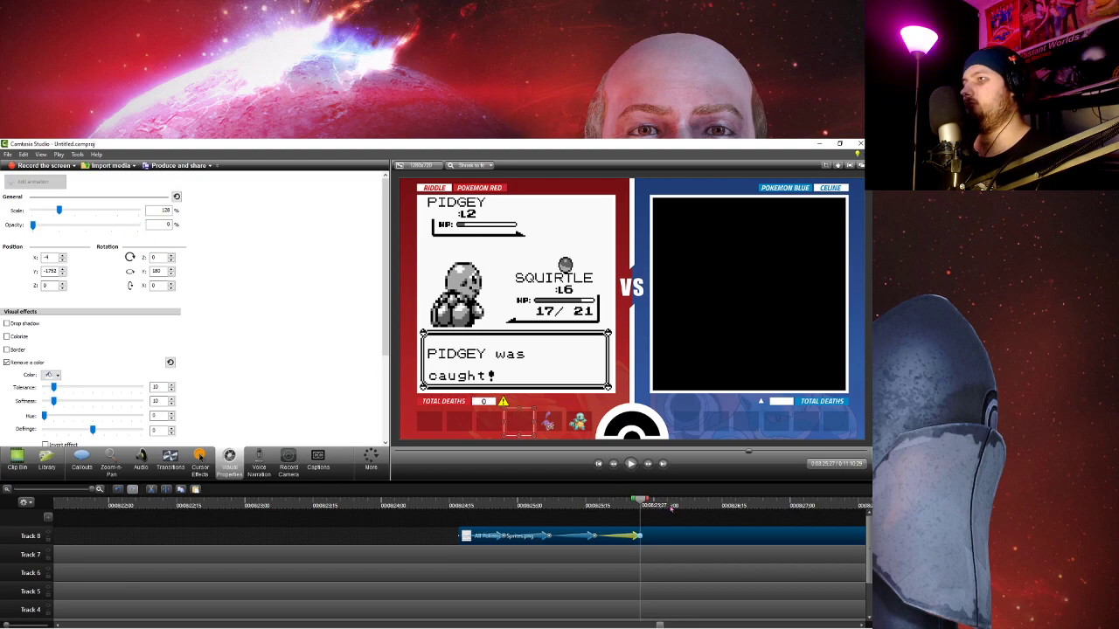
pyautogui.click(693, 543)
pyautogui.hotkey('ctrl', 'v')
pyautogui.click(666, 536)
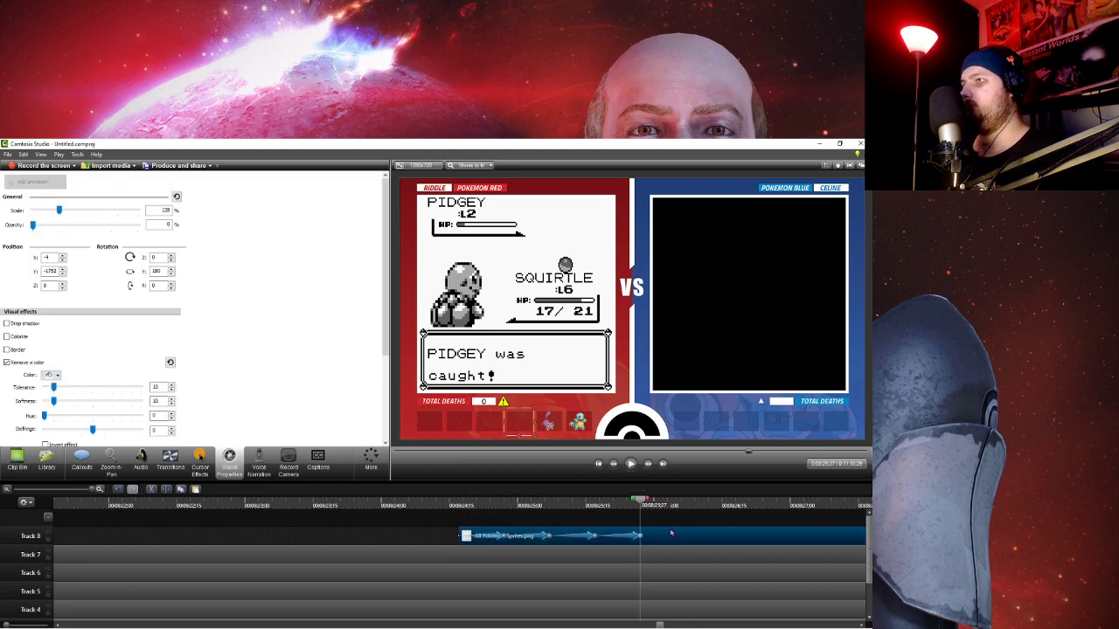
pyautogui.hotkey('ctrl', 'v')
pyautogui.moveTo(738, 536); pyautogui.dragTo(706, 536)
pyautogui.click(691, 562)
pyautogui.hotkey('ctrl', 'v')
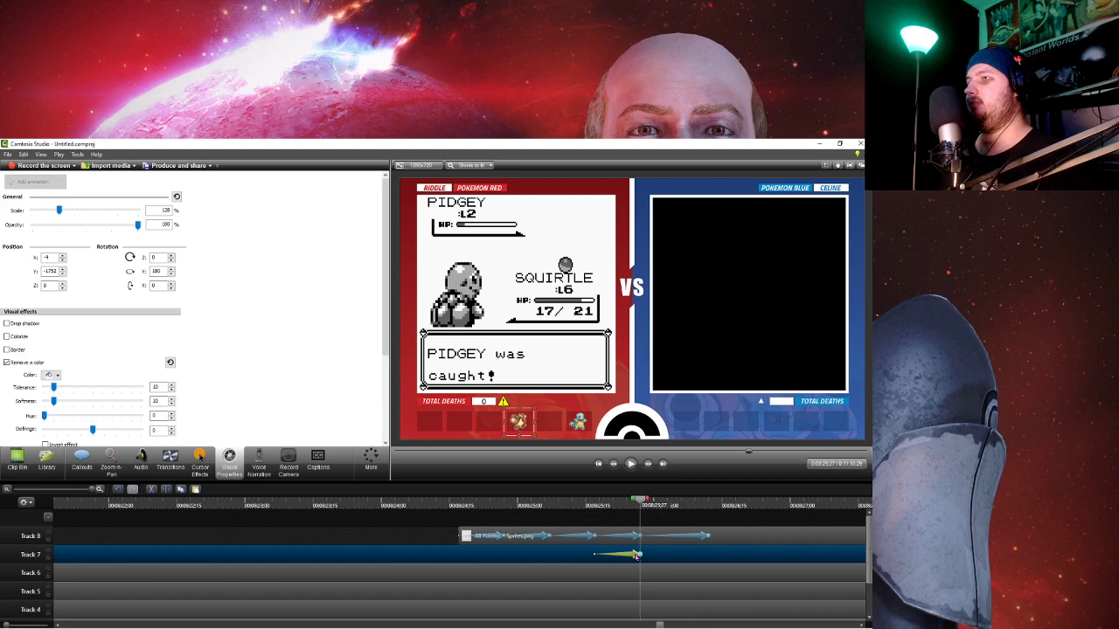
pyautogui.moveTo(637, 556); pyautogui.dragTo(689, 556)
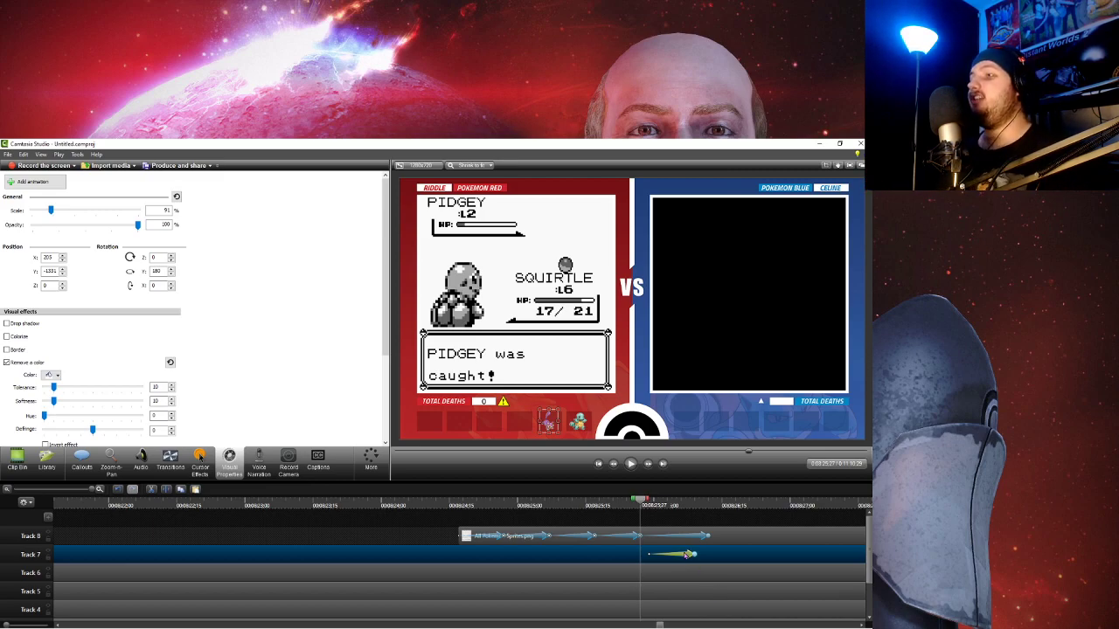
pyautogui.press('Delete')
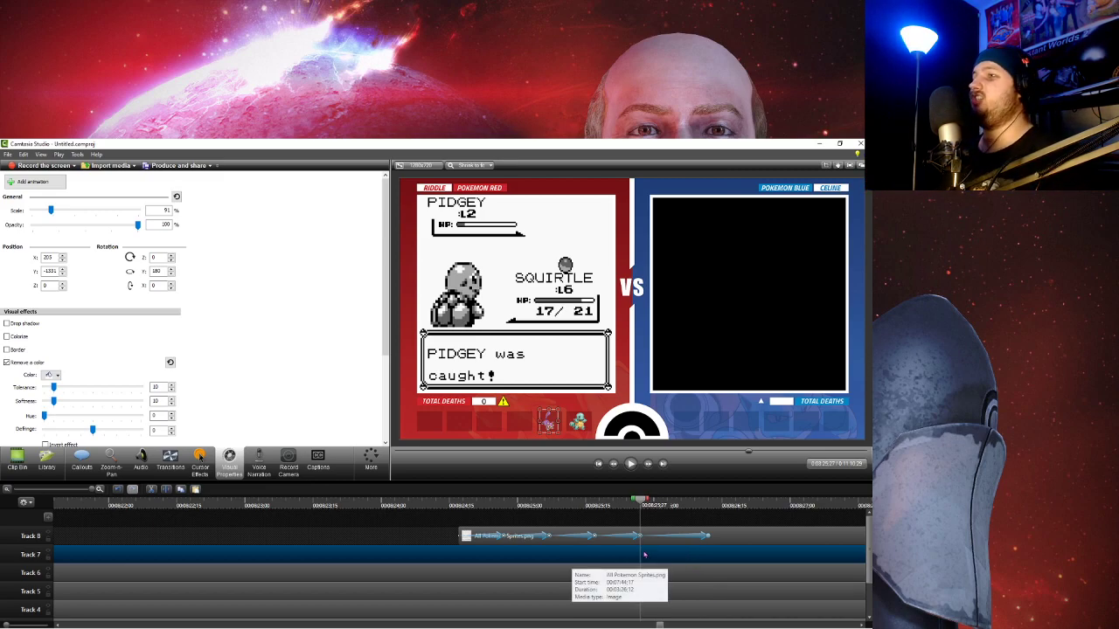
pyautogui.click(644, 505)
pyautogui.moveTo(644, 505); pyautogui.dragTo(707, 507)
pyautogui.click(725, 543)
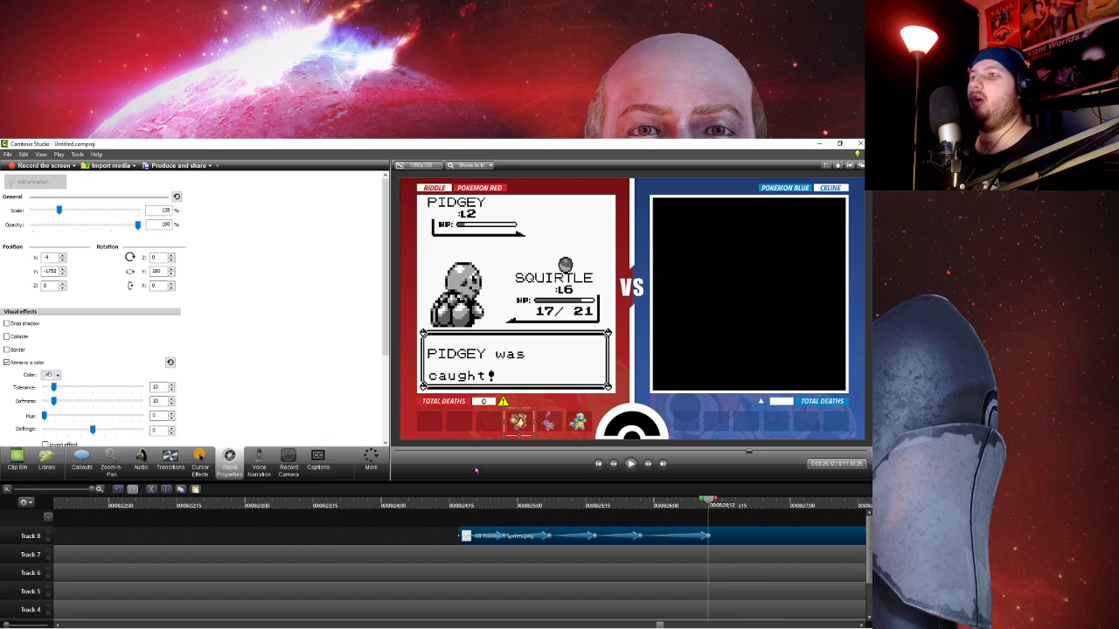
pyautogui.click(738, 555)
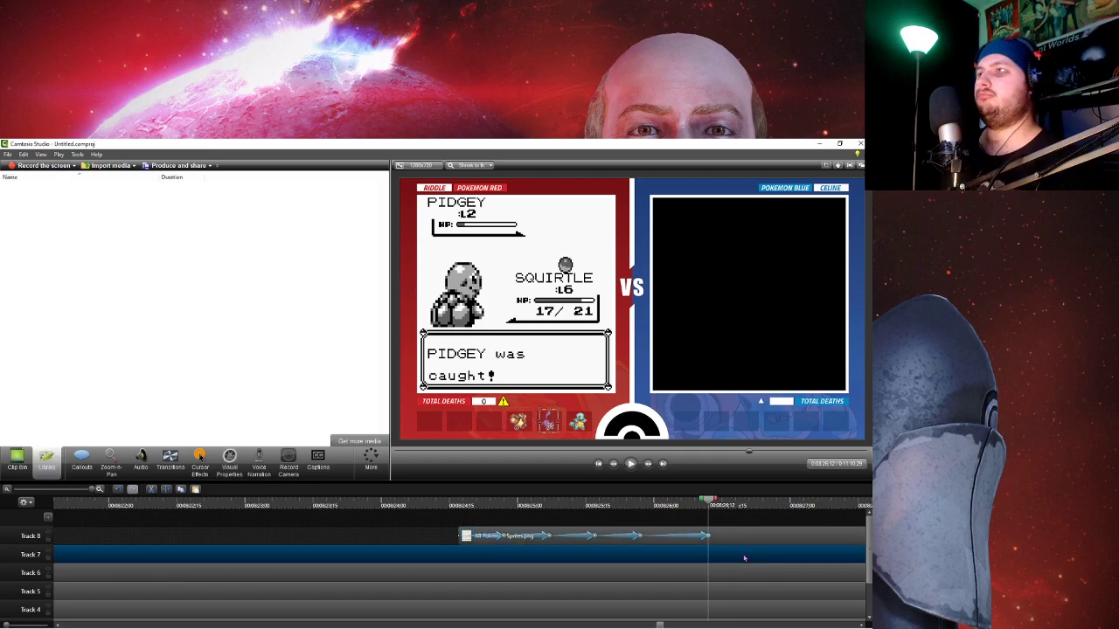
pyautogui.hotkey('ctrl', 'v')
pyautogui.click(17, 460)
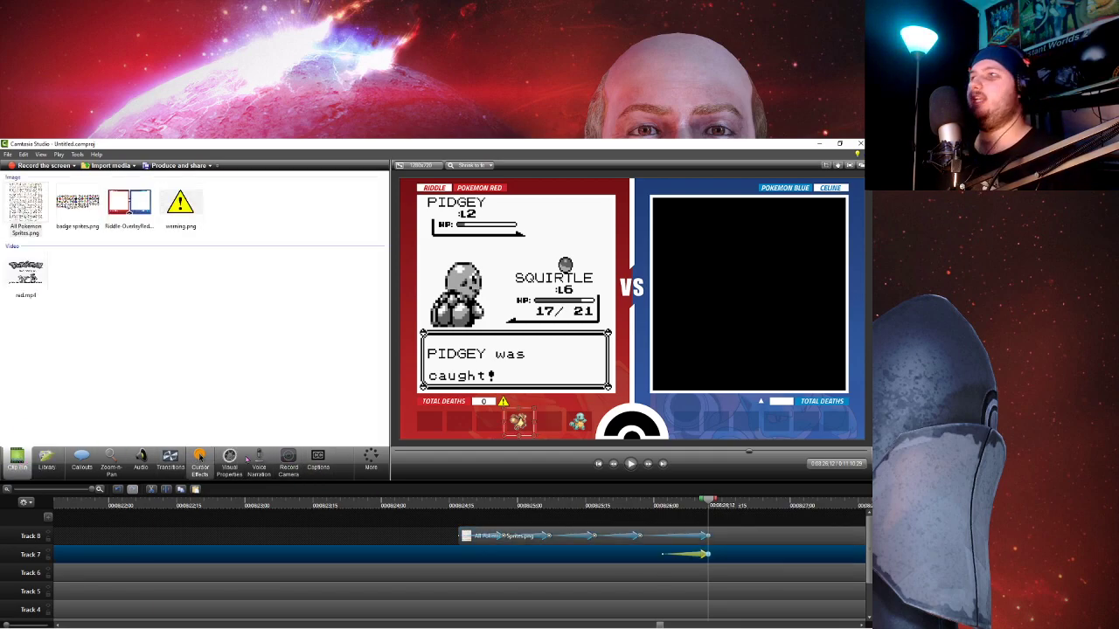
pyautogui.moveTo(686, 509); pyautogui.dragTo(693, 535)
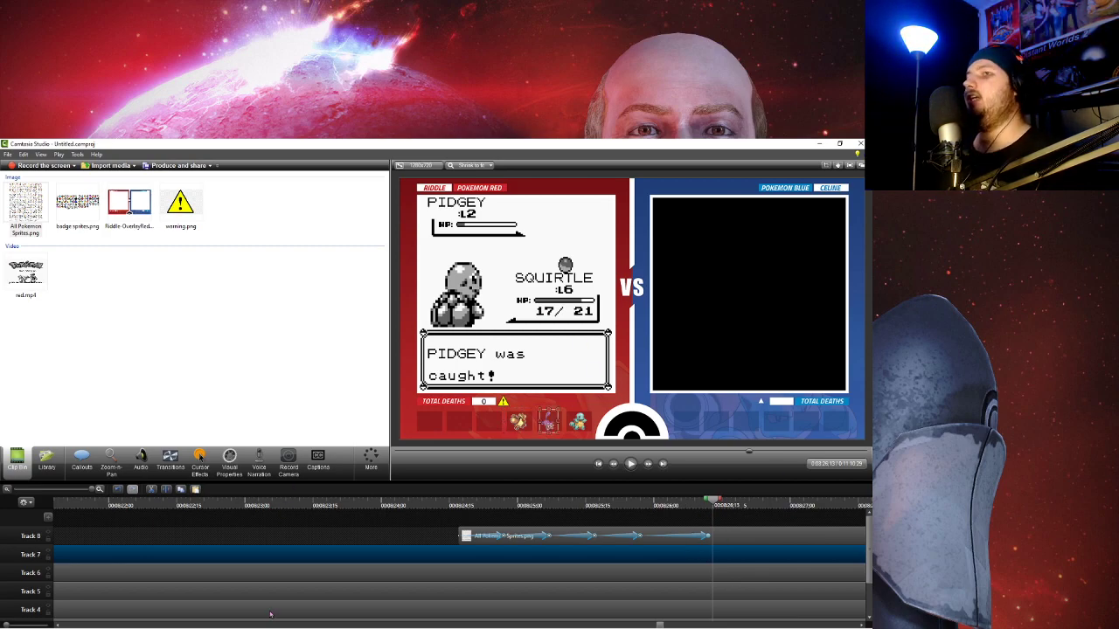
pyautogui.click(337, 537)
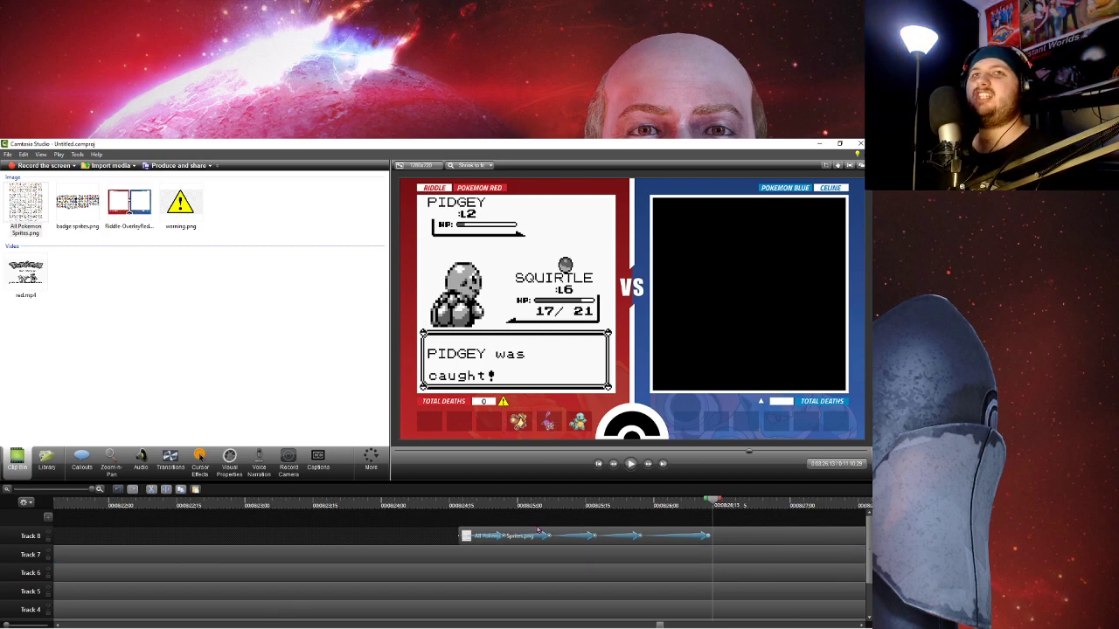
# - Locate the party screen near 0:09:32;11 where Squirtle and Pidgey are about to switch places
pyautogui.scroll(-4, 524, 530)
pyautogui.scroll(-1, 507, 528)
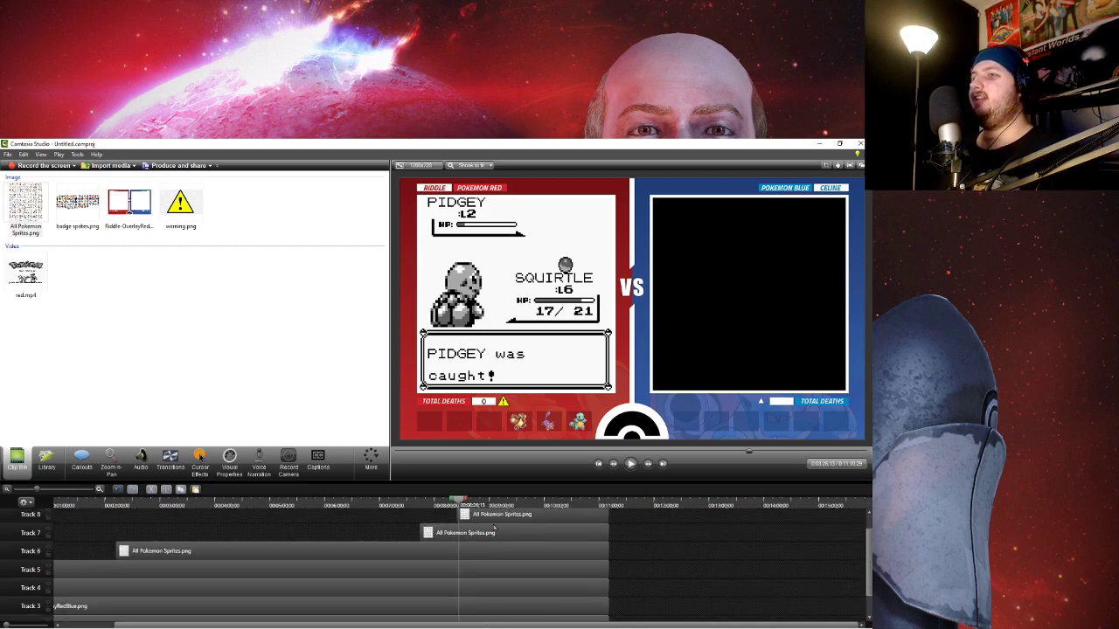
pyautogui.scroll(1, 494, 527)
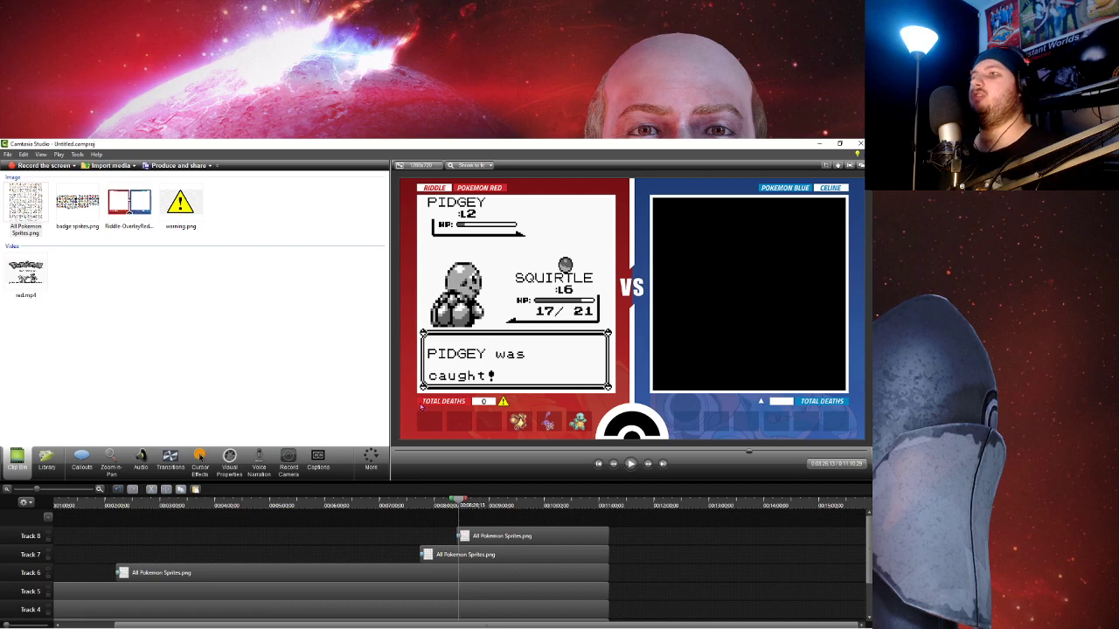
pyautogui.moveTo(489, 513); pyautogui.dragTo(518, 494)
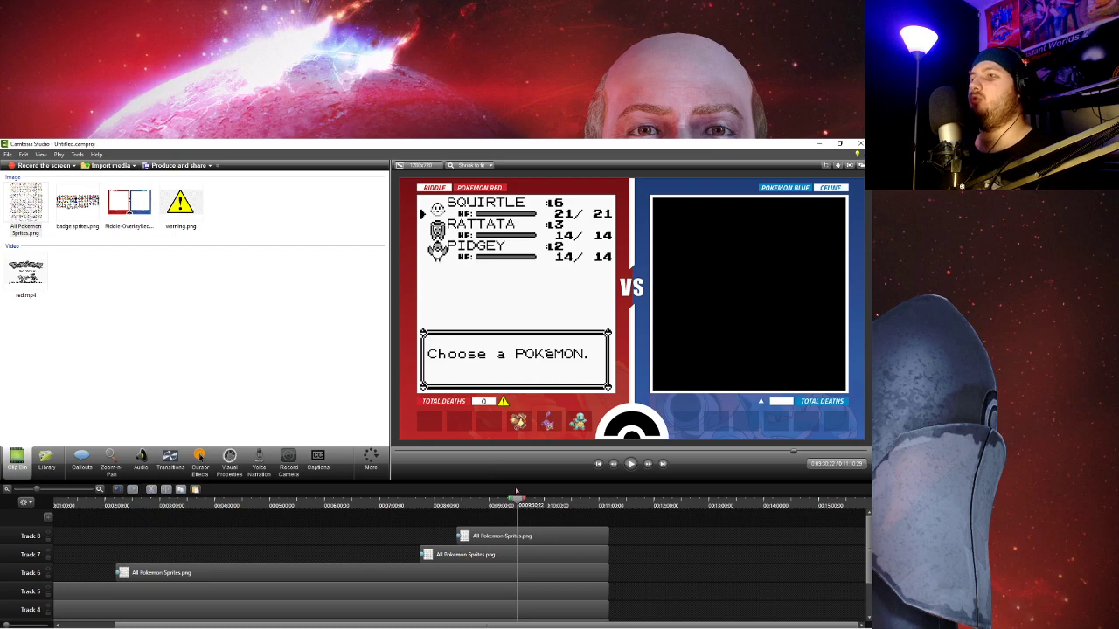
pyautogui.scroll(5, 638, 551)
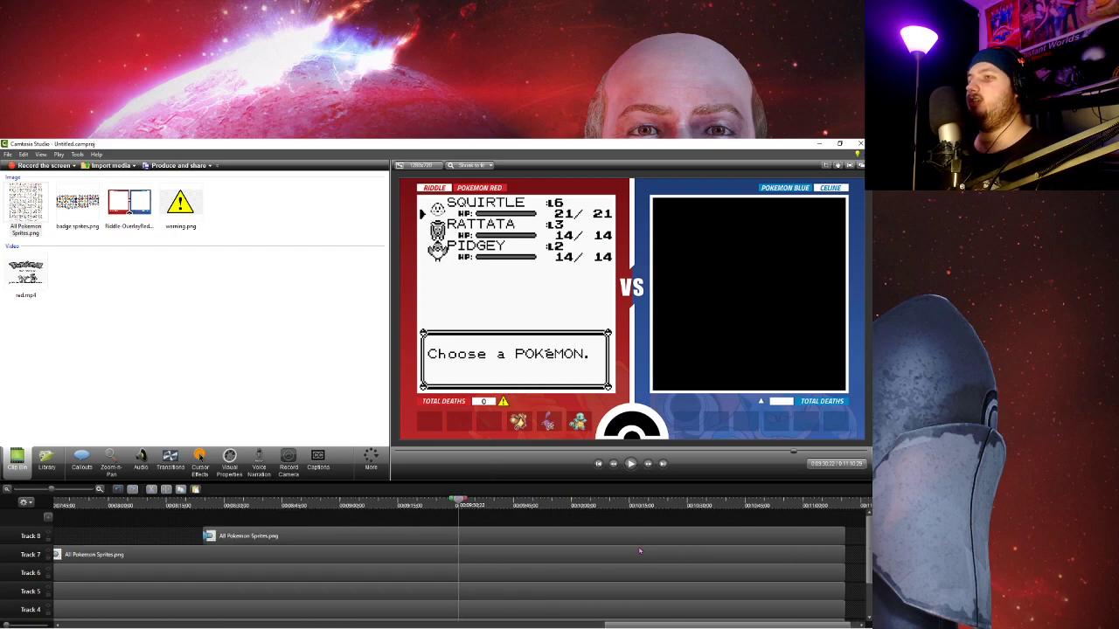
pyautogui.click(428, 575)
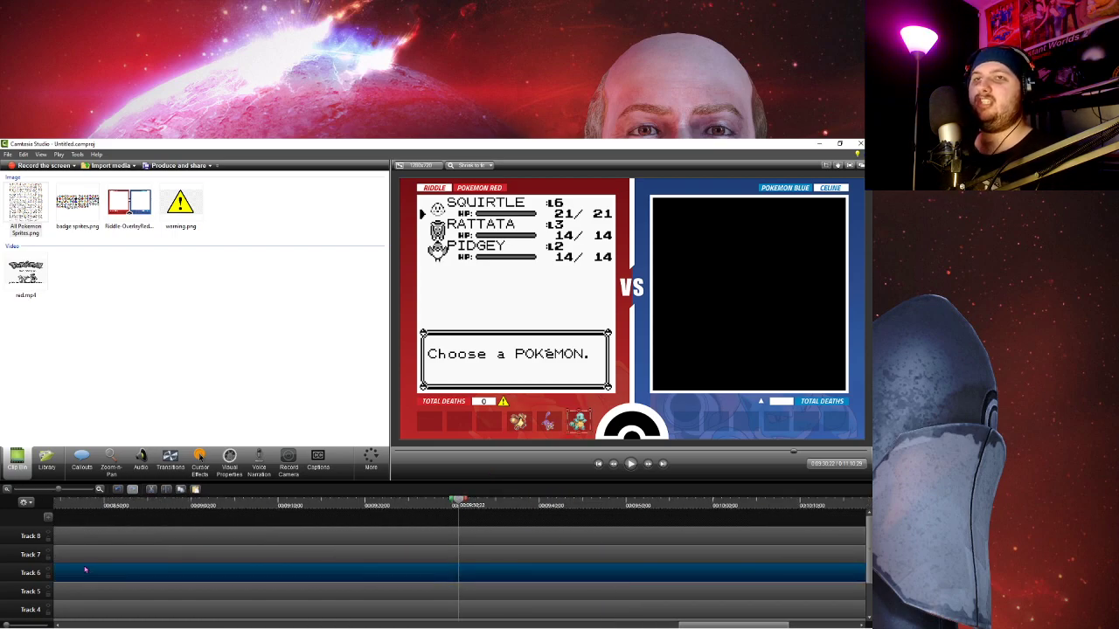
pyautogui.moveTo(458, 500); pyautogui.dragTo(473, 498)
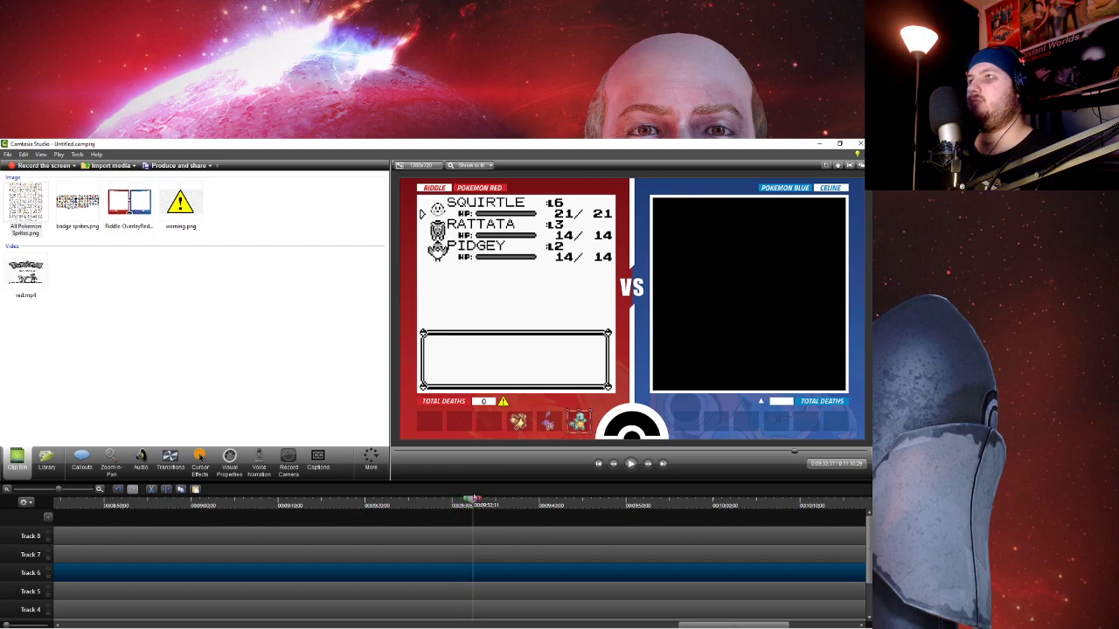
# - Add an animation to the Squirtle sprite clip on Track 6, starting at 0:09:32;11
pyautogui.click(414, 535)
pyautogui.click(424, 560)
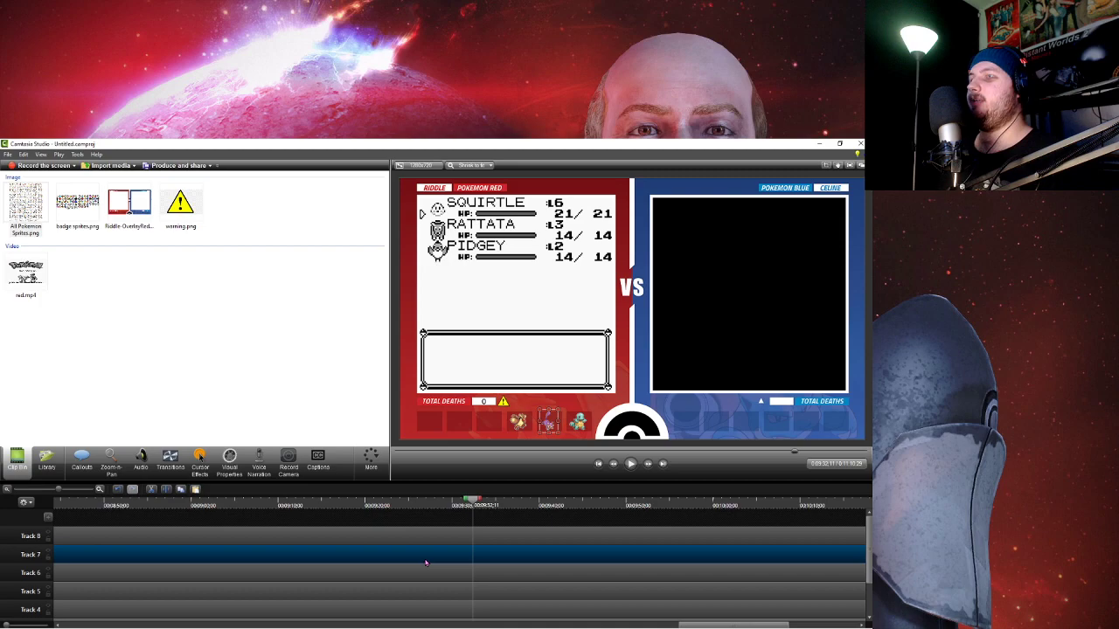
pyautogui.click(418, 575)
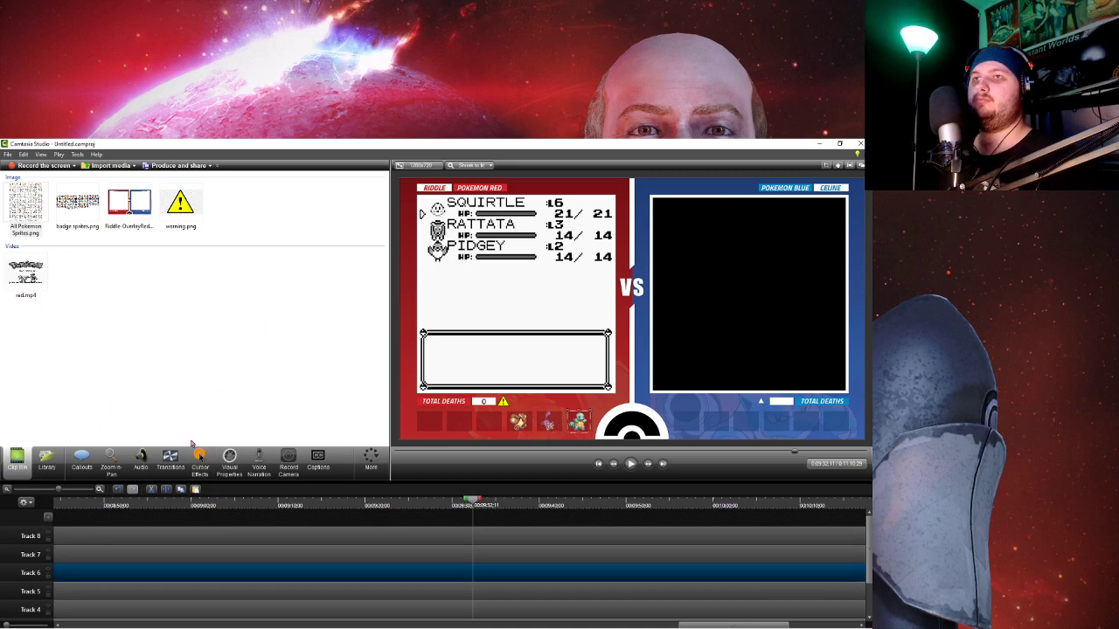
pyautogui.click(231, 455)
pyautogui.click(48, 184)
pyautogui.scroll(5, 477, 559)
pyautogui.moveTo(565, 575); pyautogui.dragTo(589, 574)
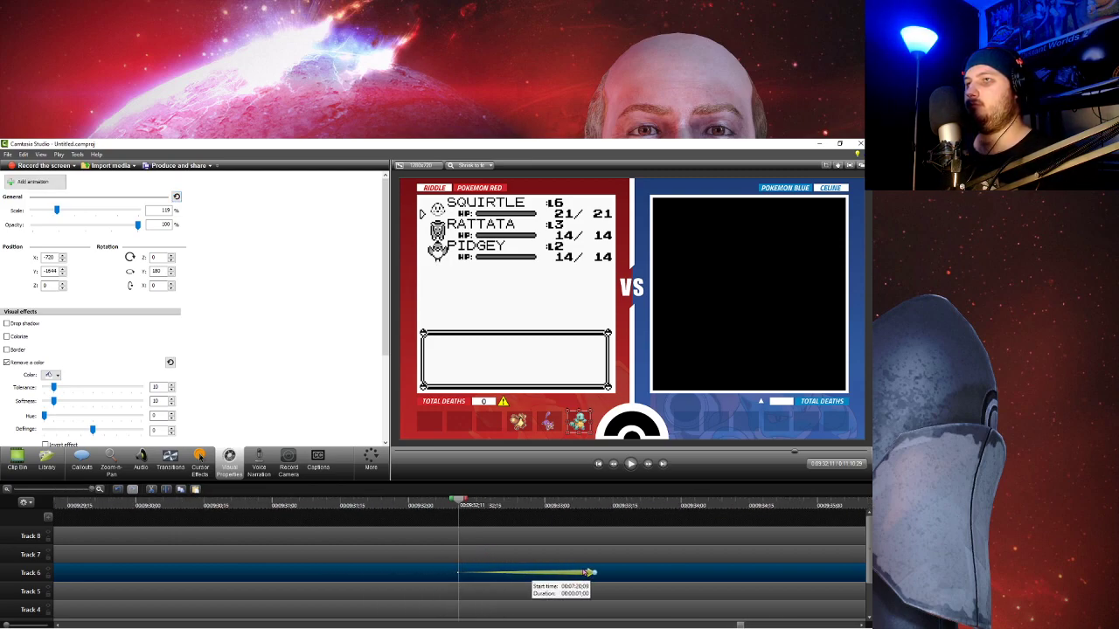
# - Add an animation to the Pidgey sprite clip on Track 8, also starting at 0:09:32;11
pyautogui.click(630, 464)
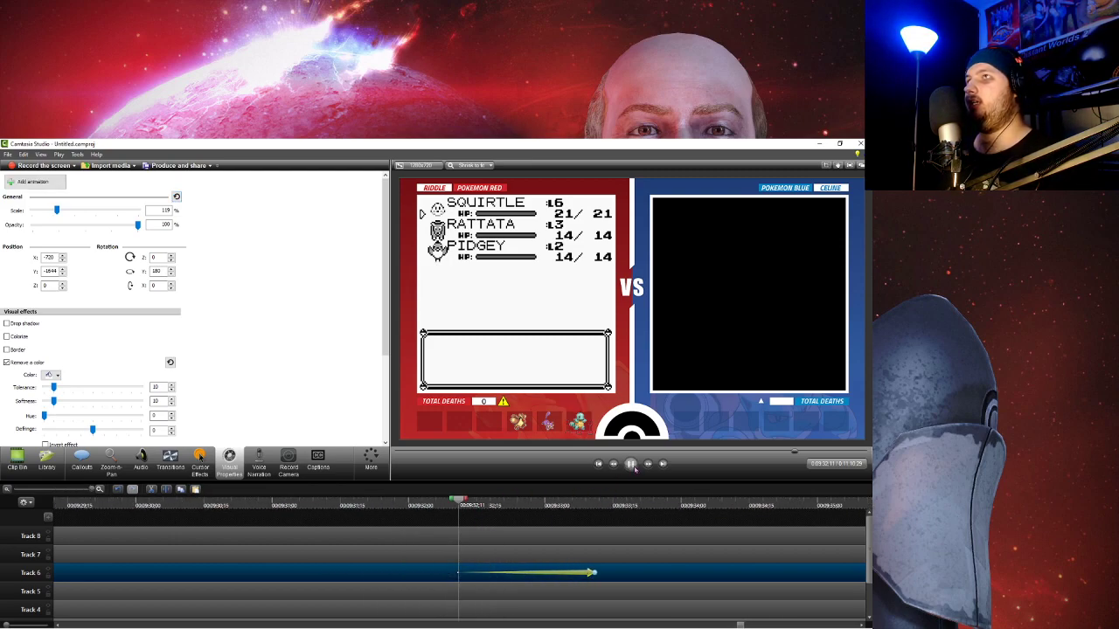
pyautogui.click(631, 465)
pyautogui.click(524, 535)
pyautogui.click(33, 181)
pyautogui.moveTo(588, 536); pyautogui.dragTo(458, 535)
pyautogui.click(460, 505)
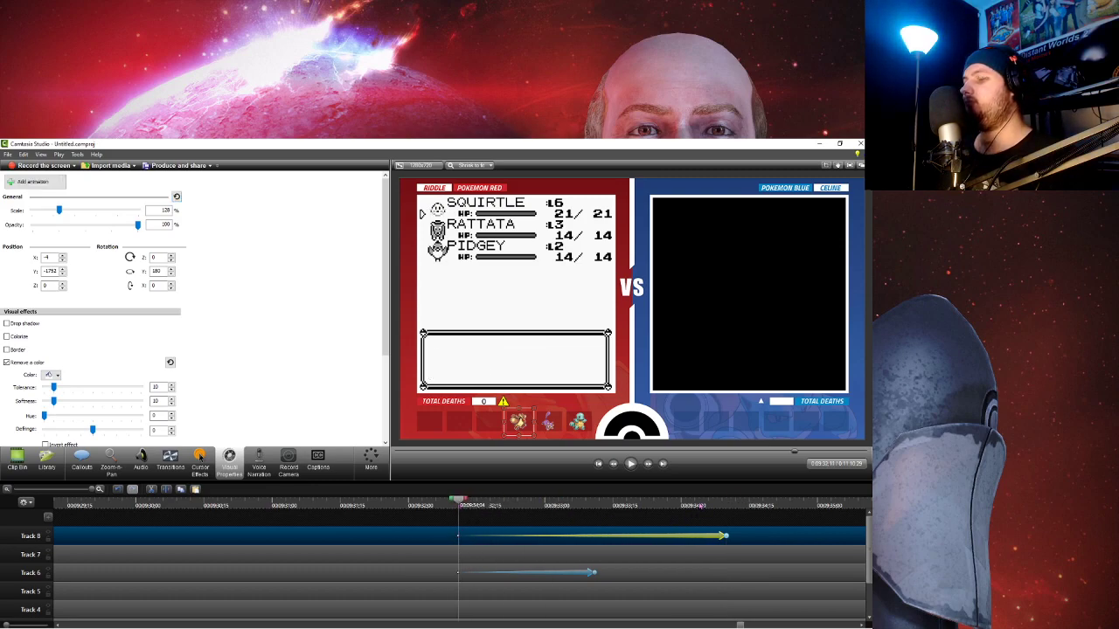
# - Extend the Pidgey and Squirtle animations on Tracks 8 and 6 so both end at 0:09:34;29, when the party order has switched
pyautogui.click(739, 505)
pyautogui.moveTo(740, 502); pyautogui.dragTo(812, 507)
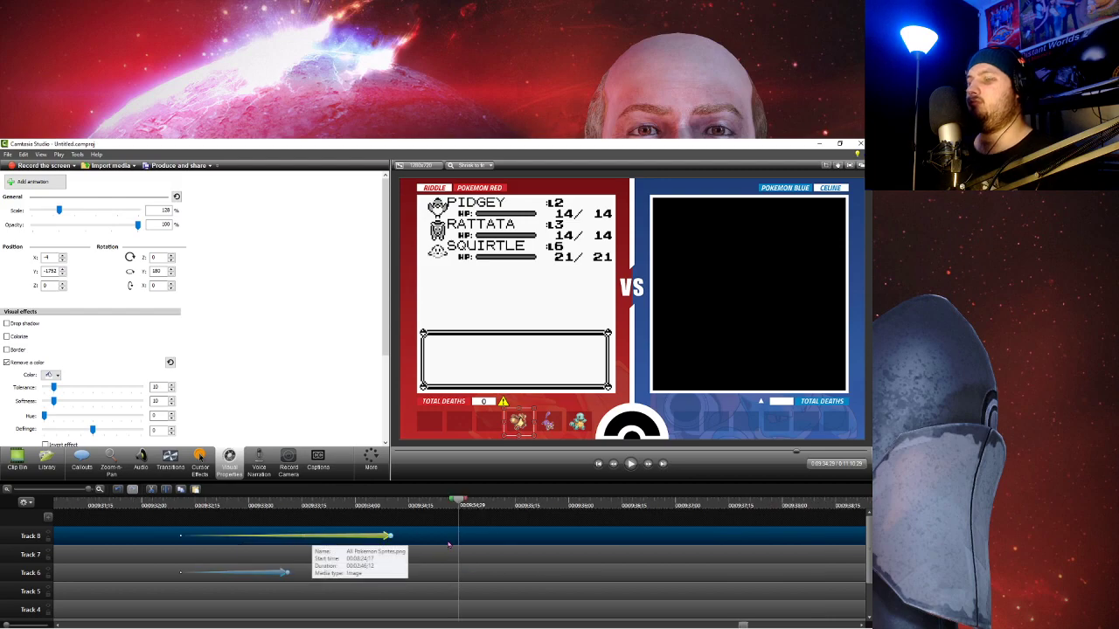
pyautogui.moveTo(392, 538); pyautogui.dragTo(457, 545)
pyautogui.moveTo(288, 573); pyautogui.dragTo(455, 574)
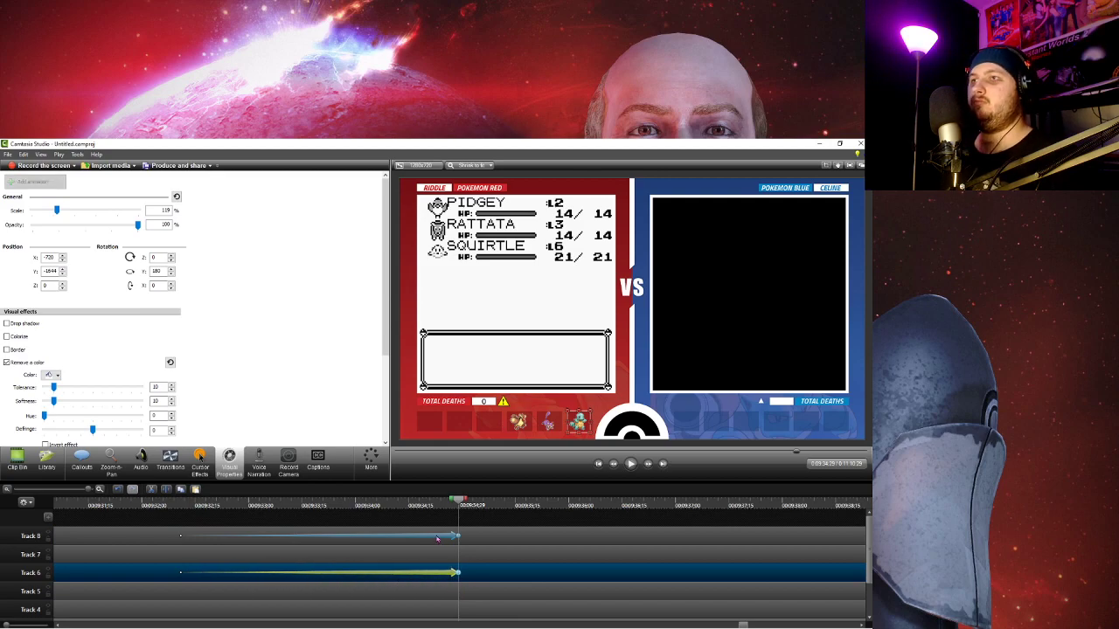
# - Swap the Pidgey and Squirtle sprites in the red team slots on the canvas at the end of their animations
pyautogui.click(501, 531)
pyautogui.click(19, 463)
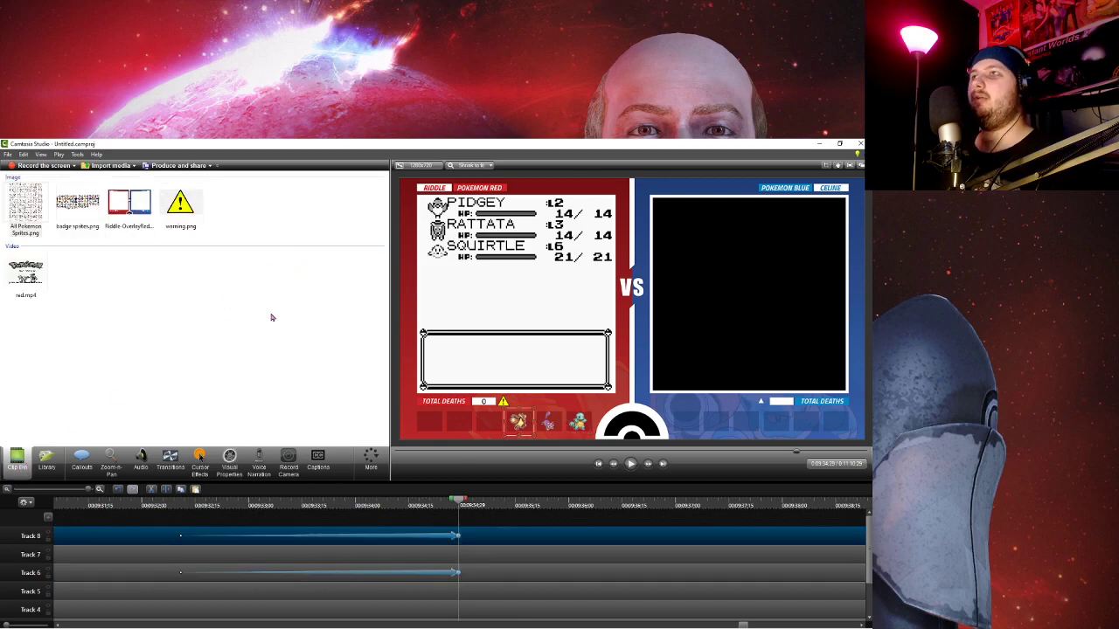
pyautogui.click(501, 572)
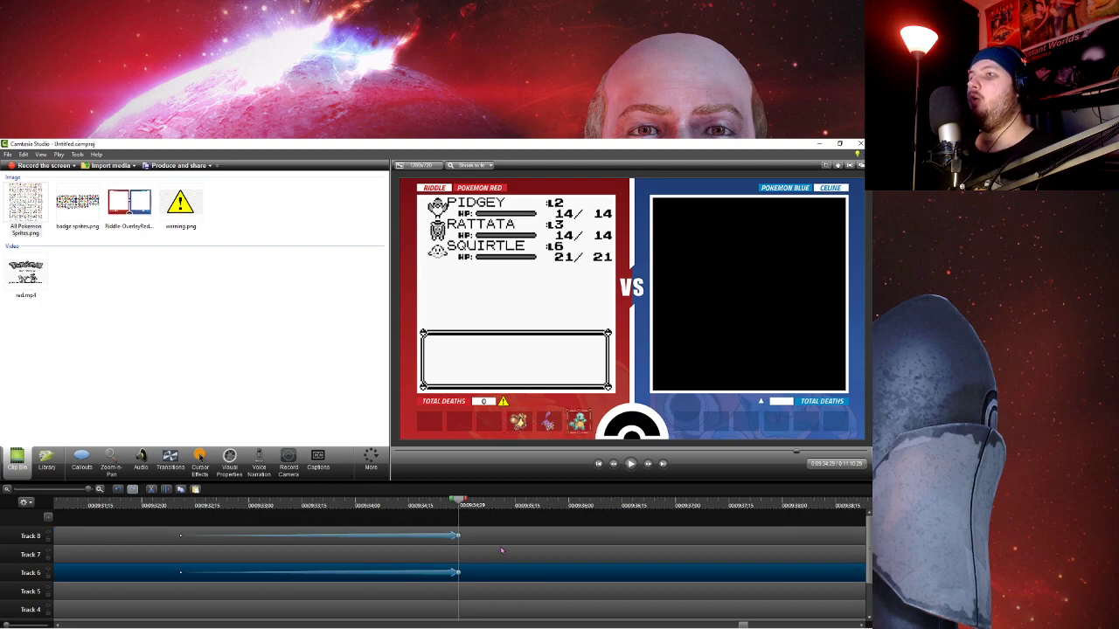
pyautogui.moveTo(578, 422)
pyautogui.mouseDown()
pyautogui.moveTo(518, 422)
pyautogui.moveTo(580, 422)
pyautogui.mouseUp()
pyautogui.click(515, 520)
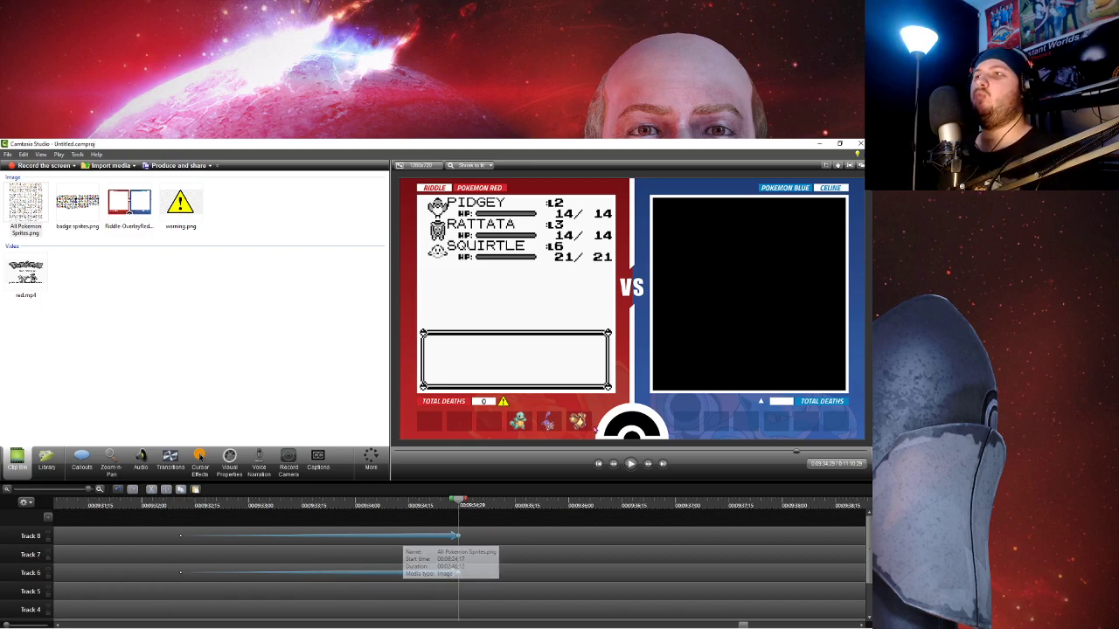
# - Play back the section around 0:09:34 to check the sprites swapping places against the in-game party switch
pyautogui.moveTo(458, 505); pyautogui.dragTo(91, 494)
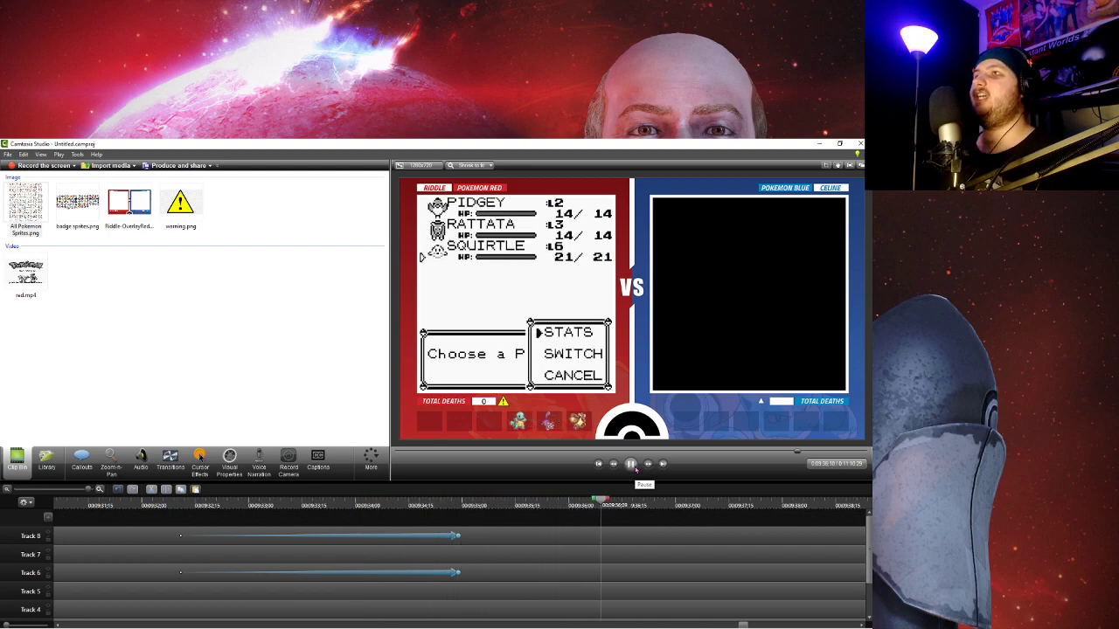
pyautogui.click(630, 464)
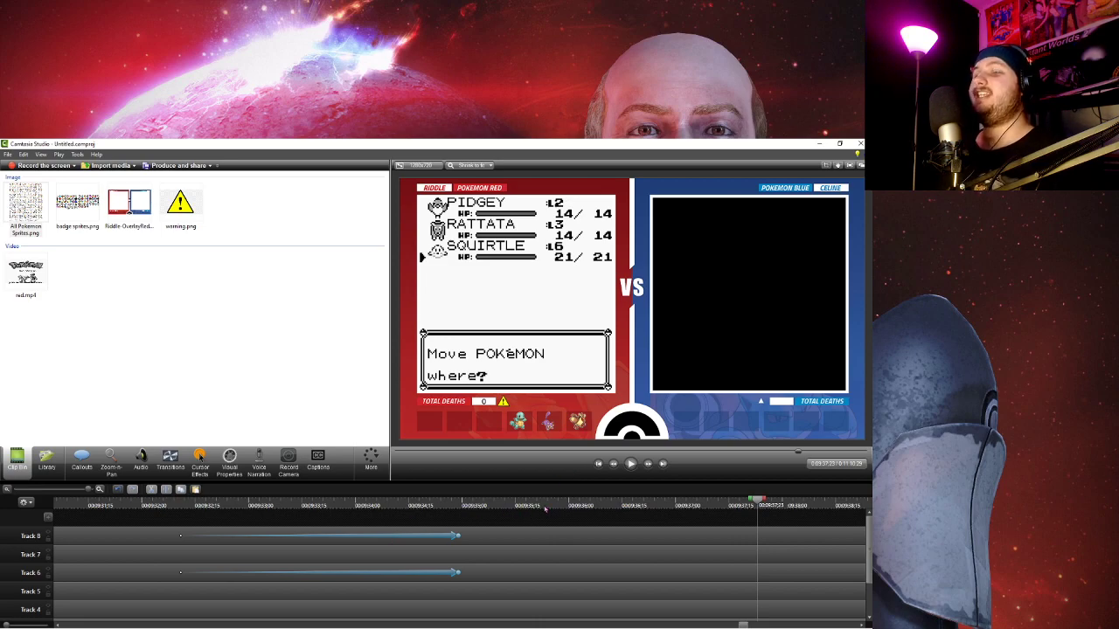
pyautogui.moveTo(712, 499); pyautogui.dragTo(426, 515)
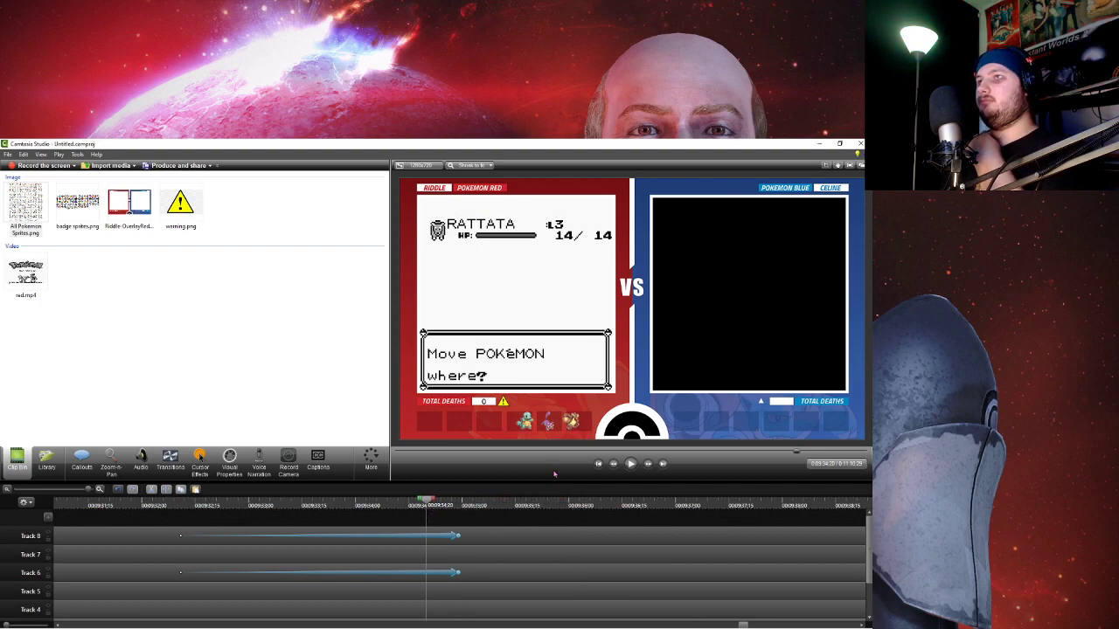
pyautogui.click(631, 465)
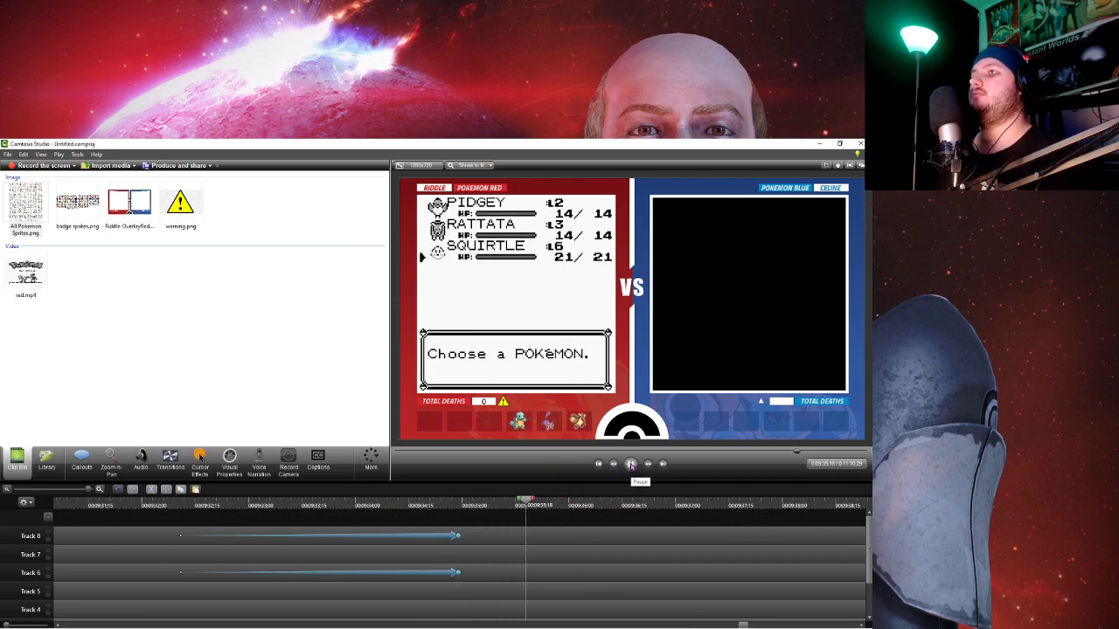
pyautogui.click(631, 465)
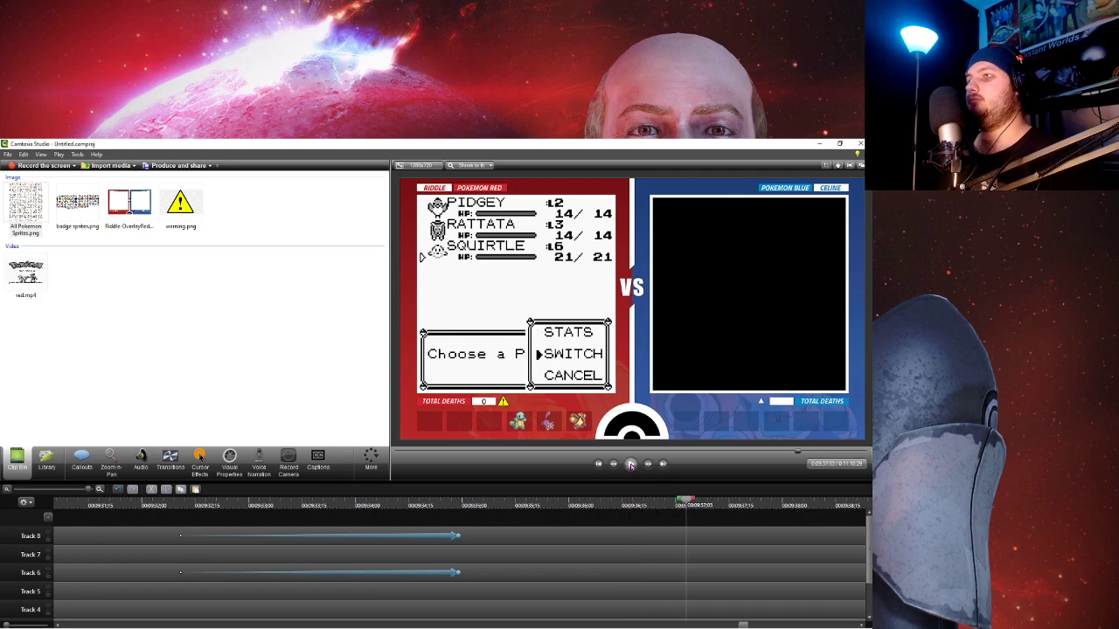
pyautogui.click(631, 465)
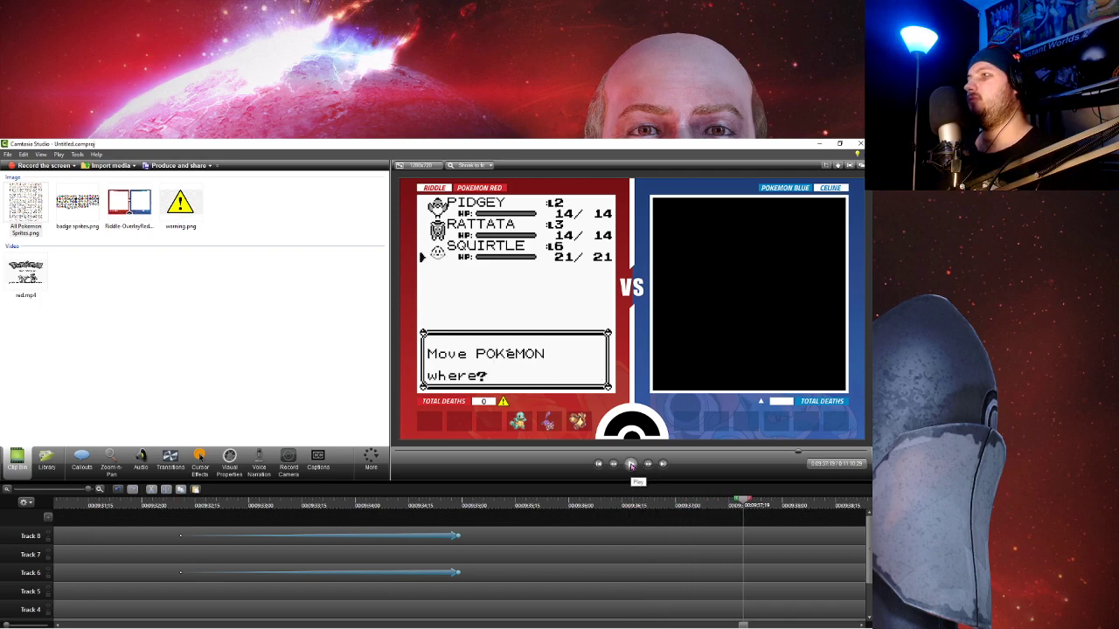
# - Add an animation to the Squirtle sprite on Track 6, starting at 0:09:37:11 where the party switch begins
pyautogui.scroll(-2, 573, 564)
pyautogui.scroll(2, 486, 539)
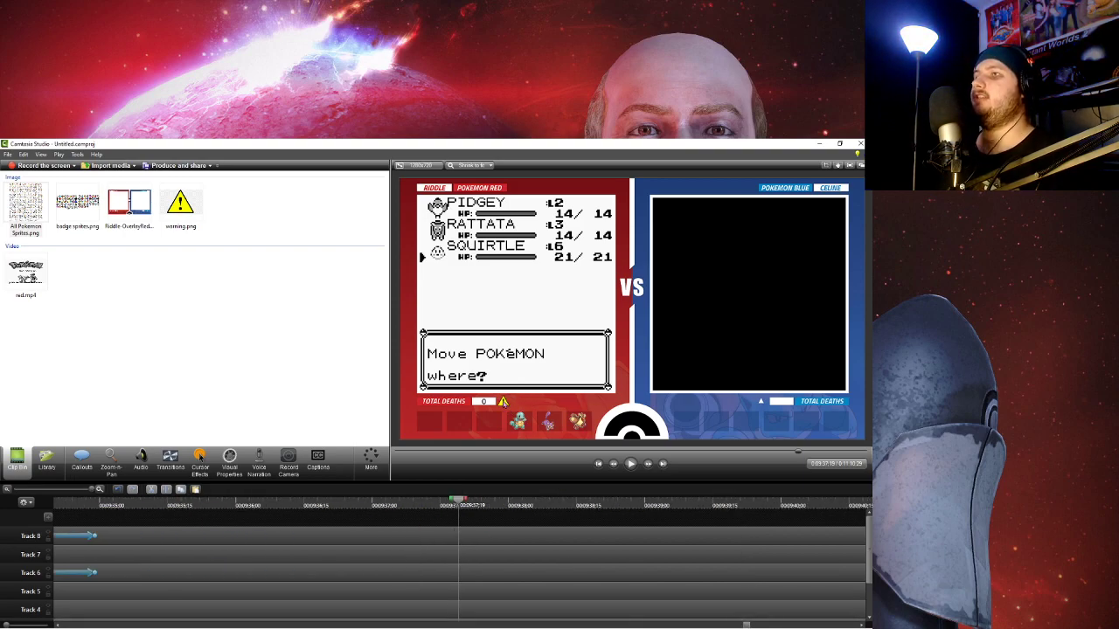
pyautogui.moveTo(461, 504); pyautogui.dragTo(380, 573)
pyautogui.click(343, 578)
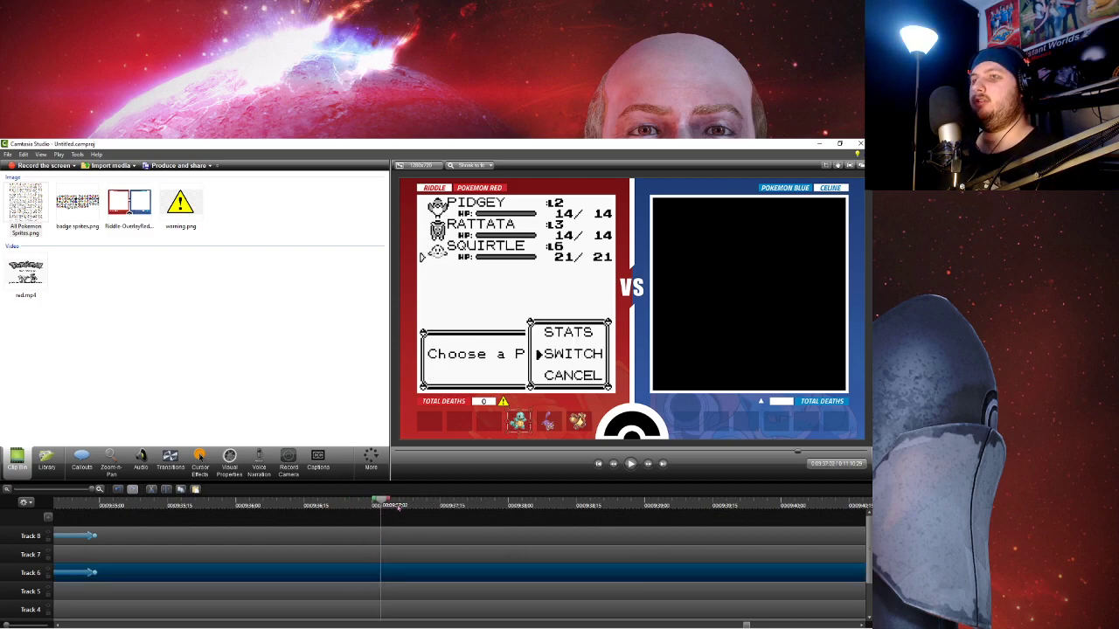
pyautogui.moveTo(380, 501); pyautogui.dragTo(423, 507)
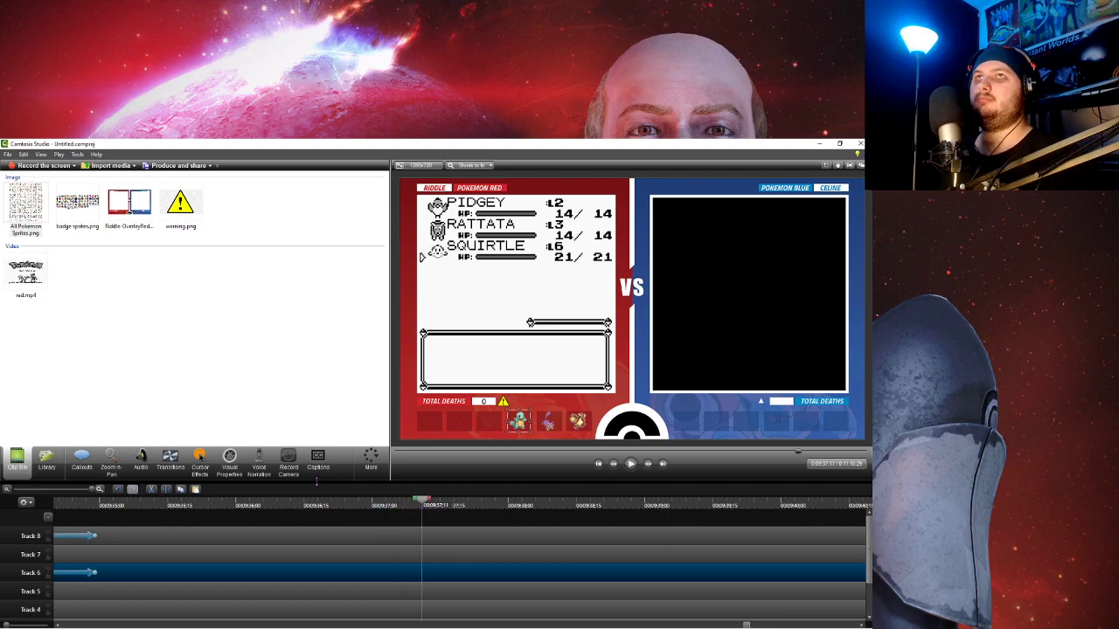
pyautogui.click(229, 460)
pyautogui.click(35, 181)
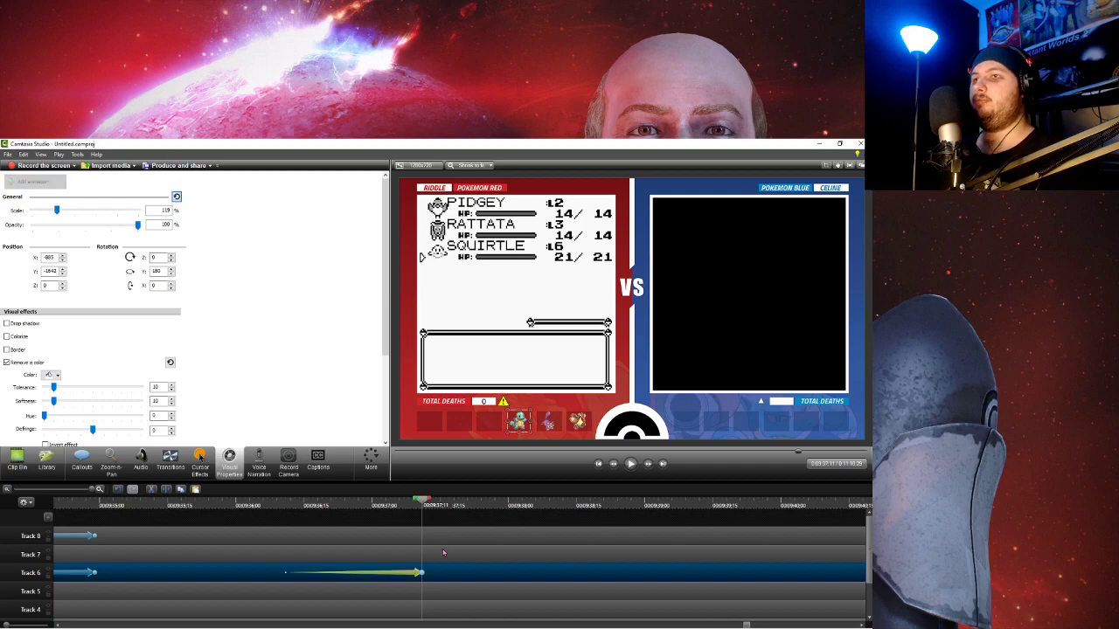
pyautogui.moveTo(413, 577); pyautogui.dragTo(549, 572)
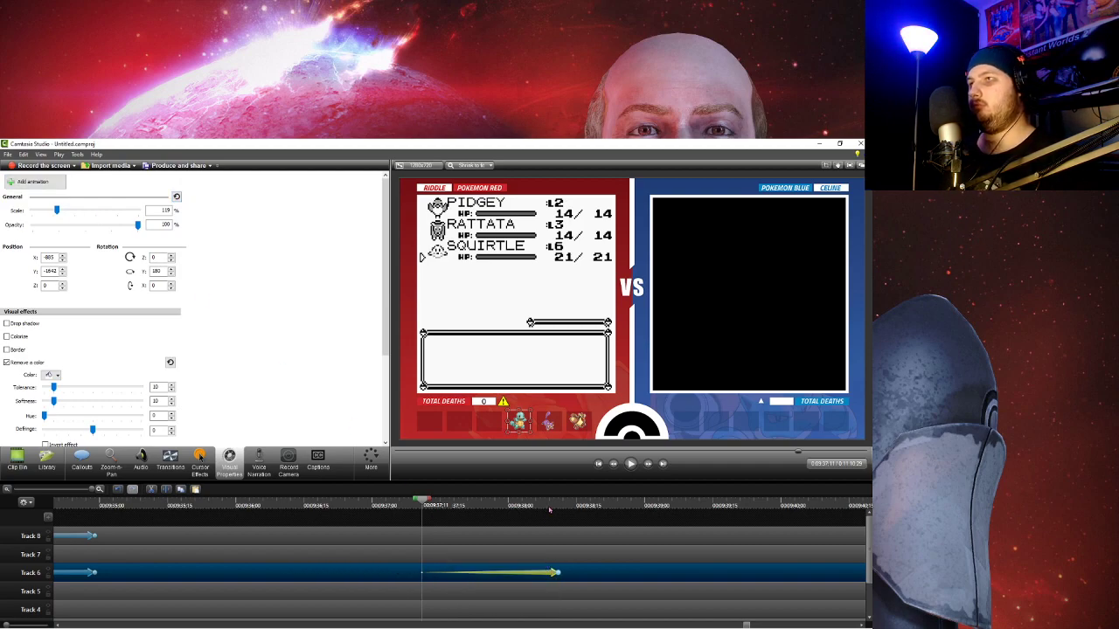
# - Add a matching animation to the Rattata sprite on Track 7, ending together with the Track 6 animation
pyautogui.click(559, 505)
pyautogui.click(549, 553)
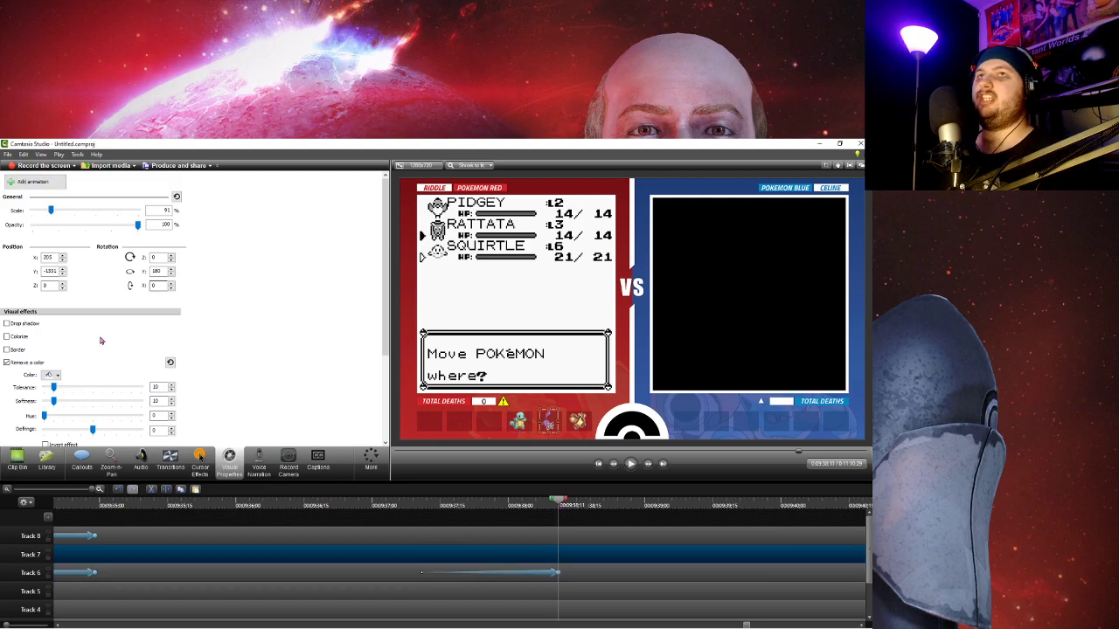
pyautogui.click(32, 181)
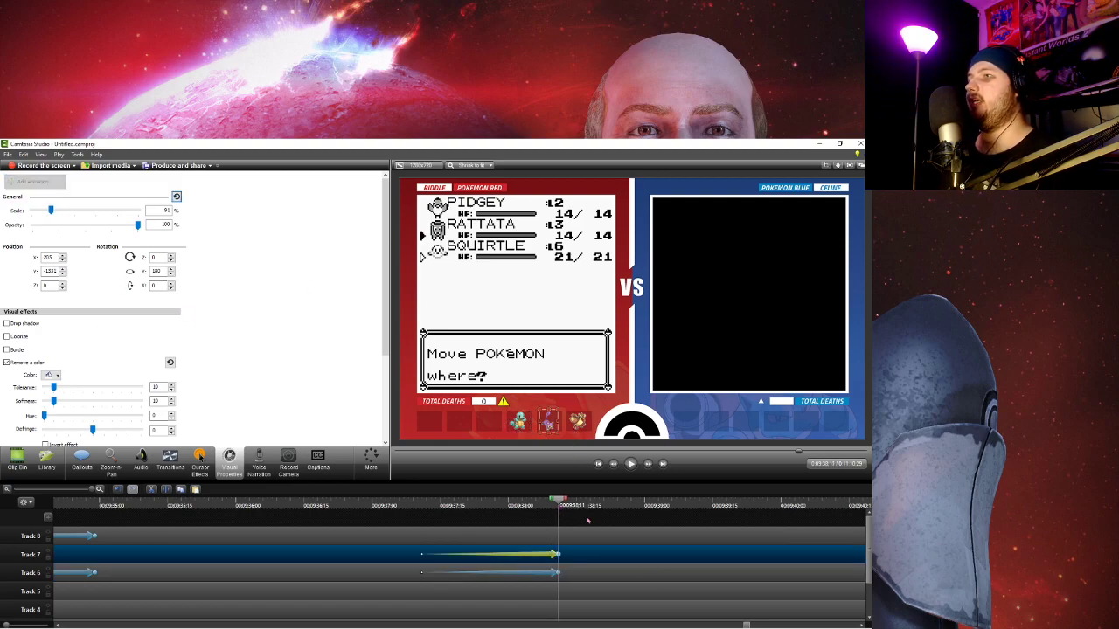
# - Extend the animations on Tracks 7 and 6 so both end at 0:09:39:00
pyautogui.moveTo(562, 505); pyautogui.dragTo(648, 513)
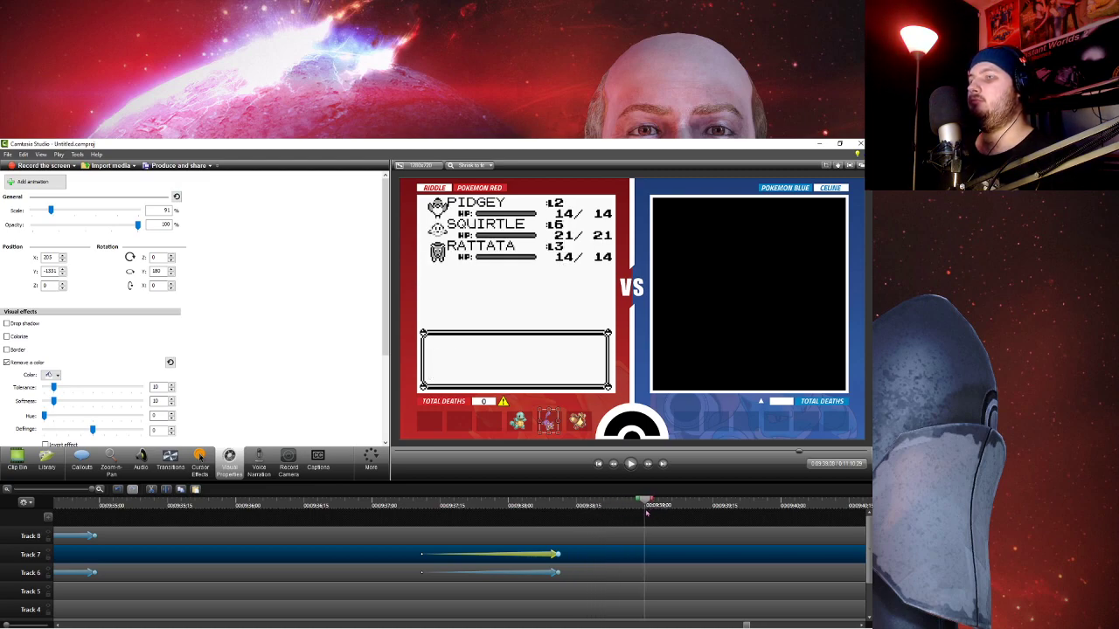
pyautogui.moveTo(564, 559); pyautogui.dragTo(644, 554)
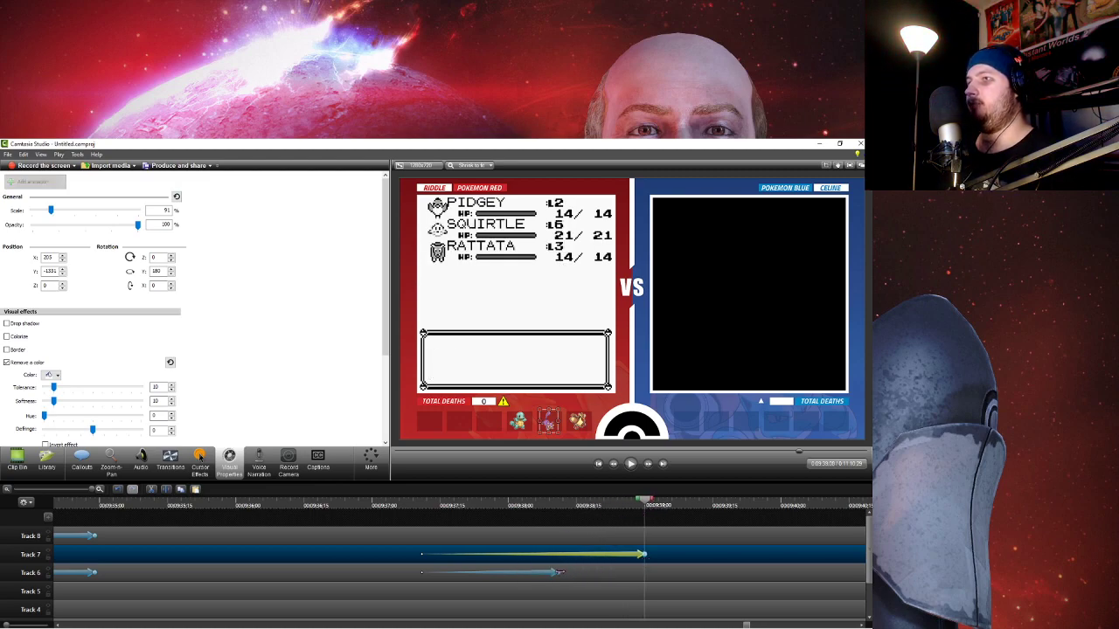
pyautogui.click(559, 573)
pyautogui.moveTo(577, 572); pyautogui.dragTo(644, 572)
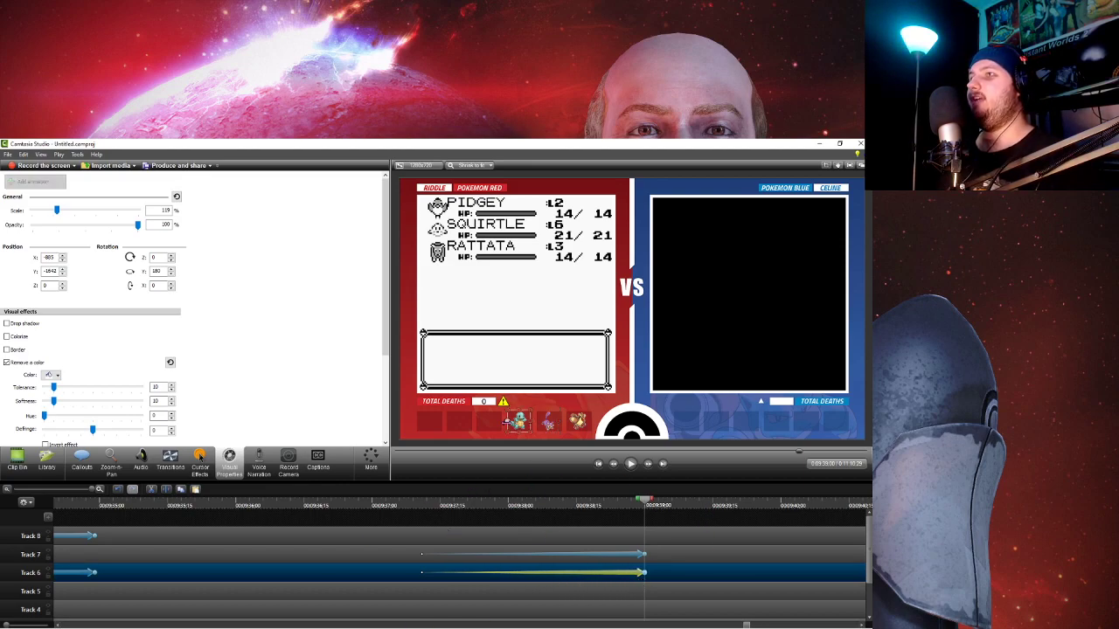
# - Swap the Squirtle and Rattata sprites in the red team row at the end of their animations
pyautogui.moveTo(519, 420)
pyautogui.mouseDown()
pyautogui.moveTo(548, 420)
pyautogui.moveTo(521, 423)
pyautogui.mouseUp()
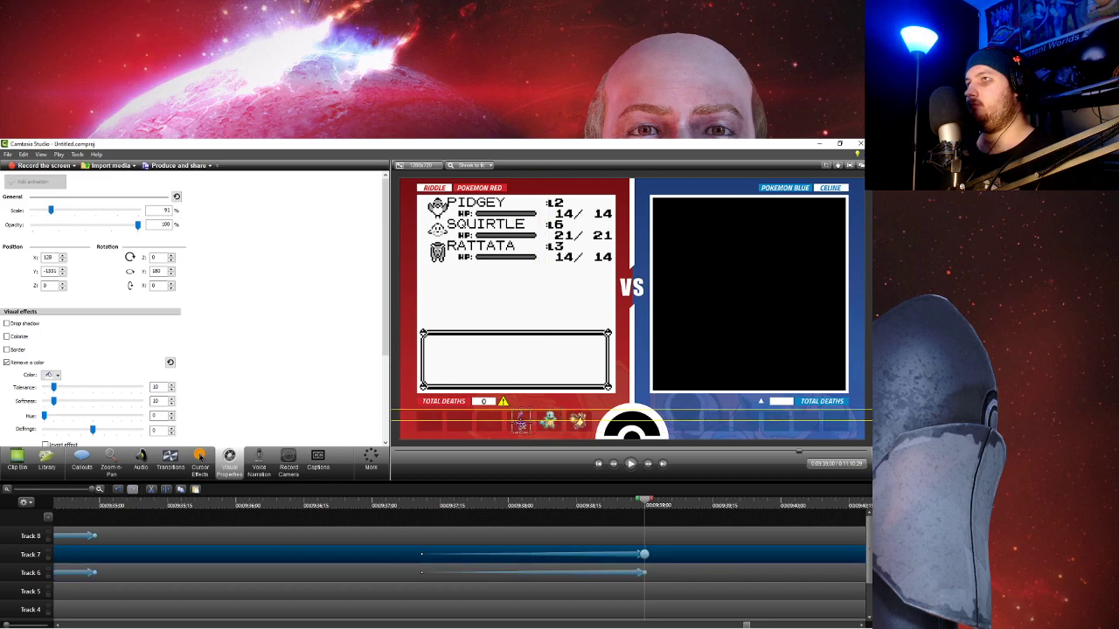
pyautogui.click(656, 522)
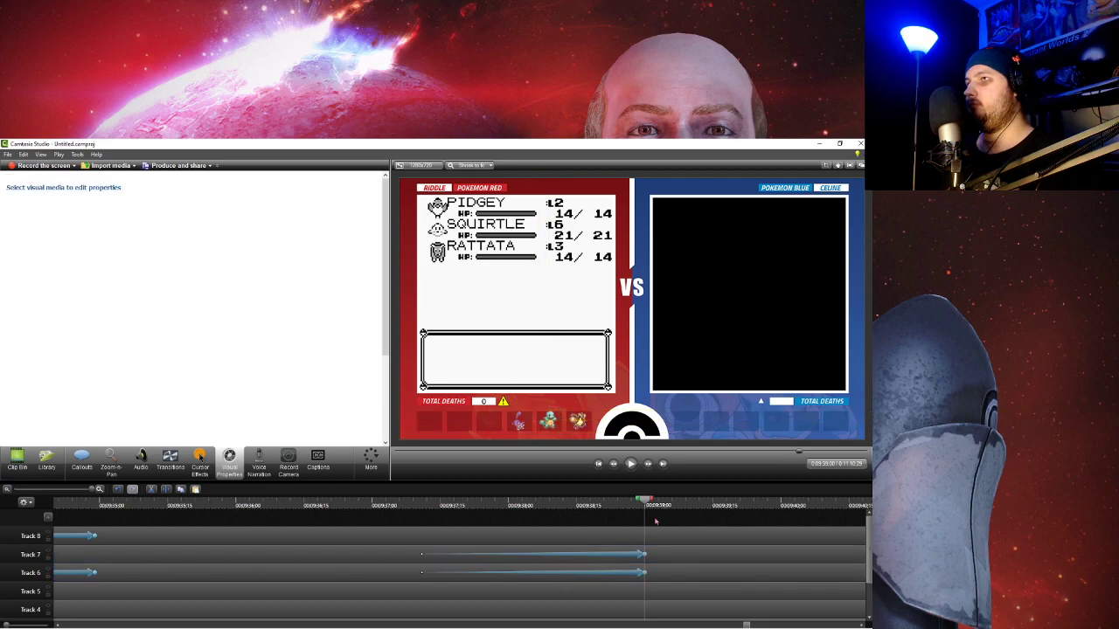
pyautogui.click(548, 421)
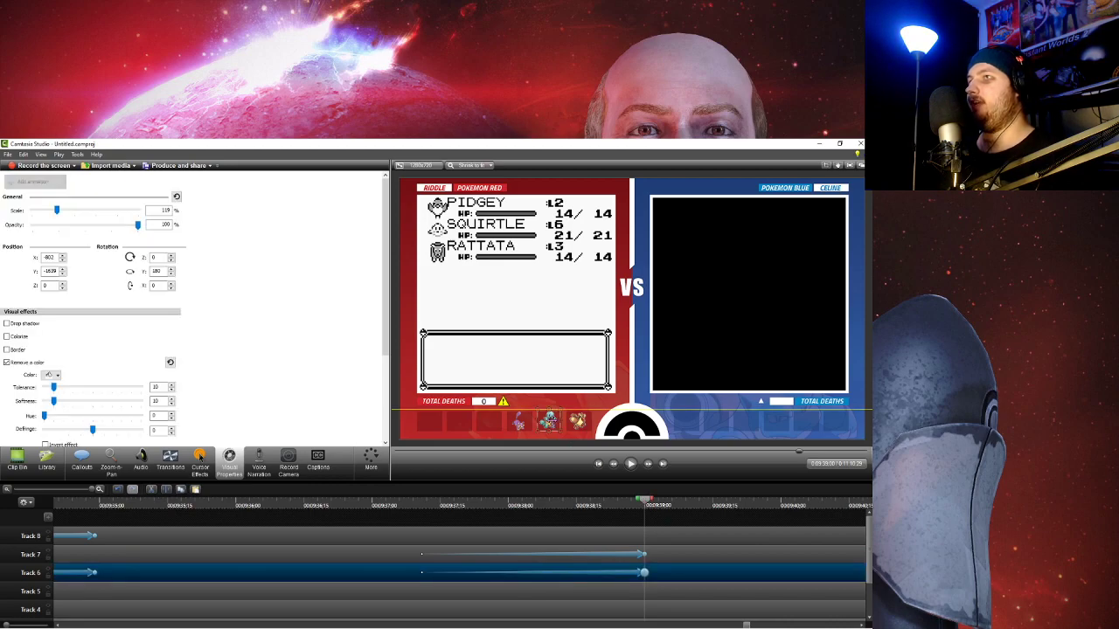
# - Review the sprite swap and play the footage on to the moment Pidgey's HP reaches zero
pyautogui.click(441, 508)
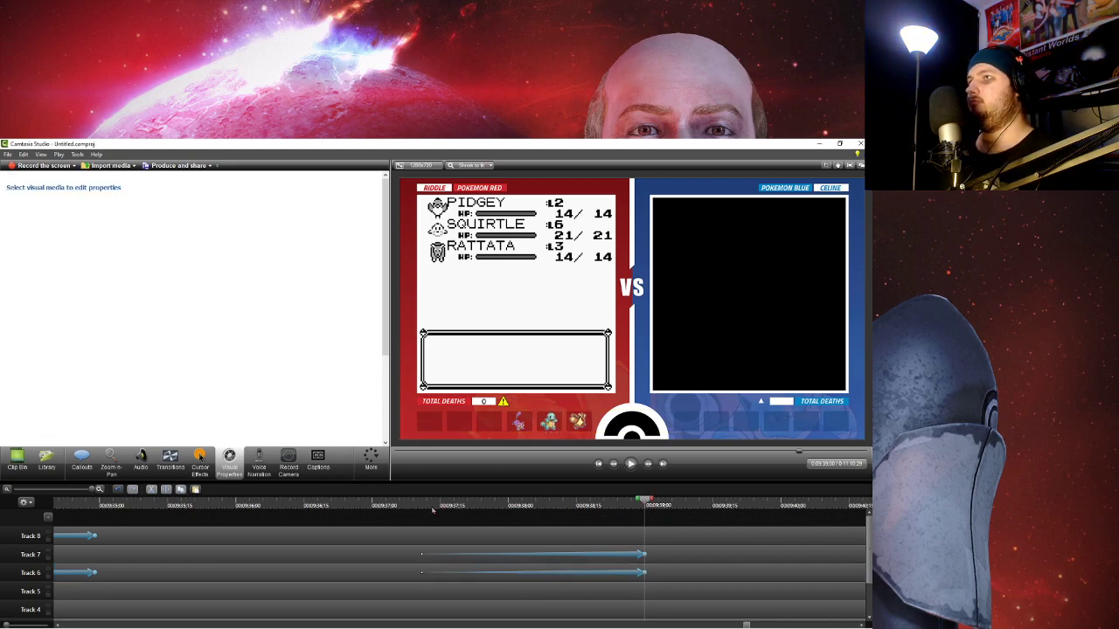
pyautogui.moveTo(630, 508); pyautogui.dragTo(689, 507)
pyautogui.click(631, 465)
pyautogui.scroll(-3, 463, 569)
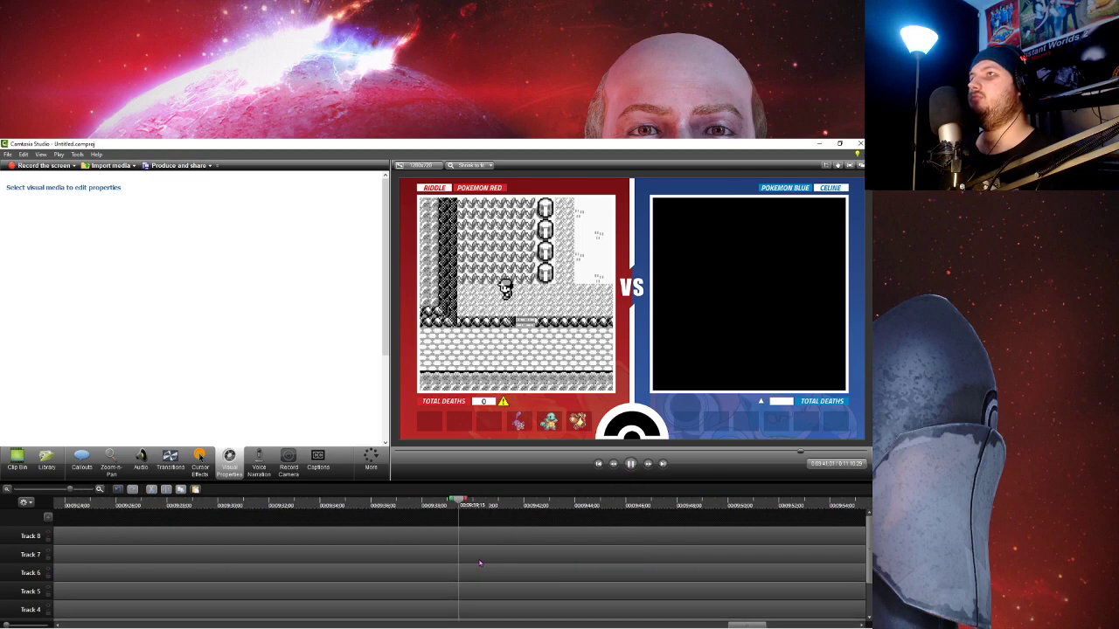
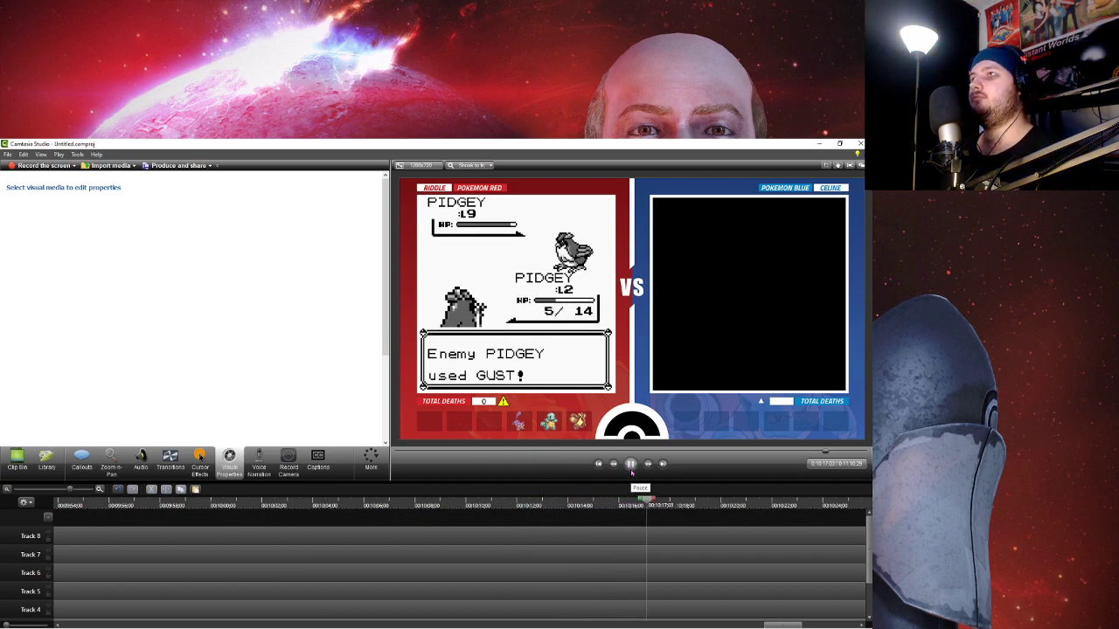
pyautogui.click(631, 472)
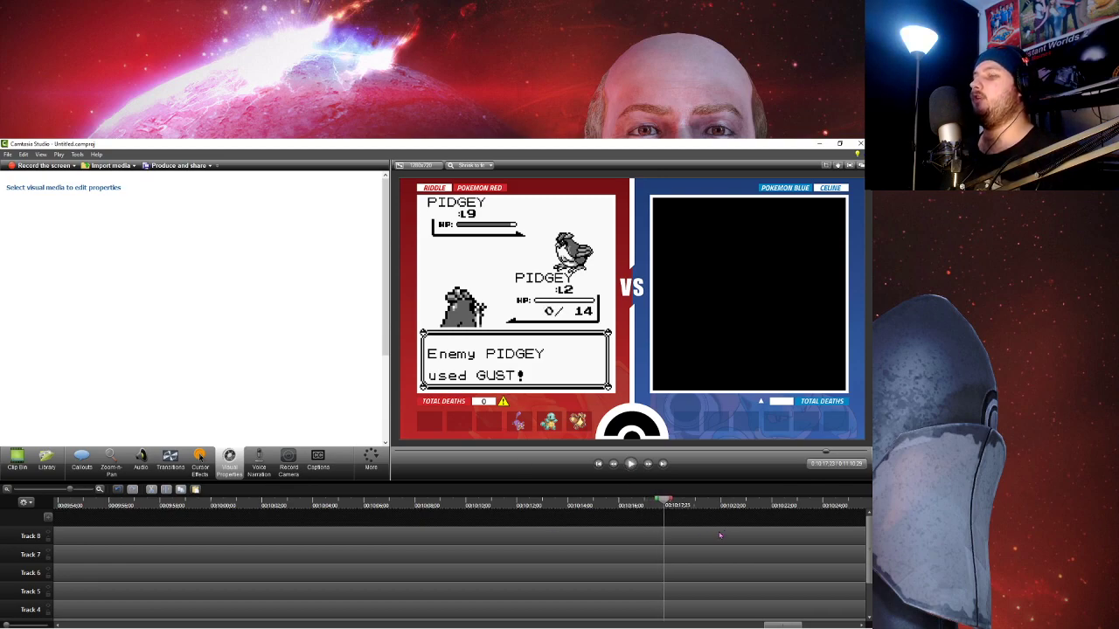
# - Add a short animation to the Pidgey sprite on Track 8 from 0:10:17:23 and fade its opacity to 0%
pyautogui.click(570, 533)
pyautogui.scroll(2, 742, 549)
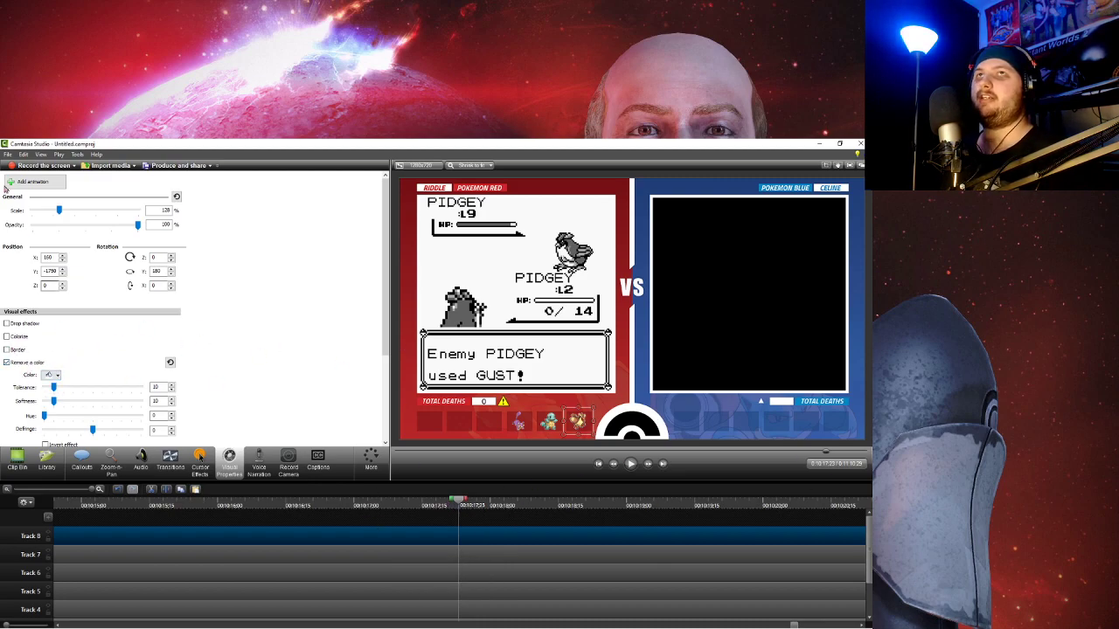
pyautogui.click(32, 181)
pyautogui.moveTo(453, 537); pyautogui.dragTo(506, 533)
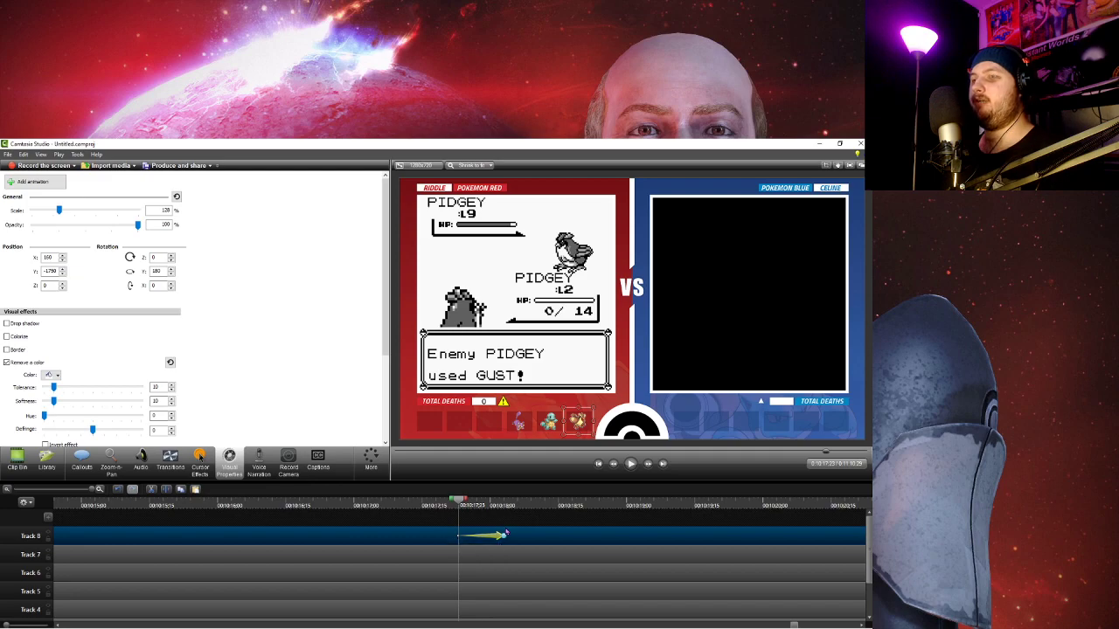
pyautogui.click(503, 506)
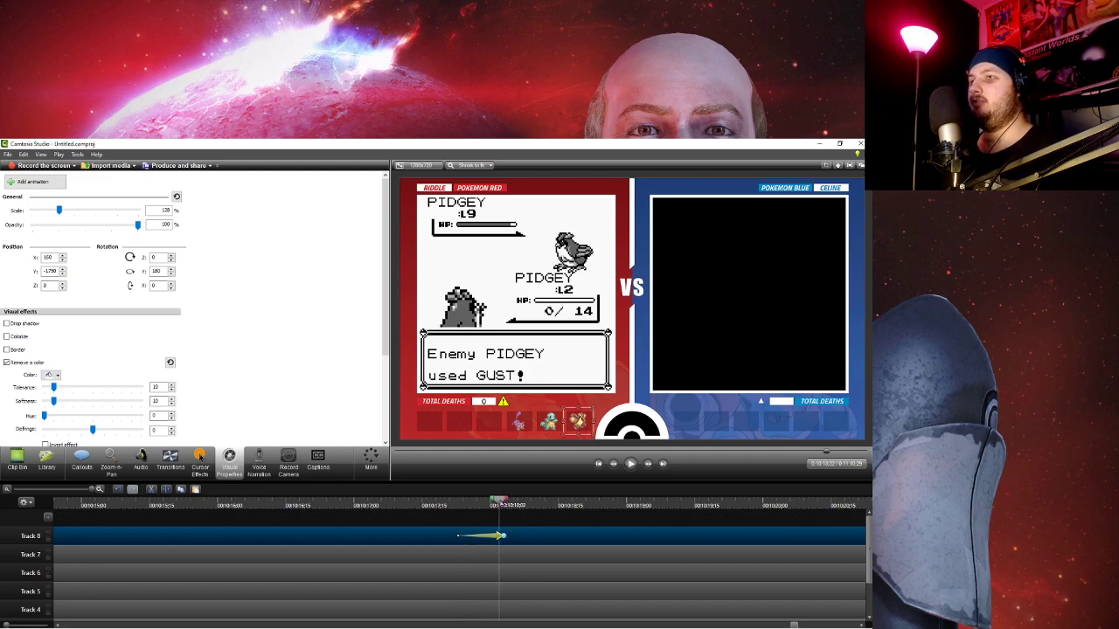
pyautogui.moveTo(138, 225); pyautogui.dragTo(33, 225)
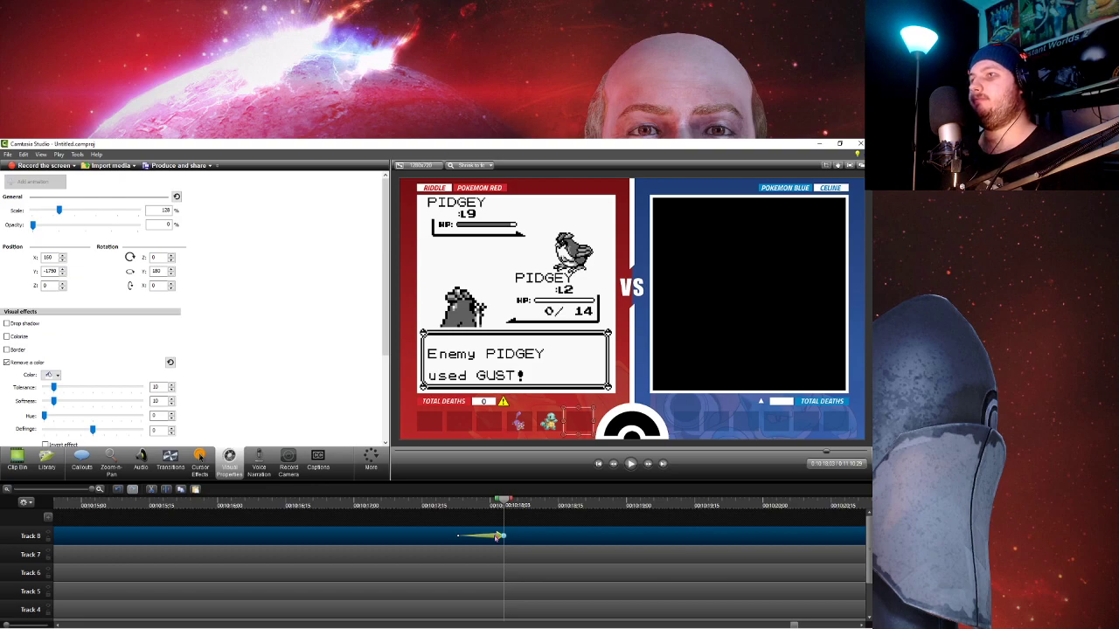
# - Add three more consecutive animations to the Pidgey sprite, alternating its opacity between 100% and 0% and ending at 100% at 0:10:19:03
pyautogui.hotkey('ctrl', 'v')
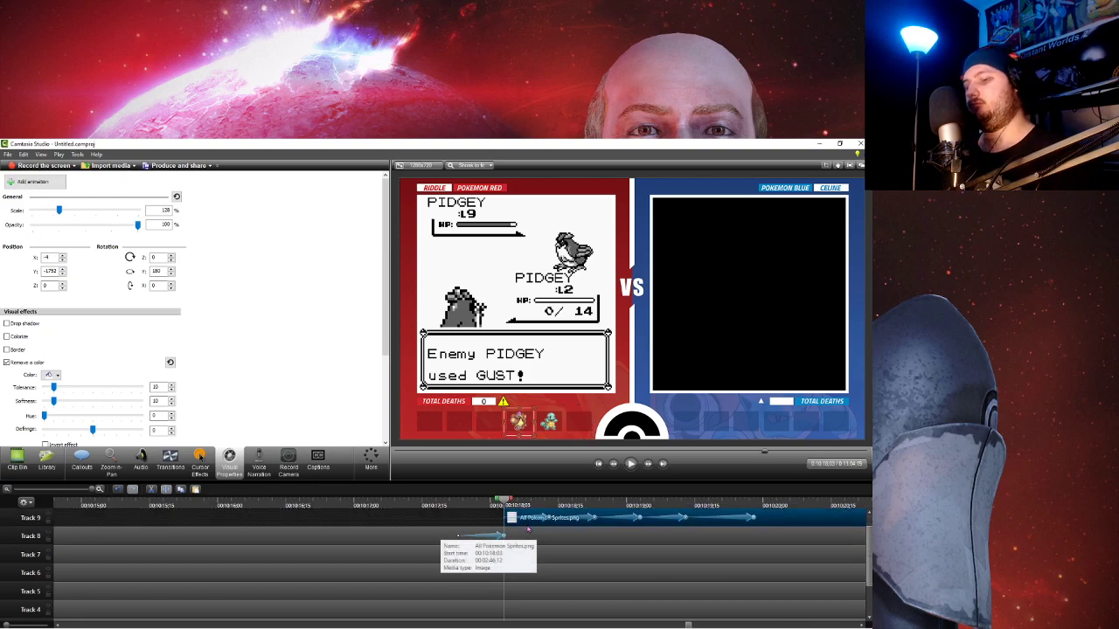
pyautogui.hotkey('ctrl', 'z')
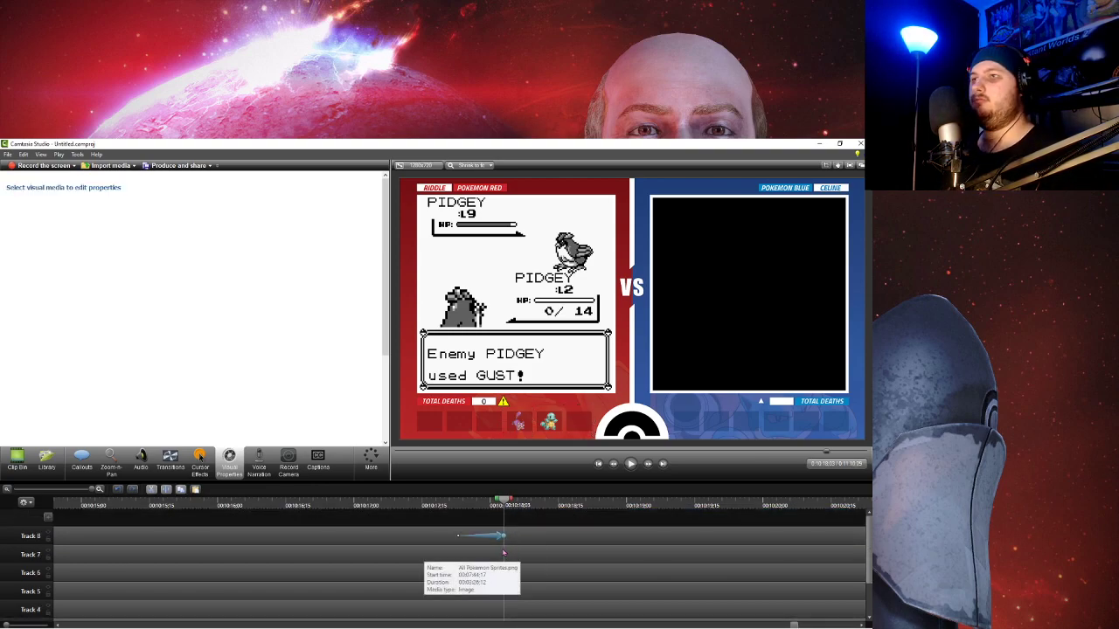
pyautogui.click(509, 536)
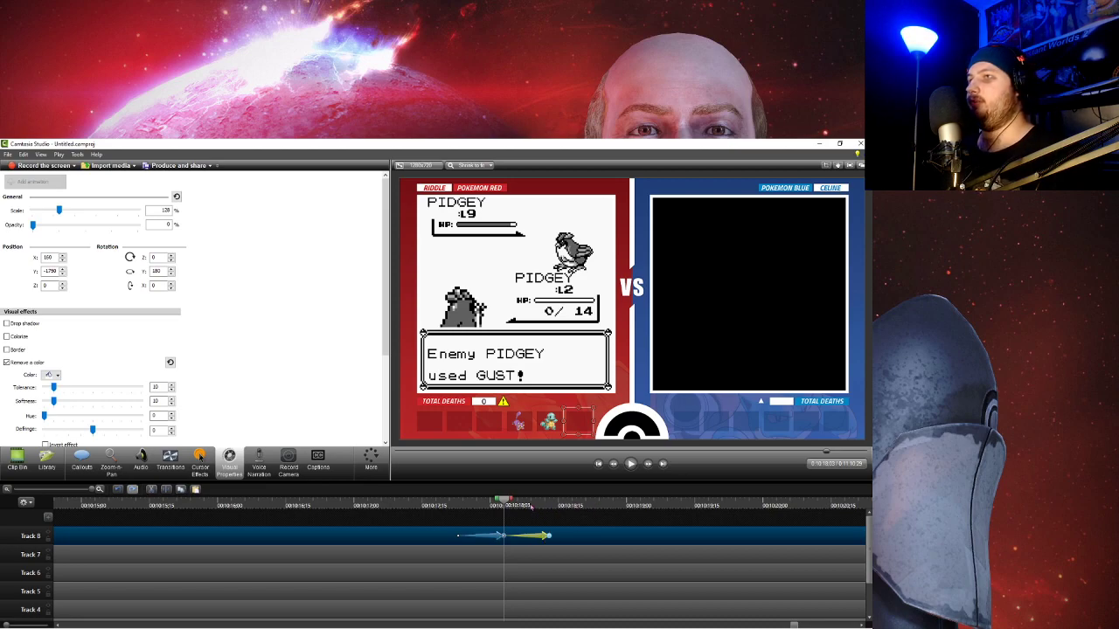
pyautogui.click(549, 505)
pyautogui.moveTo(146, 232); pyautogui.dragTo(149, 229)
pyautogui.moveTo(587, 506); pyautogui.dragTo(639, 505)
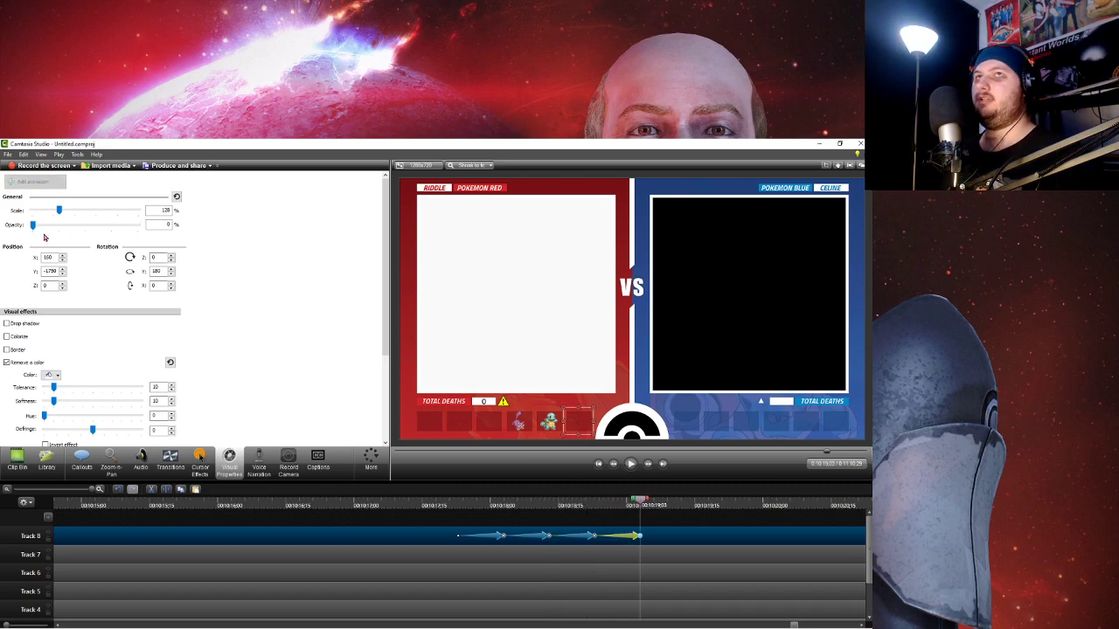
pyautogui.moveTo(33, 229); pyautogui.dragTo(335, 261)
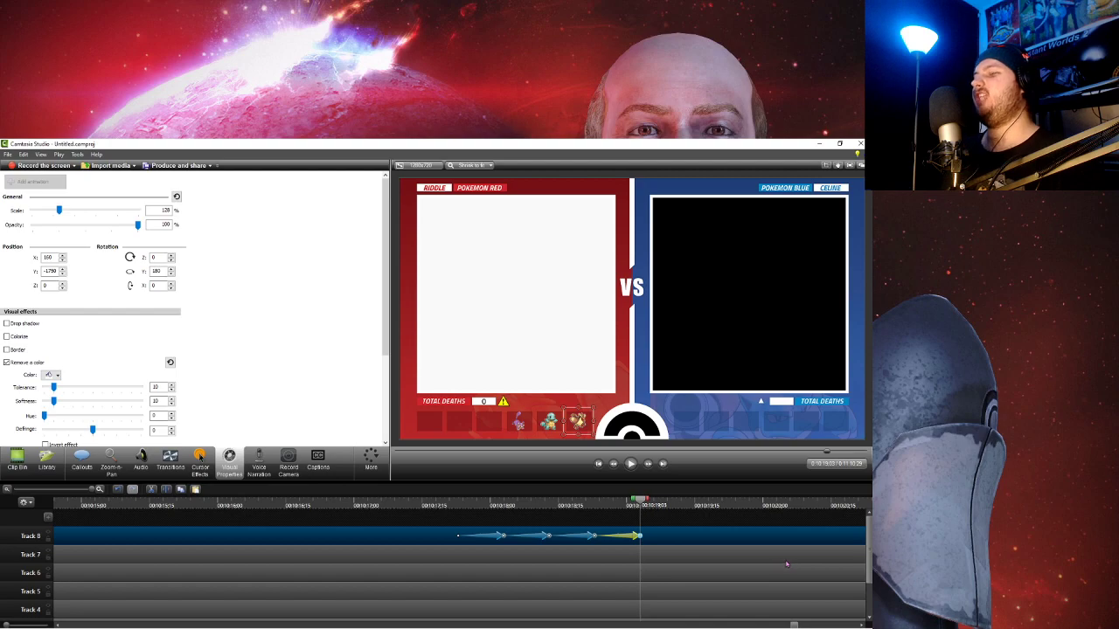
# - Add a fifth animation to the Pidgey sprite on Track 8 directly after the last blink
pyautogui.scroll(-2, 786, 564)
pyautogui.scroll(3, 530, 534)
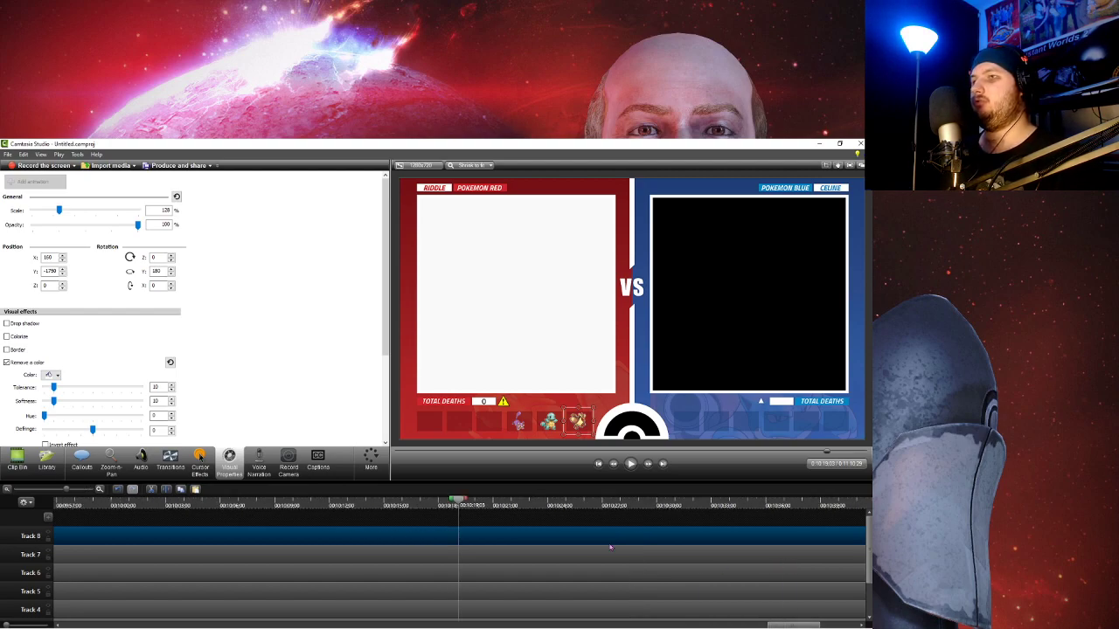
pyautogui.click(471, 530)
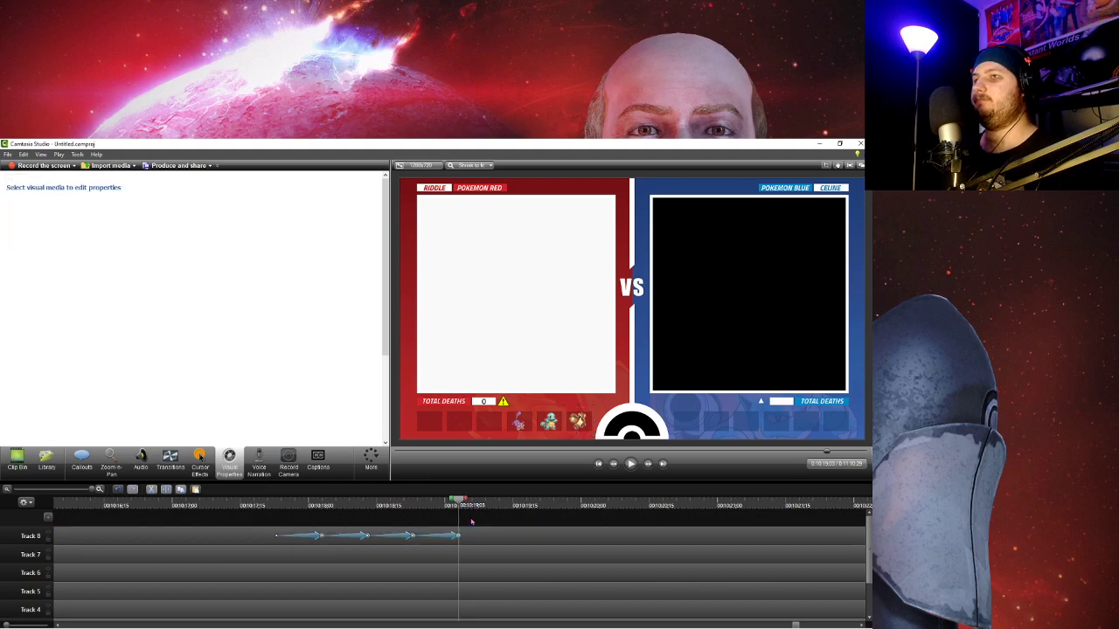
pyautogui.hotkey('ctrl', 'v')
pyautogui.click(484, 535)
pyautogui.hotkey('ctrl', 'v')
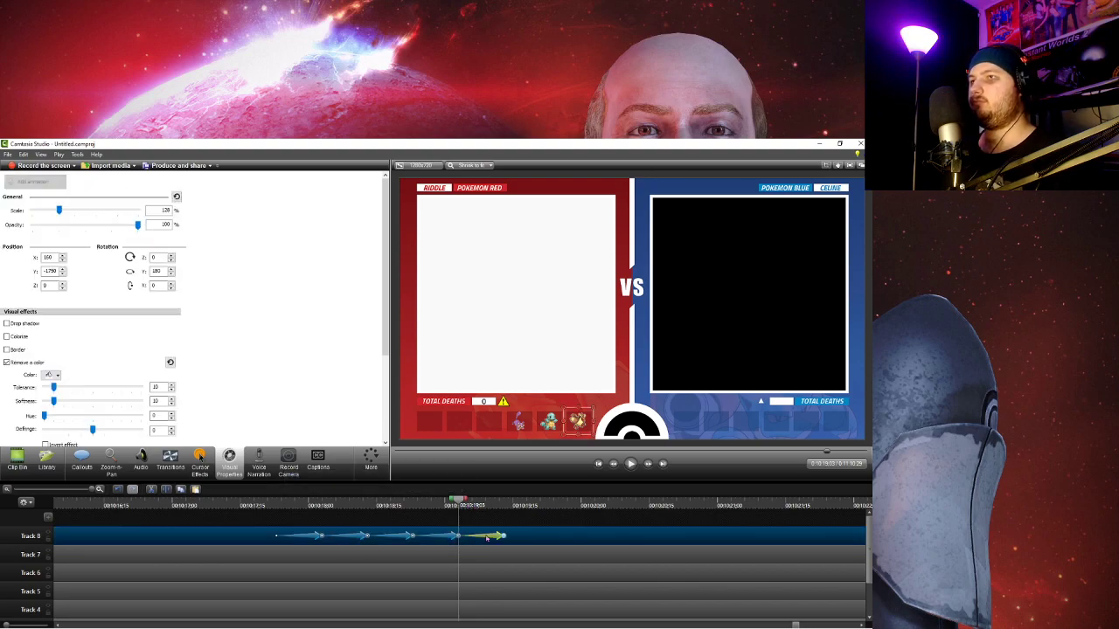
# - Adjust the Pidgey sprite's fifth animation to run from about 0:10:19:08 to 0:10:19:23, ending at 0% opacity
pyautogui.moveTo(457, 504)
pyautogui.mouseDown()
pyautogui.moveTo(492, 504)
pyautogui.moveTo(457, 506)
pyautogui.mouseUp()
pyautogui.moveTo(500, 539)
pyautogui.mouseDown()
pyautogui.moveTo(521, 537)
pyautogui.moveTo(503, 536)
pyautogui.mouseUp()
pyautogui.moveTo(466, 500); pyautogui.dragTo(548, 536)
pyautogui.click(482, 502)
pyautogui.moveTo(481, 502)
pyautogui.mouseDown()
pyautogui.moveTo(457, 502)
pyautogui.moveTo(562, 503)
pyautogui.moveTo(458, 499)
pyautogui.moveTo(487, 502)
pyautogui.mouseUp()
pyautogui.click(583, 505)
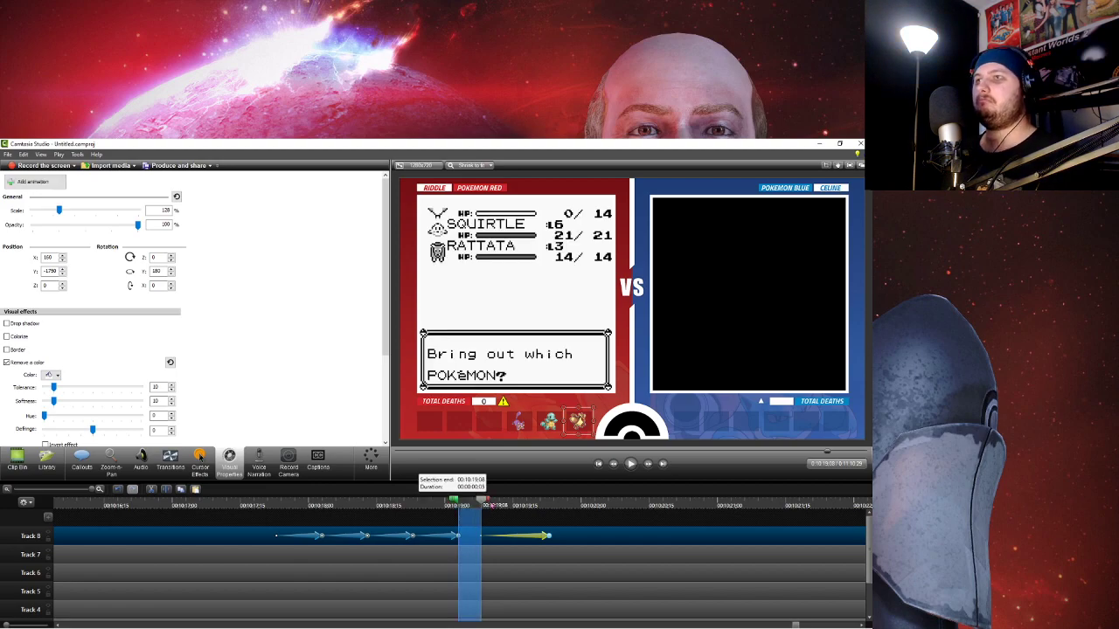
pyautogui.click(457, 505)
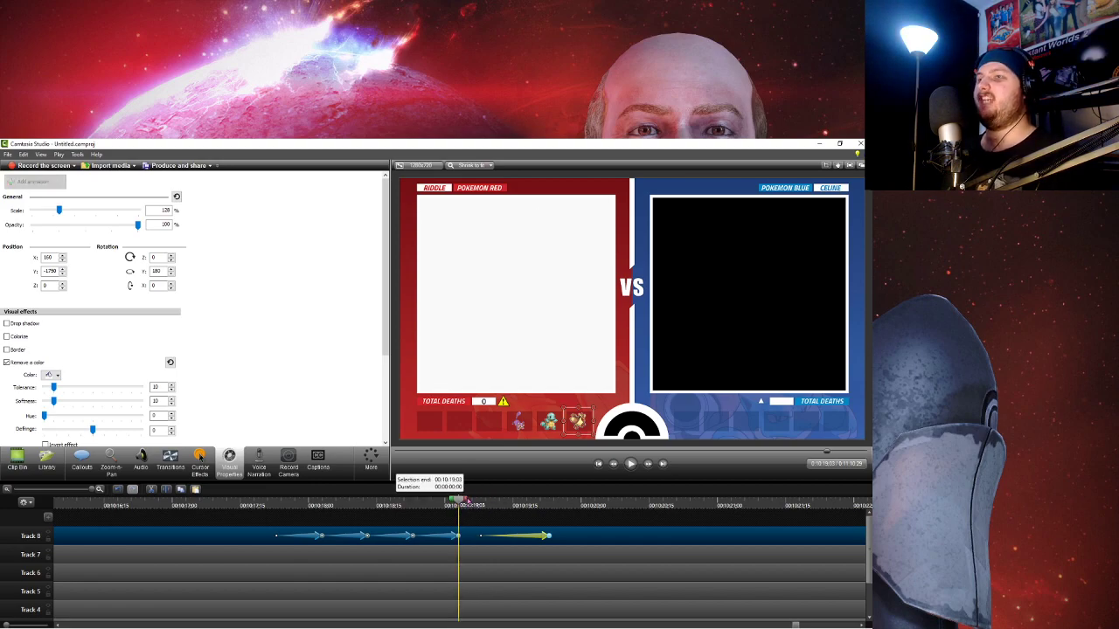
pyautogui.click(552, 505)
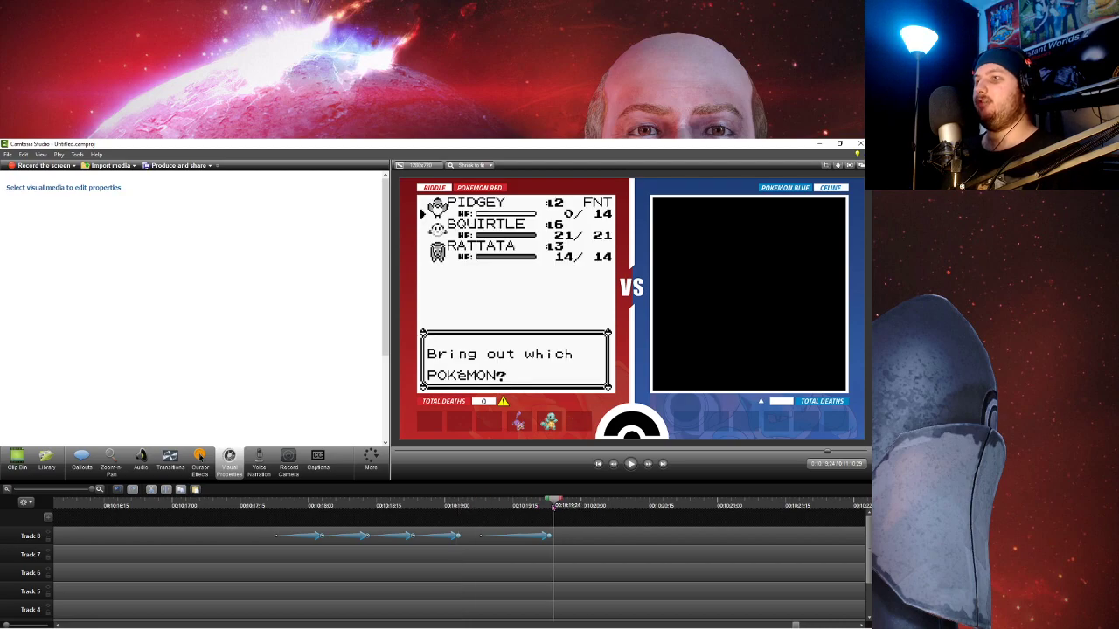
# - Split the Pidgey sprite clip on Track 8 at 0:10:19:23 and delete the part after the cut
pyautogui.click(567, 534)
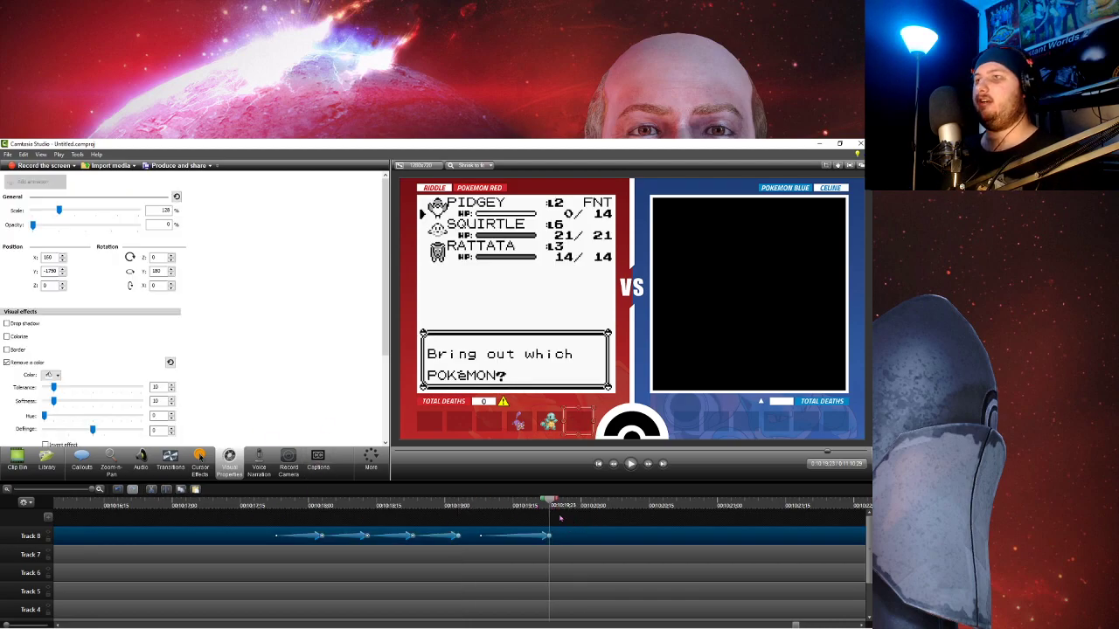
pyautogui.press('s')
pyautogui.press('Delete')
# - Split the Total Deaths text clip on Track 5 at 0:10:19:23 and select the part after the cut
pyautogui.click(531, 558)
pyautogui.click(531, 574)
pyautogui.click(528, 598)
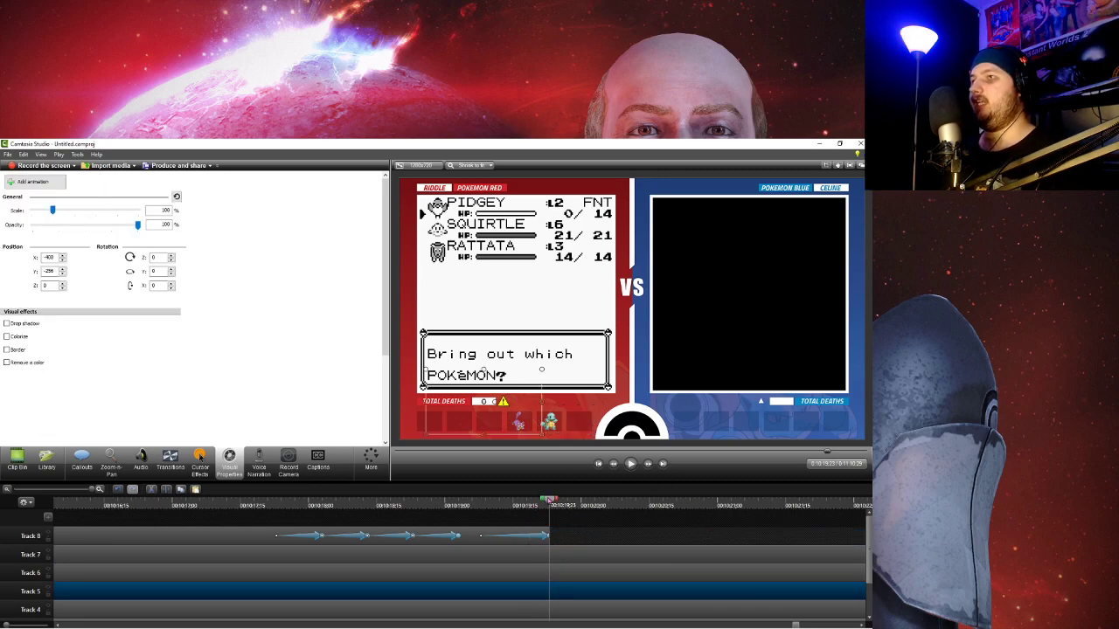
pyautogui.rightClick(549, 500)
pyautogui.click(517, 503)
pyautogui.click(607, 594)
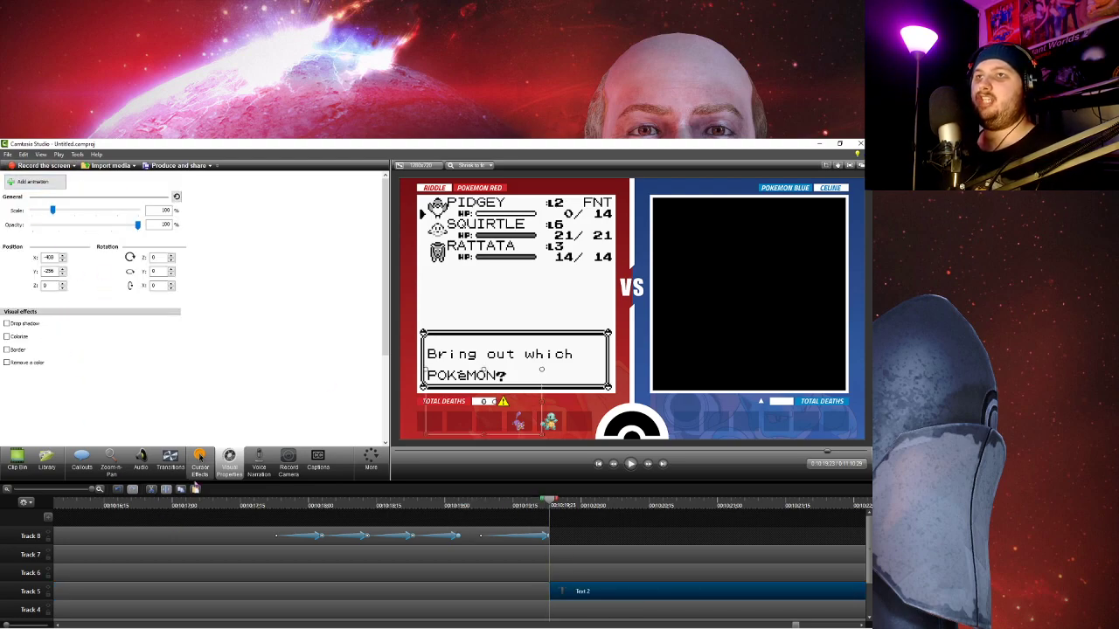
# - Change the Total Deaths text after the cut on Track 5 to 1
pyautogui.click(140, 460)
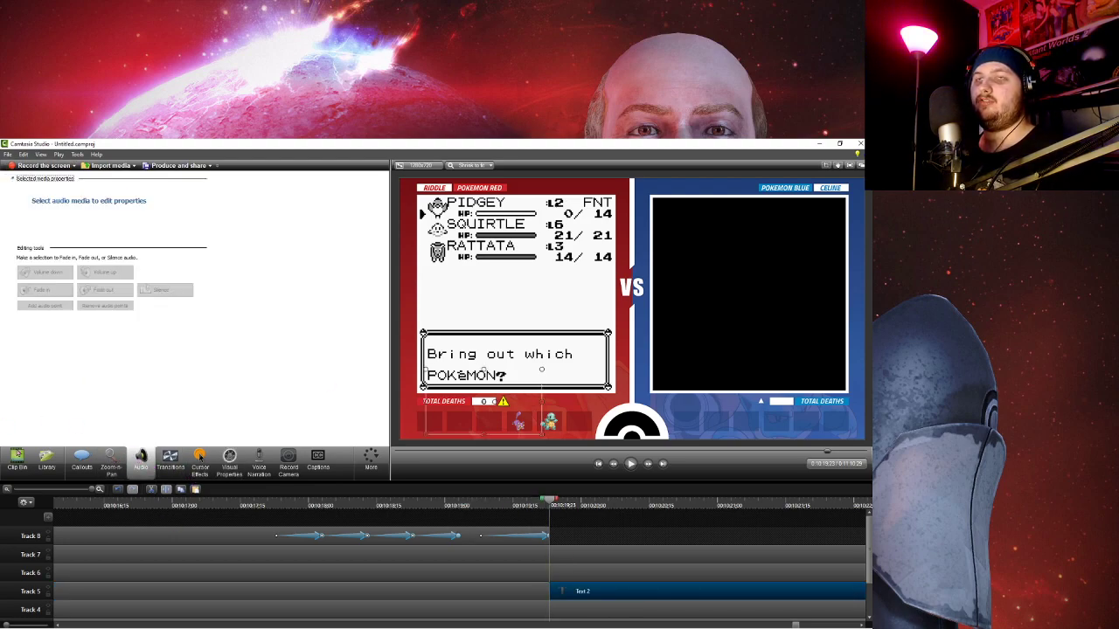
pyautogui.click(82, 461)
pyautogui.doubleClick(98, 288)
pyautogui.write('1')
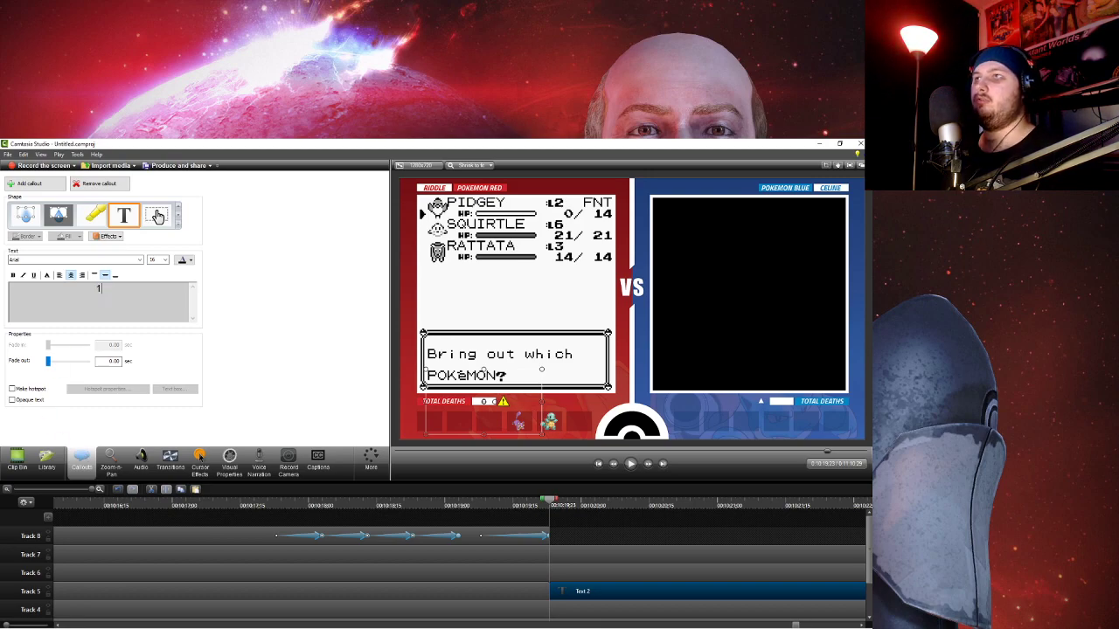
pyautogui.click(594, 535)
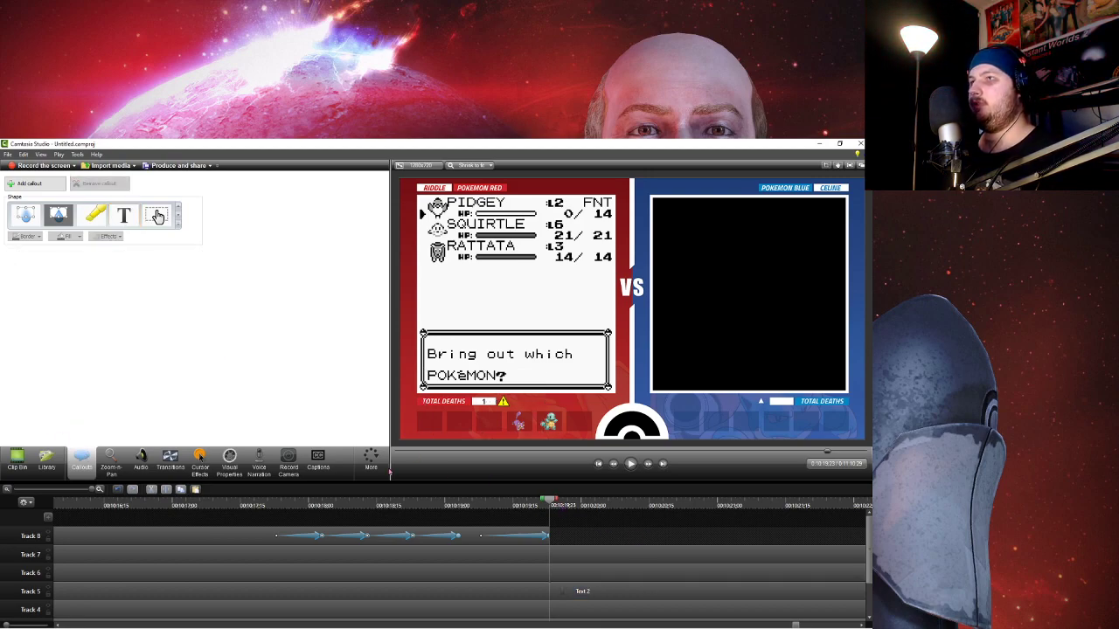
# - Add a Fade transition at the cut between the two Total Deaths text clips on Track 5
pyautogui.click(578, 594)
pyautogui.click(229, 461)
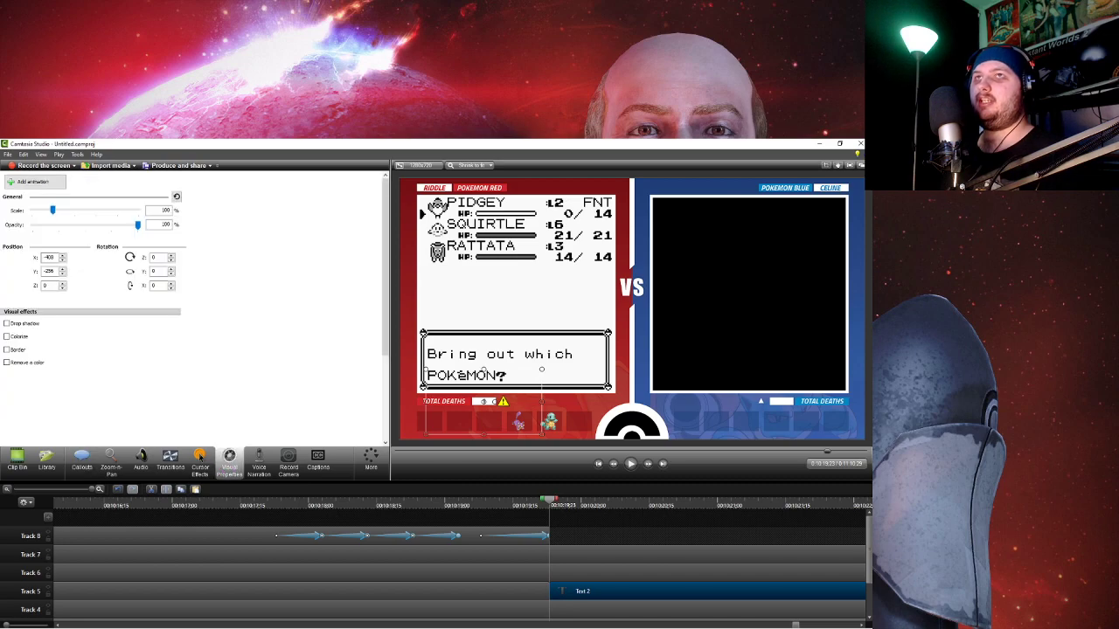
pyautogui.click(200, 458)
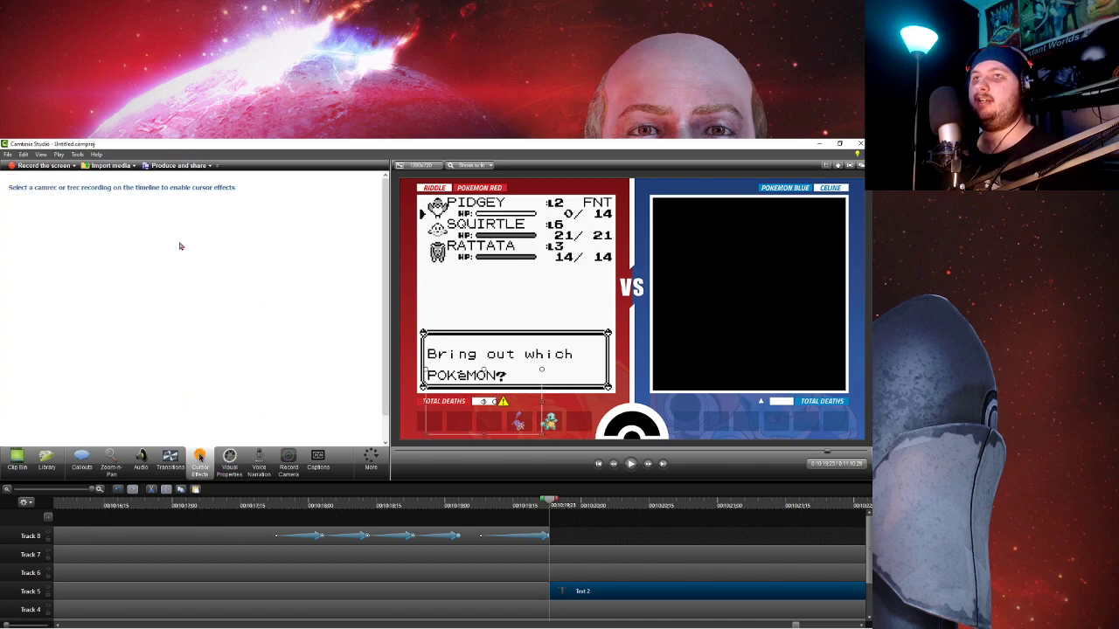
pyautogui.click(170, 459)
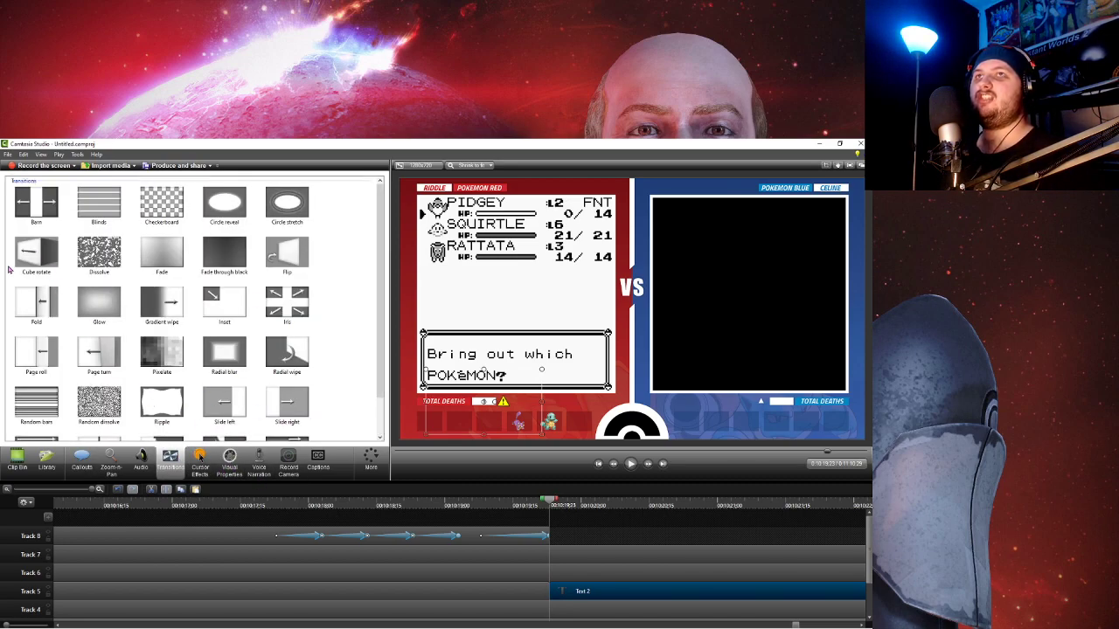
pyautogui.moveTo(162, 256); pyautogui.dragTo(579, 595)
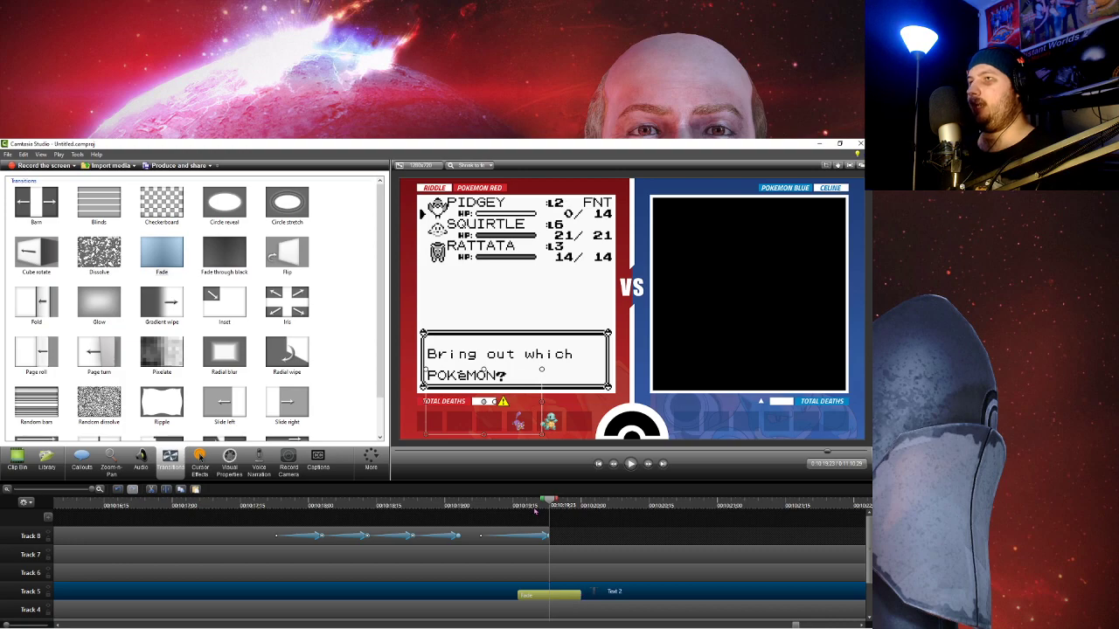
# - Shorten the Fade transition between the Total Deaths text clips to 00:10 and preview the counter change
pyautogui.click(573, 523)
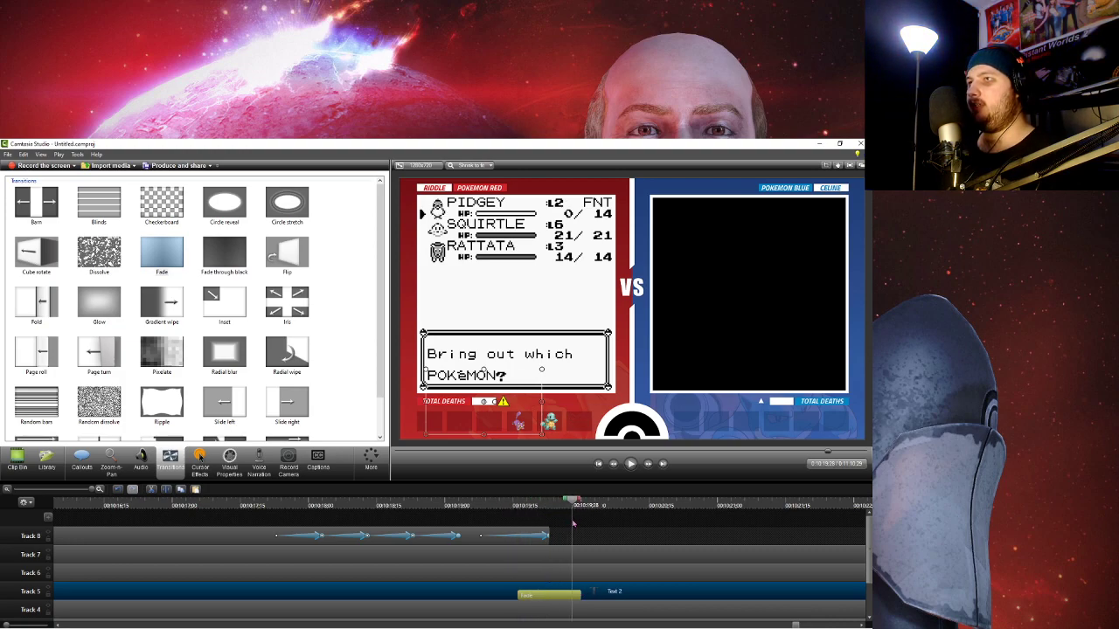
pyautogui.moveTo(573, 505); pyautogui.dragTo(458, 505)
pyautogui.click(578, 598)
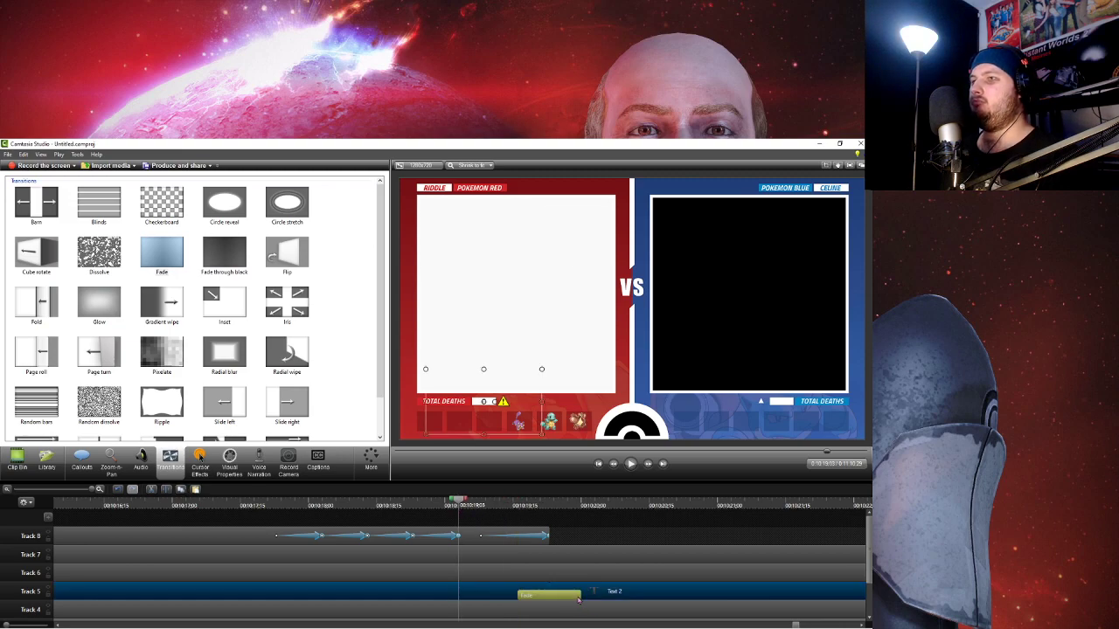
pyautogui.moveTo(578, 595); pyautogui.dragTo(571, 595)
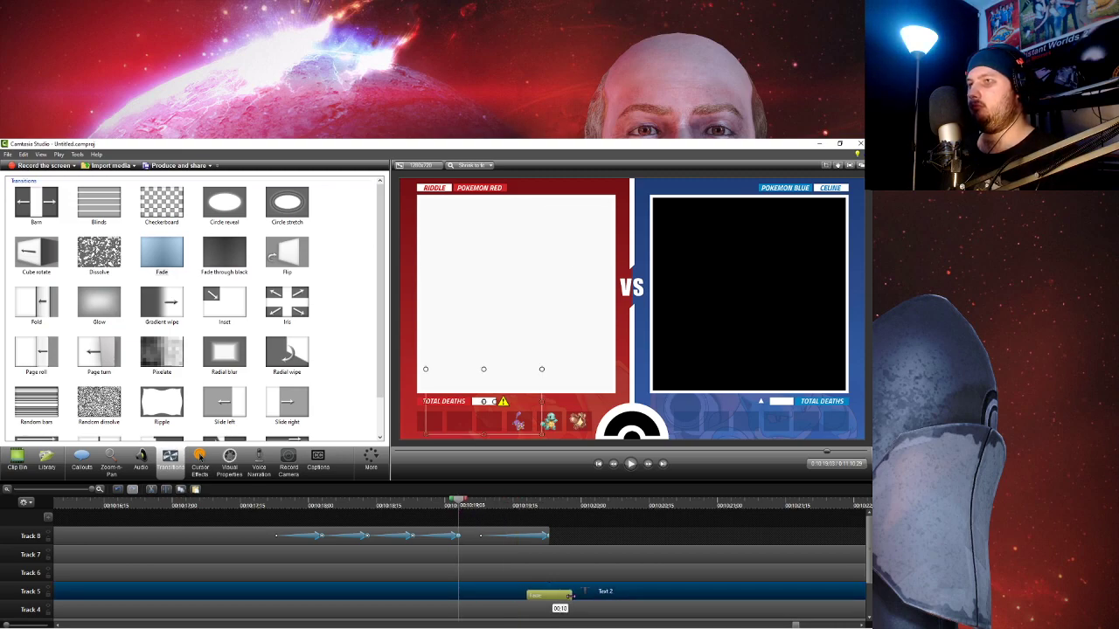
pyautogui.click(512, 504)
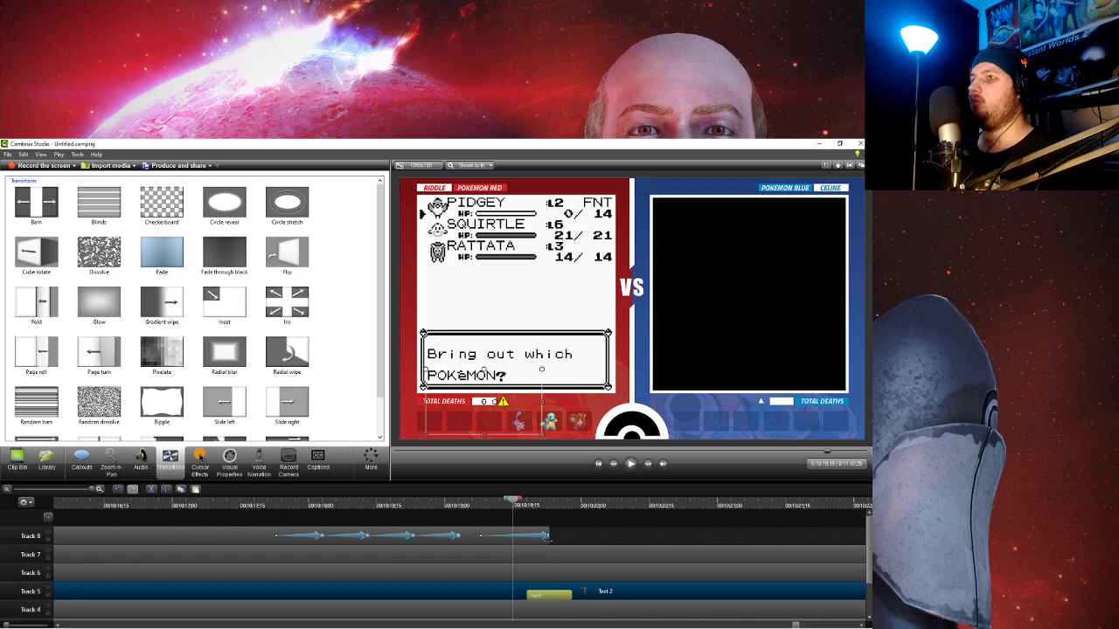
pyautogui.click(547, 535)
pyautogui.moveTo(513, 500); pyautogui.dragTo(615, 516)
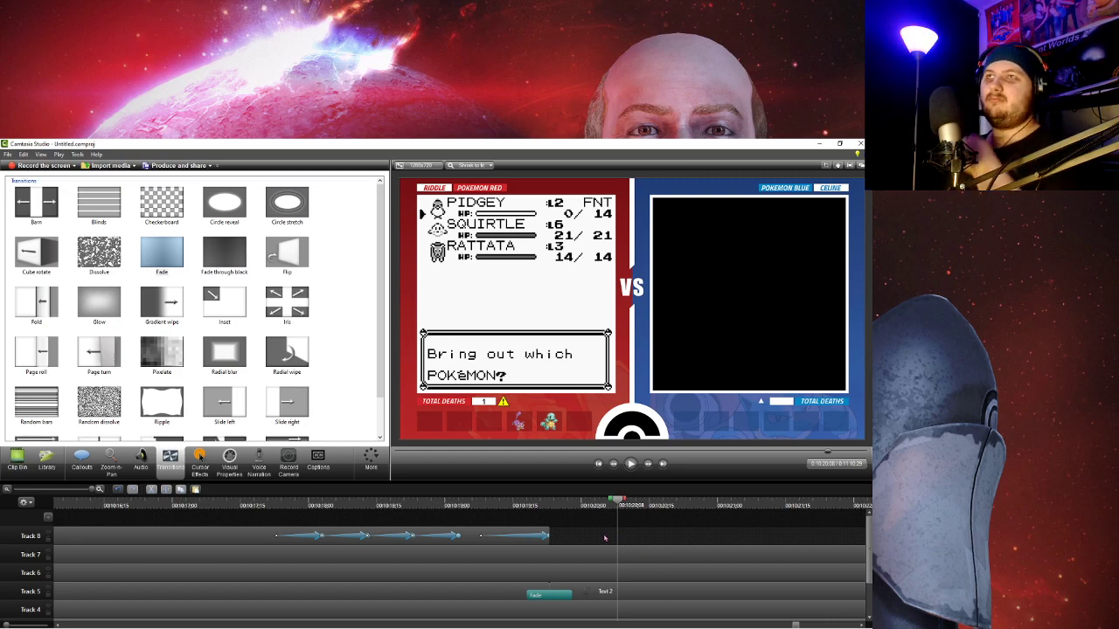
# - Select the yellow warning icon clip on Track 4 and open its visual properties
pyautogui.click(506, 409)
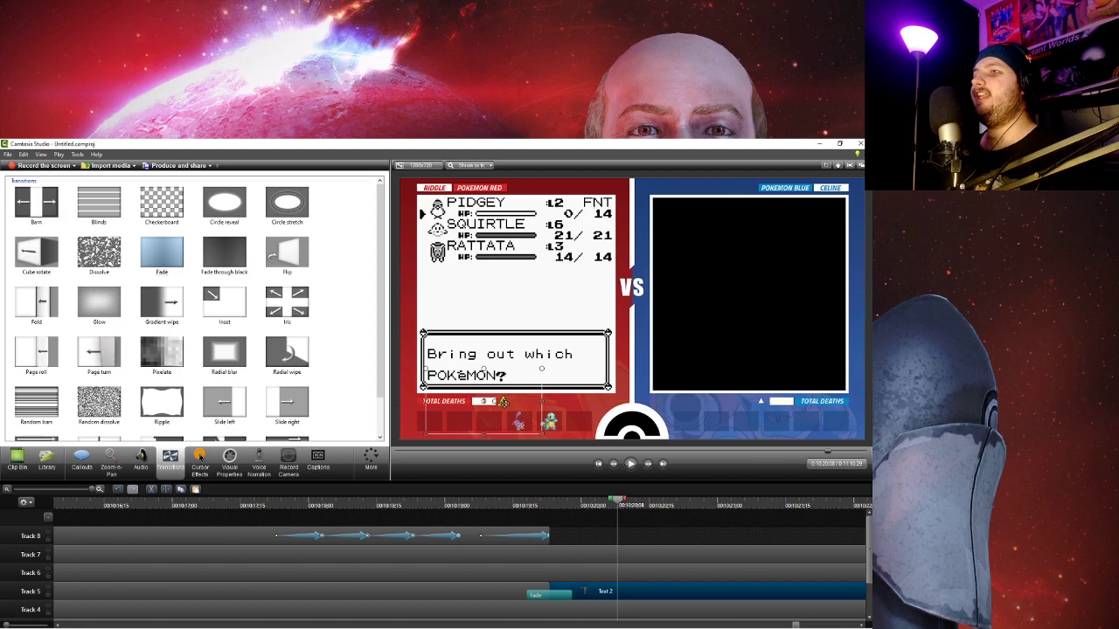
pyautogui.scroll(-2, 646, 568)
pyautogui.click(455, 567)
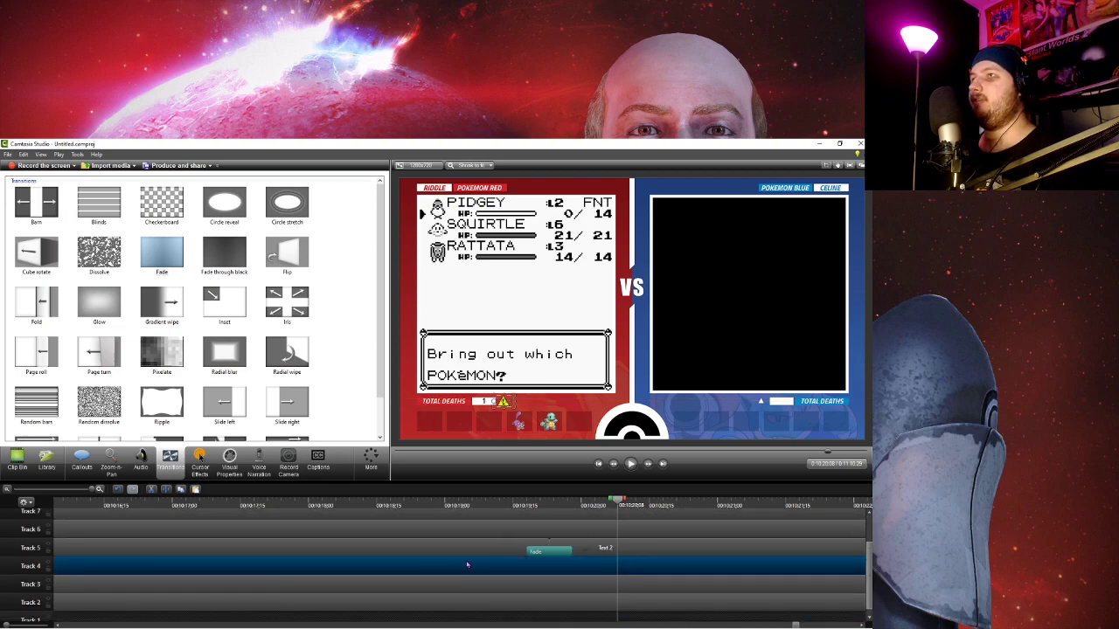
pyautogui.click(16, 460)
pyautogui.click(229, 460)
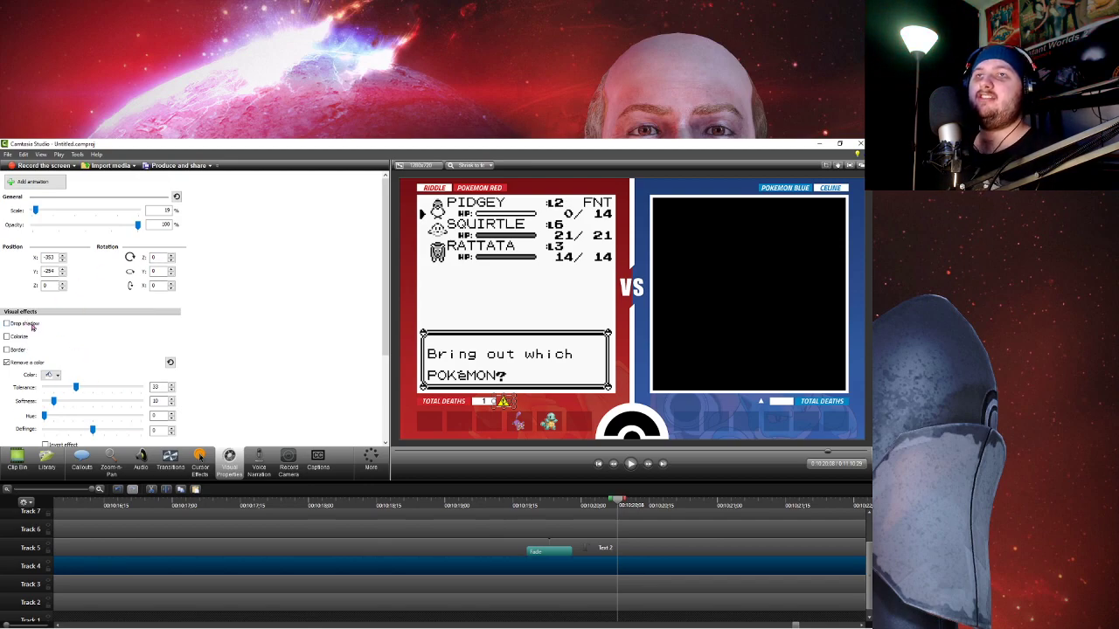
# - Try the Colorize effect with a reduced amount on the warning icon, and remove the effect
pyautogui.click(8, 336)
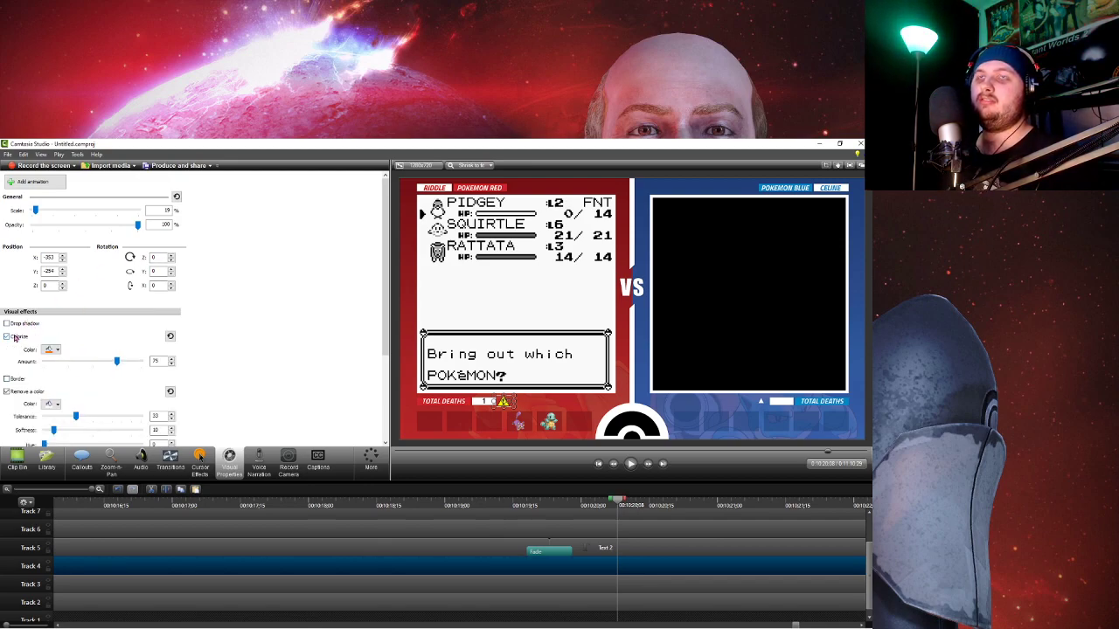
pyautogui.moveTo(117, 361); pyautogui.dragTo(41, 361)
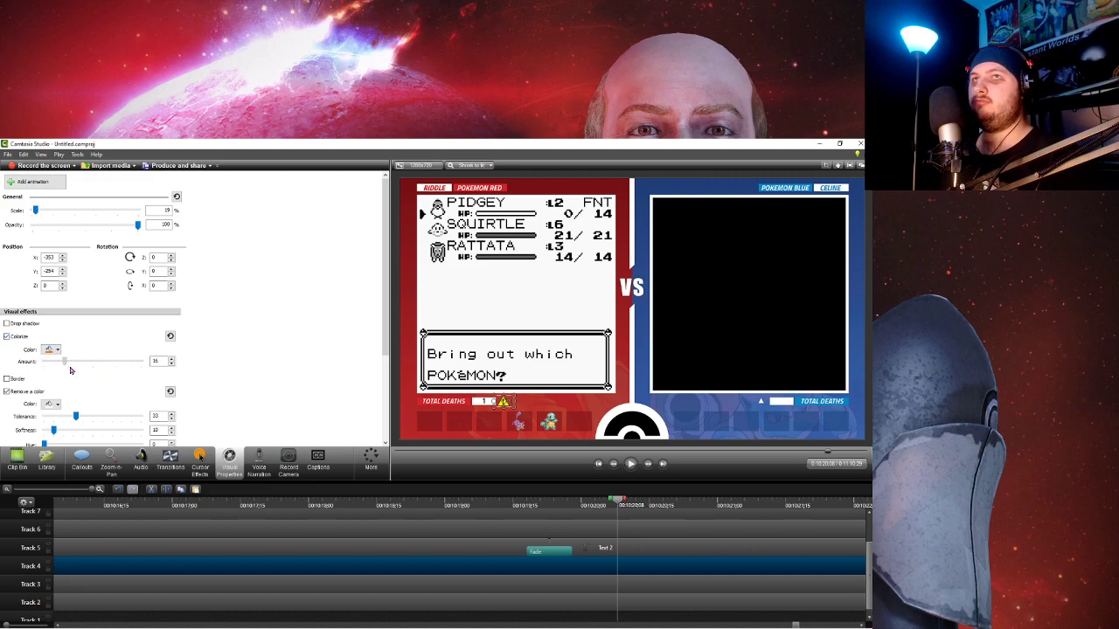
pyautogui.click(18, 338)
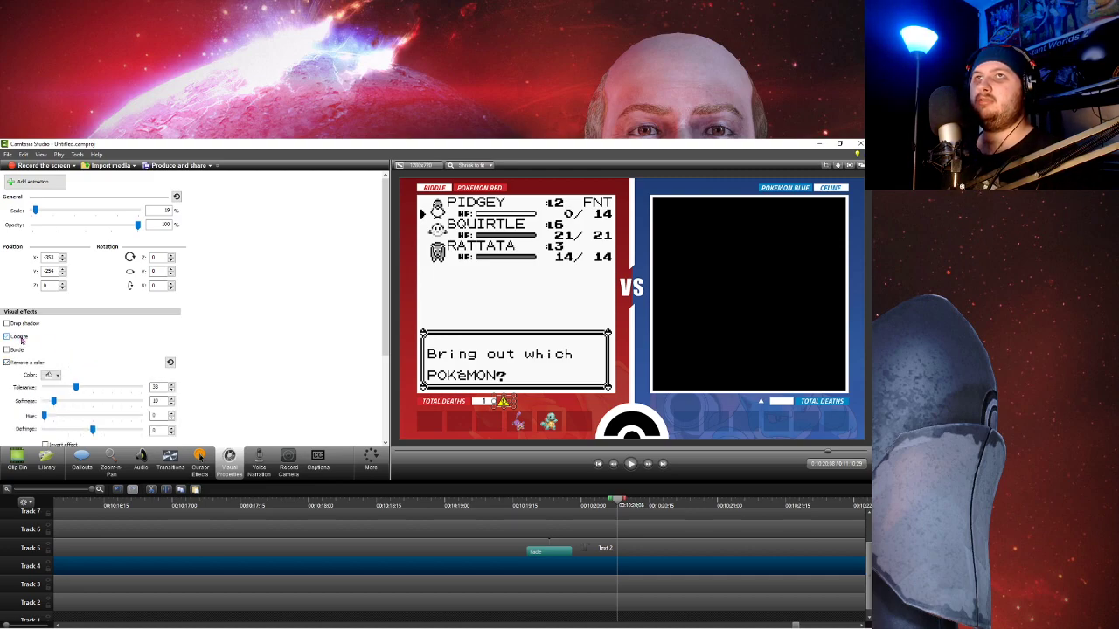
# - Try hue 100 and tolerance 0 in the warning icon's Remove a color effect, checking it at 0:10:18:16
pyautogui.scroll(-1, 302, 351)
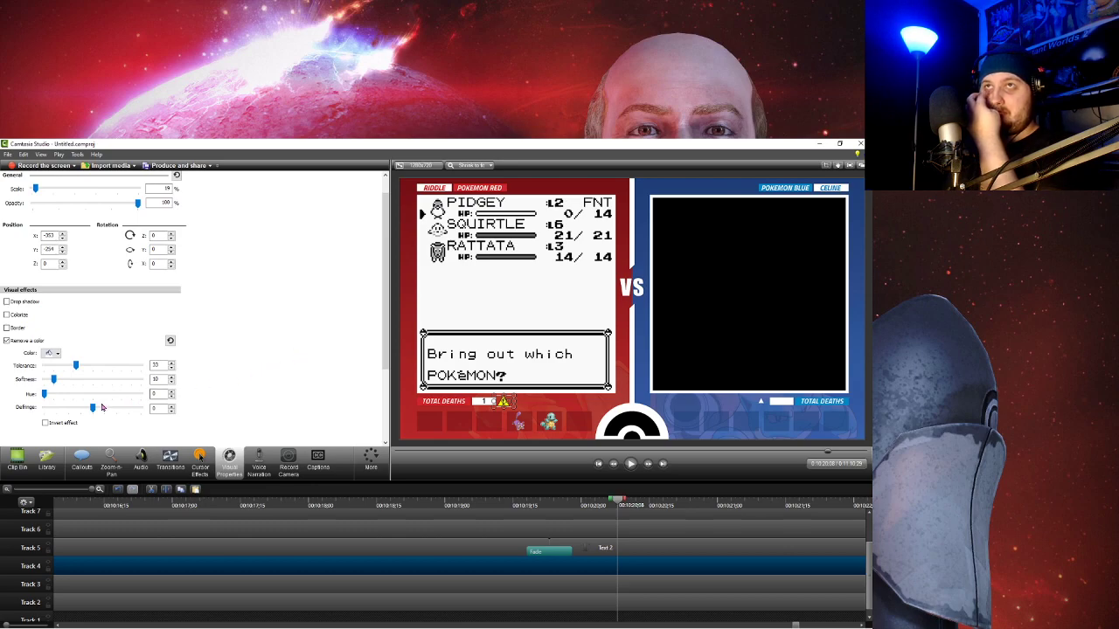
pyautogui.moveTo(48, 398); pyautogui.dragTo(141, 395)
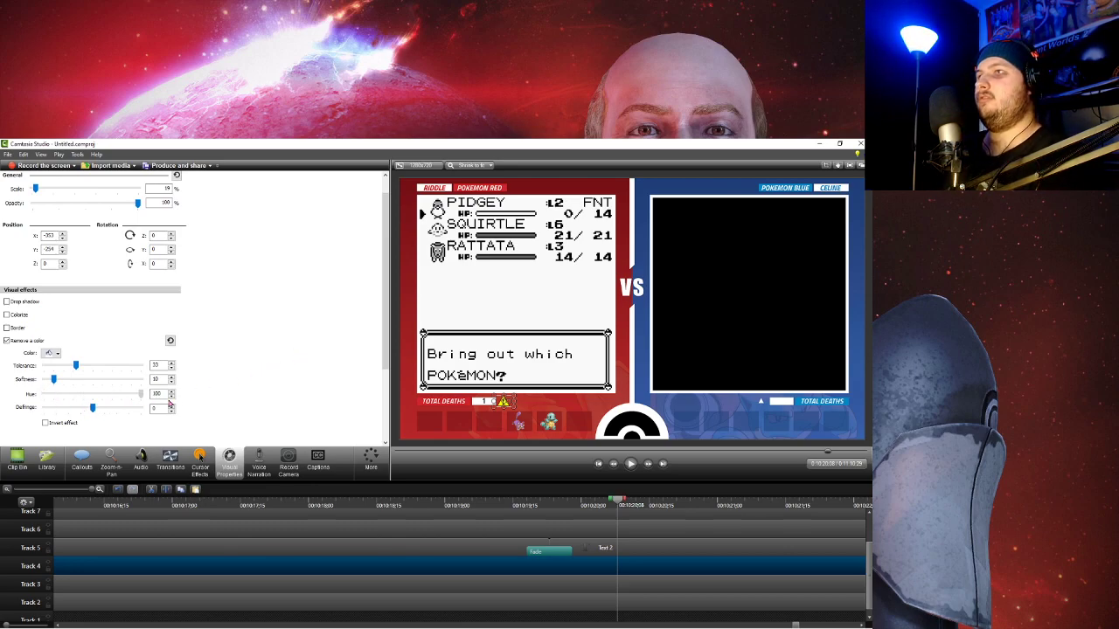
pyautogui.click(446, 505)
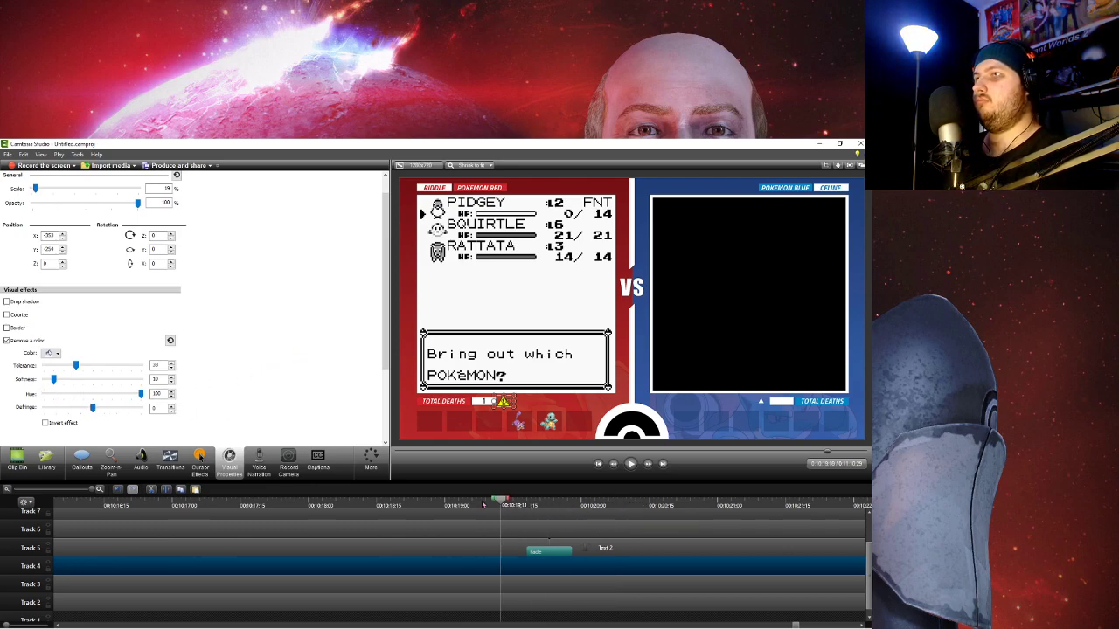
pyautogui.click(381, 506)
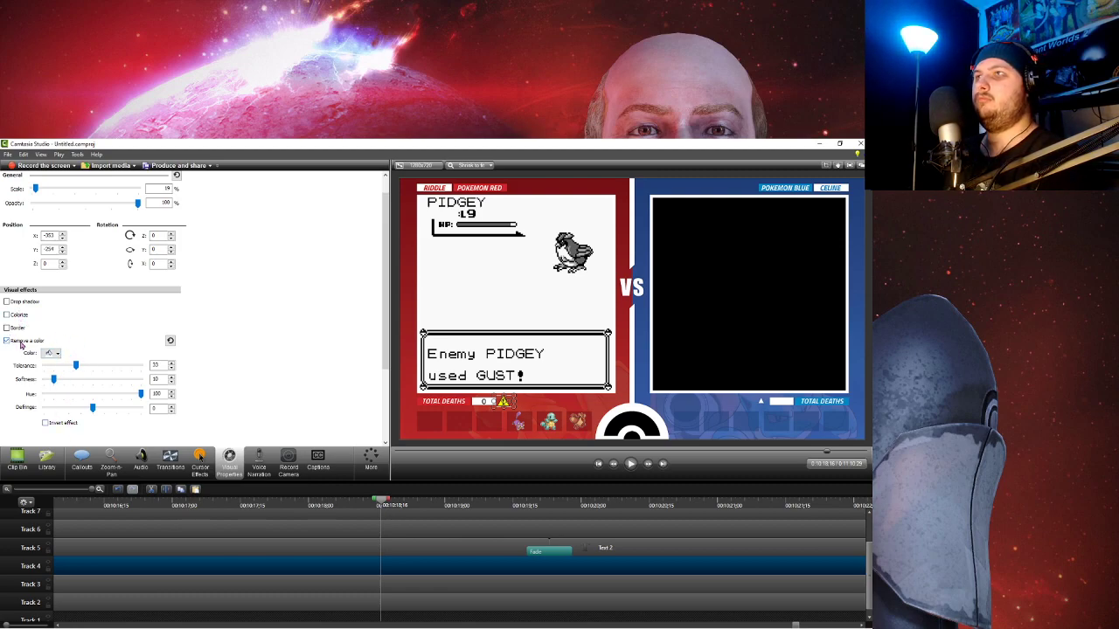
pyautogui.click(21, 345)
pyautogui.click(21, 344)
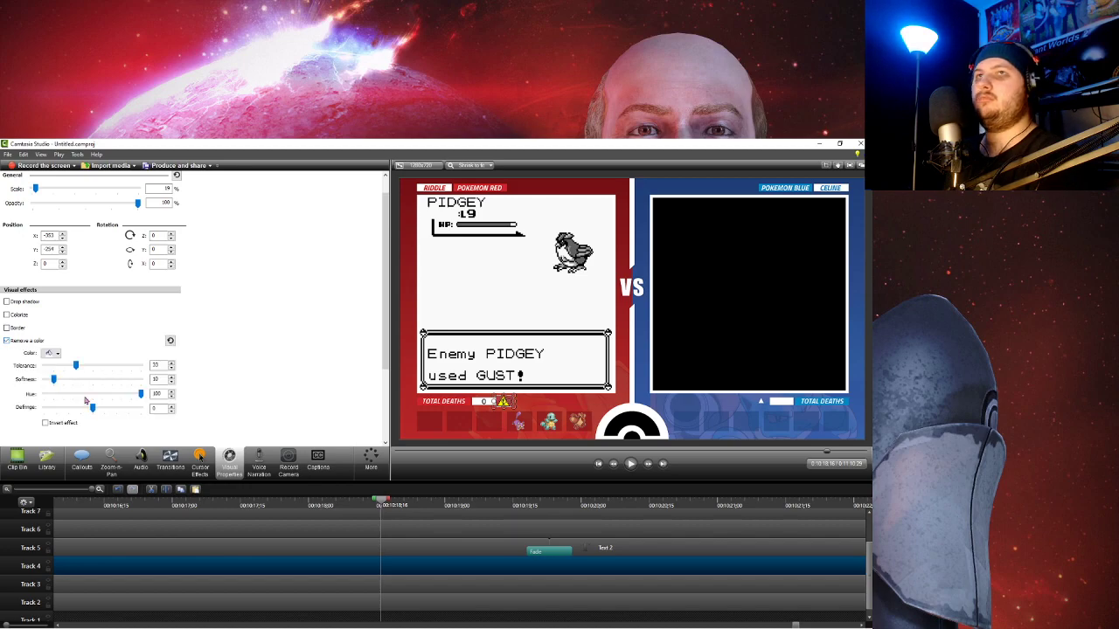
pyautogui.moveTo(75, 365); pyautogui.dragTo(214, 370)
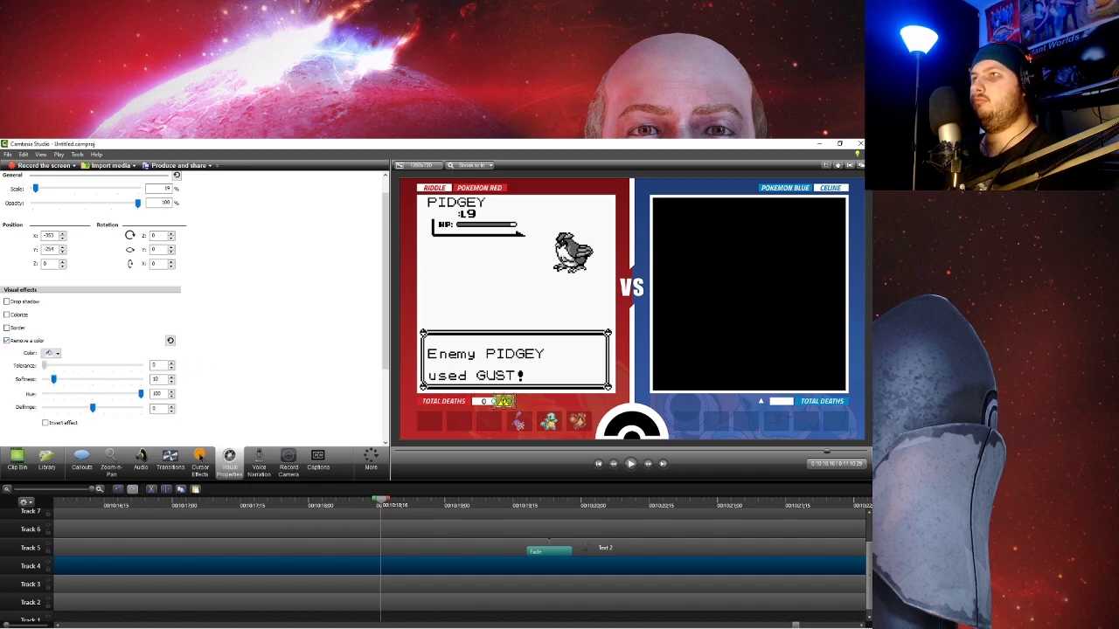
# - Undo the tolerance and hue changes to the warning icon's Remove a color effect
pyautogui.hotkey('ctrl', 'z')
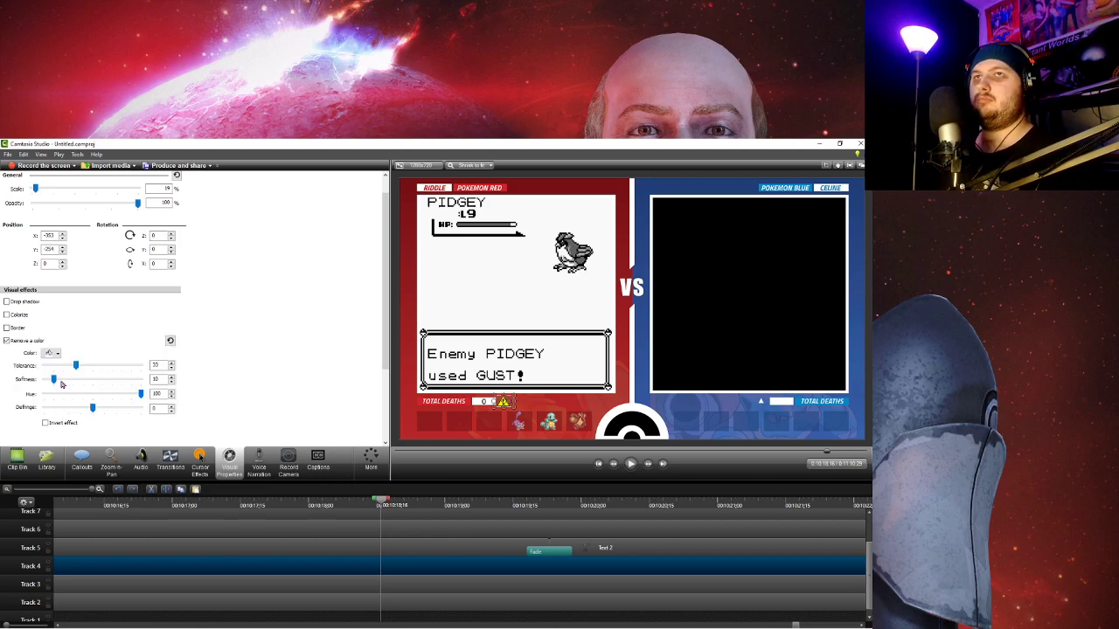
pyautogui.hotkey('ctrl', 'z')
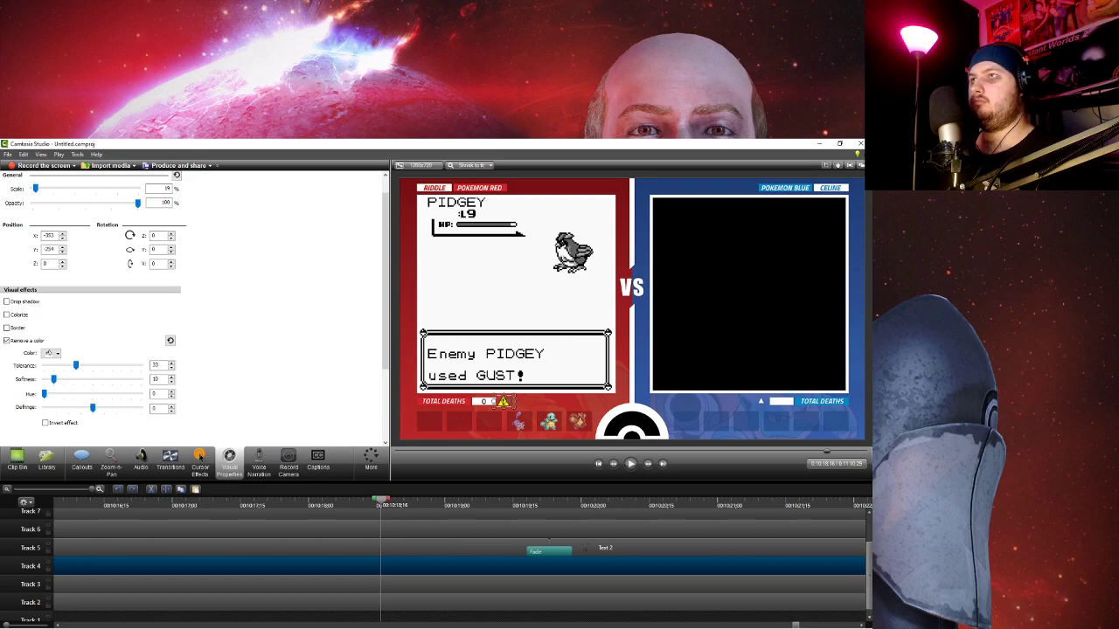
pyautogui.hotkey('ctrl', 'z')
pyautogui.hotkey('ctrl', 'z')
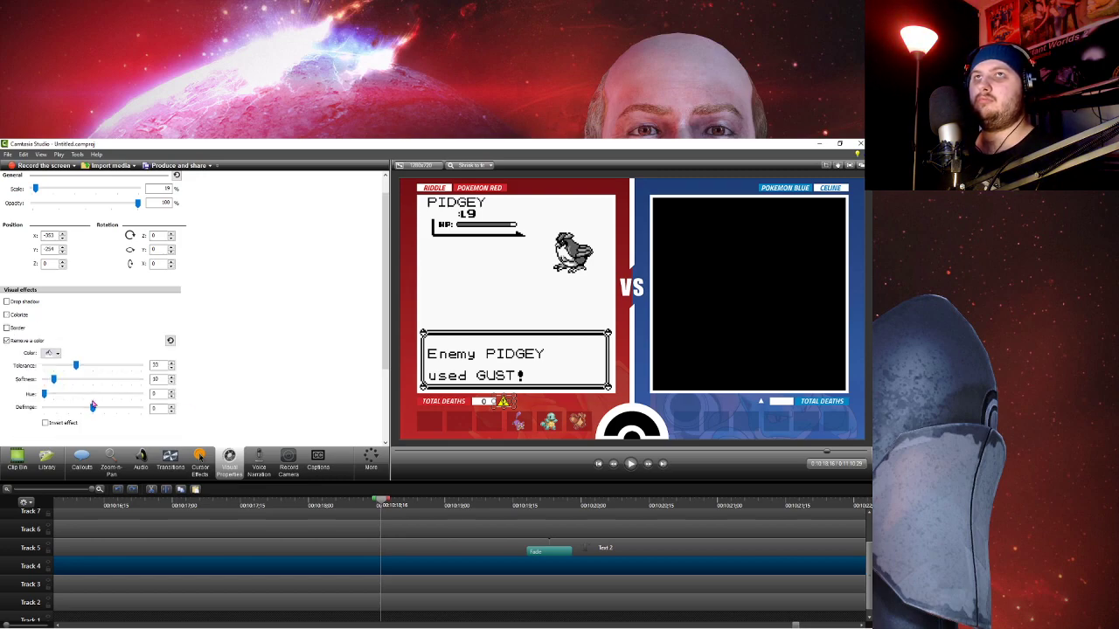
# - Try the Border effect on the warning icon and turn it off
pyautogui.click(17, 329)
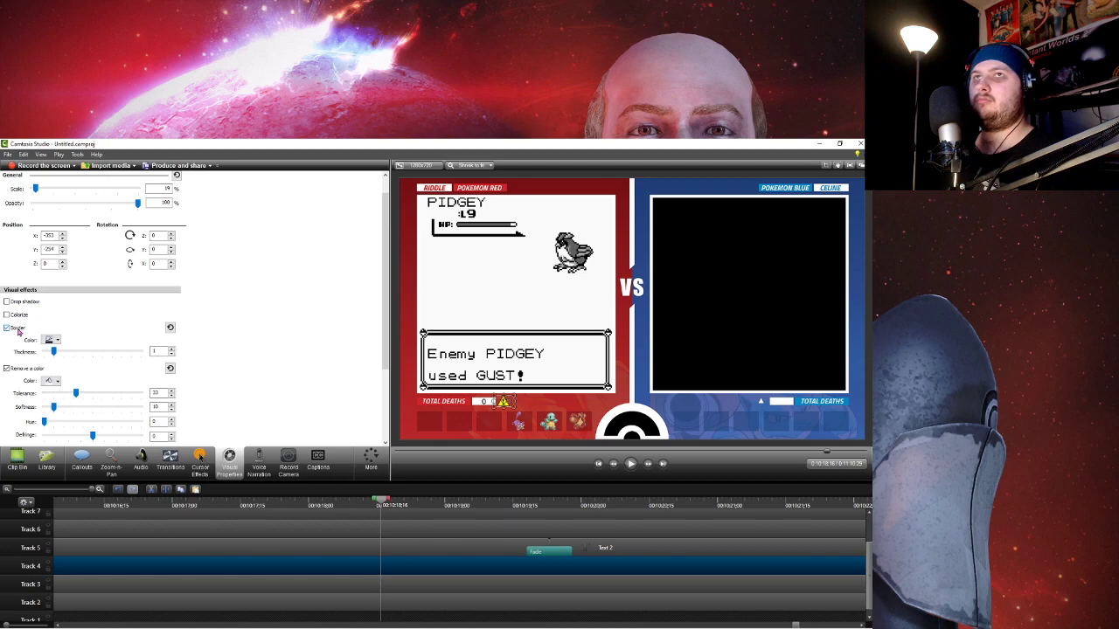
pyautogui.click(8, 329)
pyautogui.scroll(1, 306, 329)
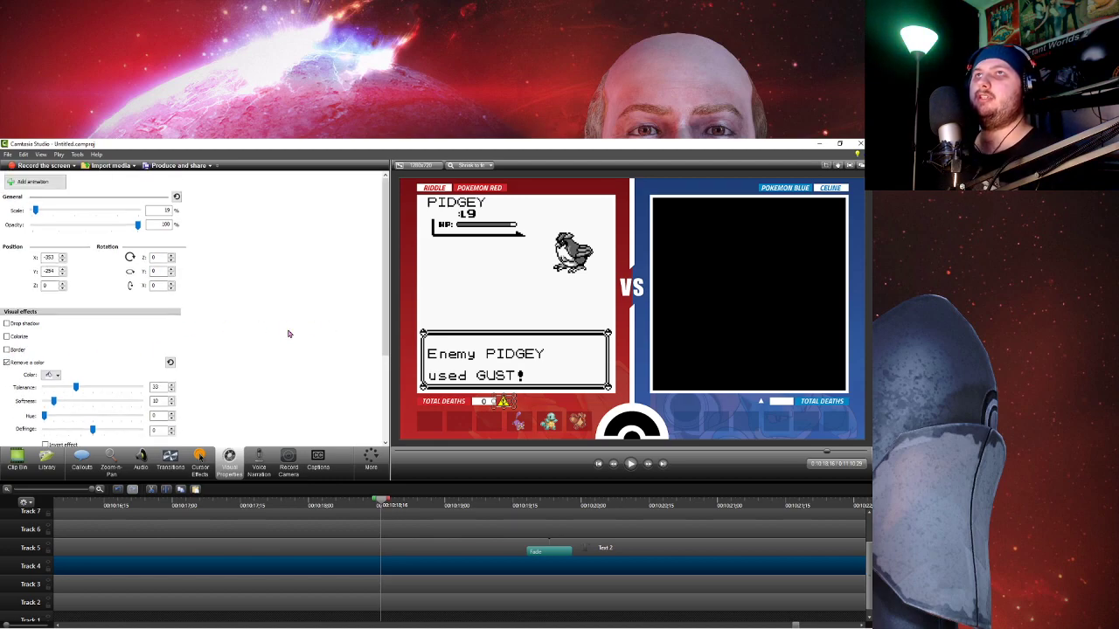
pyautogui.scroll(-4, 288, 334)
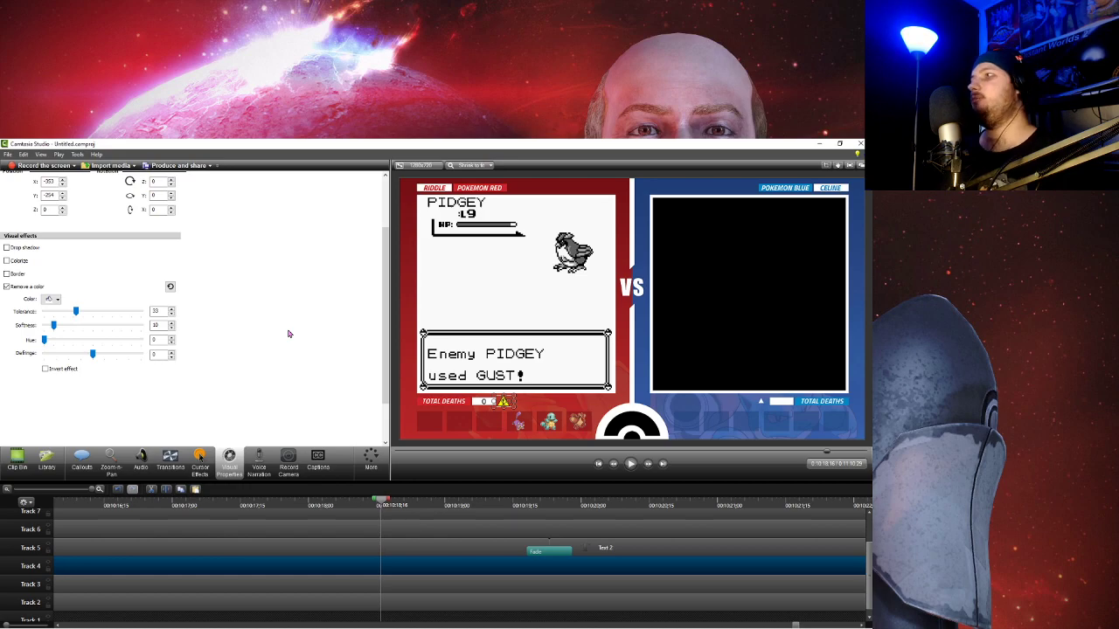
# - Try different defringe and tolerance amounts for the warning icon's color removal and undo them
pyautogui.moveTo(92, 355)
pyautogui.mouseDown()
pyautogui.moveTo(27, 358)
pyautogui.moveTo(94, 362)
pyautogui.mouseUp()
pyautogui.click(89, 358)
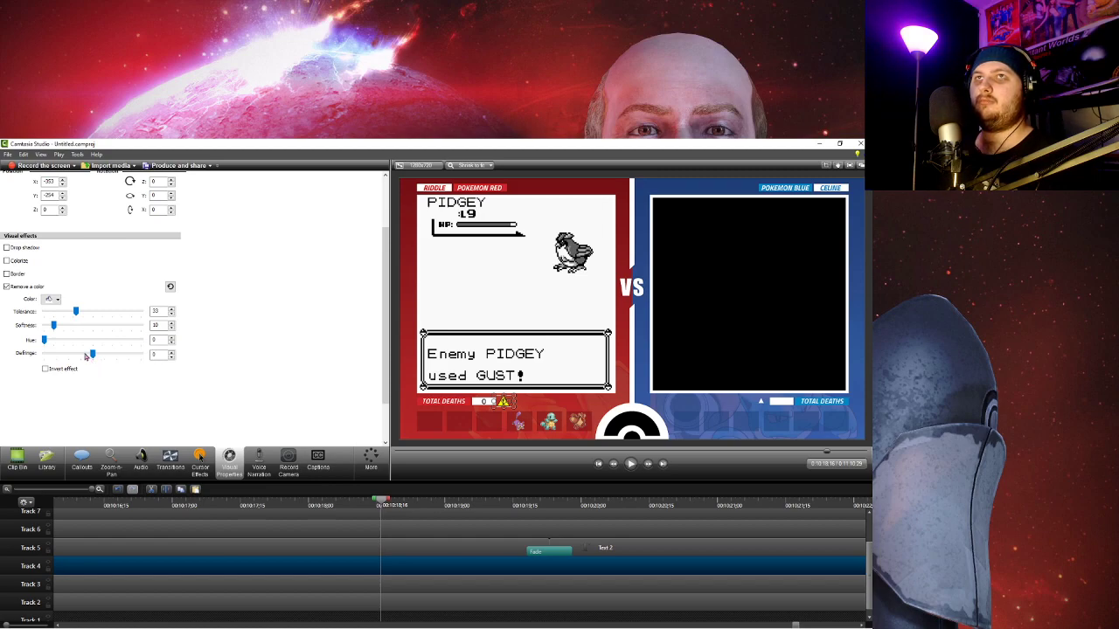
pyautogui.click(57, 300)
pyautogui.click(299, 346)
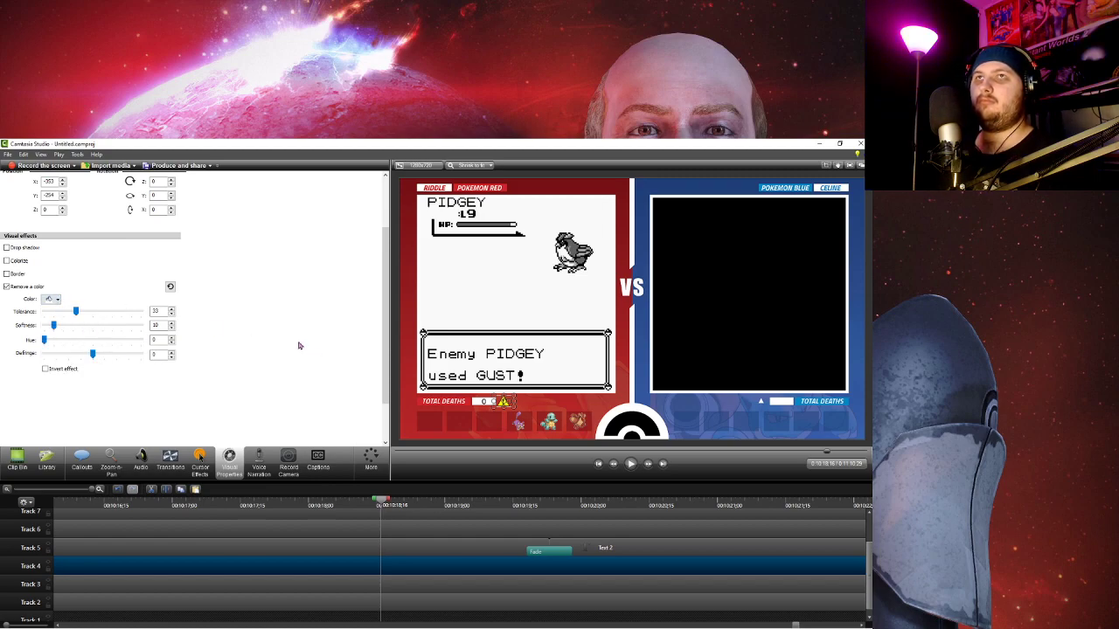
pyautogui.moveTo(75, 311); pyautogui.dragTo(43, 340)
pyautogui.hotkey('ctrl', 'z')
pyautogui.hotkey('ctrl', 'z')
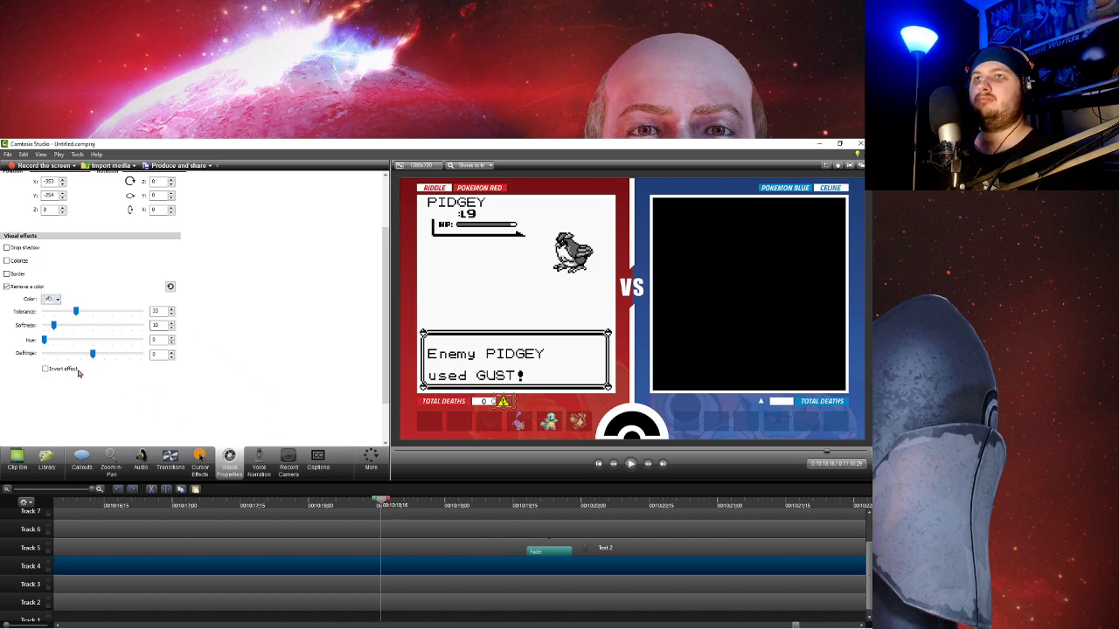
# - Turn on the Colorize effect for the warning icon, using white at an amount of 100
pyautogui.click(22, 262)
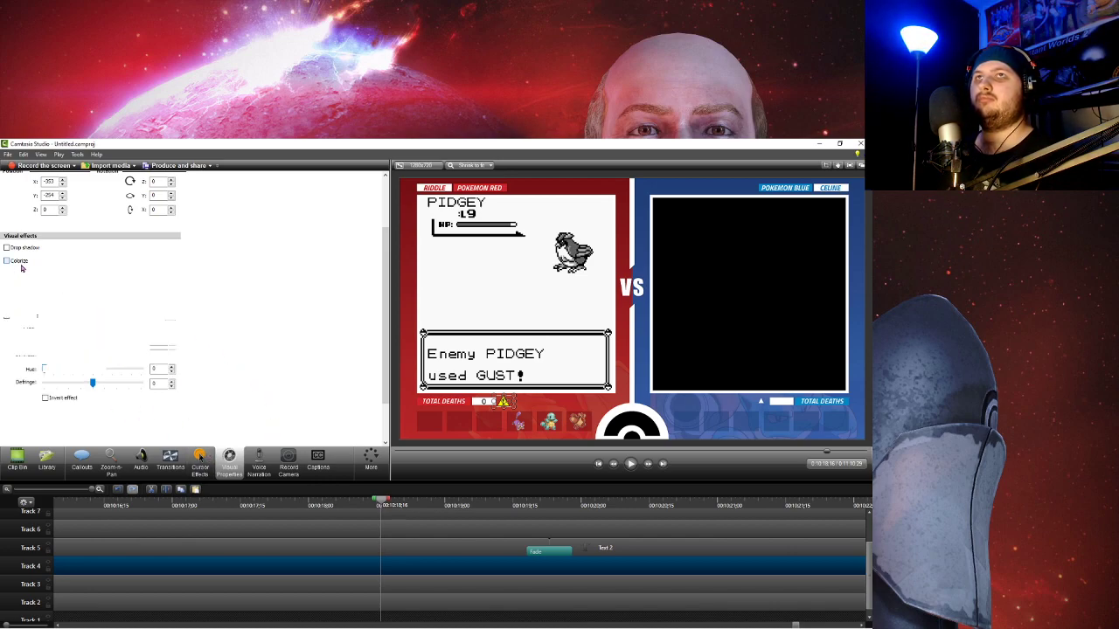
pyautogui.click(49, 274)
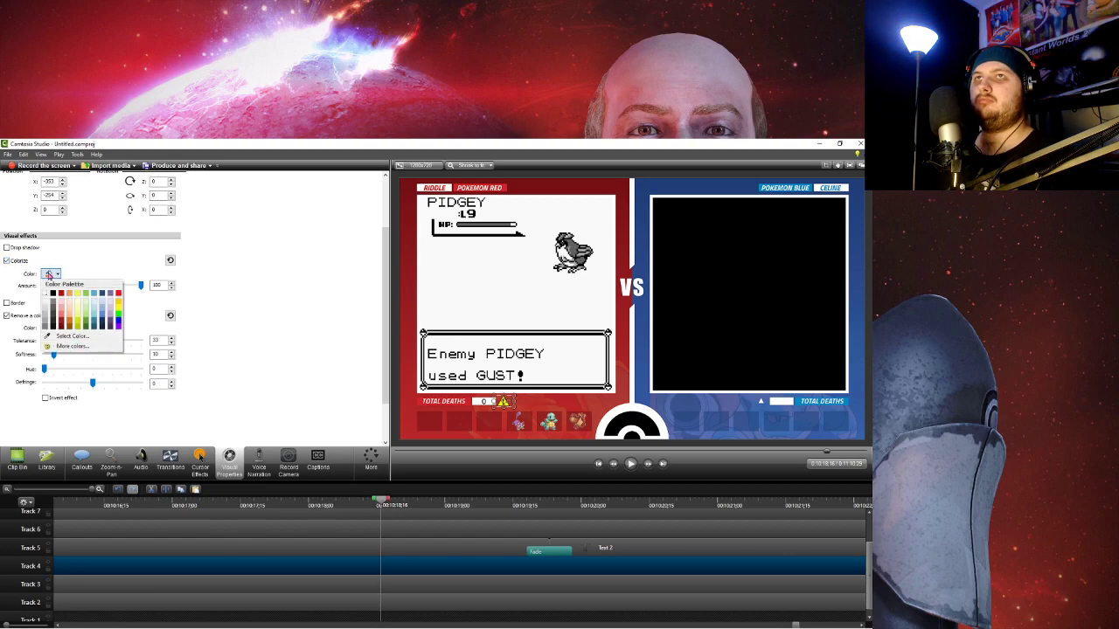
pyautogui.click(47, 298)
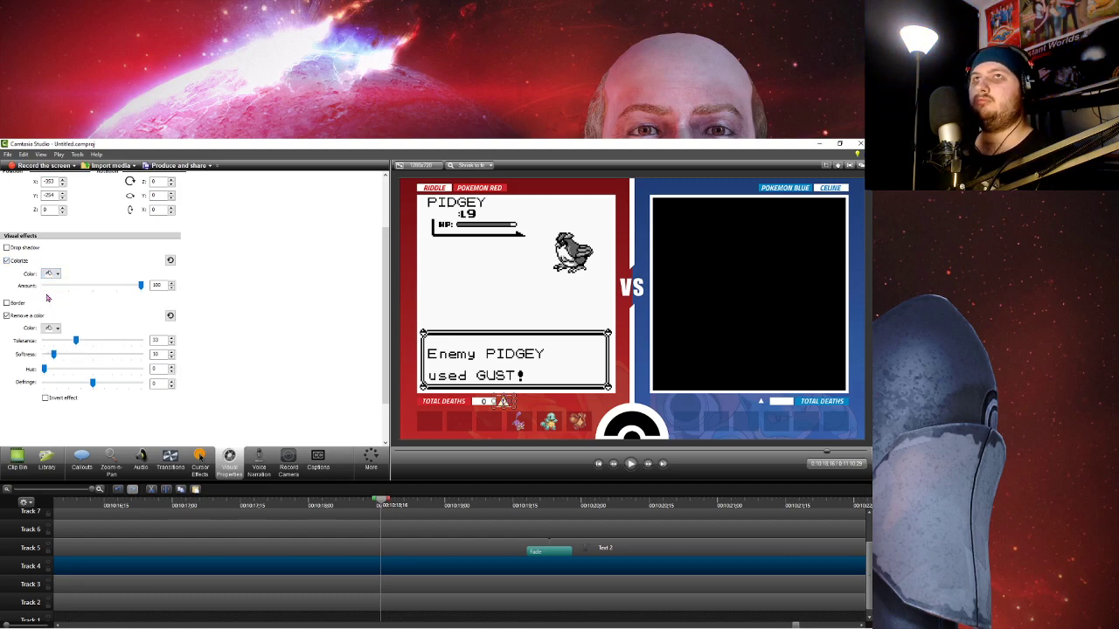
pyautogui.scroll(1, 503, 570)
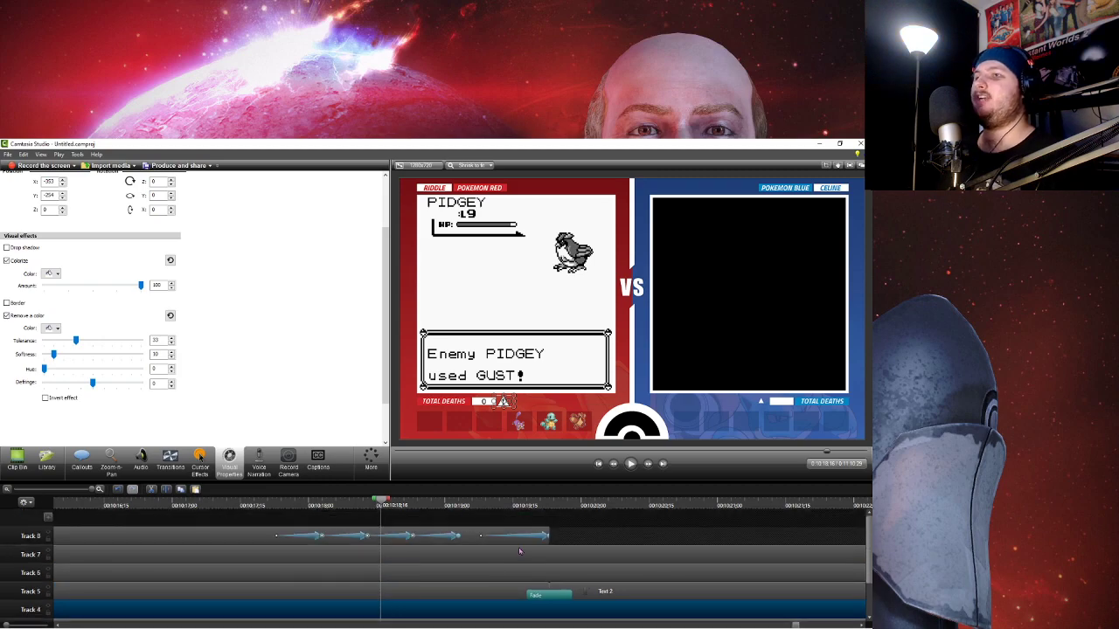
pyautogui.click(512, 559)
pyautogui.click(593, 581)
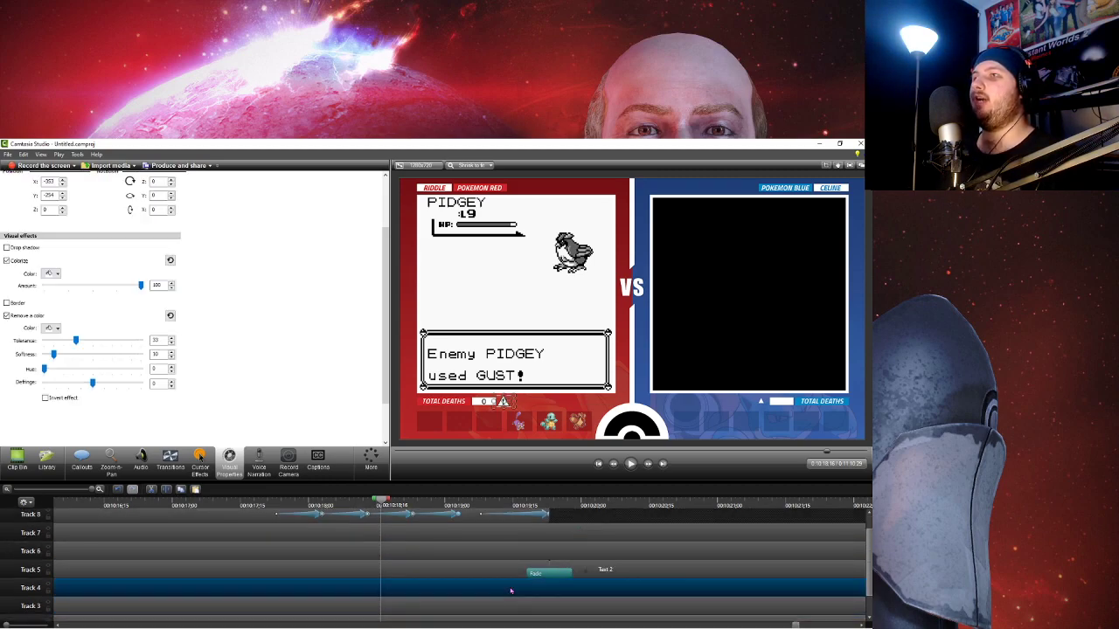
pyautogui.click(56, 273)
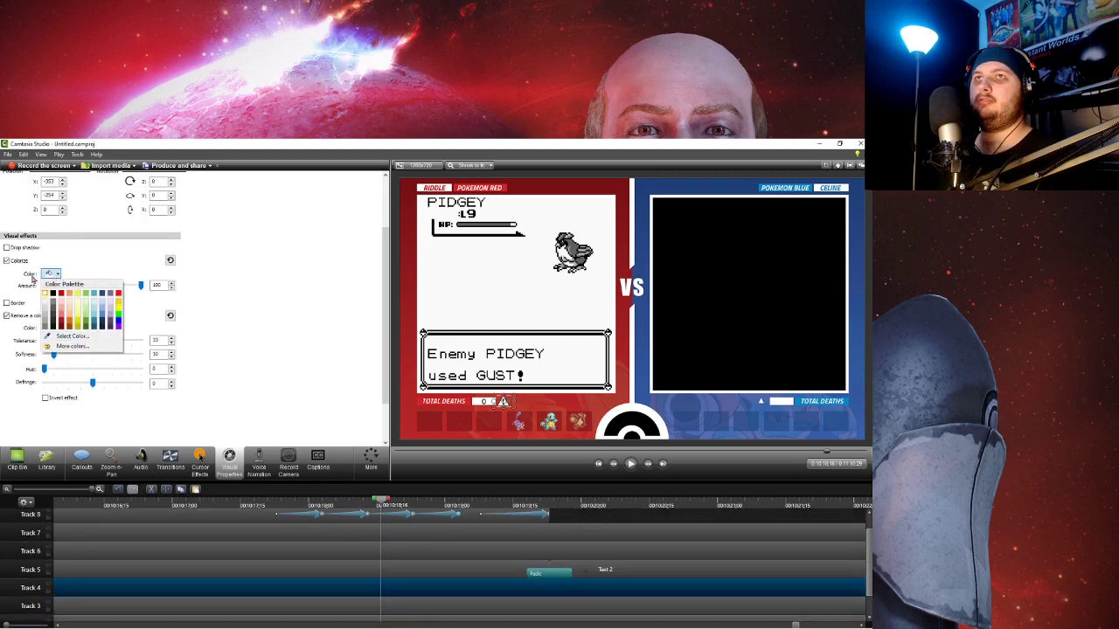
pyautogui.click(186, 294)
pyautogui.moveTo(141, 285); pyautogui.dragTo(418, 306)
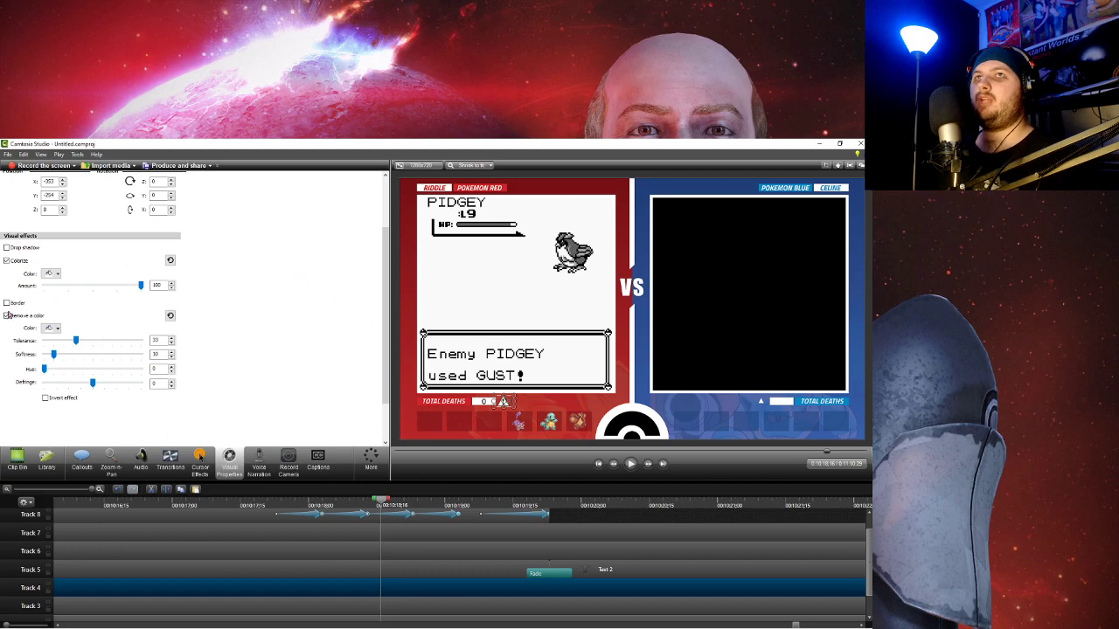
# - Try splitting the warning icon's clip on Track 4 at 0:10:19:23
pyautogui.click(549, 503)
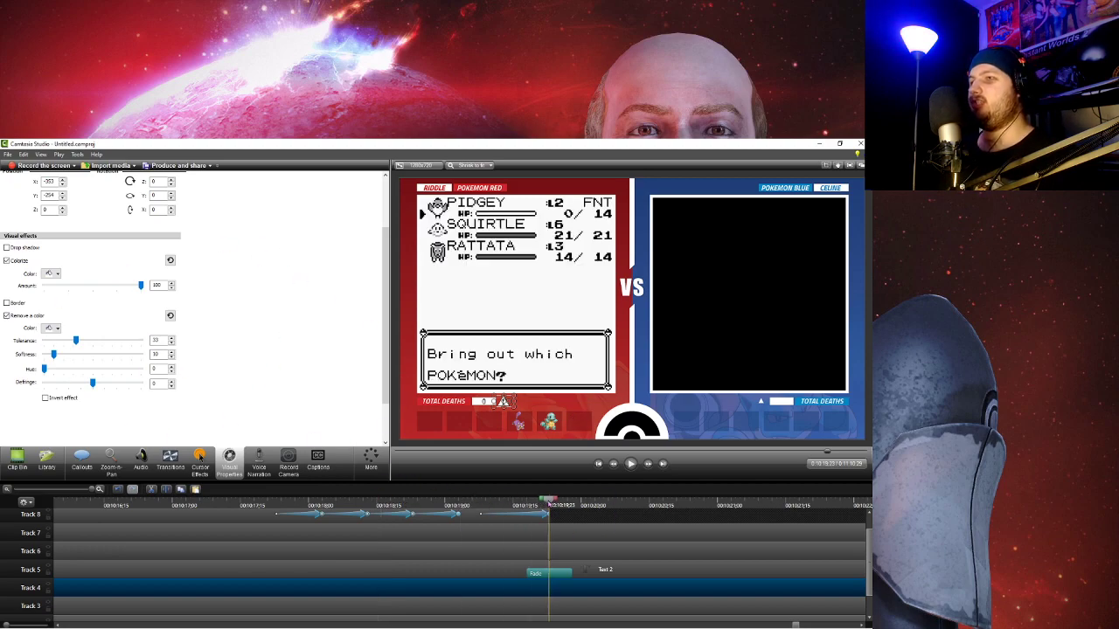
pyautogui.rightClick(550, 501)
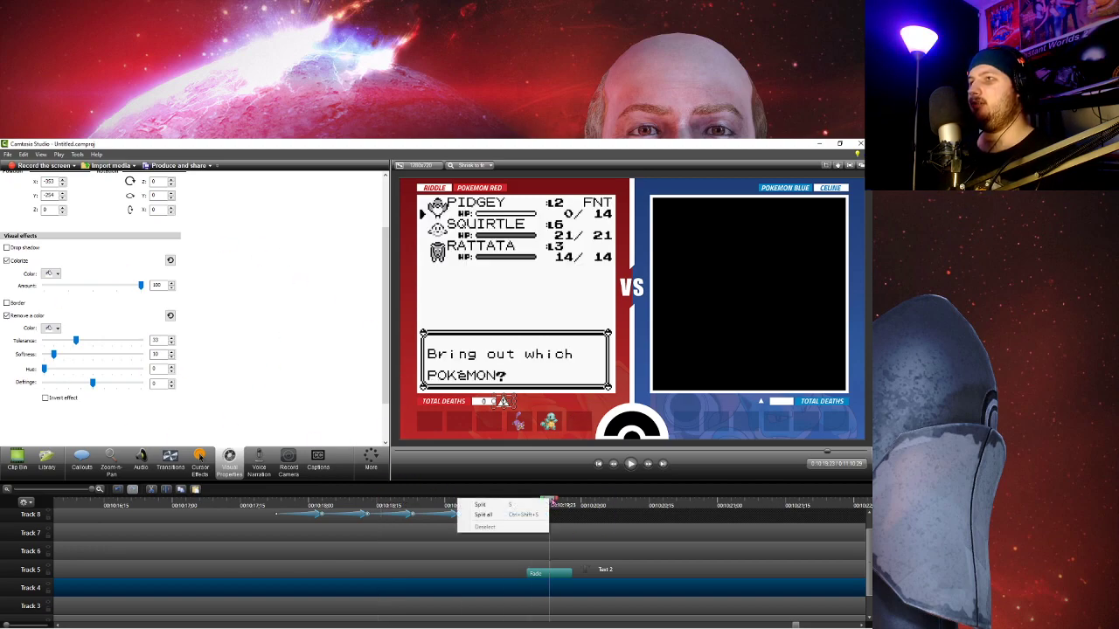
pyautogui.click(522, 507)
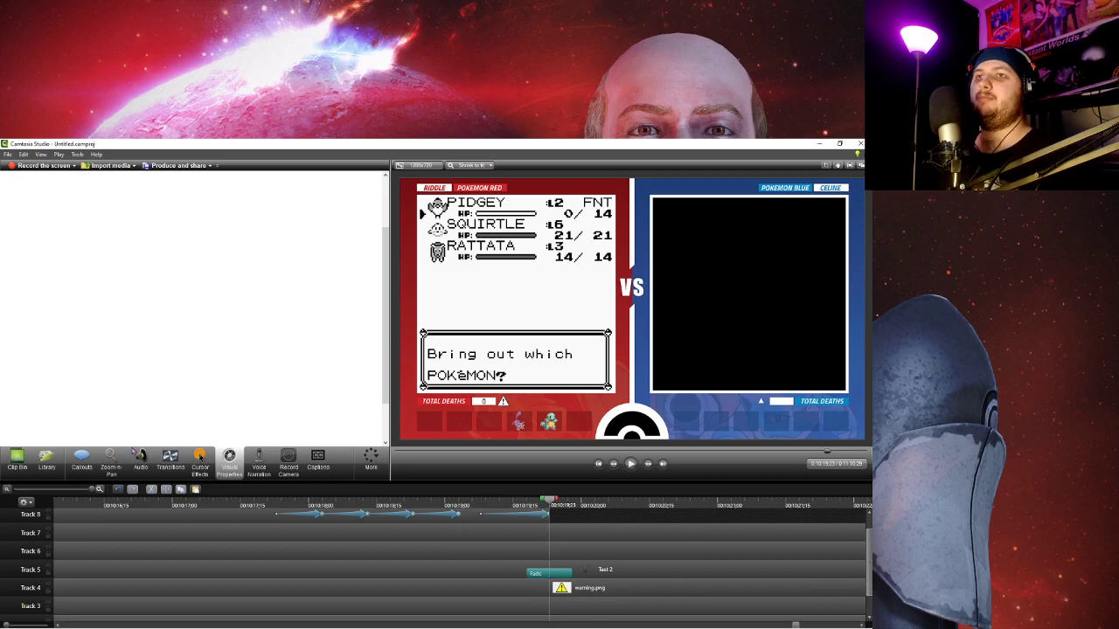
# - Try an animation at 0:10:19:23 that reduces the warning icon's Colorize amount to 0, then remove it
pyautogui.click(609, 596)
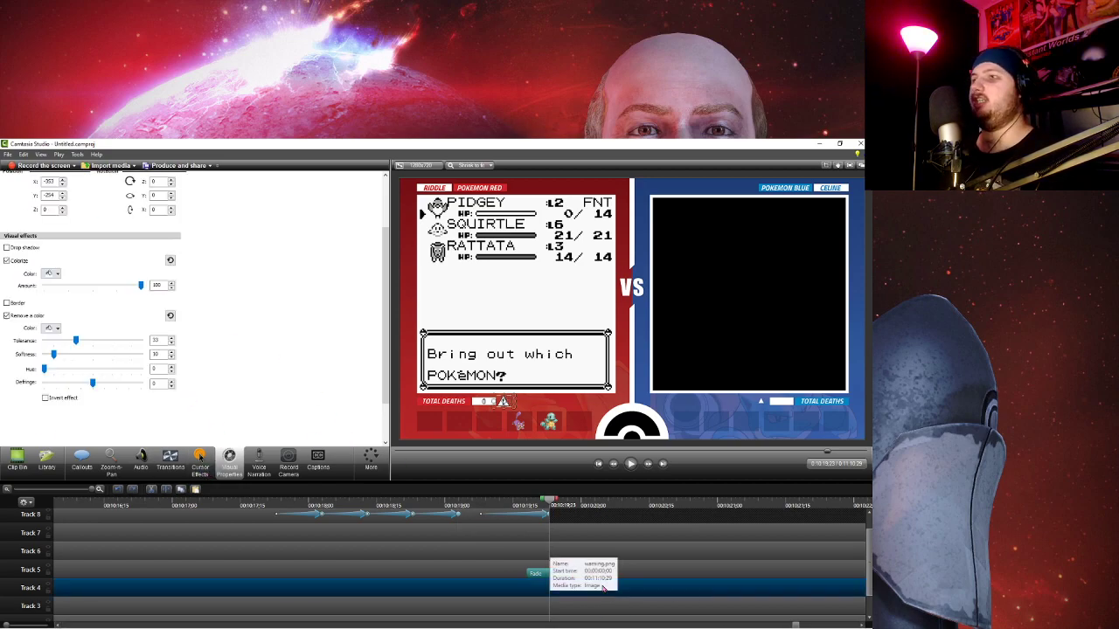
pyautogui.scroll(3, 87, 279)
pyautogui.click(62, 182)
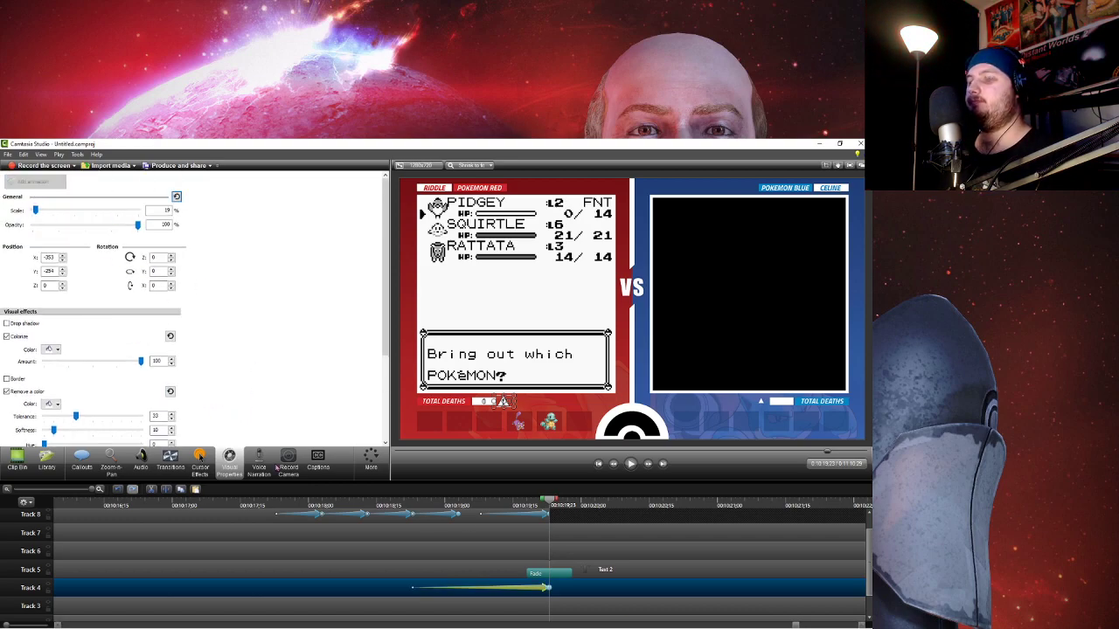
pyautogui.moveTo(413, 507); pyautogui.dragTo(557, 507)
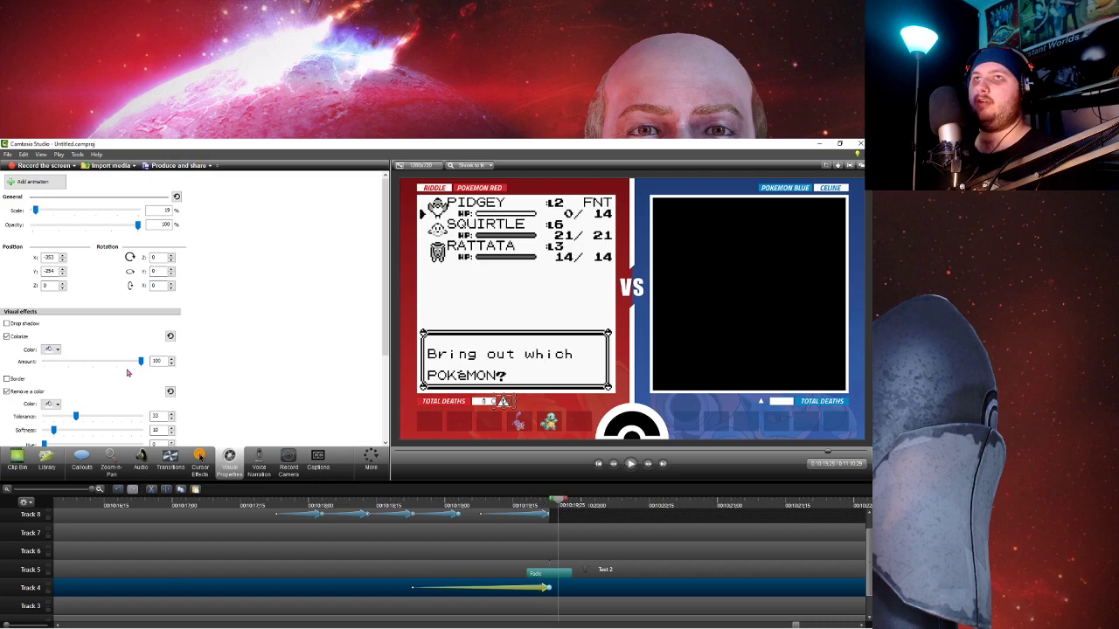
pyautogui.moveTo(139, 361); pyautogui.dragTo(44, 361)
pyautogui.moveTo(479, 504); pyautogui.dragTo(609, 504)
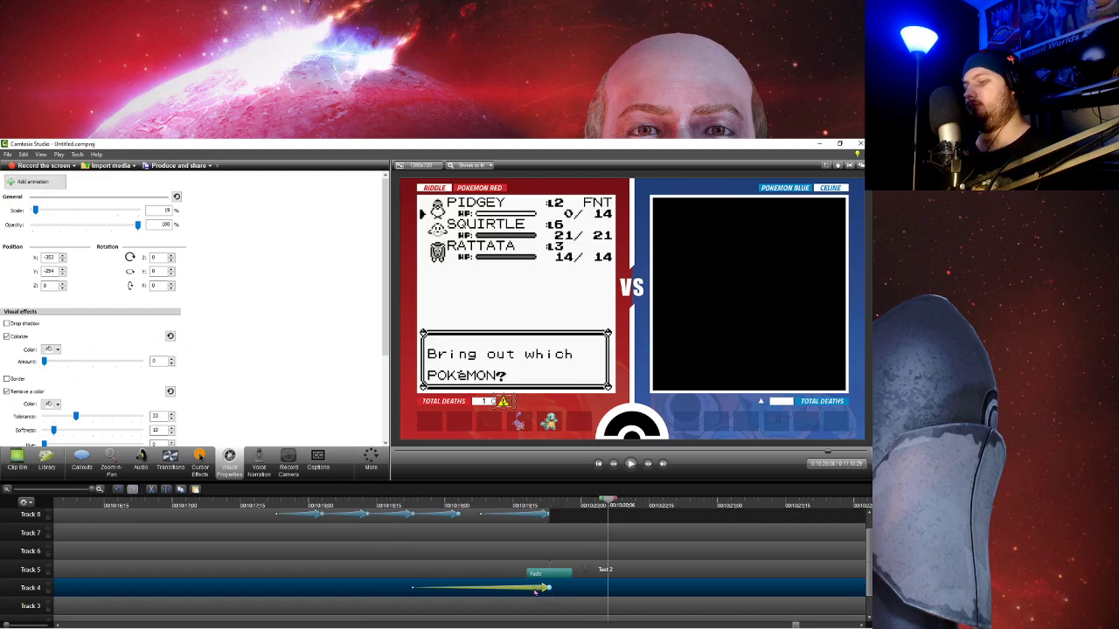
pyautogui.moveTo(44, 361); pyautogui.dragTo(362, 362)
pyautogui.click(706, 504)
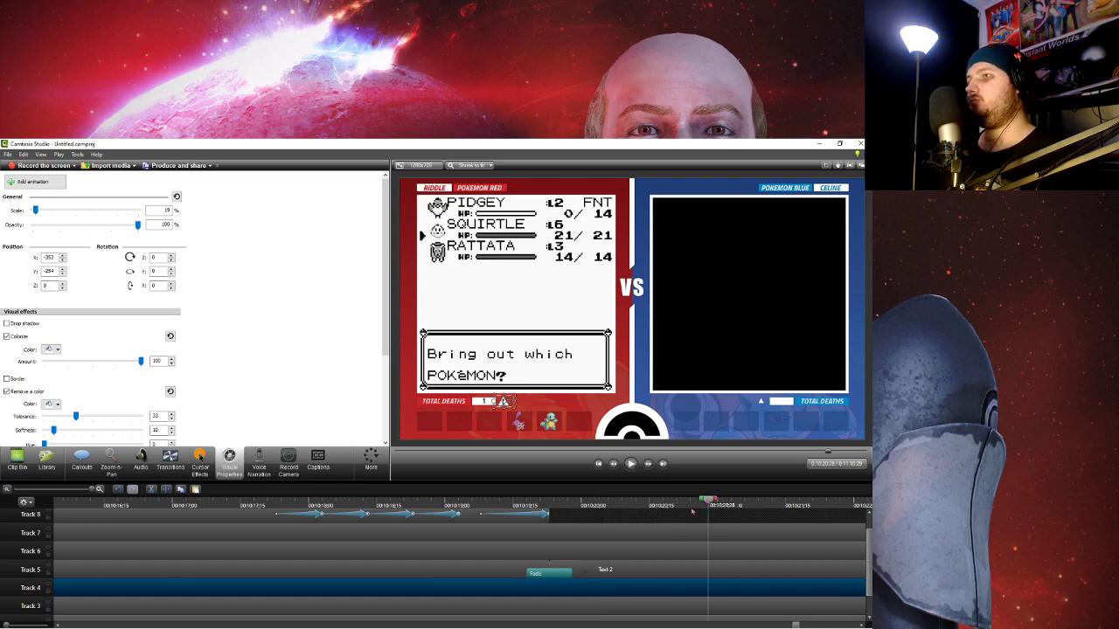
# - Add an animation at 0:10:19:23 to both the Rattata and Squirtle sprites on Tracks 7 and 6, and shorten both animations
pyautogui.click(566, 505)
pyautogui.click(548, 504)
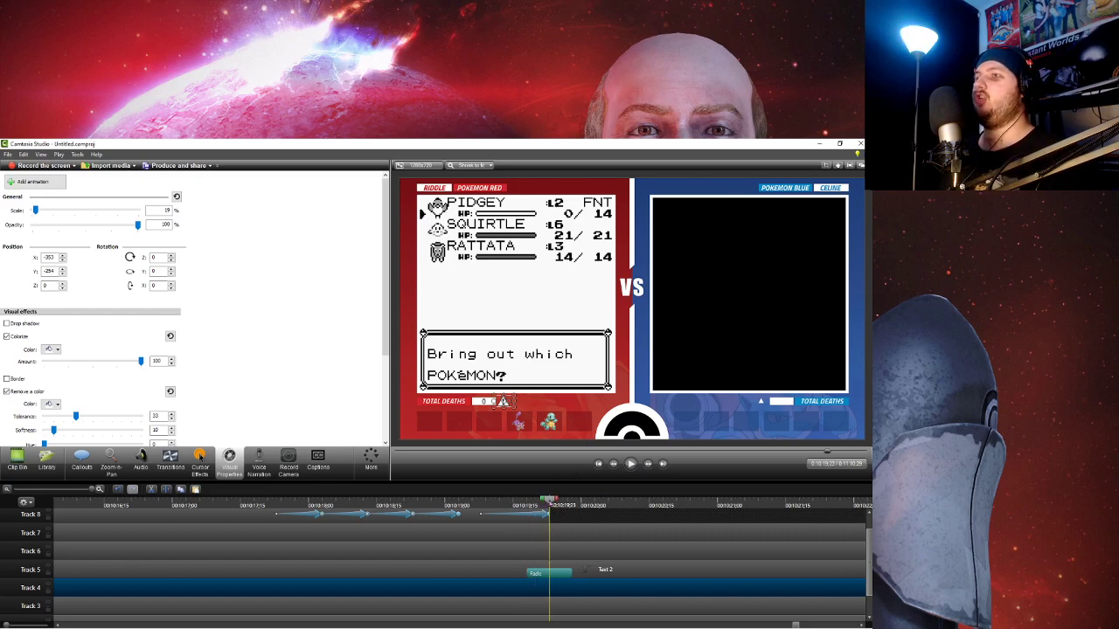
pyautogui.click(561, 527)
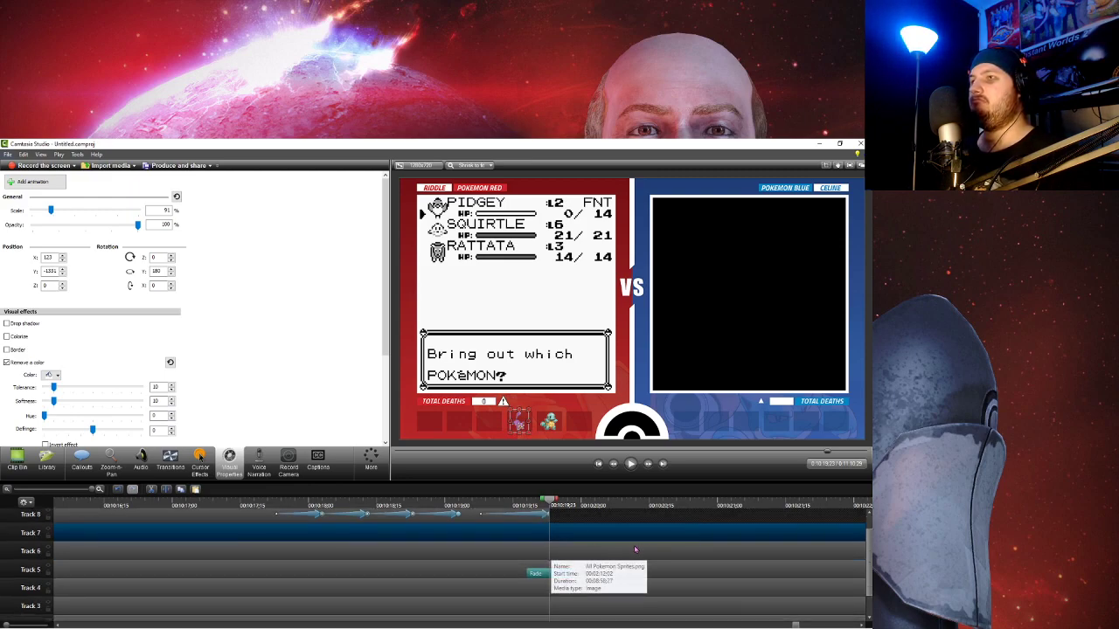
pyautogui.keyDown('ctrl'); pyautogui.click(568, 551); pyautogui.keyUp('ctrl')
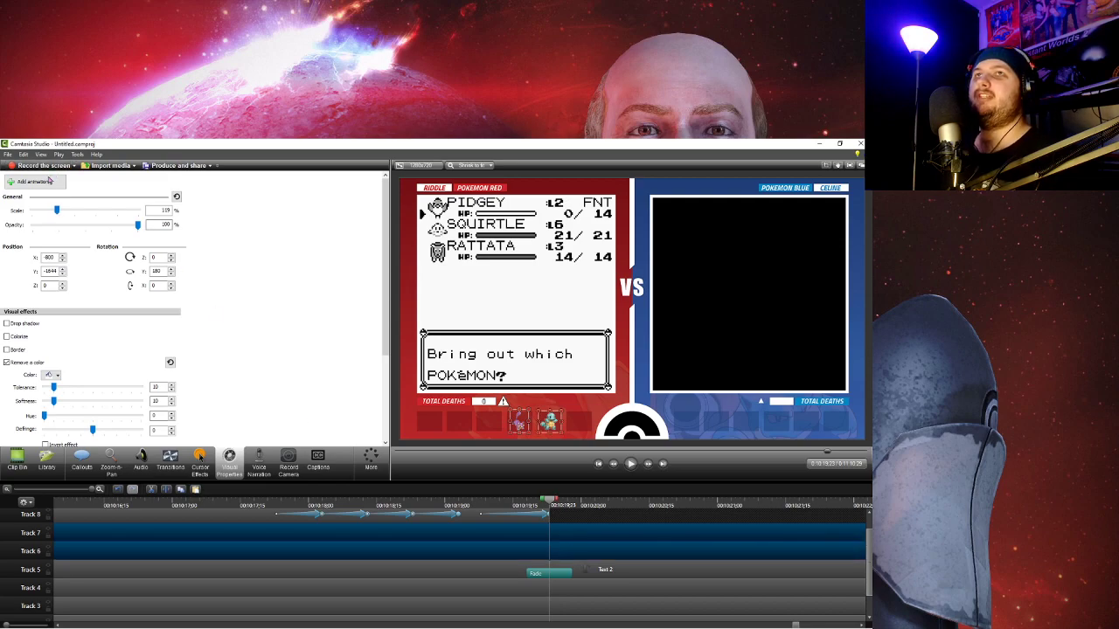
pyautogui.moveTo(546, 535); pyautogui.dragTo(595, 533)
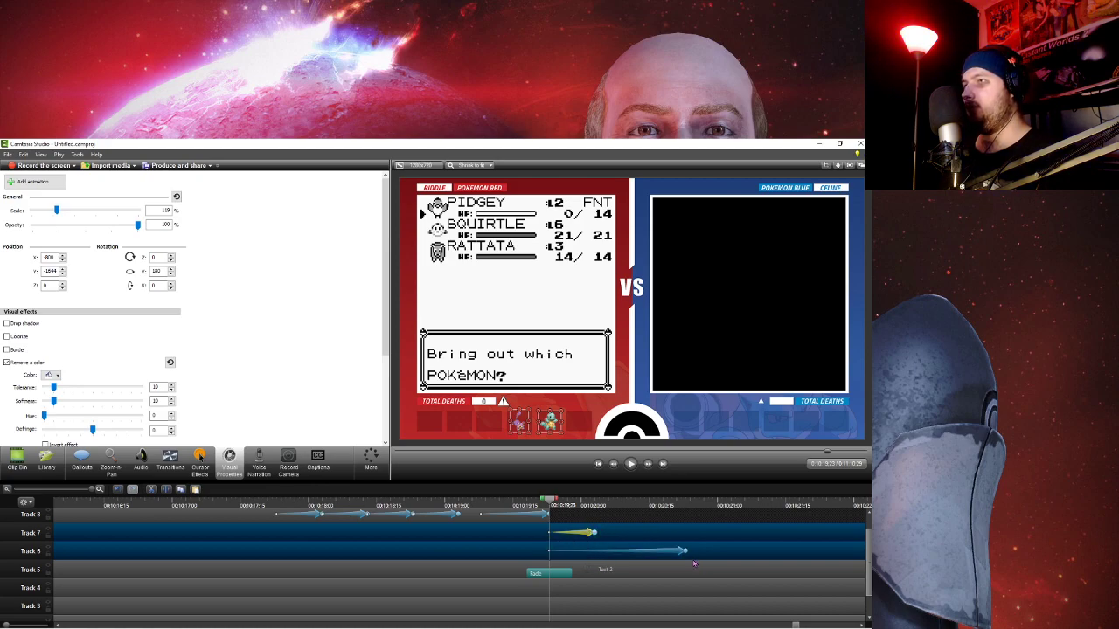
pyautogui.moveTo(685, 551); pyautogui.dragTo(595, 577)
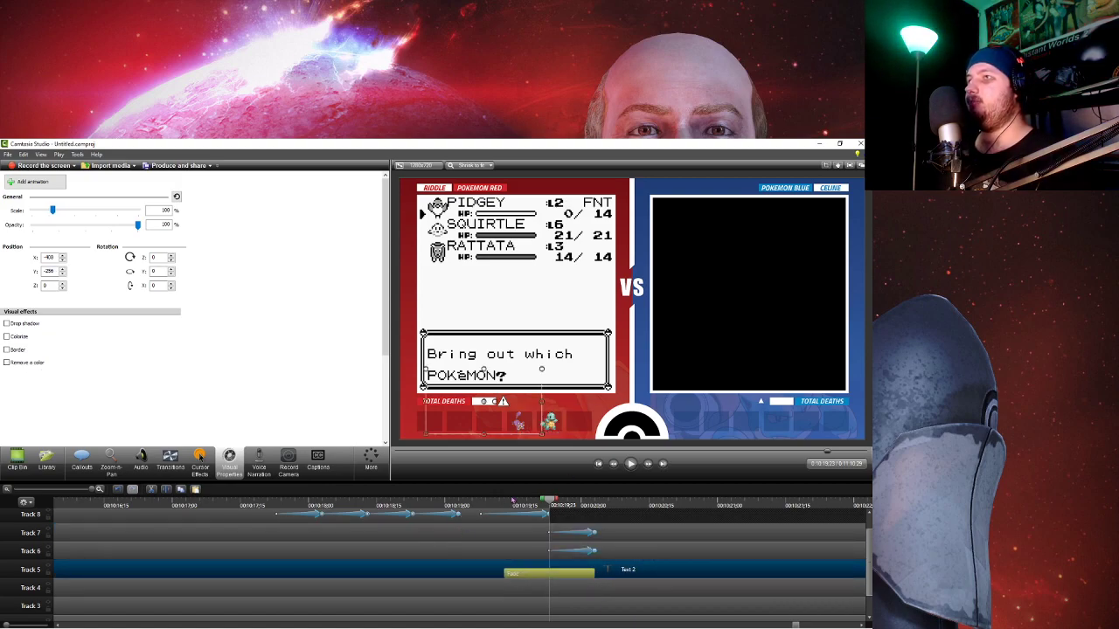
# - Restore the death counter's shorter Fade transition on Track 5 and shorten both sprite animations to end with it
pyautogui.moveTo(515, 504); pyautogui.dragTo(636, 505)
pyautogui.click(573, 572)
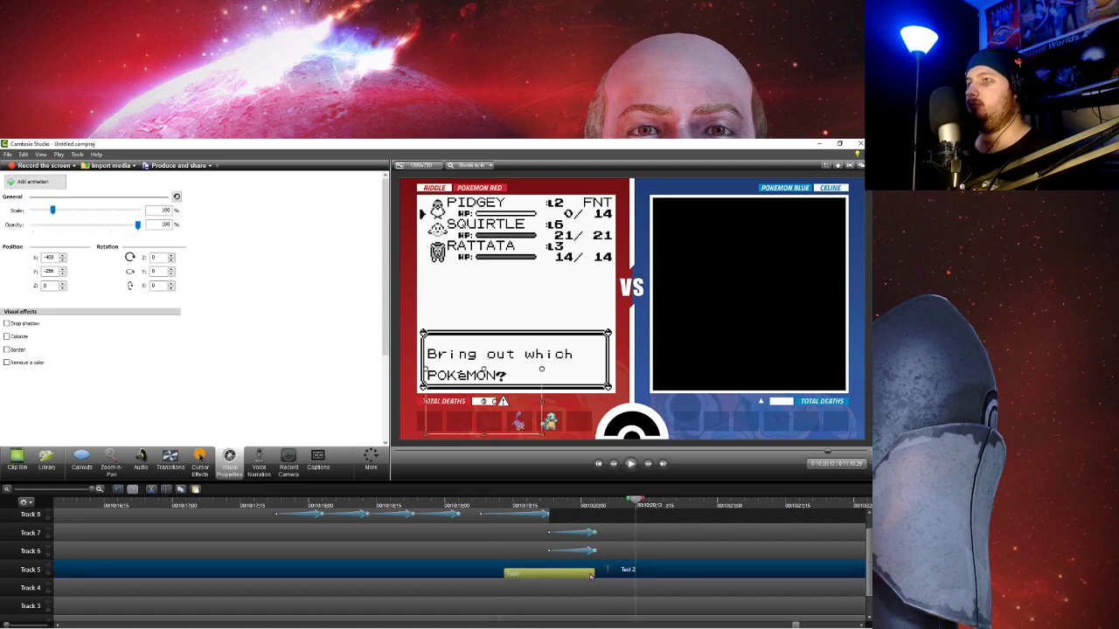
pyautogui.moveTo(573, 572)
pyautogui.mouseDown()
pyautogui.moveTo(553, 572)
pyautogui.moveTo(573, 573)
pyautogui.mouseUp()
pyautogui.click(597, 551)
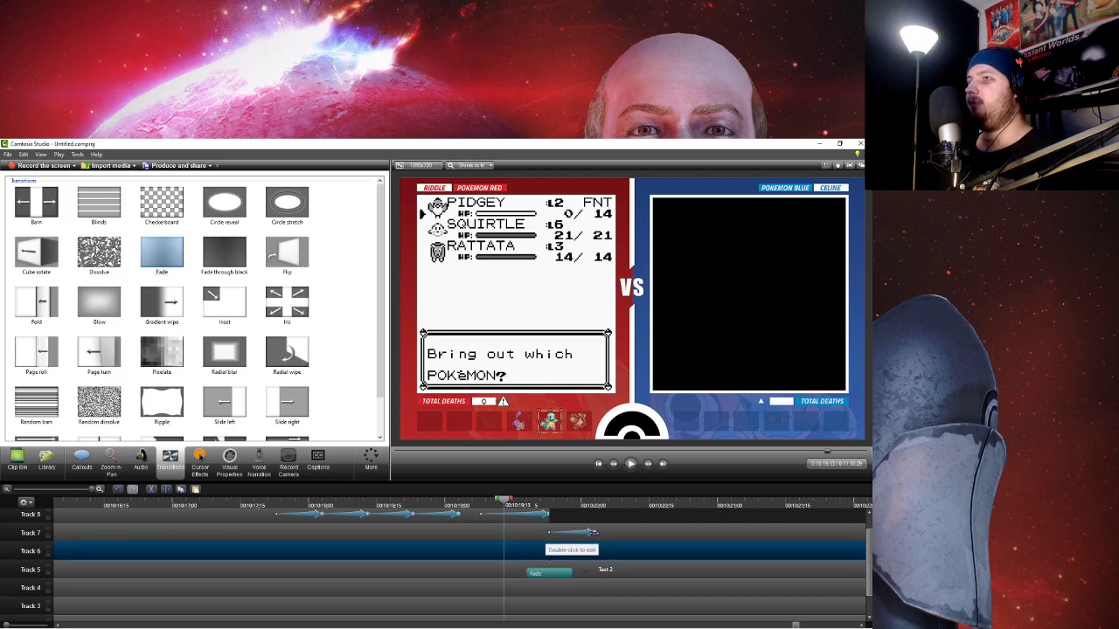
pyautogui.click(569, 533)
# - Move the Rattata and Squirtle sprites together into the fifth and sixth team slots at the animations' end, 0:10:19:28
pyautogui.click(549, 506)
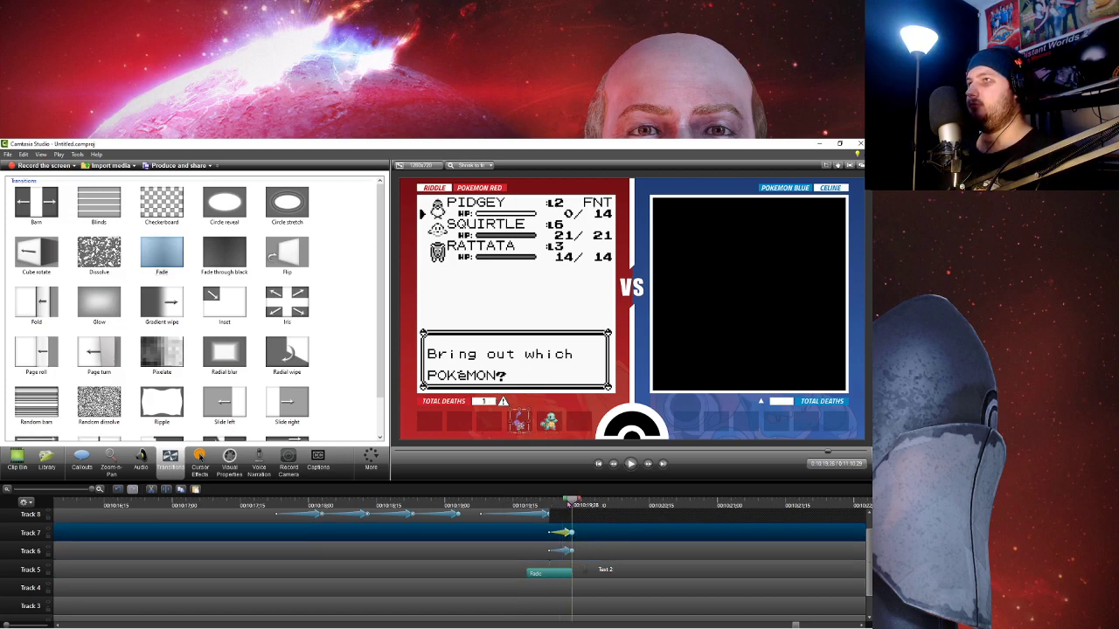
pyautogui.click(572, 506)
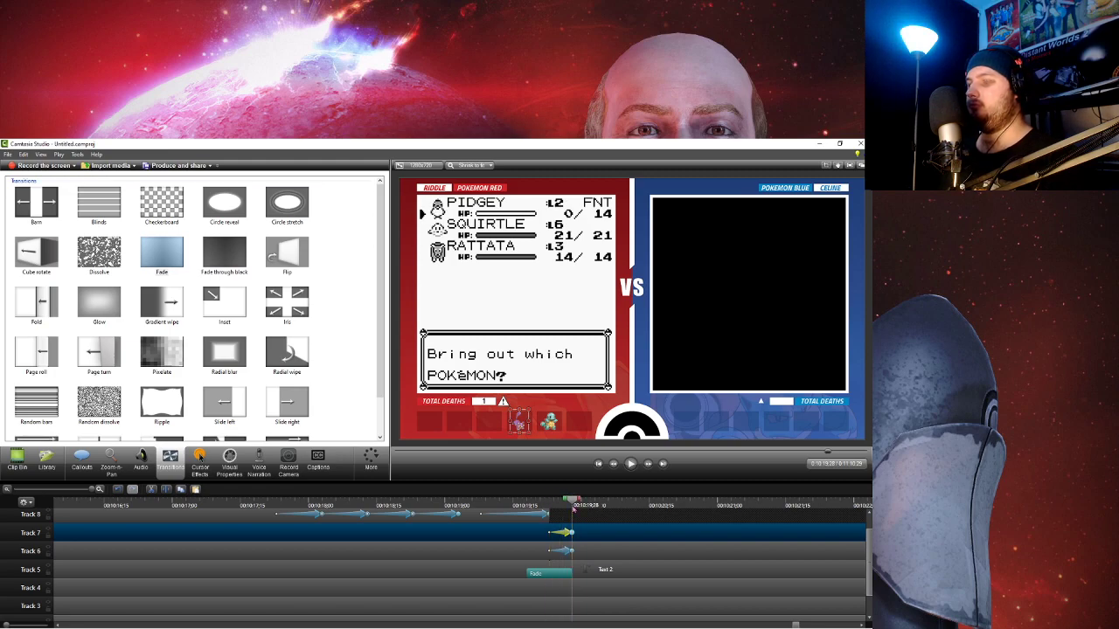
pyautogui.keyDown('ctrl'); pyautogui.click(565, 551); pyautogui.keyUp('ctrl')
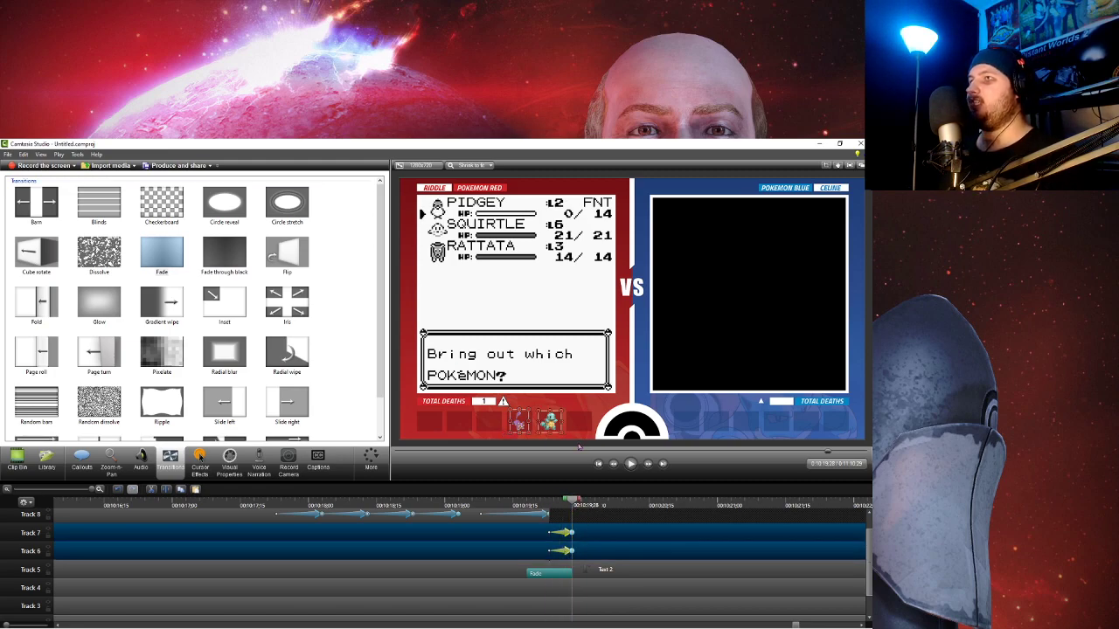
pyautogui.moveTo(549, 422); pyautogui.dragTo(577, 423)
# - Play the video from 0:10:19:18 to check the sprite shift, and continue to Rattata's fainting at 0:10:32:17
pyautogui.moveTo(573, 503); pyautogui.dragTo(527, 502)
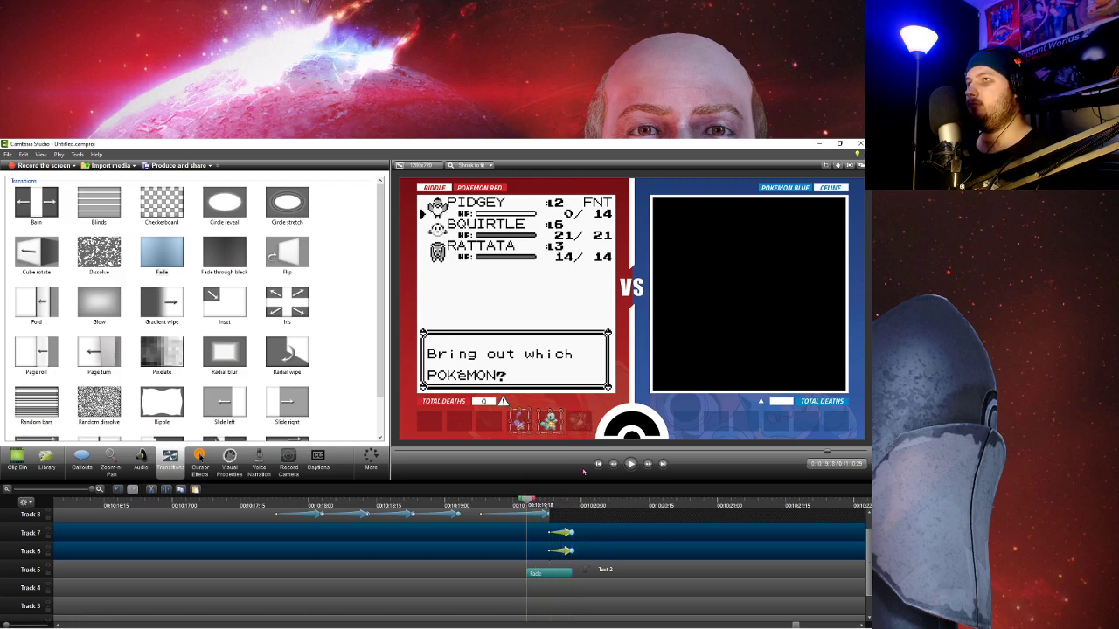
pyautogui.click(630, 463)
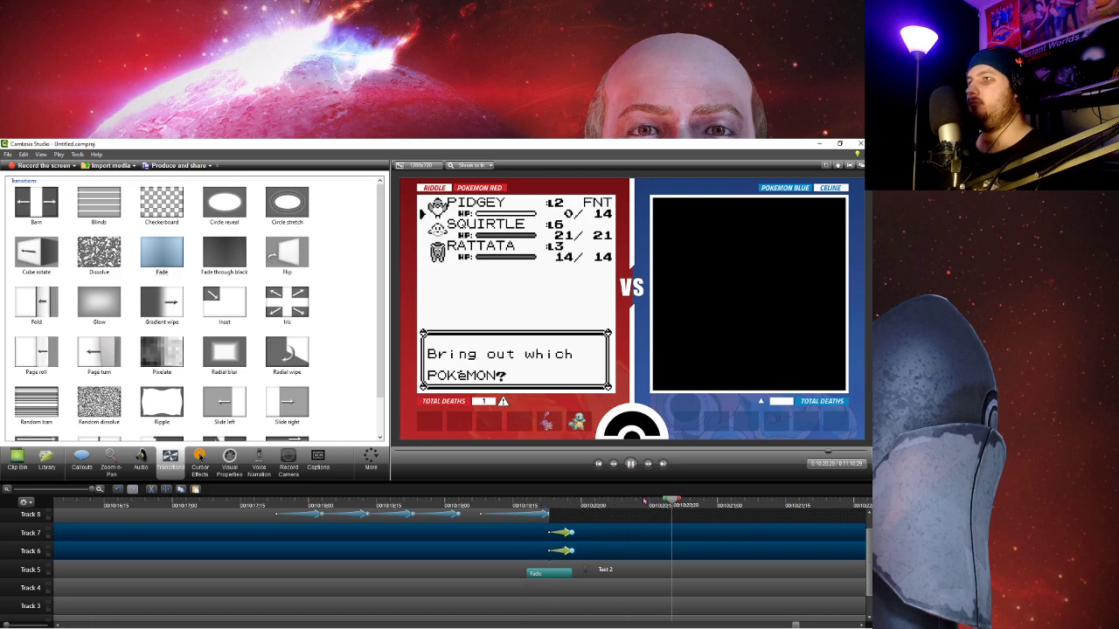
pyautogui.press('space')
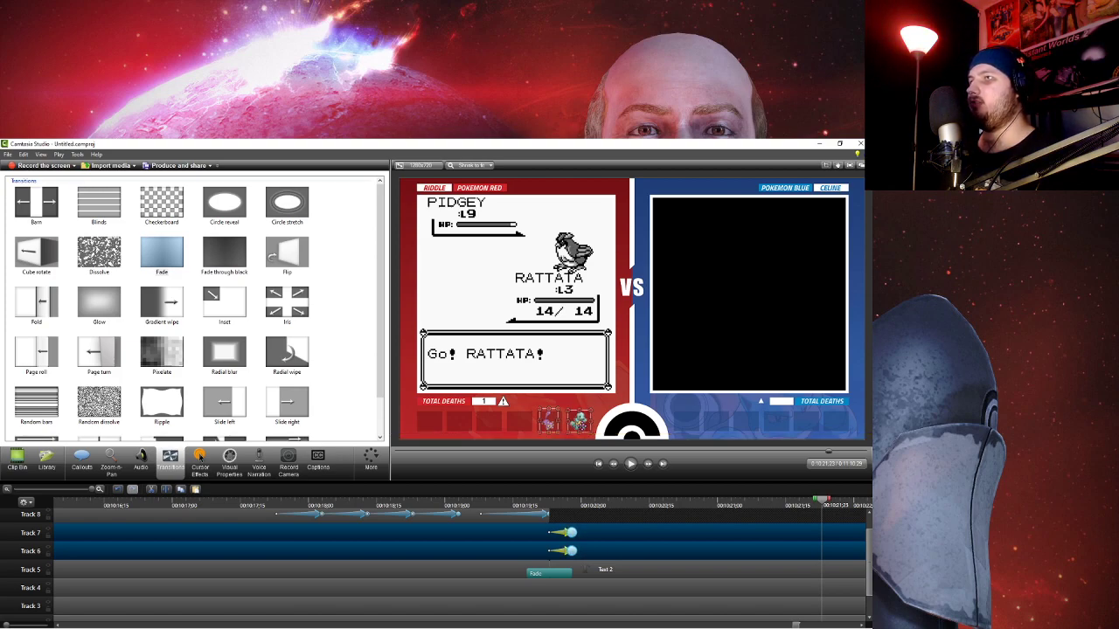
pyautogui.click(595, 517)
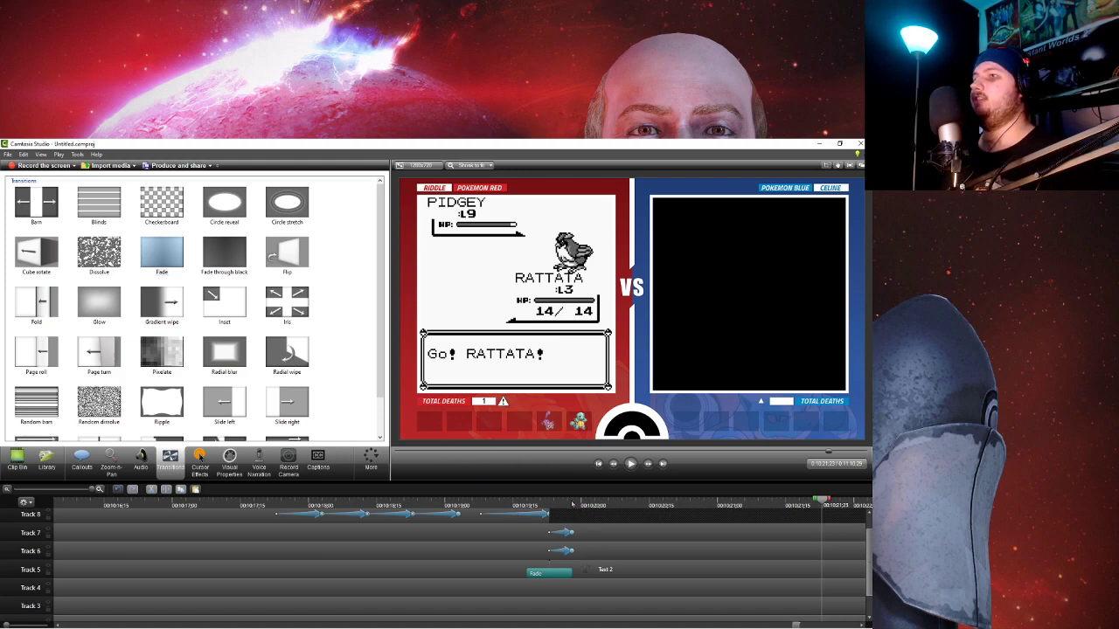
pyautogui.click(631, 464)
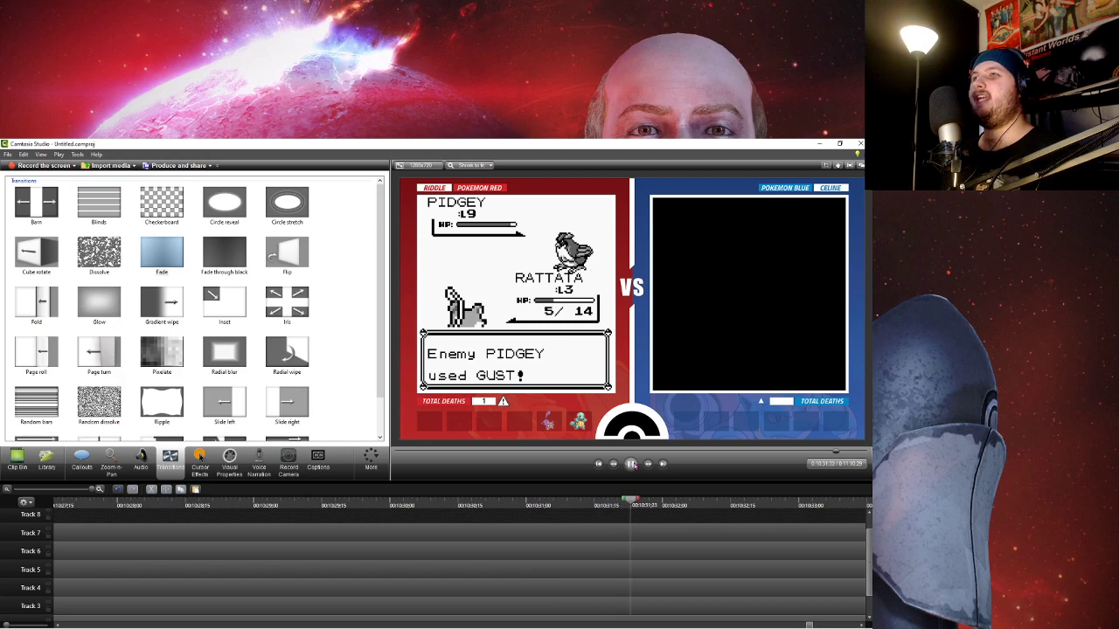
pyautogui.click(631, 464)
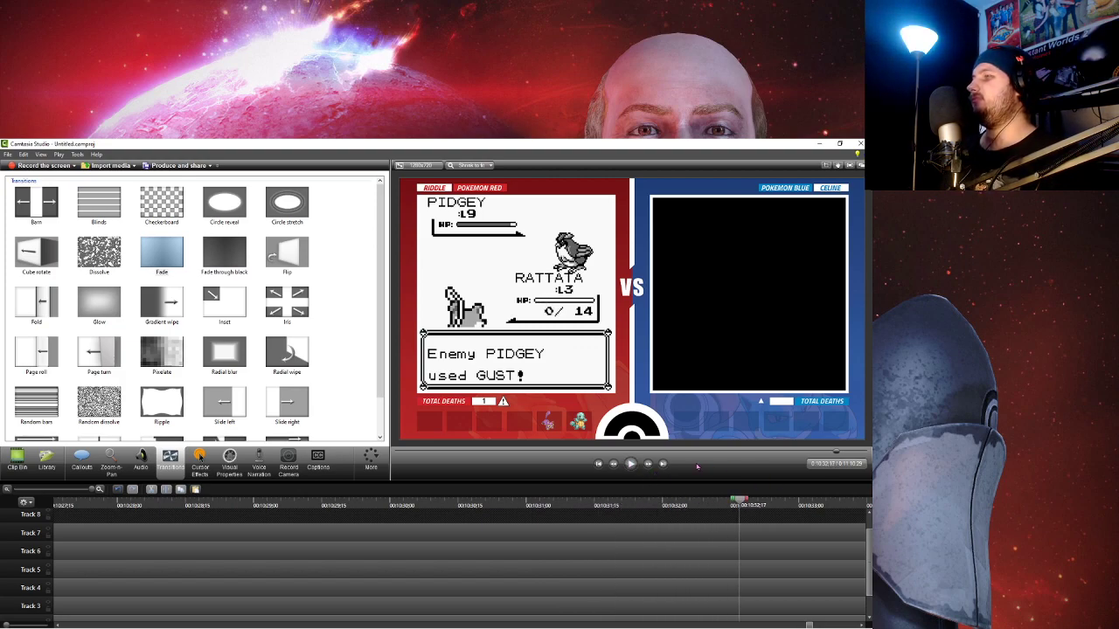
# - Add an animation to the Rattata sprite on Track 7 starting at 0:10:32:17 and shorten it to 10 frames
pyautogui.click(11, 465)
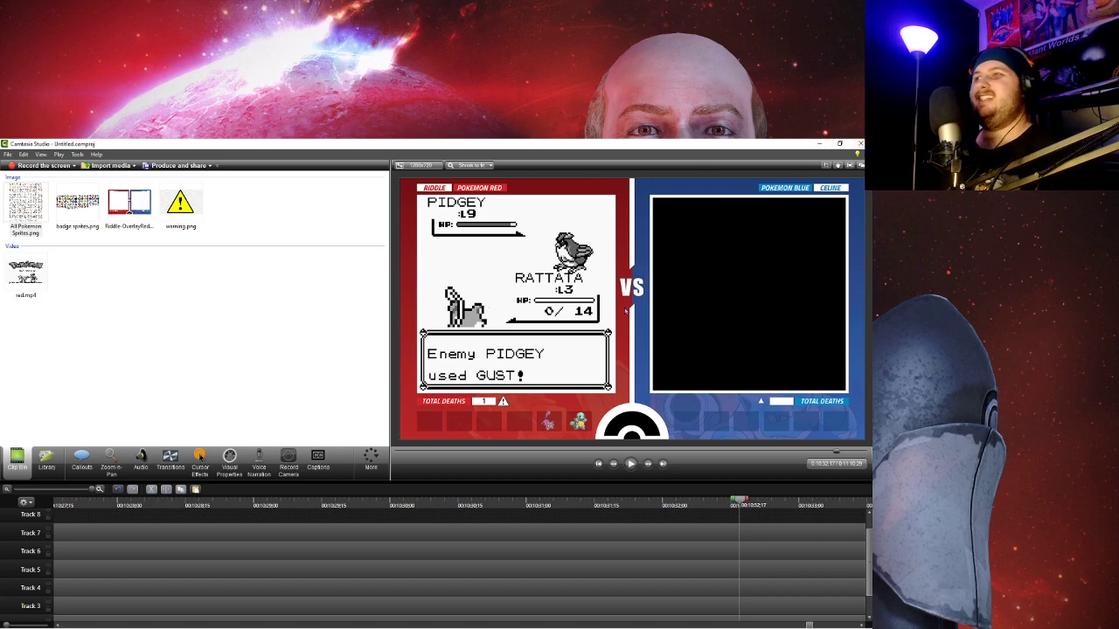
pyautogui.click(439, 554)
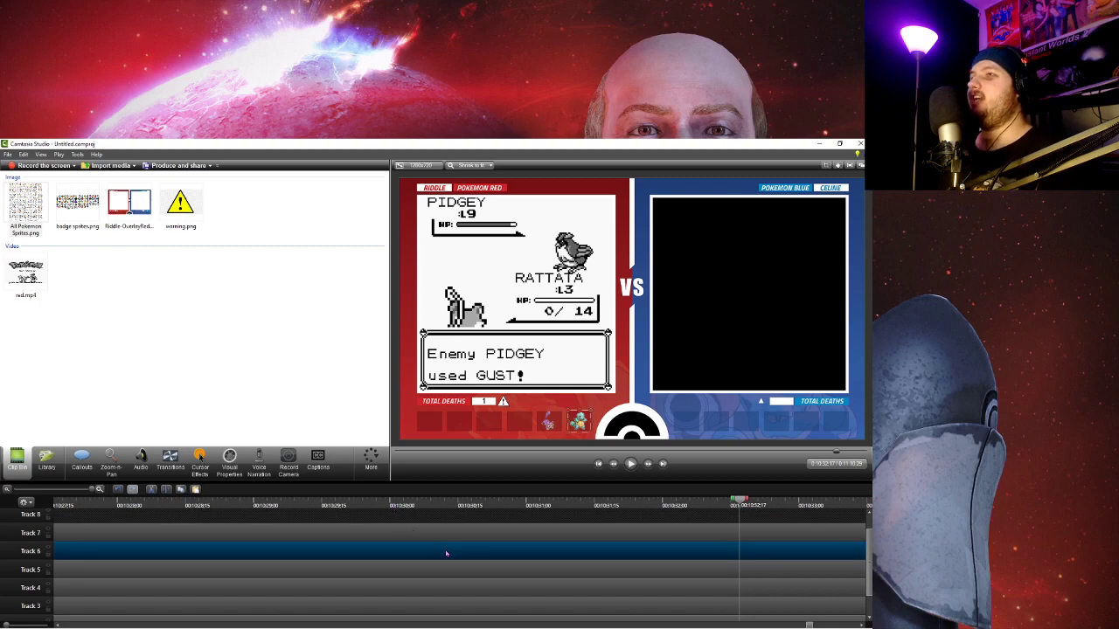
pyautogui.click(482, 533)
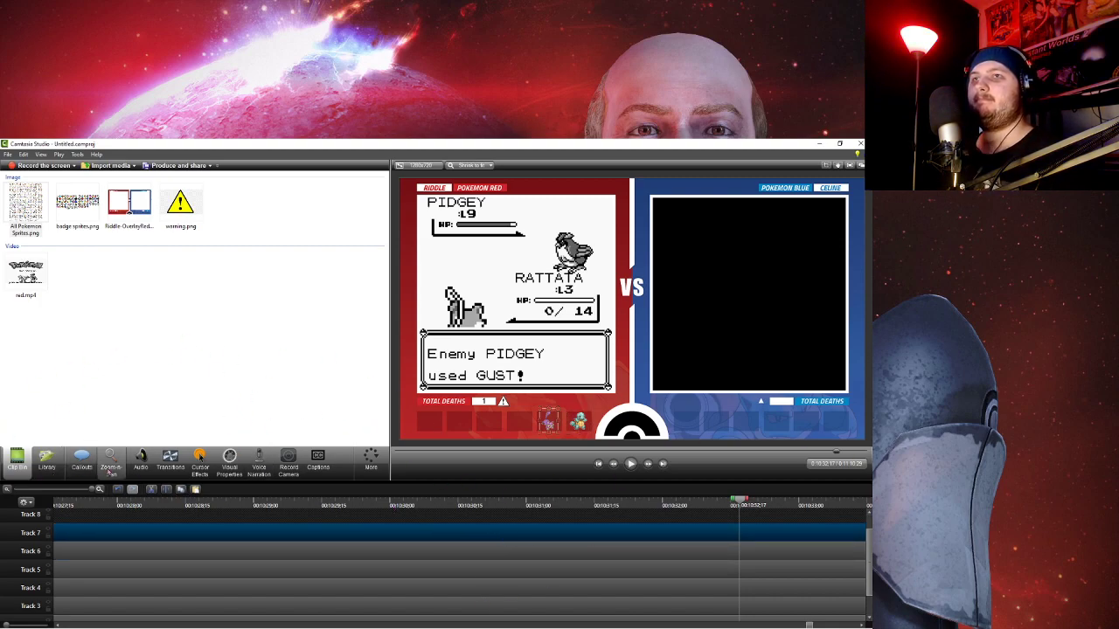
pyautogui.click(229, 459)
pyautogui.click(34, 182)
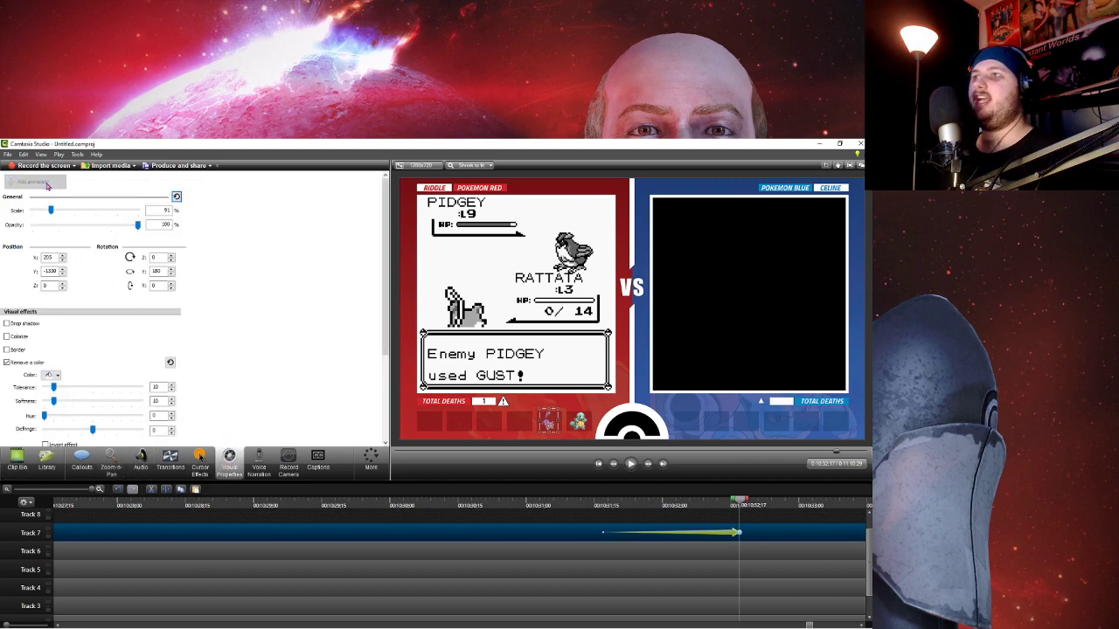
pyautogui.moveTo(601, 533); pyautogui.dragTo(779, 533)
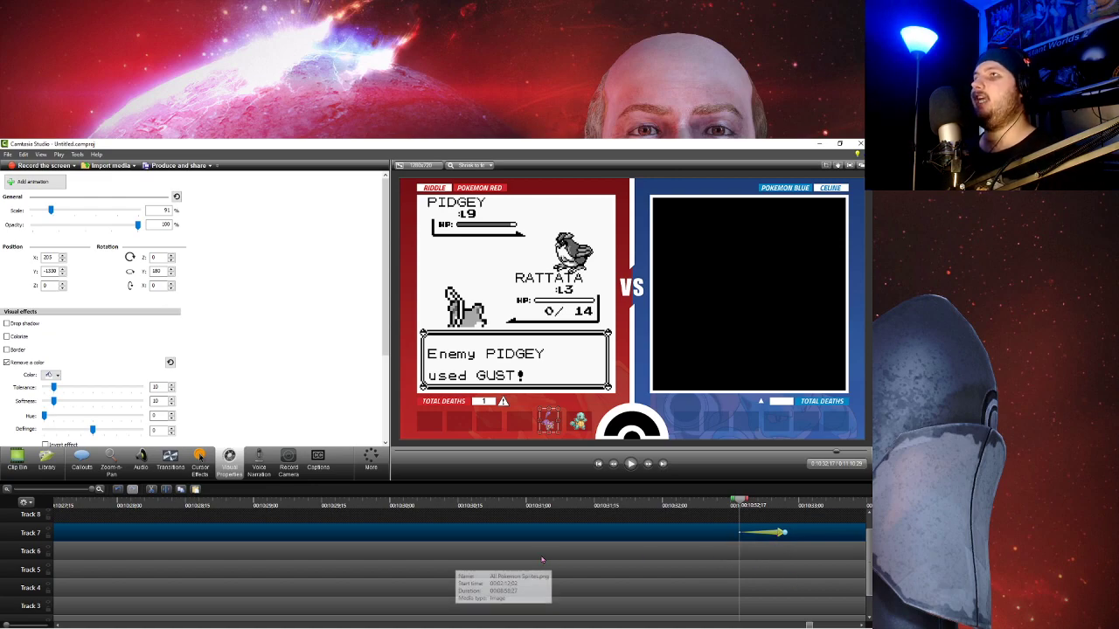
# - Flash the Rattata sprite between 0% and 100% opacity with four consecutive 10-frame animations ending at 0:10:33:27
pyautogui.scroll(-2, 550, 564)
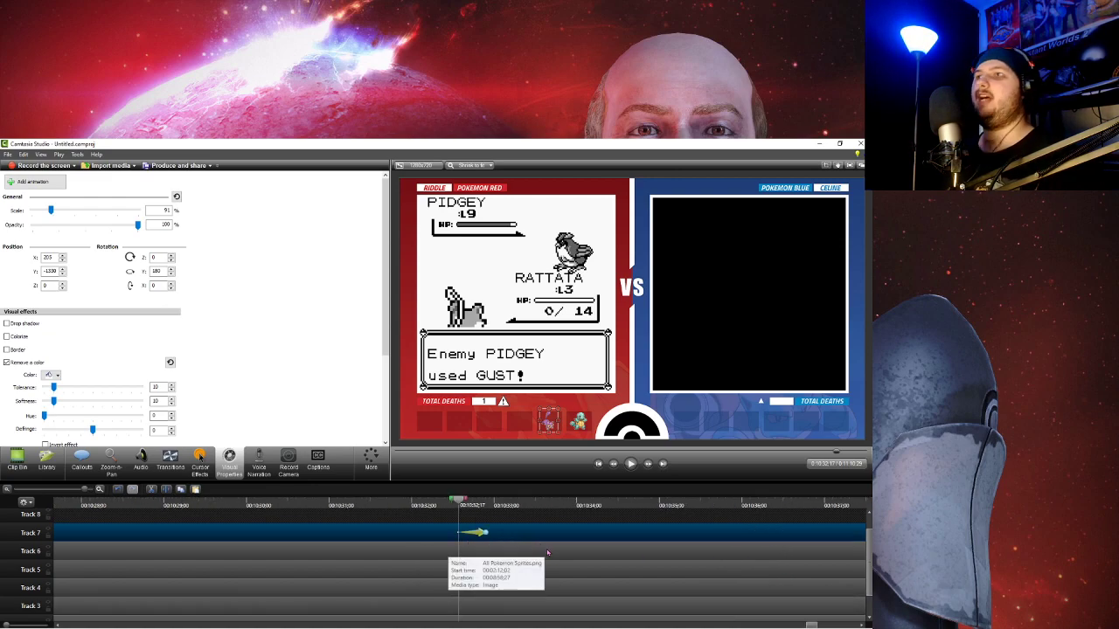
pyautogui.scroll(1, 622, 567)
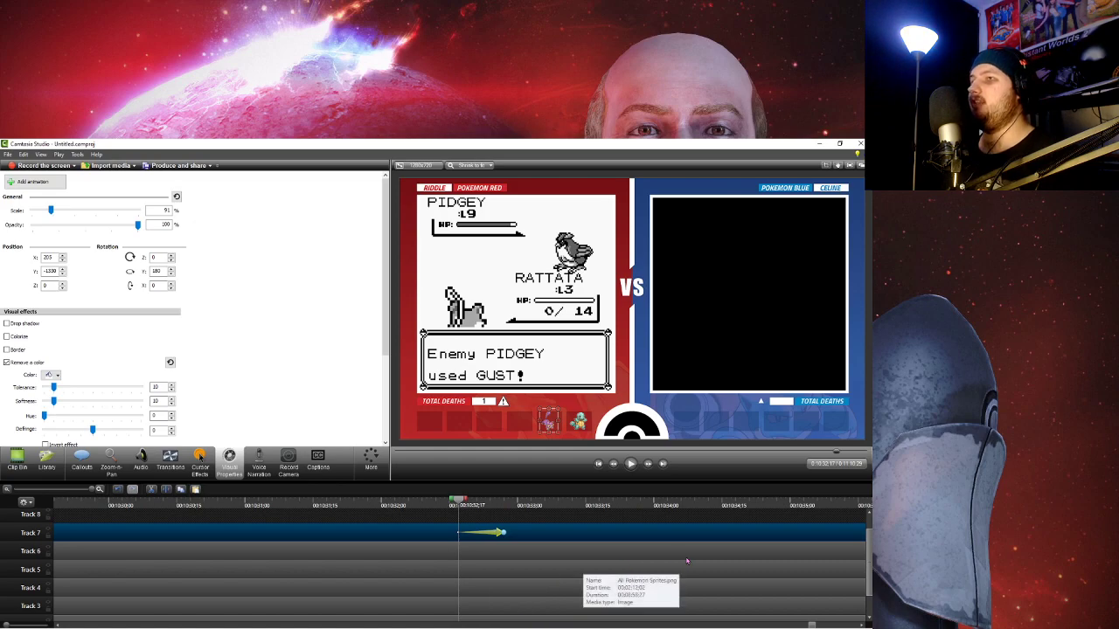
pyautogui.click(499, 505)
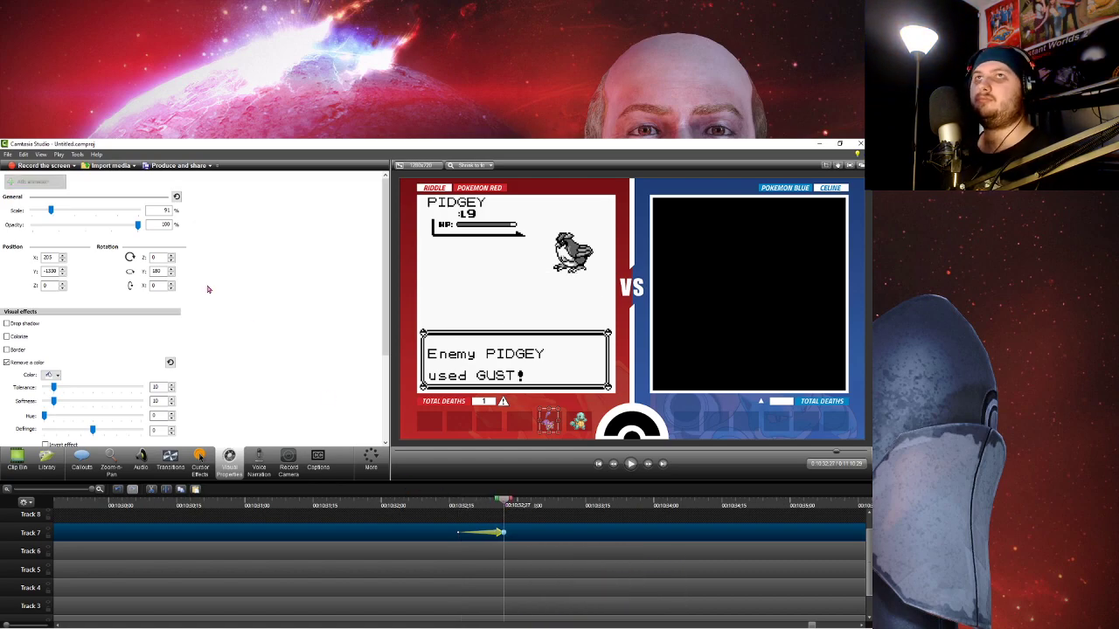
pyautogui.moveTo(137, 225); pyautogui.dragTo(33, 225)
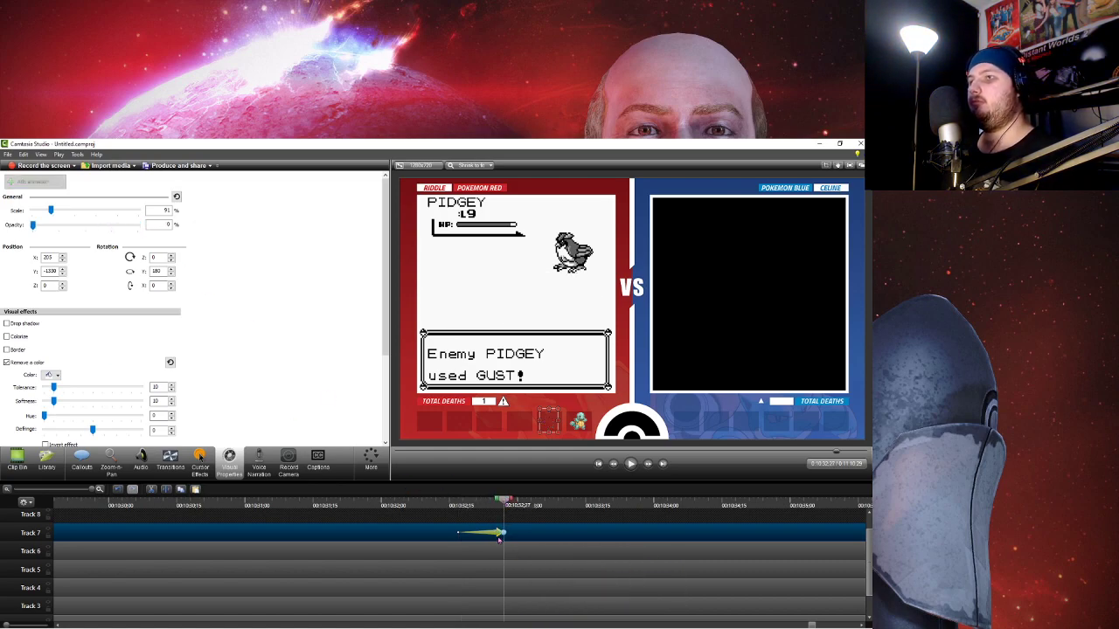
pyautogui.moveTo(498, 532); pyautogui.dragTo(639, 533)
pyautogui.click(600, 505)
pyautogui.click(642, 505)
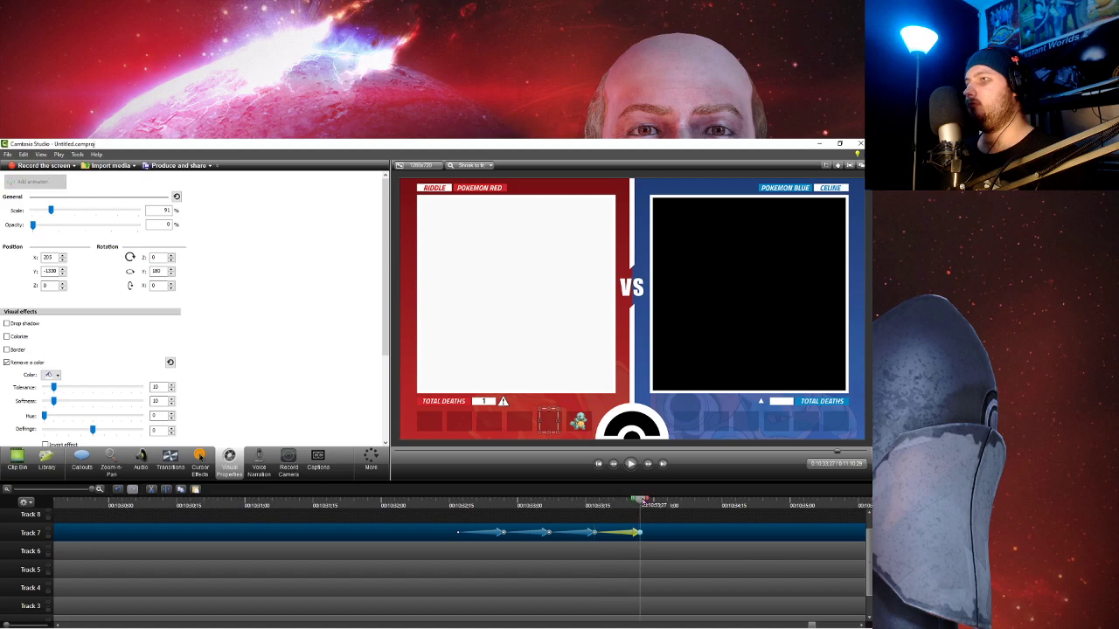
pyautogui.moveTo(33, 225); pyautogui.dragTo(137, 225)
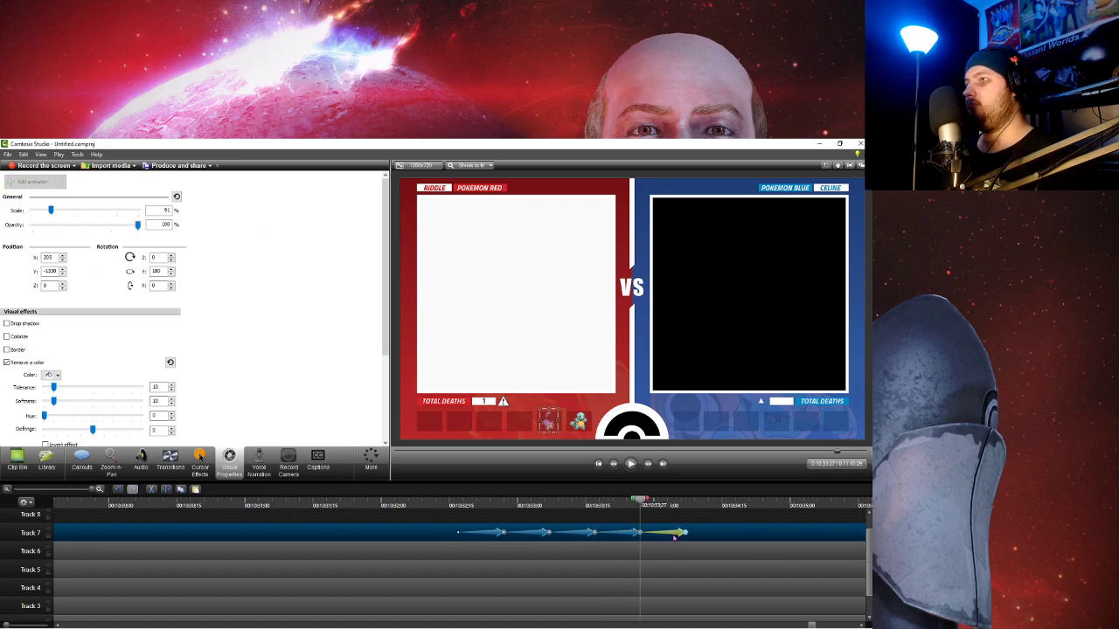
# - Fade the Rattata sprite to 0% opacity with a longer animation ending at 0:10:34:17, and cut off the clip's remainder there
pyautogui.moveTo(647, 501)
pyautogui.mouseDown()
pyautogui.moveTo(696, 533)
pyautogui.moveTo(728, 532)
pyautogui.mouseUp()
pyautogui.click(732, 505)
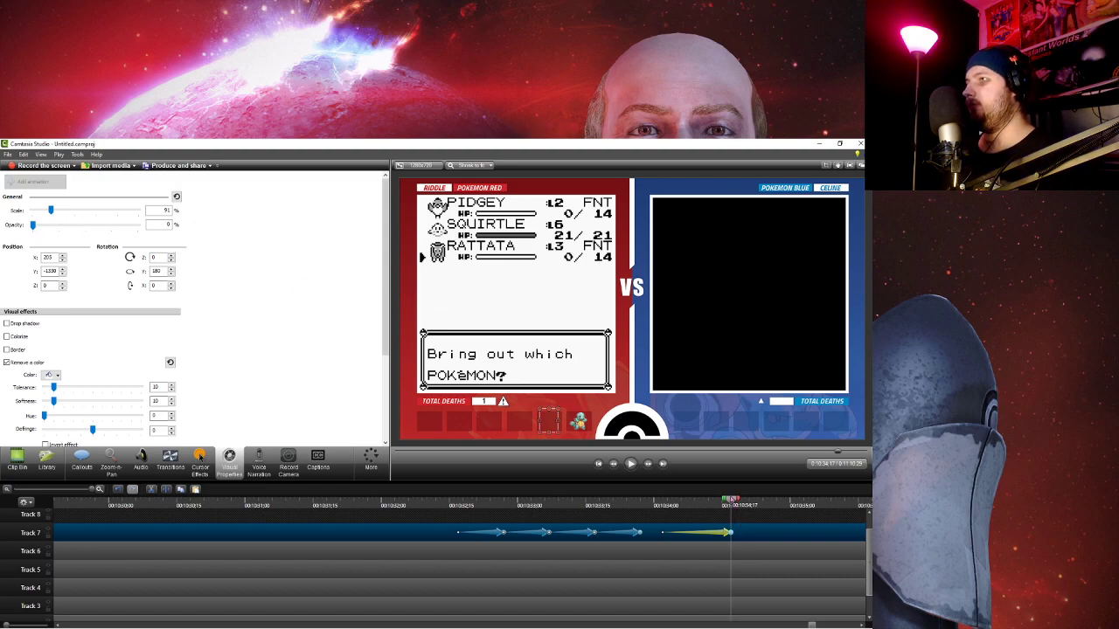
pyautogui.rightClick(732, 501)
pyautogui.click(713, 506)
pyautogui.click(772, 535)
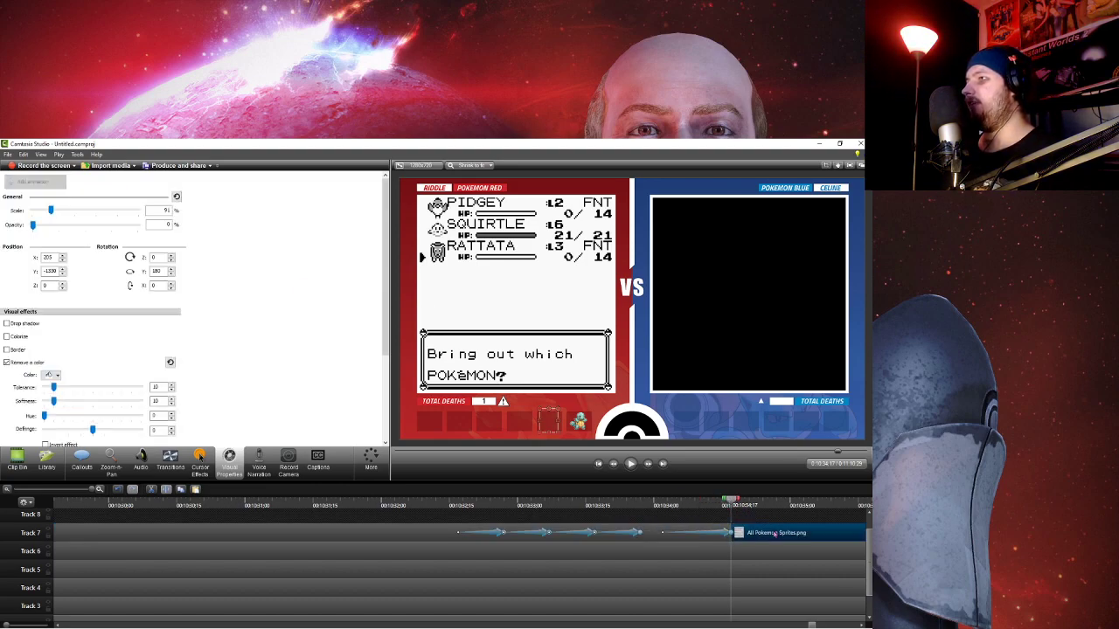
pyautogui.press('Delete')
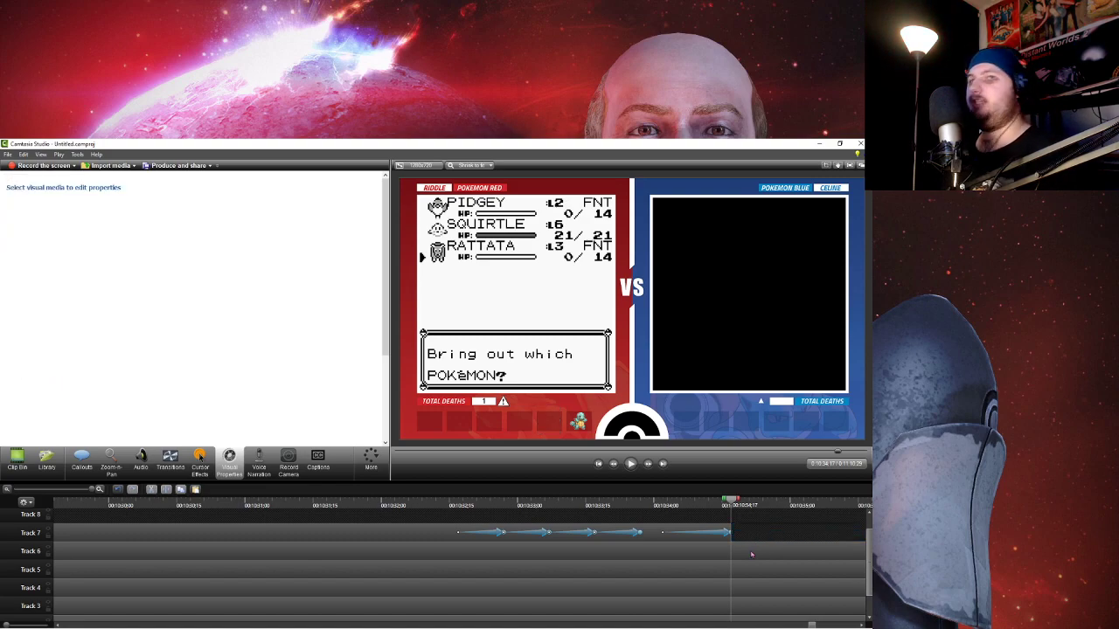
# - Split the death counter on Track 5 at 0:10:34:17 and change the text of its second part to 2
pyautogui.click(751, 554)
pyautogui.click(737, 571)
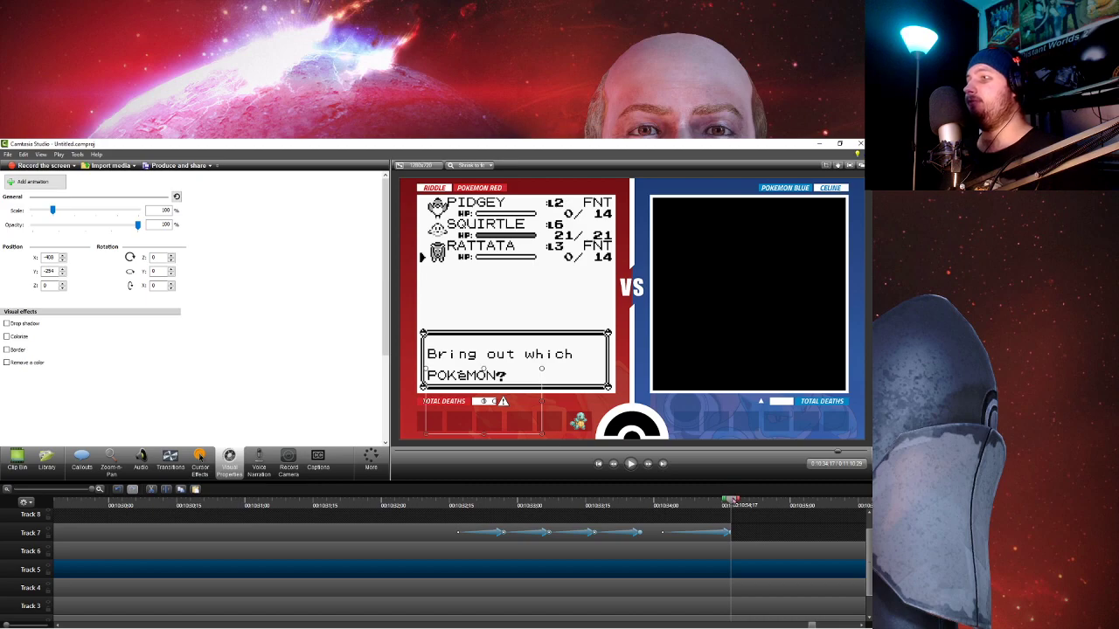
pyautogui.rightClick(731, 502)
pyautogui.click(717, 505)
pyautogui.click(764, 569)
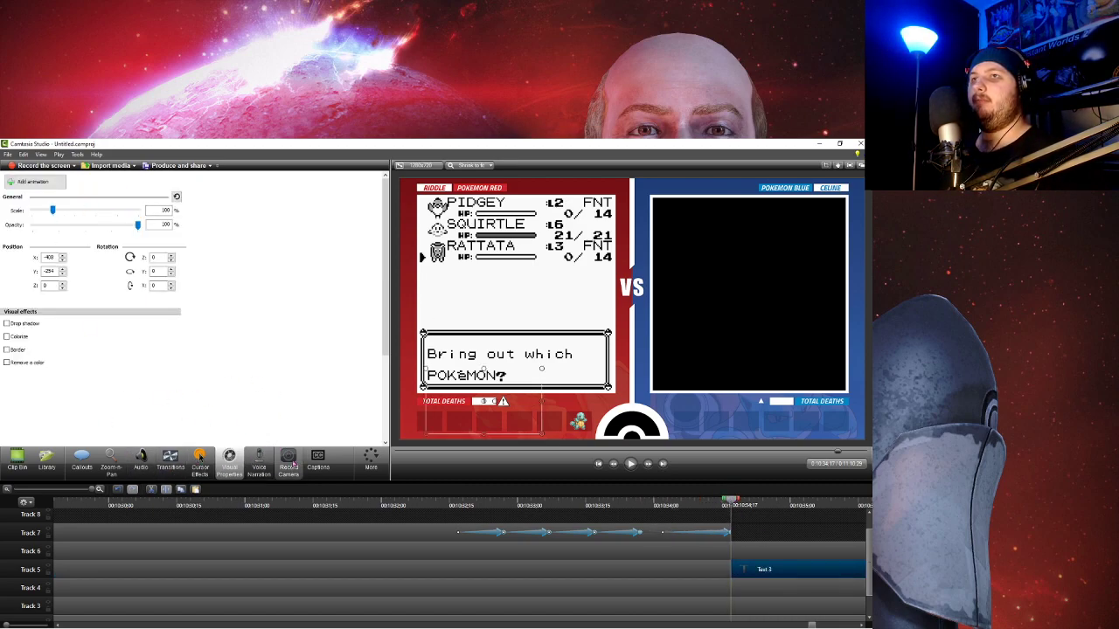
pyautogui.click(81, 461)
pyautogui.doubleClick(99, 288)
pyautogui.write('2')
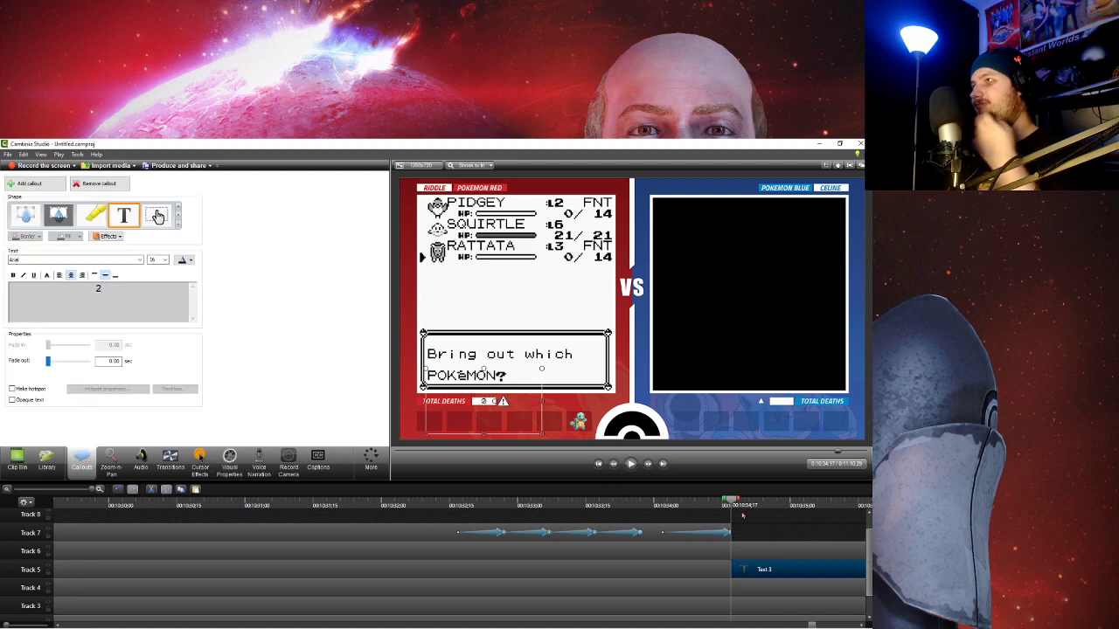
# - Add a Fade transition between the death counter's two parts at 0:10:34:17 and shorten it to about 10 frames
pyautogui.click(229, 460)
pyautogui.click(180, 466)
pyautogui.moveTo(152, 253); pyautogui.dragTo(699, 569)
pyautogui.moveTo(793, 578); pyautogui.dragTo(751, 573)
pyautogui.click(741, 547)
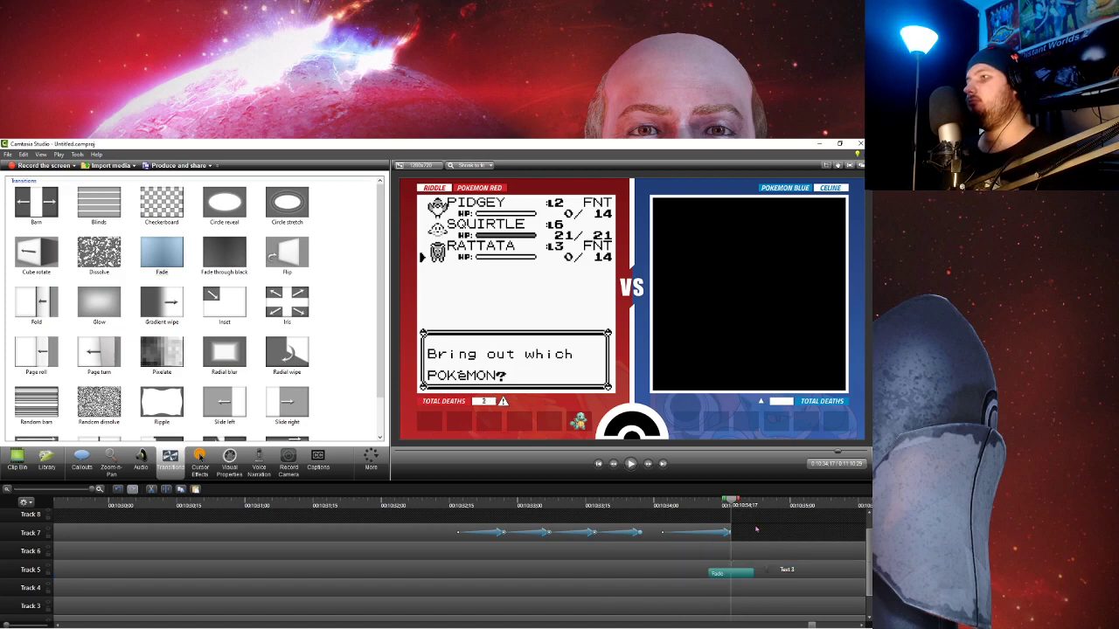
# - Review the whole timeline and play a short stretch of the video from about 0:06:46
pyautogui.scroll(-3, 751, 535)
pyautogui.scroll(-4, 756, 528)
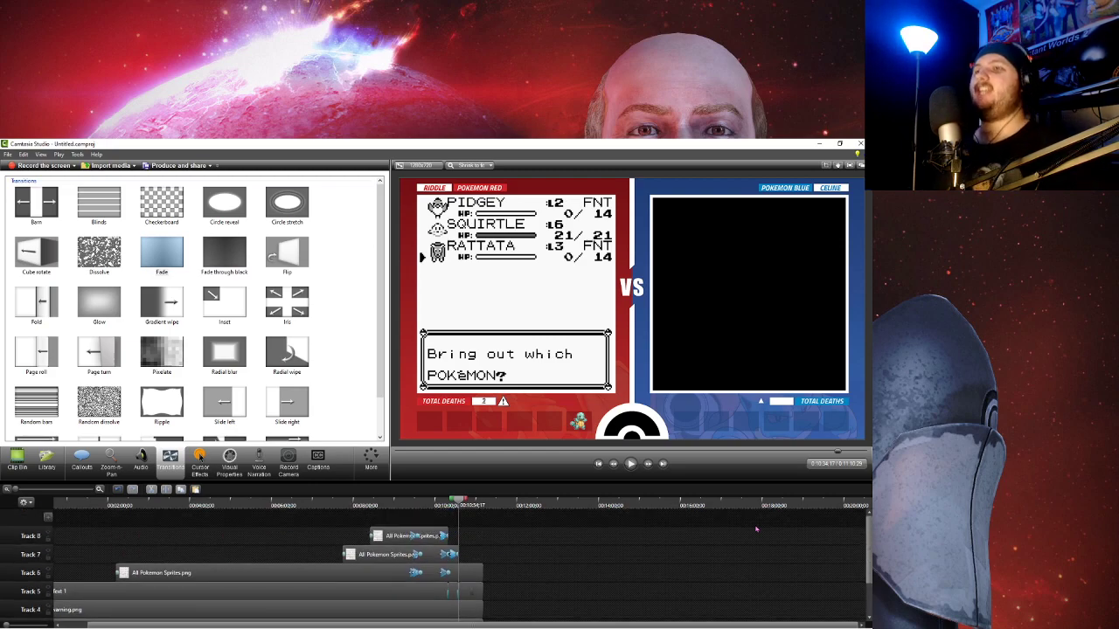
pyautogui.scroll(-2, 584, 603)
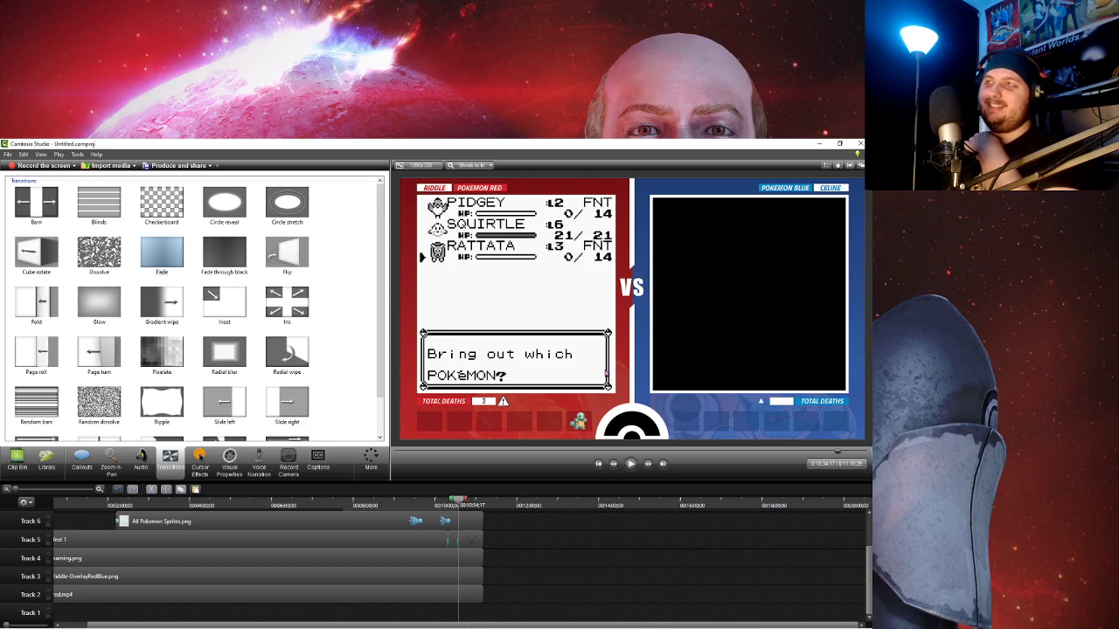
pyautogui.click(303, 504)
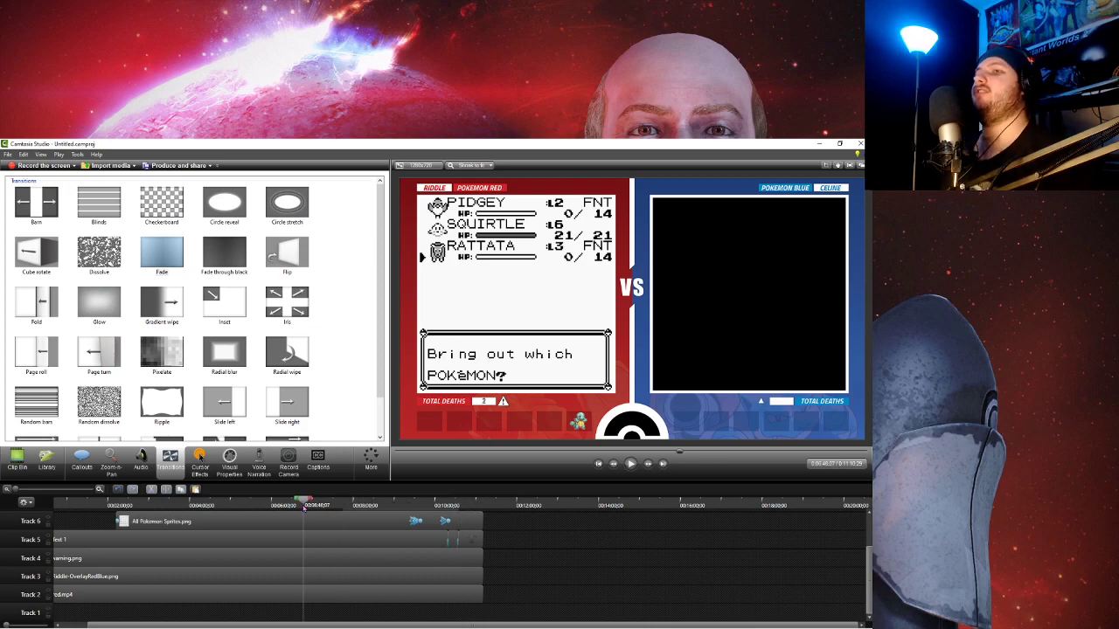
pyautogui.click(631, 465)
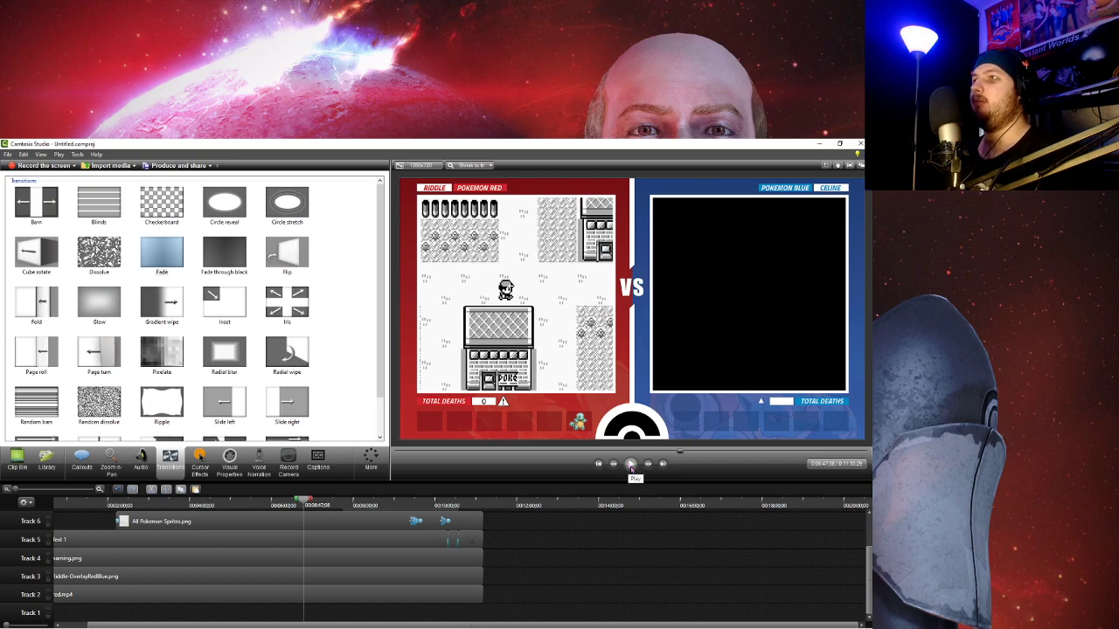
pyautogui.click(630, 467)
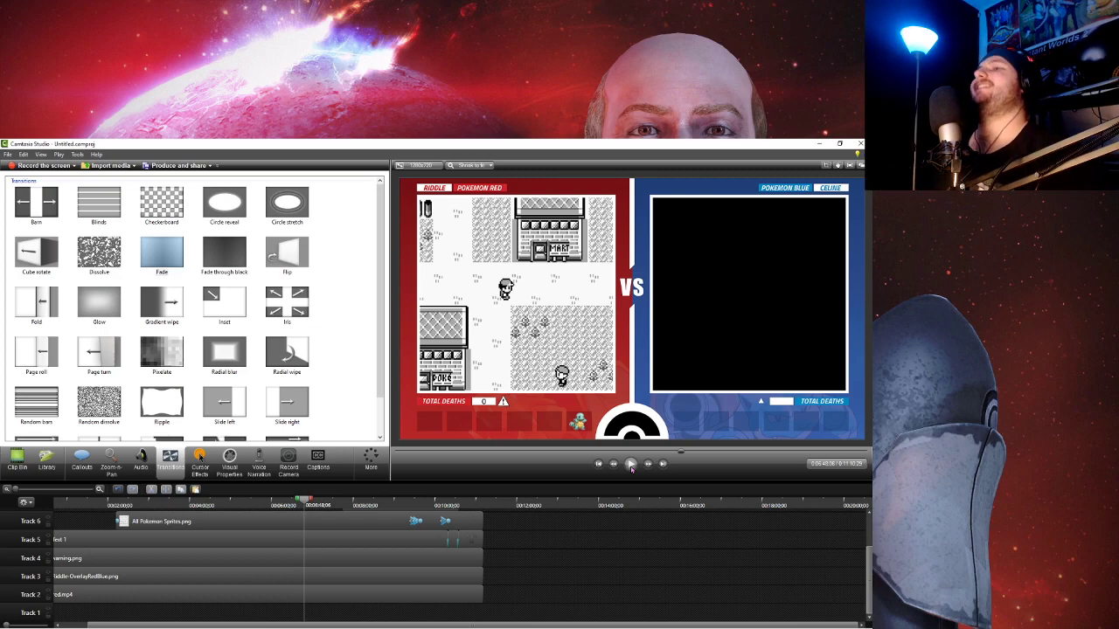
# - Find Squirtle's fainting at 0:10:58:00 and add an animation shortened to 10 frames to its sprite on Track 6 there
pyautogui.click(473, 504)
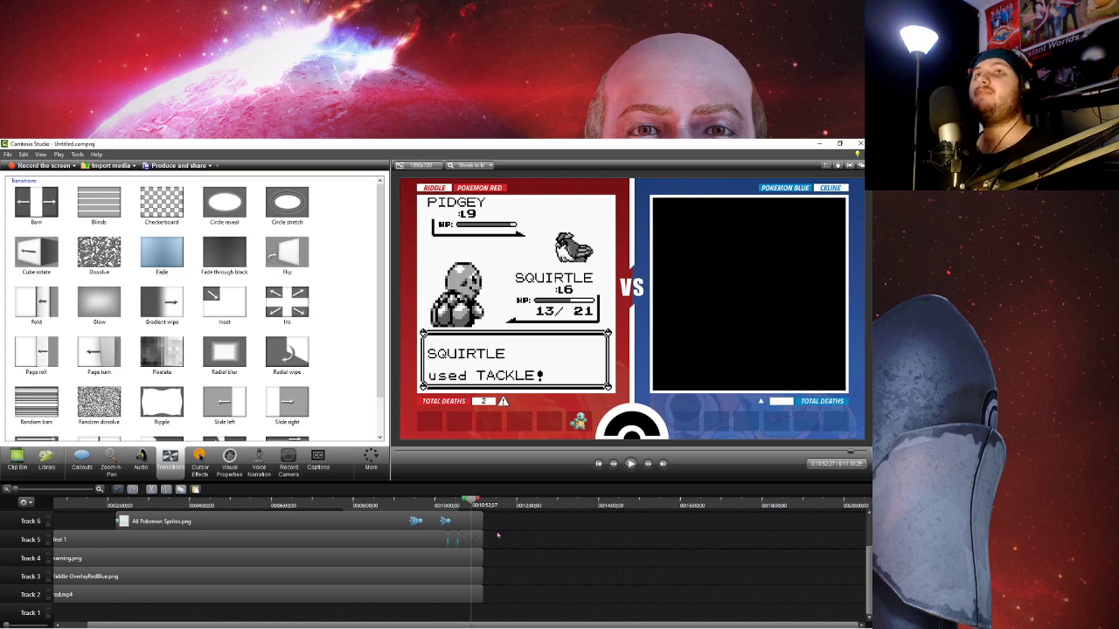
pyautogui.scroll(1, 479, 535)
pyautogui.scroll(5, 479, 534)
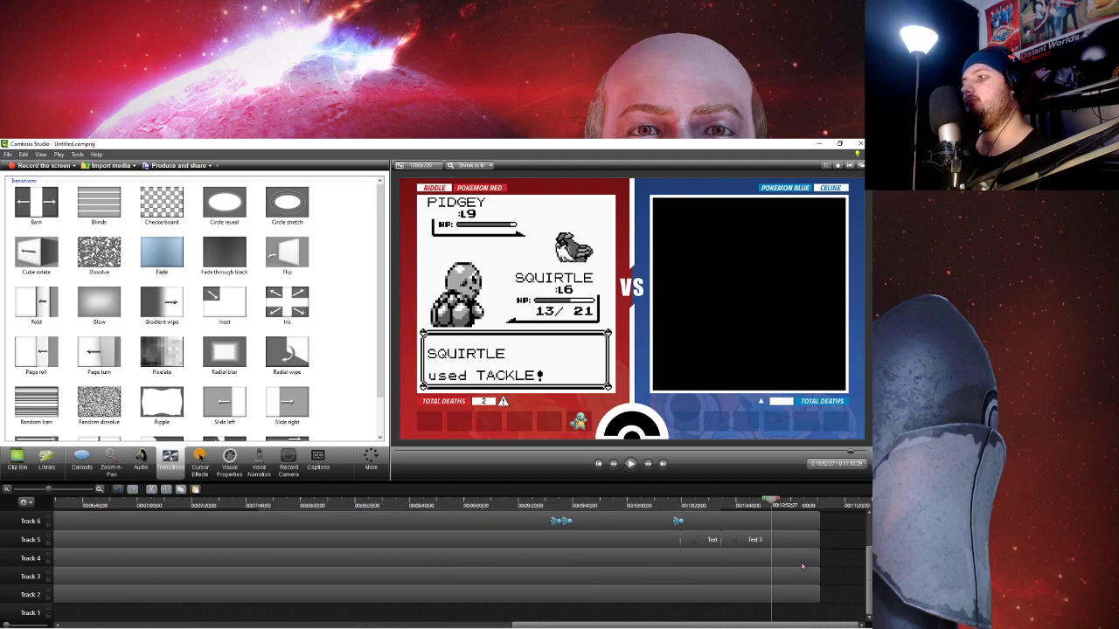
pyautogui.moveTo(459, 501); pyautogui.dragTo(456, 561)
pyautogui.moveTo(458, 505)
pyautogui.mouseDown()
pyautogui.moveTo(443, 513)
pyautogui.moveTo(469, 502)
pyautogui.mouseUp()
pyautogui.scroll(1, 466, 525)
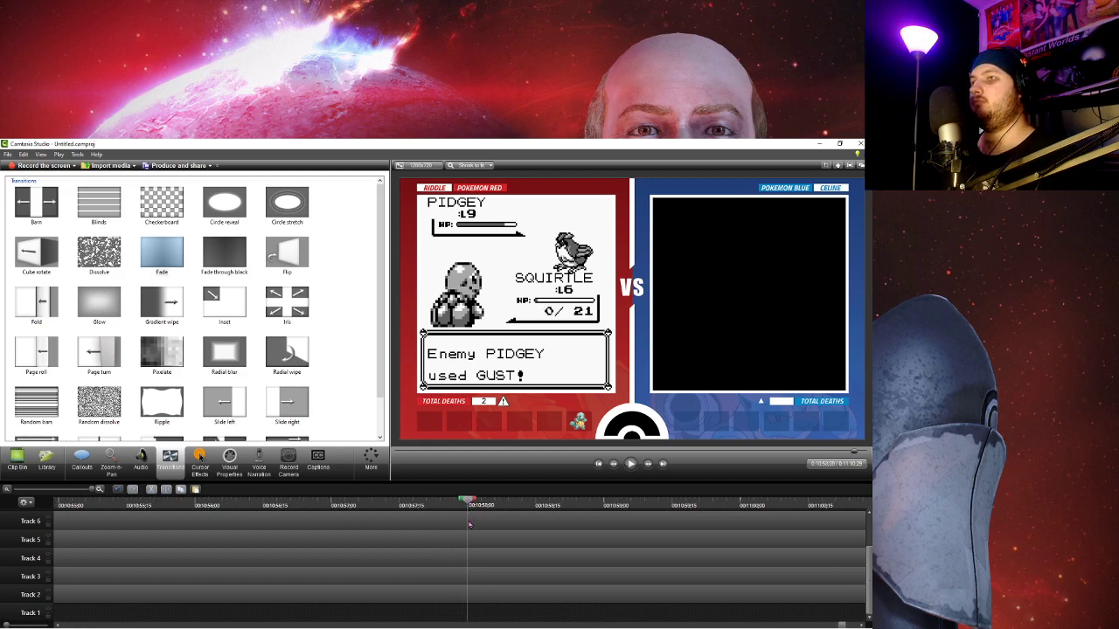
pyautogui.click(469, 526)
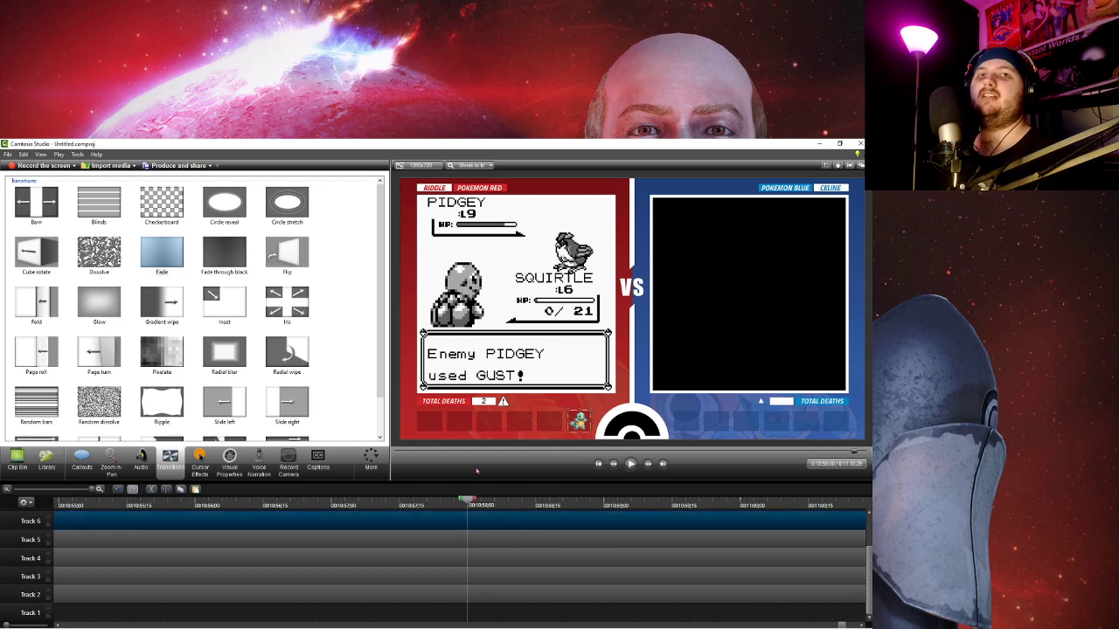
pyautogui.click(230, 472)
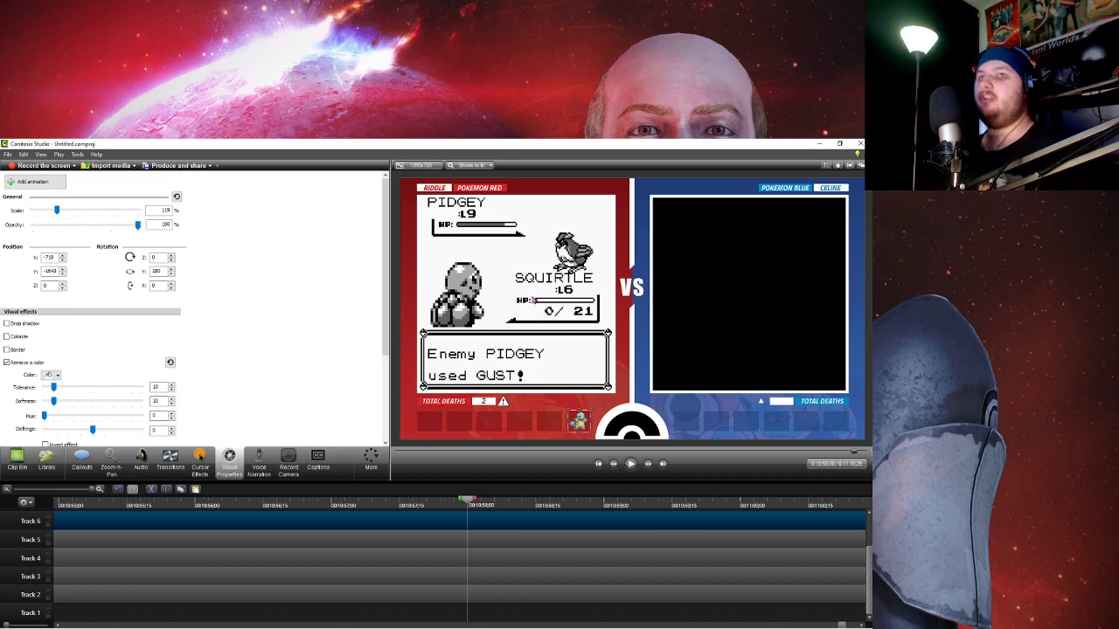
pyautogui.click(32, 181)
pyautogui.moveTo(459, 521); pyautogui.dragTo(514, 522)
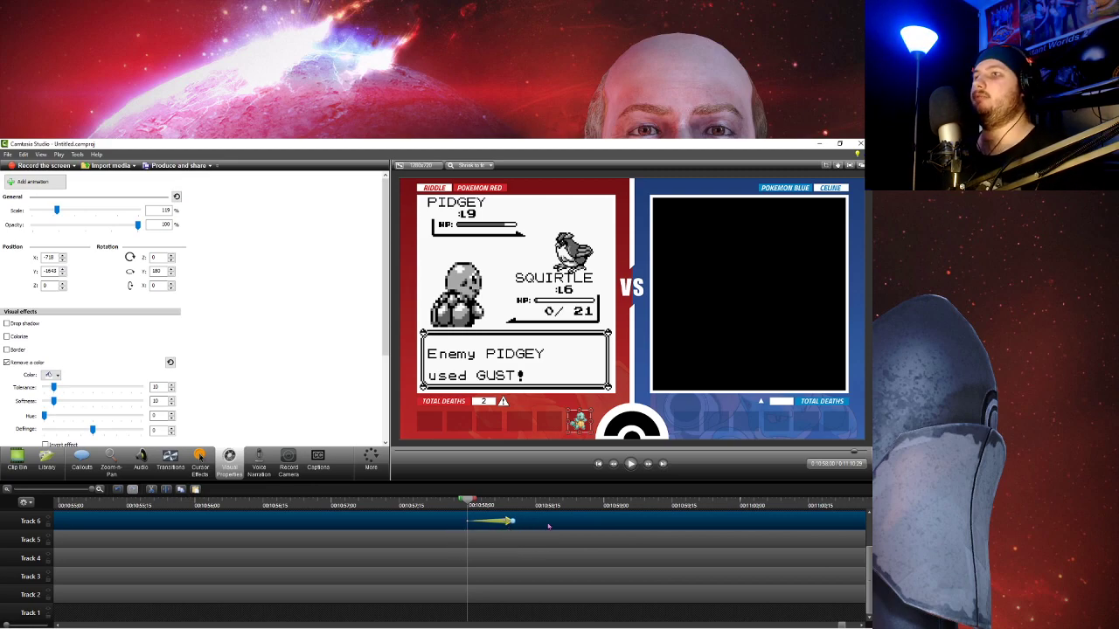
# - Flash the Squirtle sprite between 0% and 100% opacity with four consecutive 10-frame animations ending at 0:10:59:10
pyautogui.moveTo(483, 503); pyautogui.dragTo(514, 505)
pyautogui.moveTo(138, 224); pyautogui.dragTo(32, 224)
pyautogui.hotkey('ctrl', 'v')
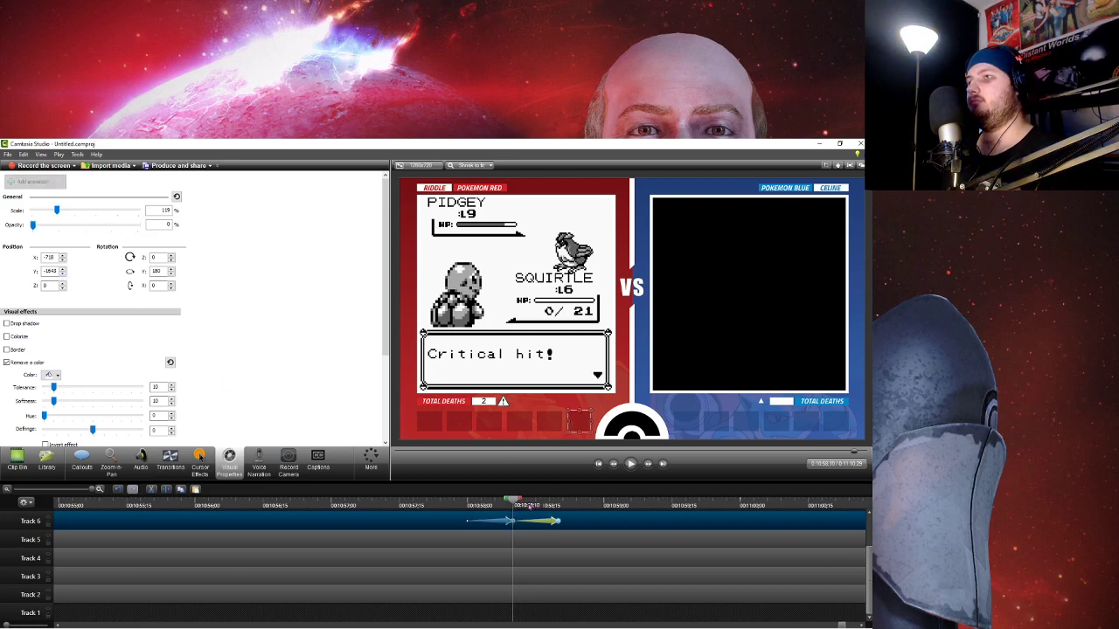
pyautogui.moveTo(513, 502); pyautogui.dragTo(559, 503)
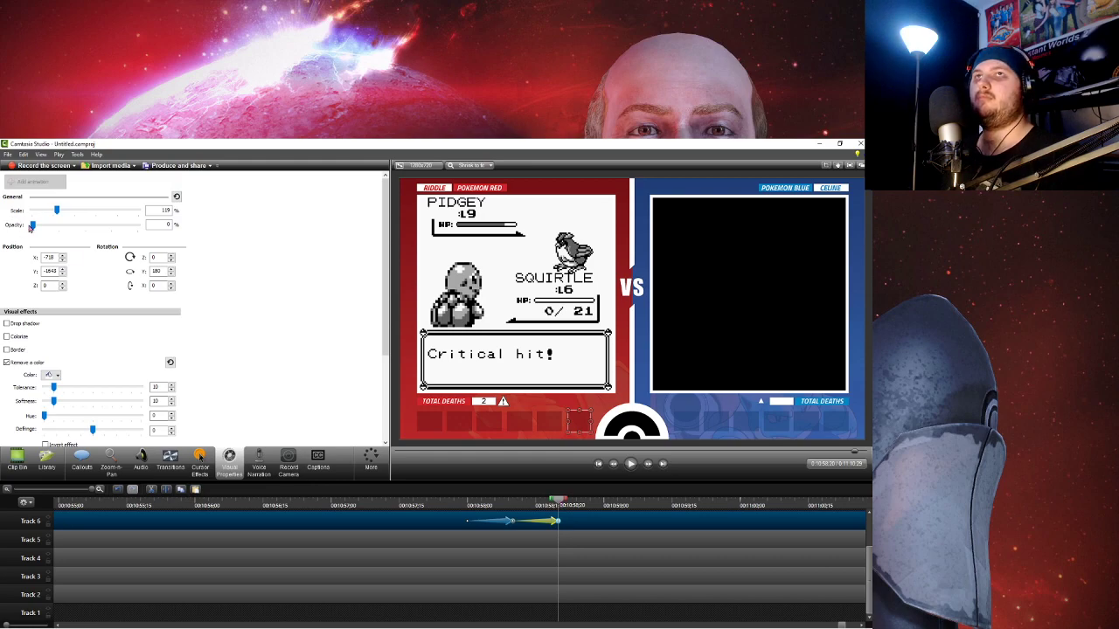
pyautogui.hotkey('ctrl', 'v')
pyautogui.moveTo(609, 503); pyautogui.dragTo(603, 504)
pyautogui.hotkey('ctrl', 'v')
pyautogui.click(648, 505)
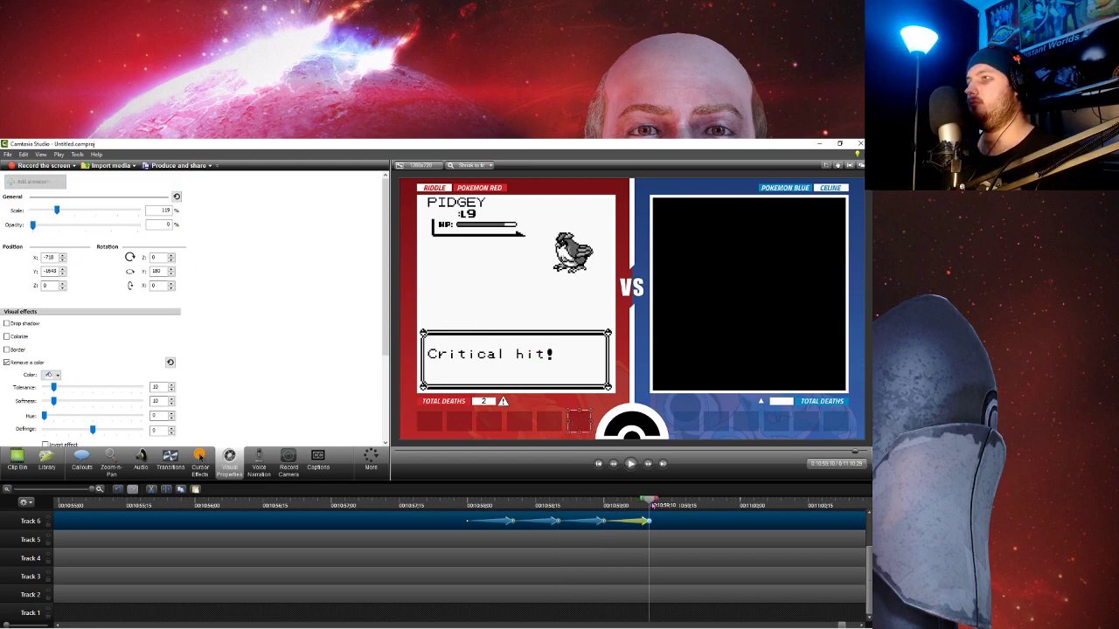
pyautogui.moveTo(32, 226); pyautogui.dragTo(137, 225)
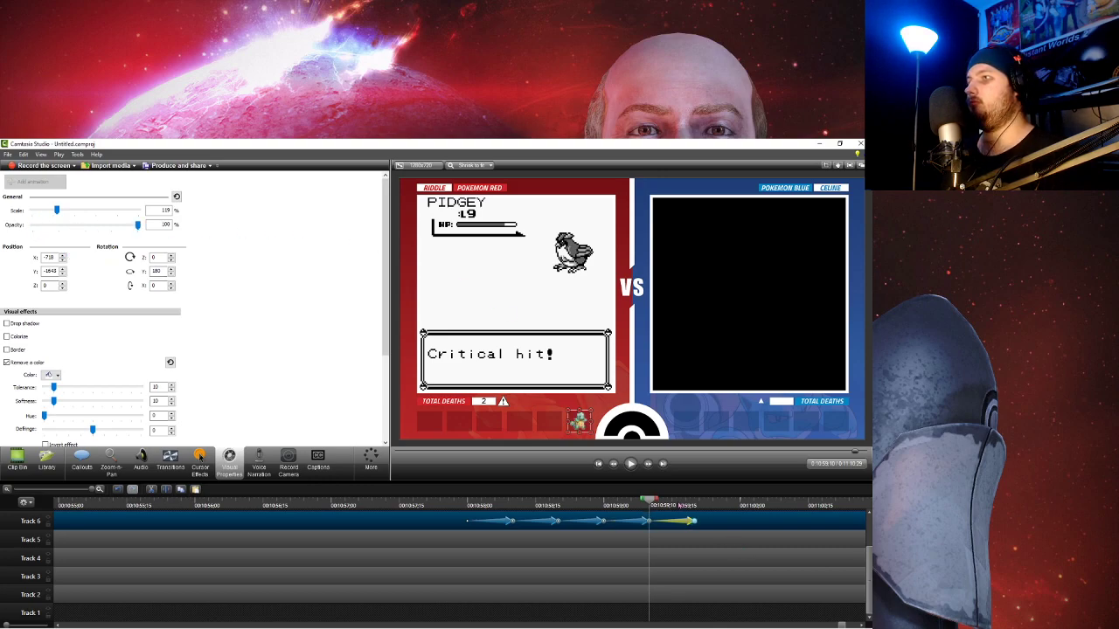
# - Set the Squirtle sprite's final fade-out to run from 0:10:59:15 to 0:11:00:00, and split the death counter and warning icon at 0:11:00:00
pyautogui.moveTo(655, 500)
pyautogui.mouseDown()
pyautogui.moveTo(709, 521)
pyautogui.moveTo(778, 521)
pyautogui.moveTo(741, 521)
pyautogui.mouseUp()
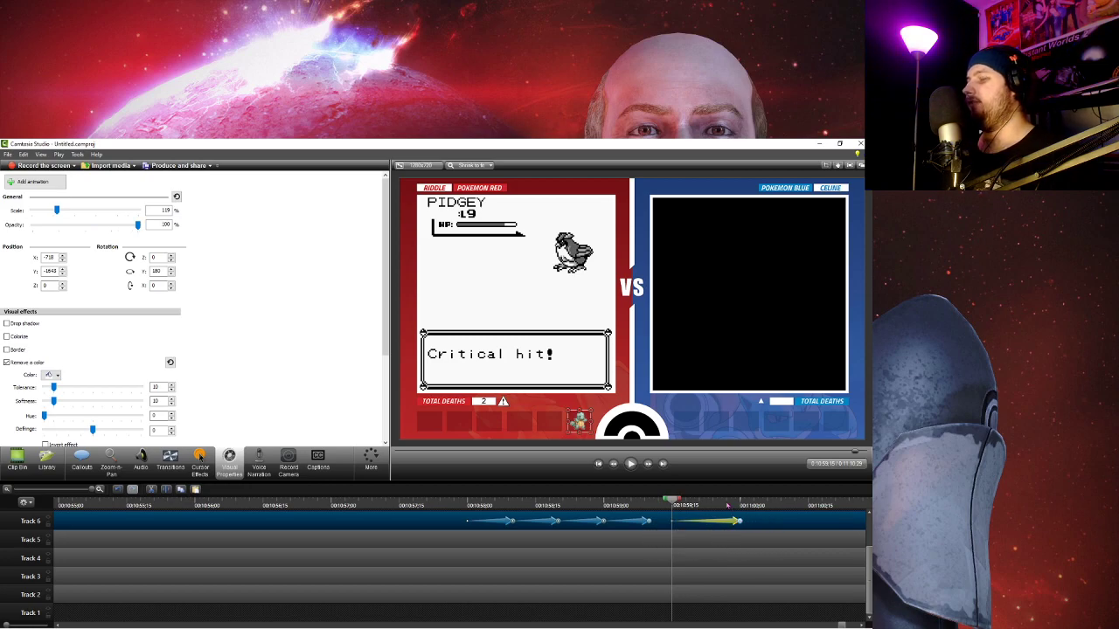
pyautogui.click(739, 504)
pyautogui.click(740, 540)
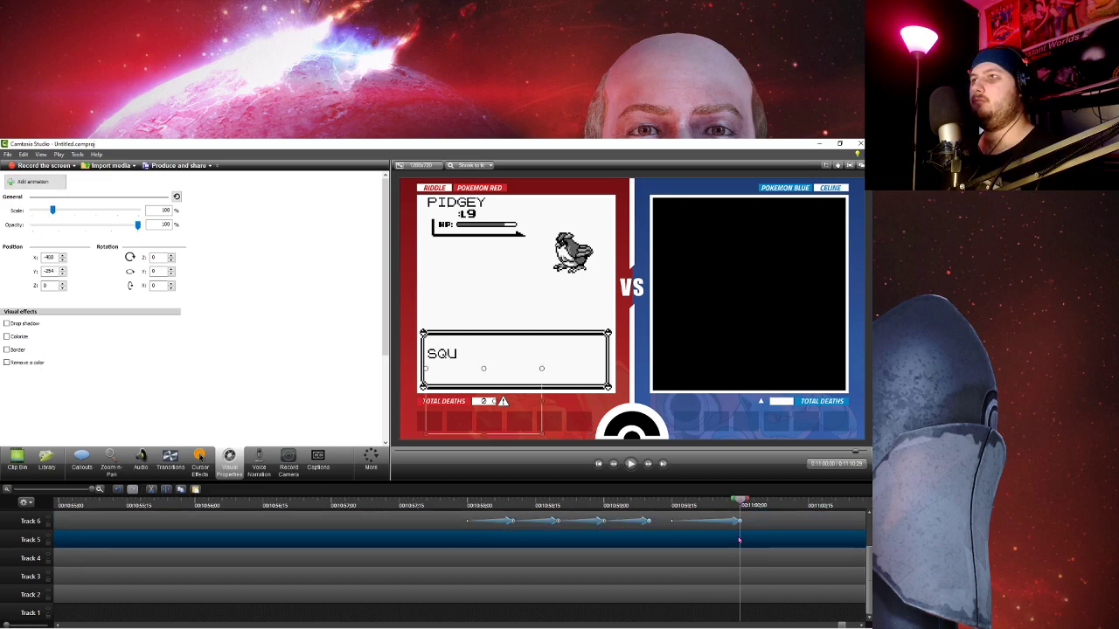
pyautogui.click(739, 560)
pyautogui.keyDown('ctrl'); pyautogui.click(742, 547); pyautogui.keyUp('ctrl')
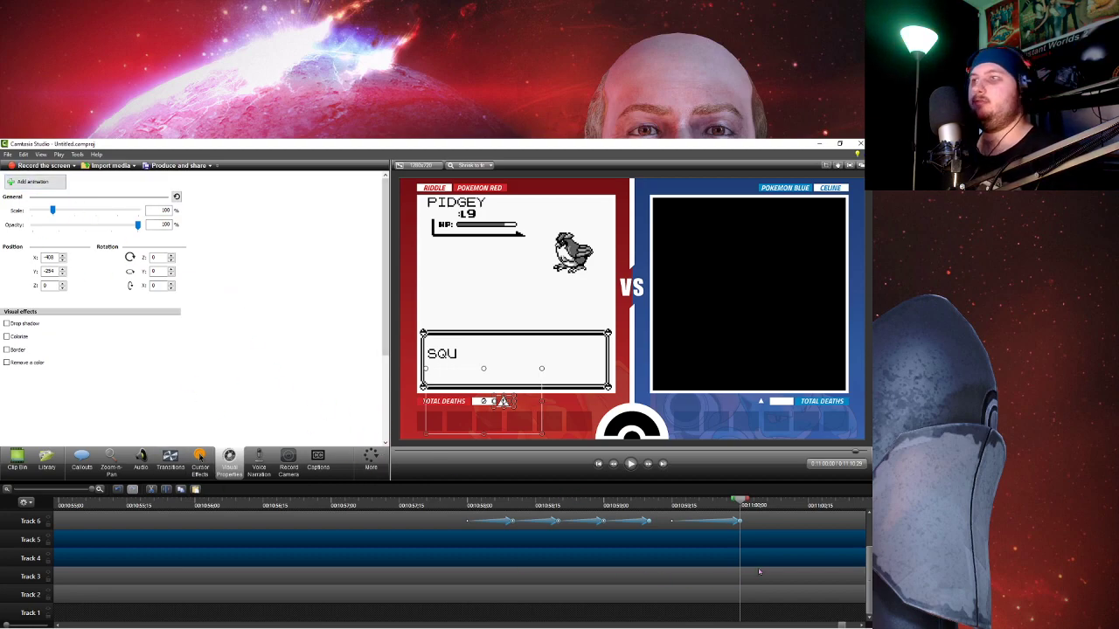
pyautogui.rightClick(741, 496)
pyautogui.click(695, 514)
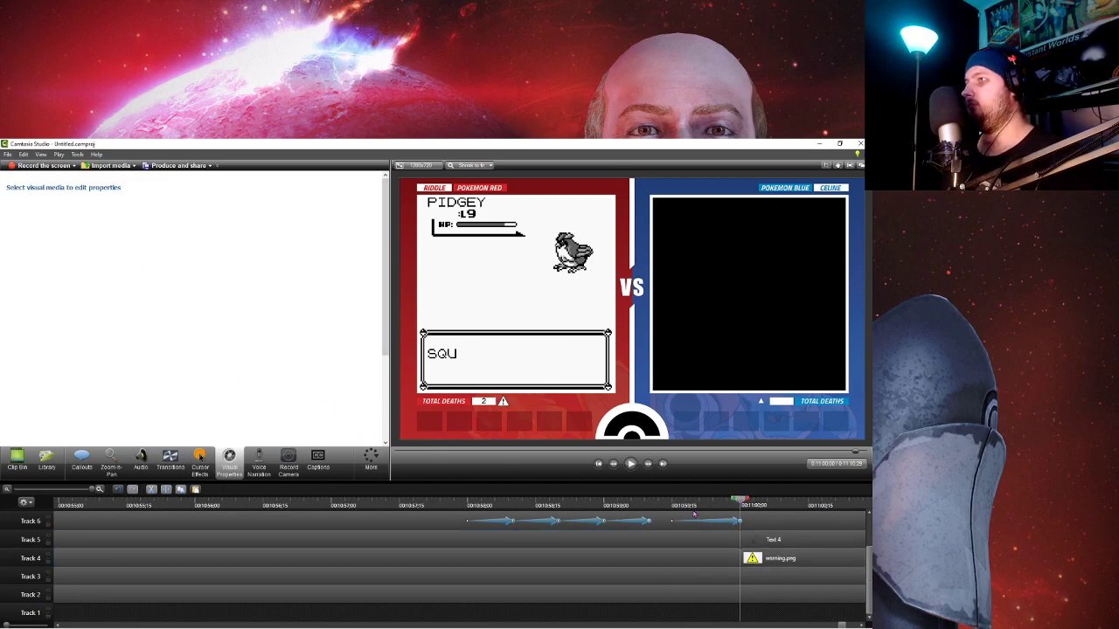
# - Change the death counter after 0:11:00:00 to 3 and remove the Colorize effect from the warning icon there
pyautogui.click(803, 543)
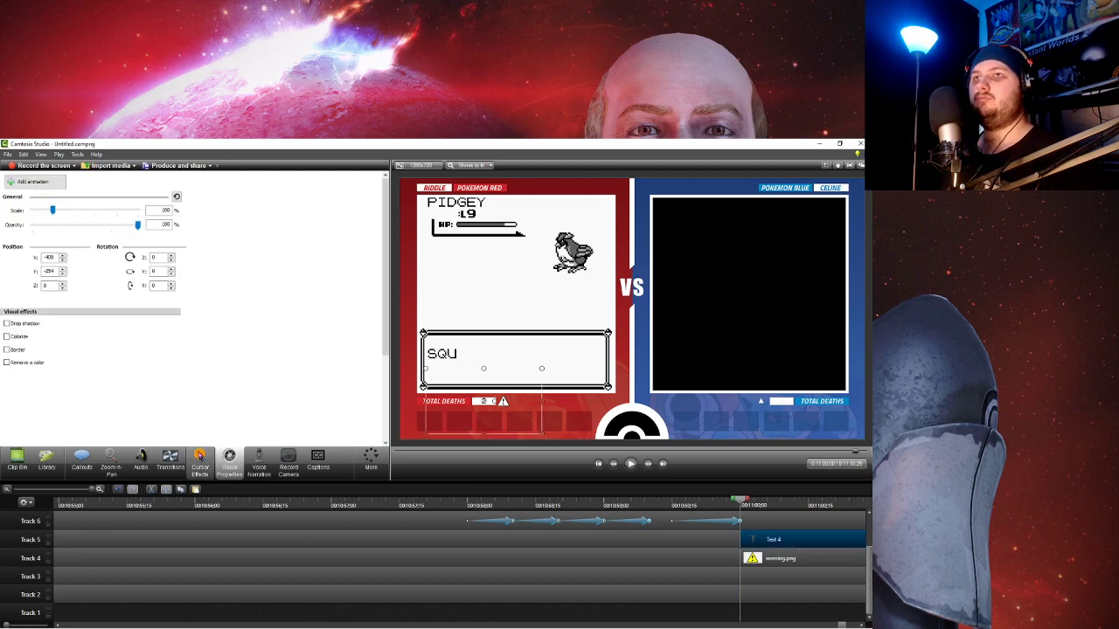
pyautogui.click(84, 461)
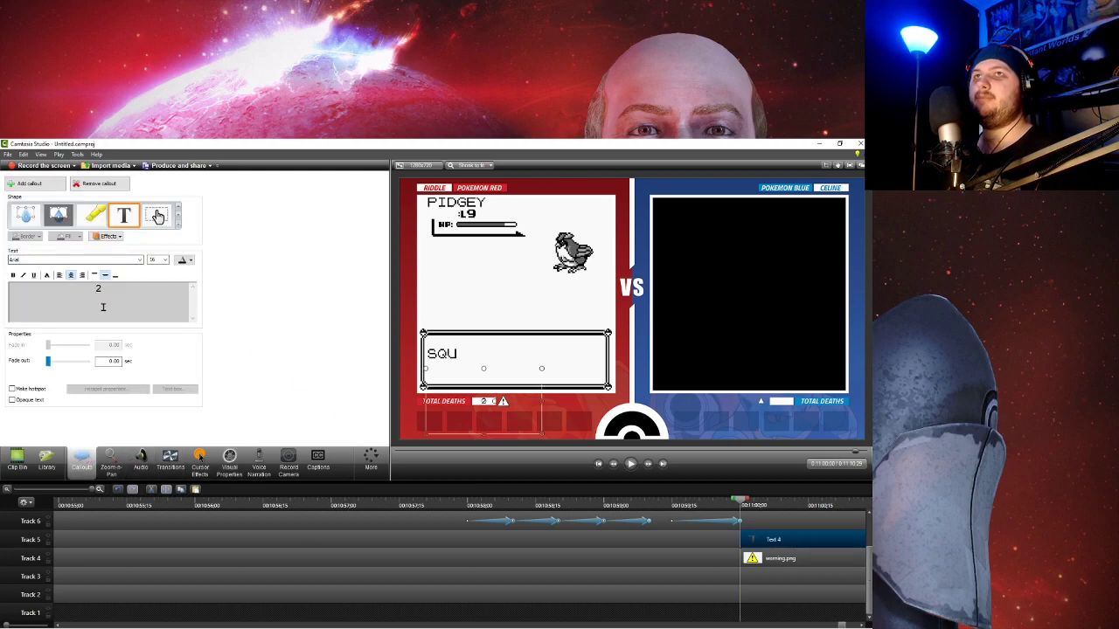
pyautogui.click(776, 560)
pyautogui.click(220, 461)
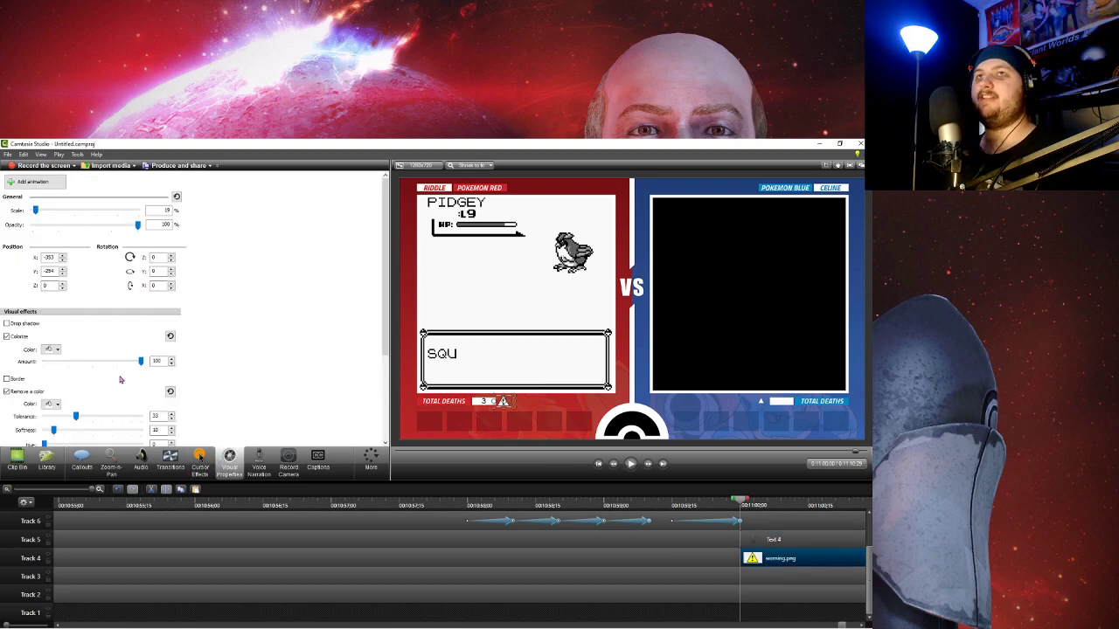
pyautogui.click(8, 337)
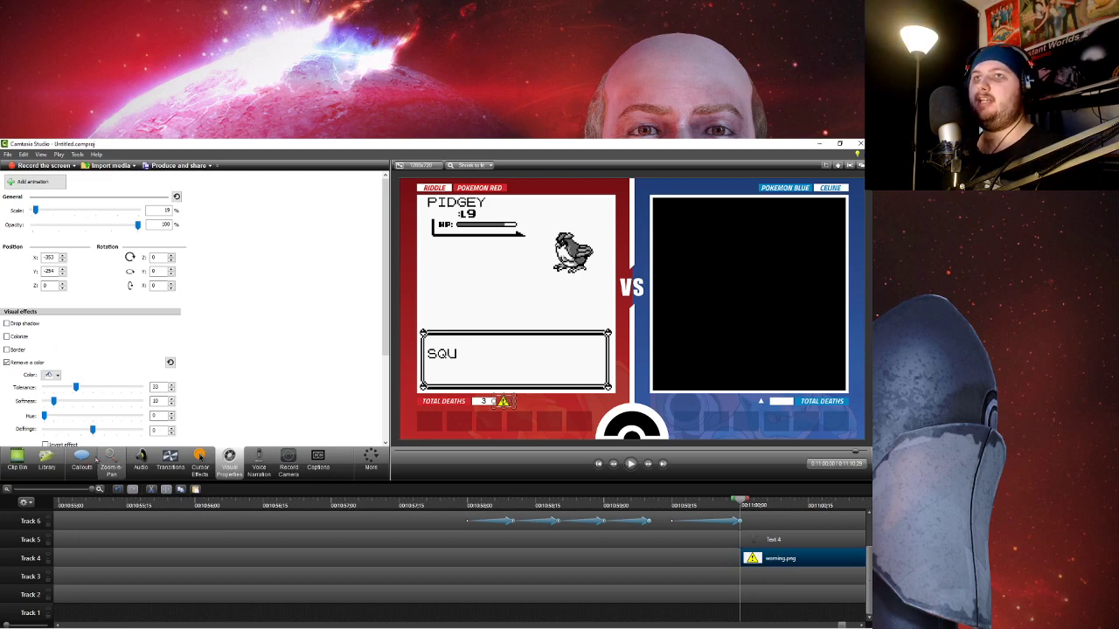
# - Add Fade transitions of about 10 frames at the counter and warning icon splits at 0:11:00:00, and play back the result
pyautogui.click(170, 460)
pyautogui.moveTo(161, 262); pyautogui.dragTo(759, 553)
pyautogui.moveTo(160, 262); pyautogui.dragTo(782, 562)
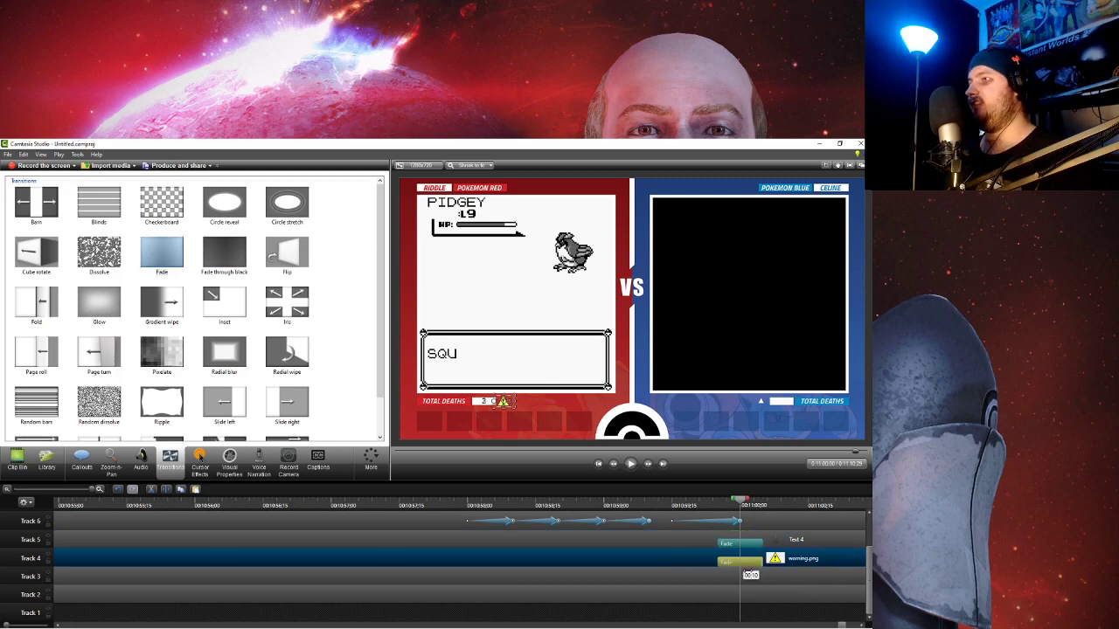
pyautogui.moveTo(713, 505); pyautogui.dragTo(741, 501)
pyautogui.click(630, 465)
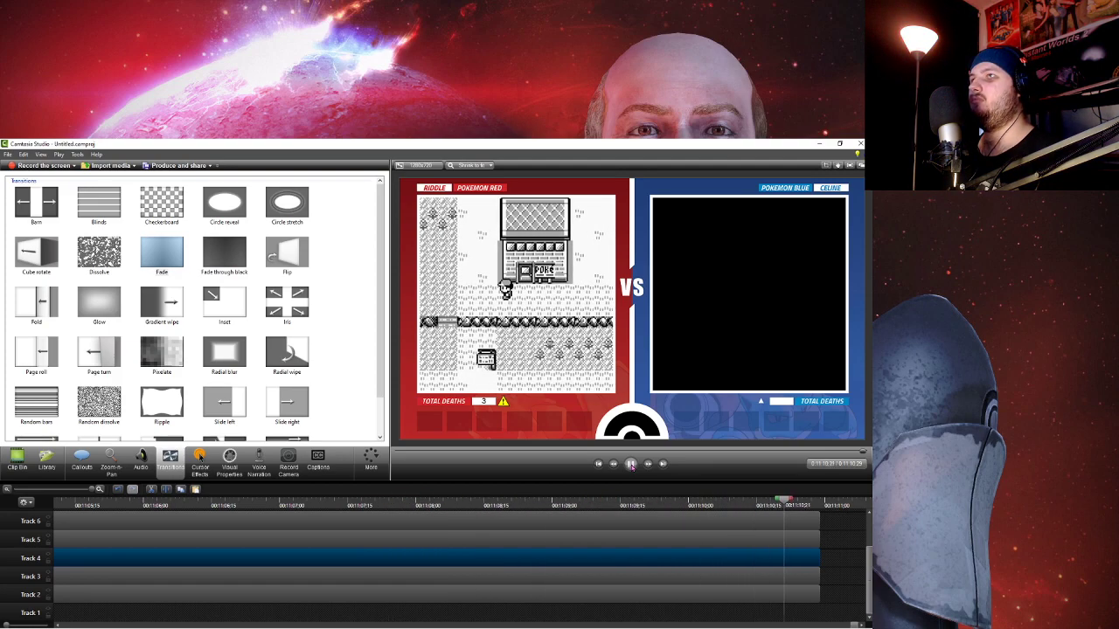
# - Split the media on Tracks 2 to 6 at 0:11:10:07 and delete everything after that point
pyautogui.click(826, 553)
pyautogui.moveTo(817, 500); pyautogui.dragTo(718, 502)
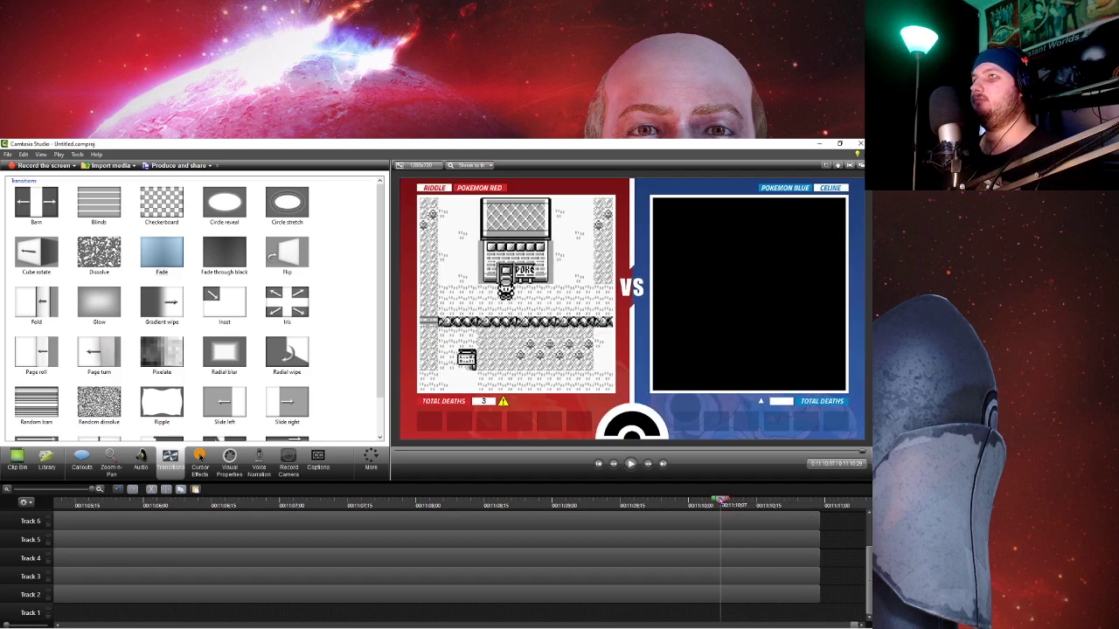
pyautogui.moveTo(788, 617); pyautogui.dragTo(760, 521)
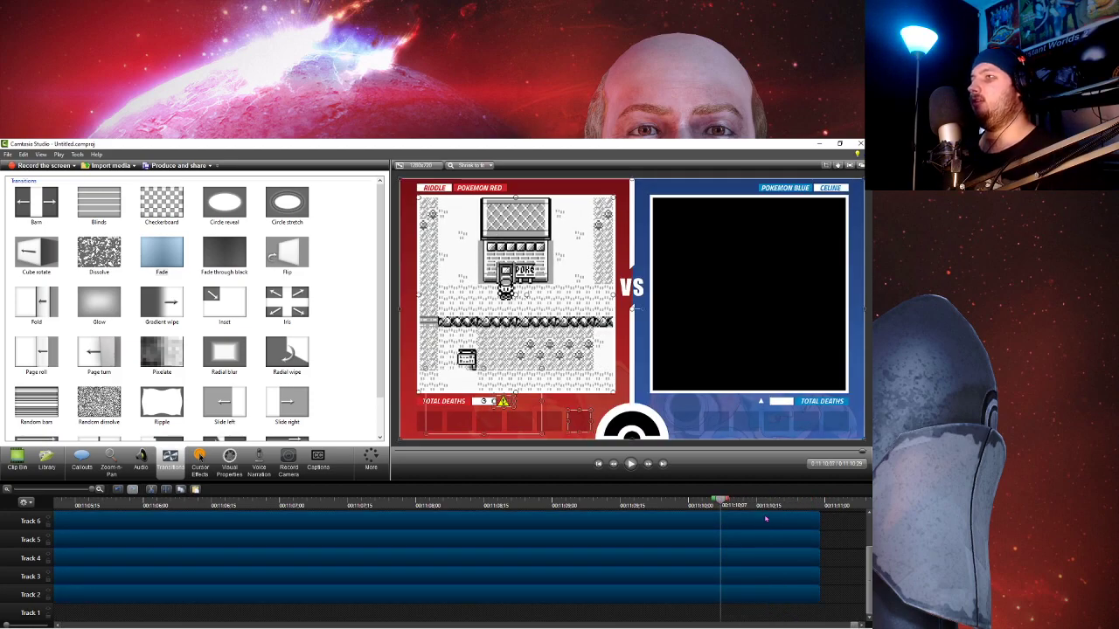
pyautogui.rightClick(719, 501)
pyautogui.click(690, 505)
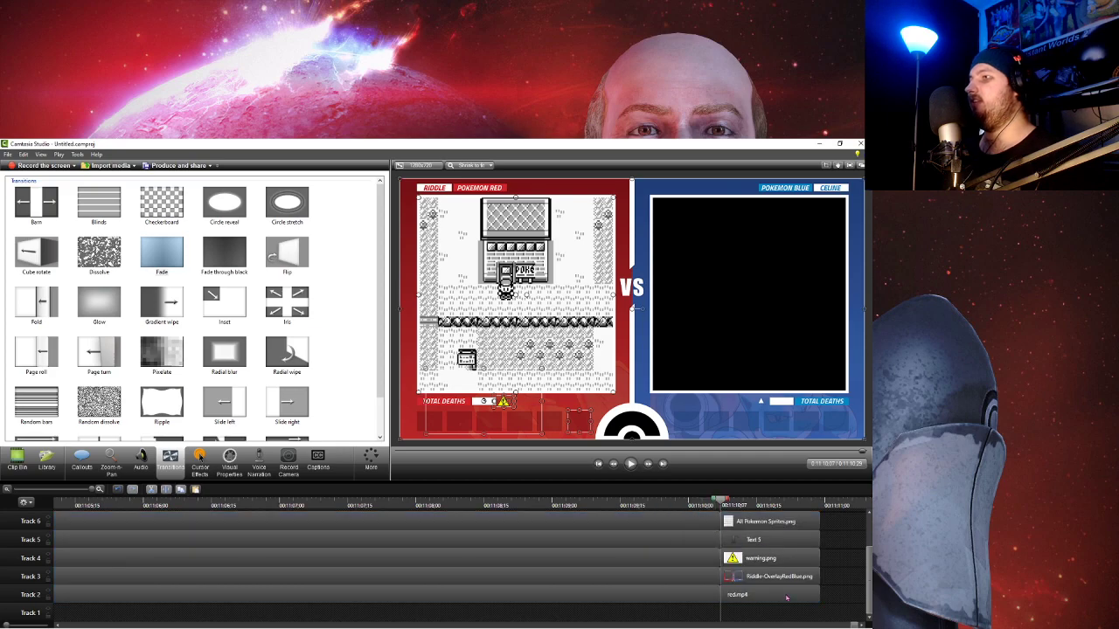
pyautogui.press('Delete')
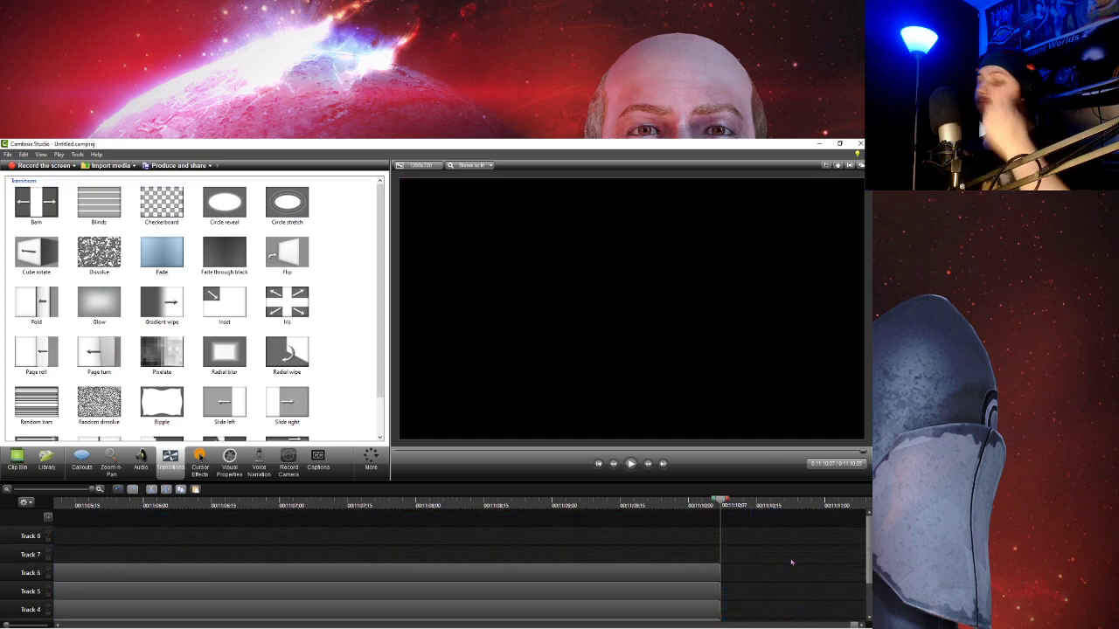
# - Import the video See You Later.mp4 into the project's media
pyautogui.scroll(-2, 769, 553)
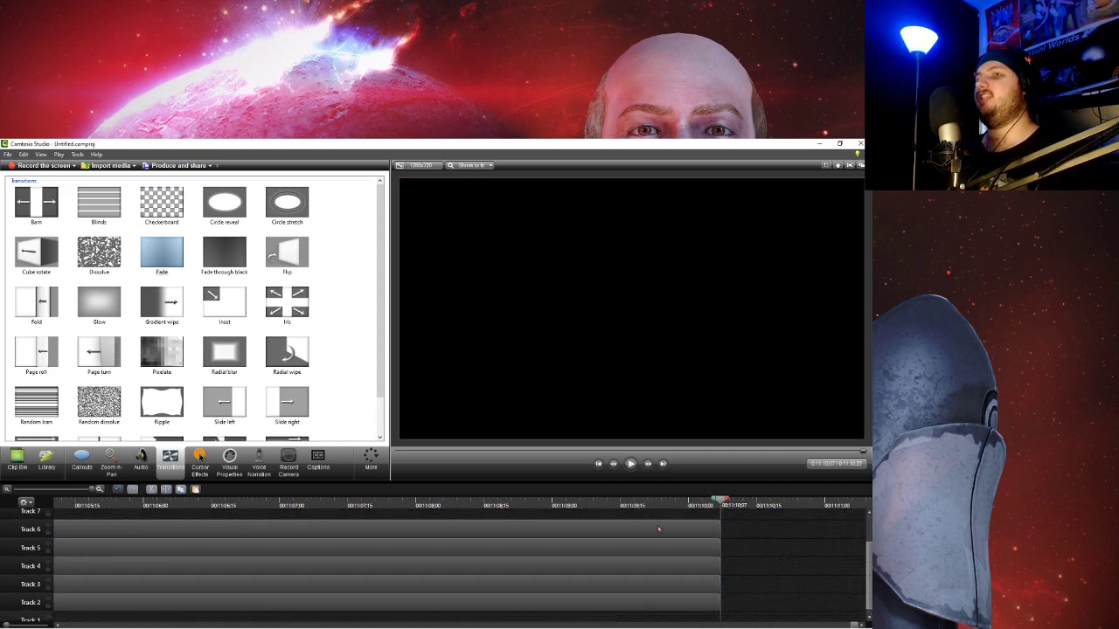
pyautogui.click(16, 461)
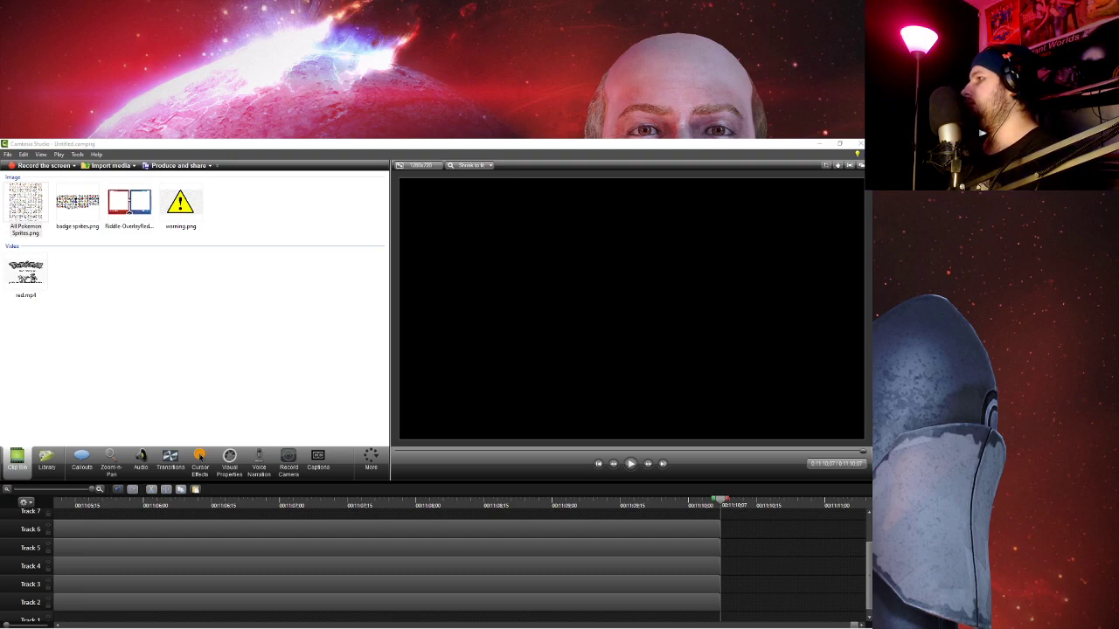
pyautogui.moveTo(519, 431); pyautogui.dragTo(144, 350)
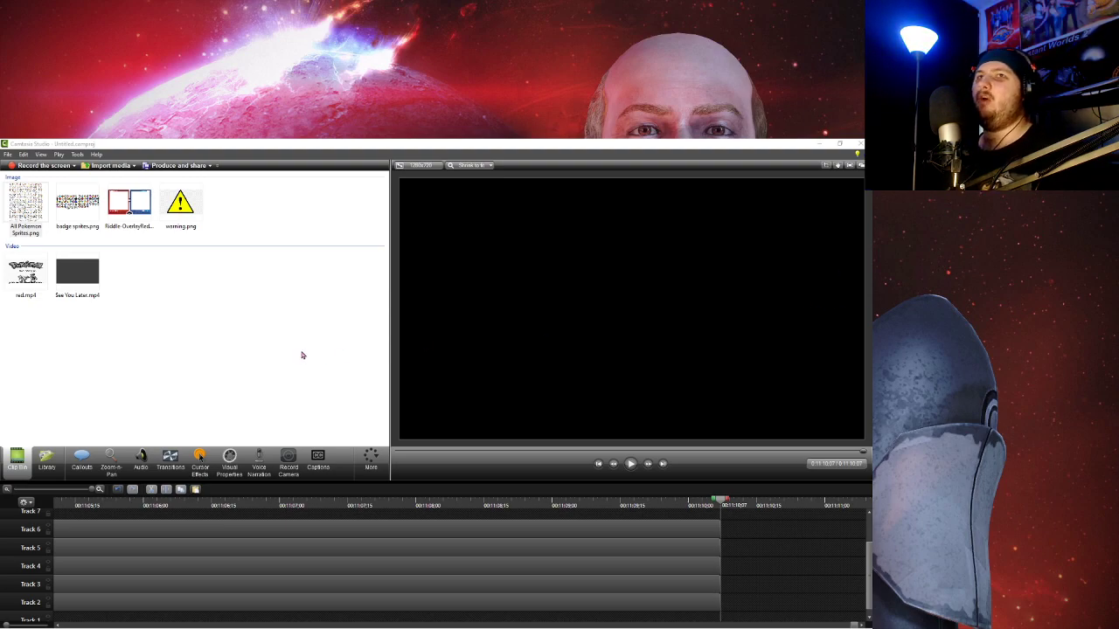
# - Place See You Later.mp4 on Track 7 so that it ends together with the other tracks at 0:11:10:07
pyautogui.scroll(2, 154, 224)
pyautogui.moveTo(77, 272); pyautogui.dragTo(708, 554)
pyautogui.moveTo(575, 562); pyautogui.dragTo(291, 558)
pyautogui.scroll(-2, 815, 601)
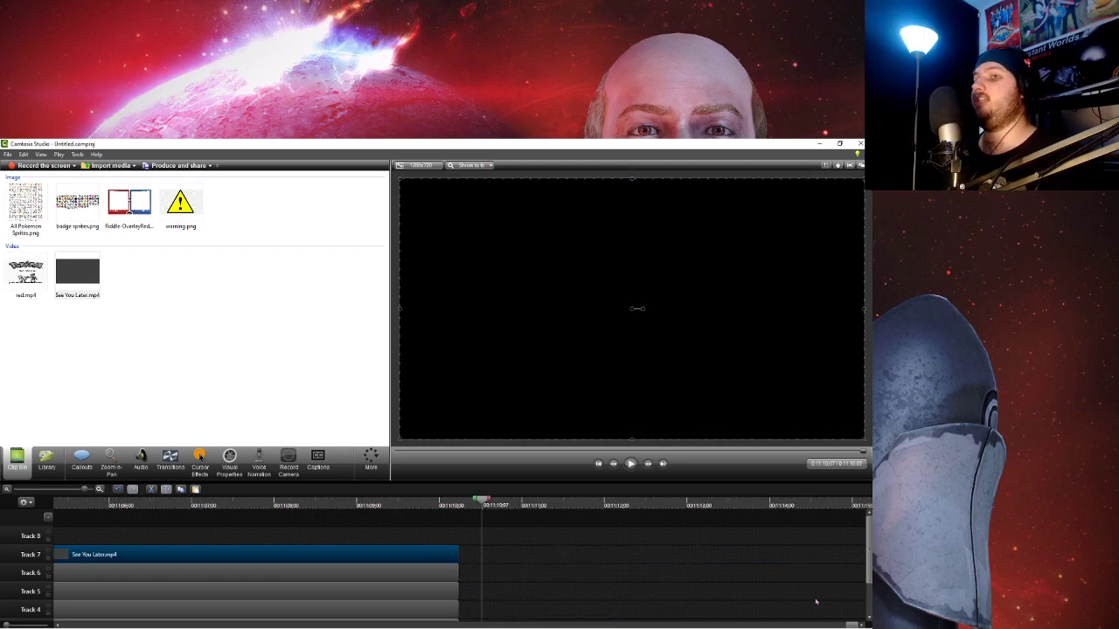
pyautogui.scroll(-1, 236, 591)
pyautogui.scroll(1, 769, 584)
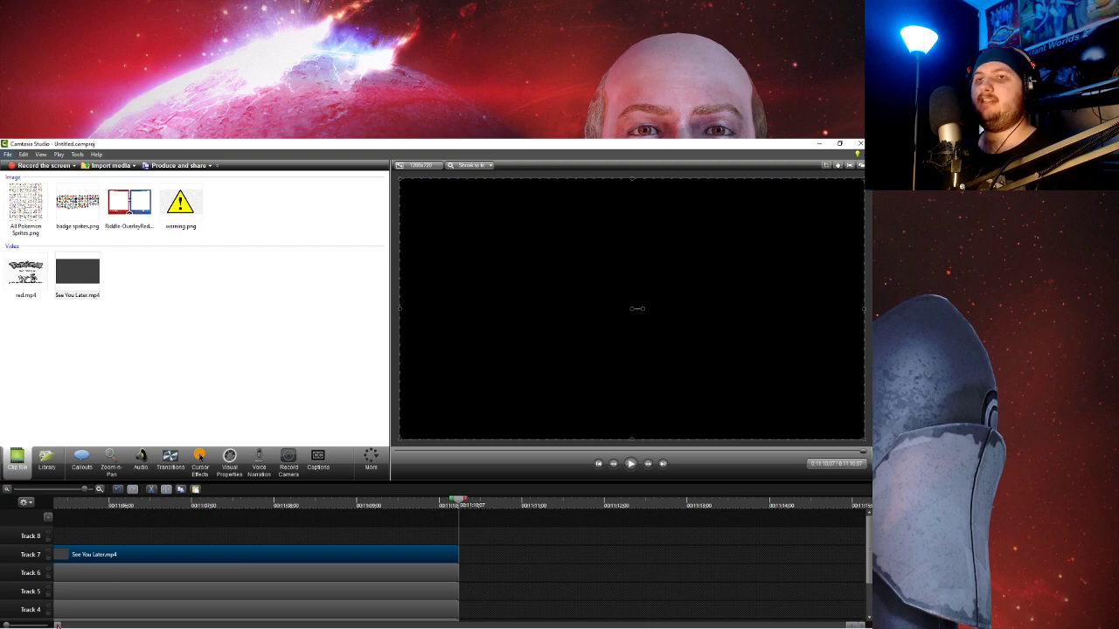
pyautogui.hscroll(-2, 57, 624)
pyautogui.hscroll(-1, 57, 625)
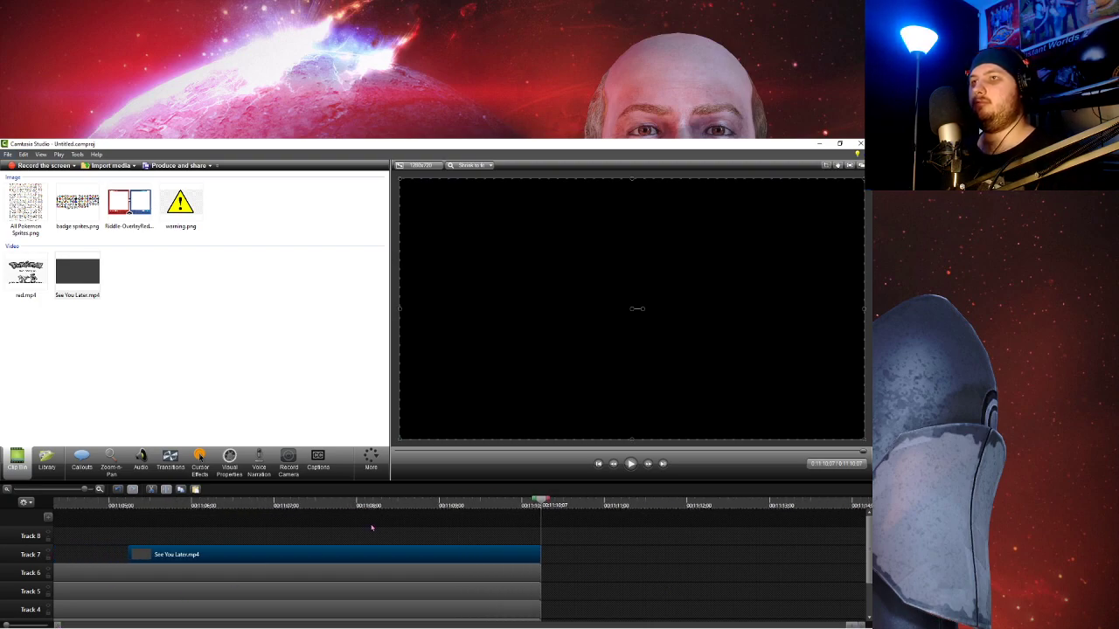
# - Apply the Remove a color effect to See You Later.mp4 at 0:11:07:24, sampling its grey background
pyautogui.scroll(1, 288, 528)
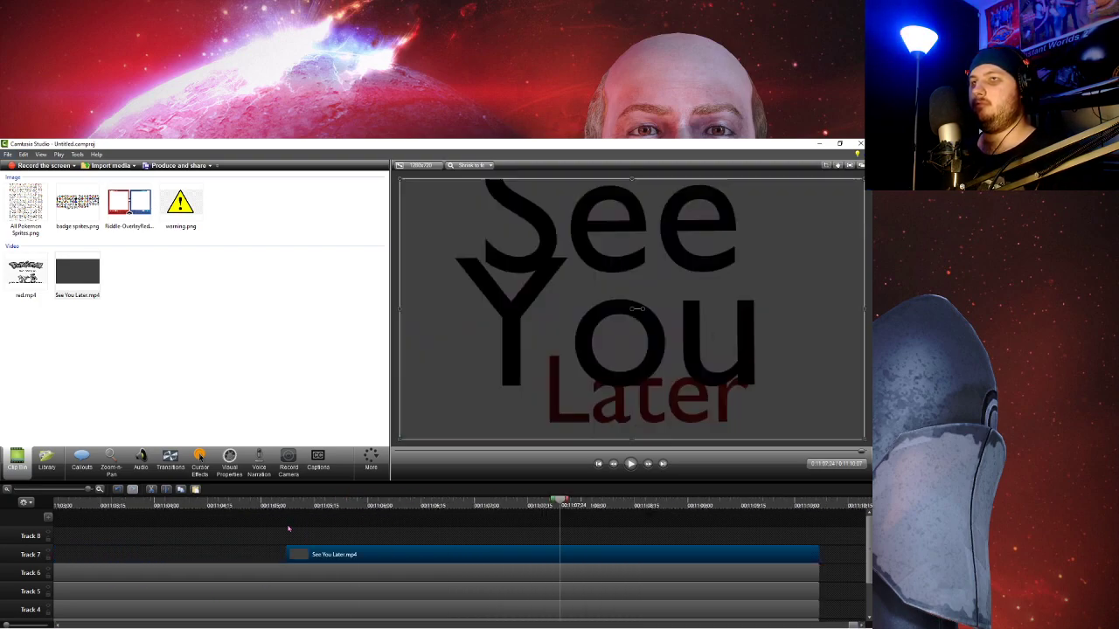
pyautogui.click(228, 463)
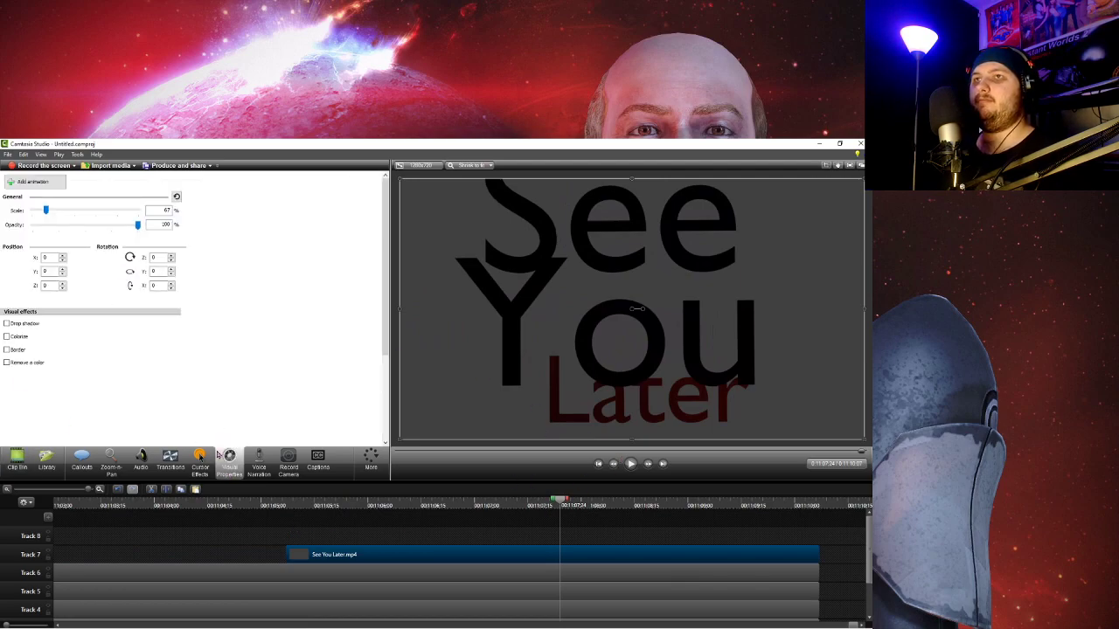
pyautogui.click(38, 363)
pyautogui.click(52, 374)
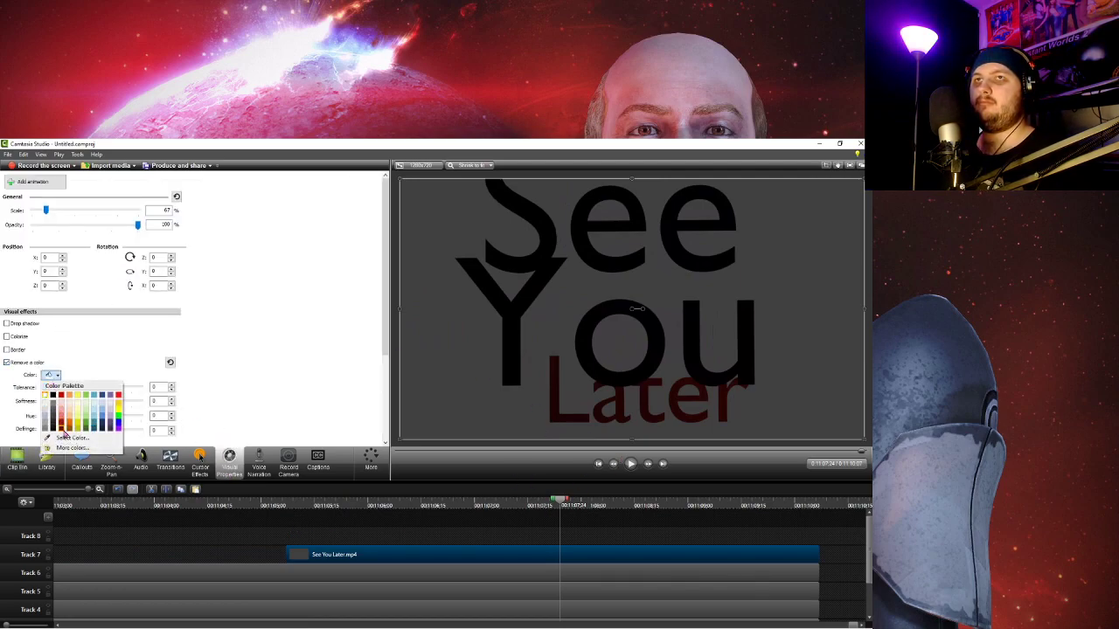
pyautogui.click(63, 441)
pyautogui.click(442, 383)
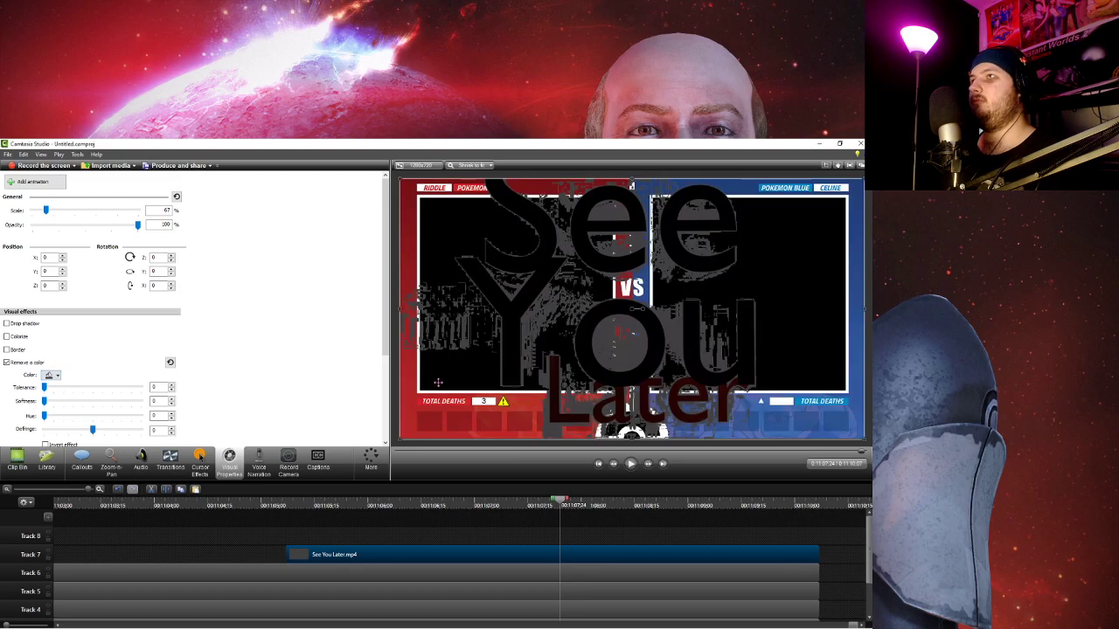
# - Resample the grey background as the removed color, set tolerance and softness to 10, and scrub through the clip to its end
pyautogui.click(57, 375)
pyautogui.click(70, 428)
pyautogui.click(58, 376)
pyautogui.click(79, 440)
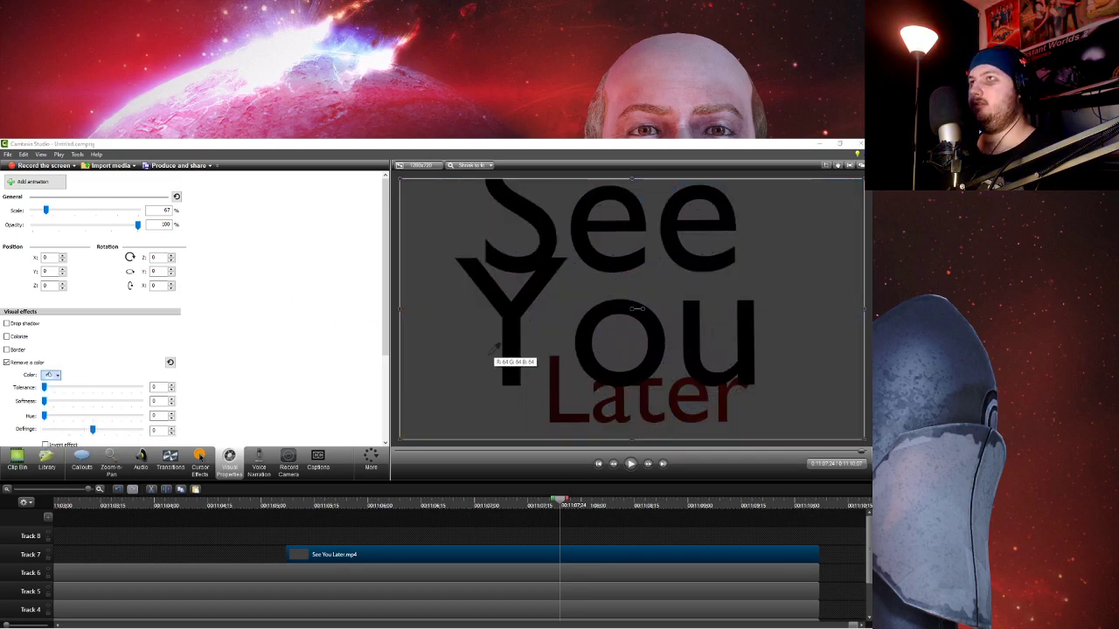
pyautogui.click(426, 334)
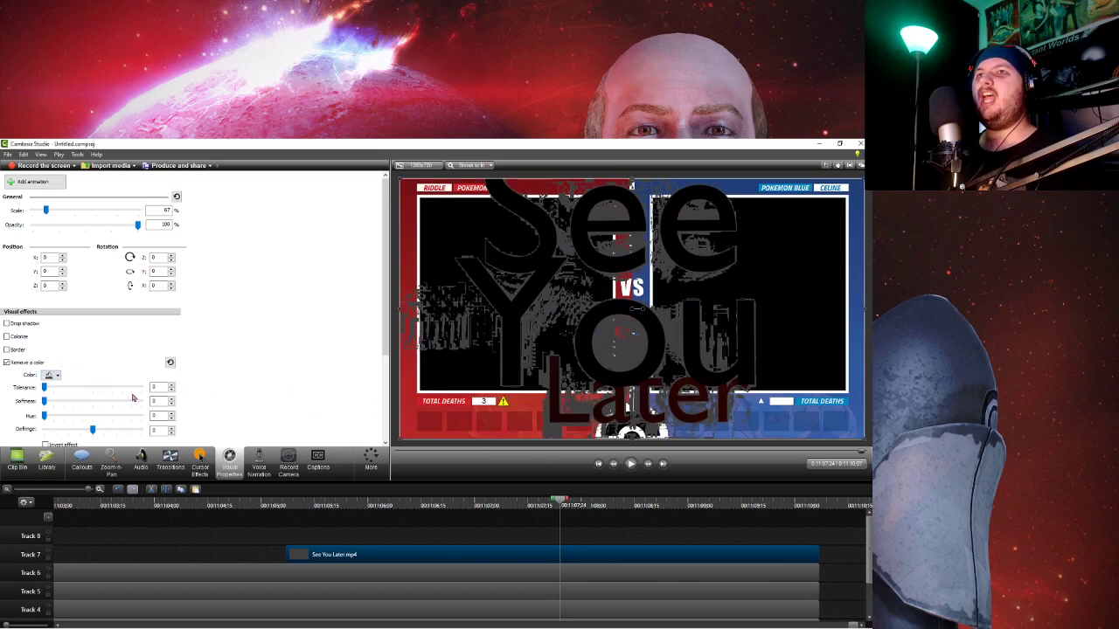
pyautogui.write('10')
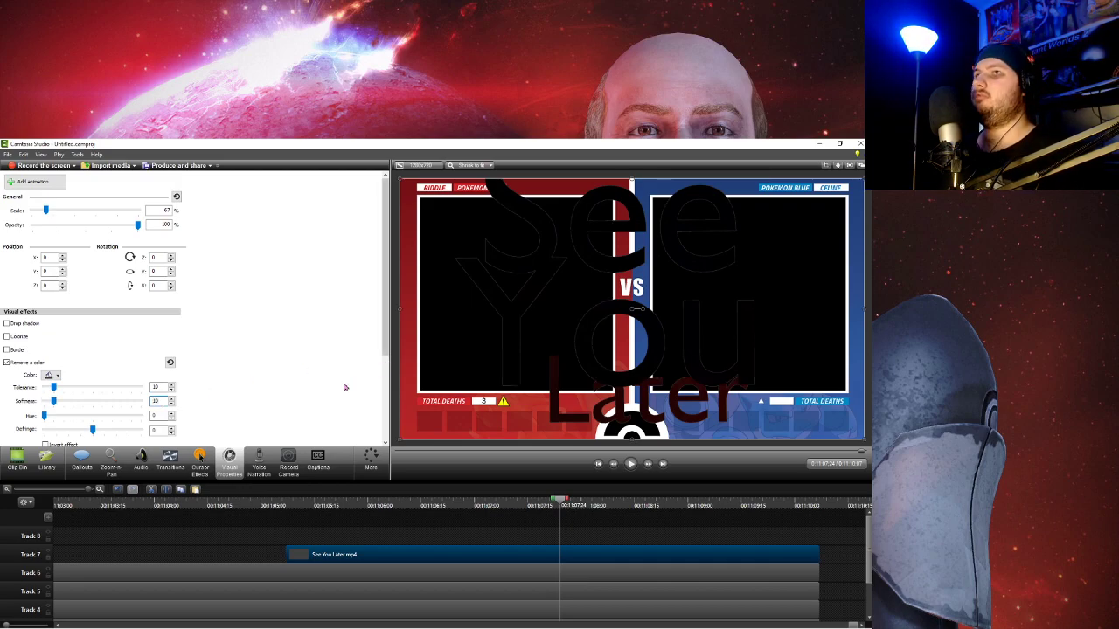
pyautogui.moveTo(503, 505); pyautogui.dragTo(818, 514)
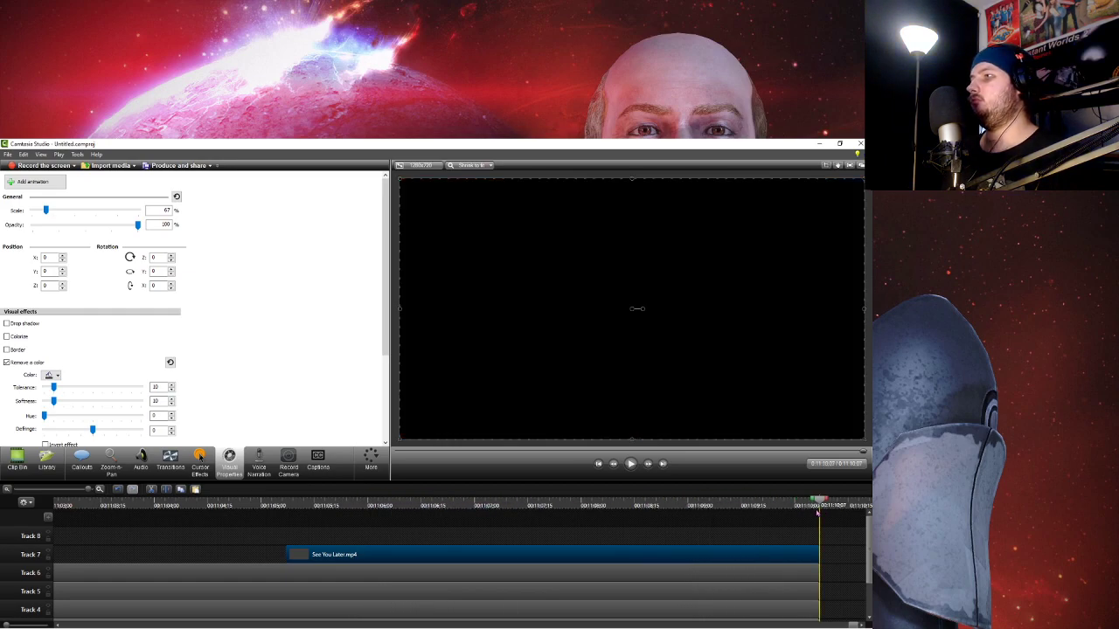
# - Split the Squirtle sprite clip on Track 6 at 0:11:00:00 and delete the part after the split
pyautogui.scroll(-2, 826, 568)
pyautogui.click(539, 528)
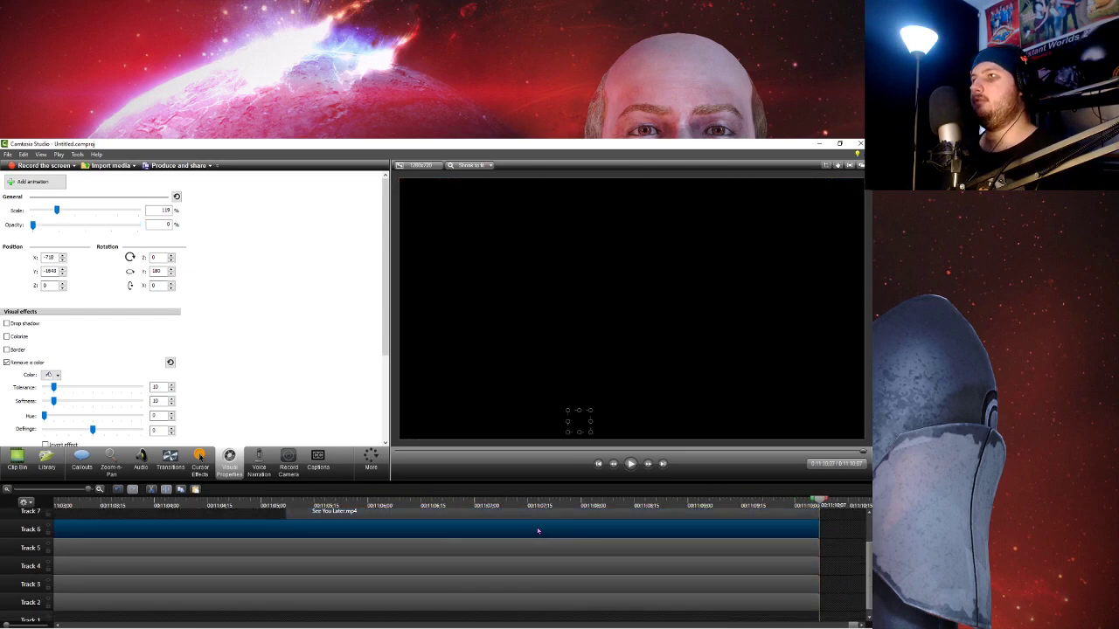
pyautogui.scroll(2, 851, 593)
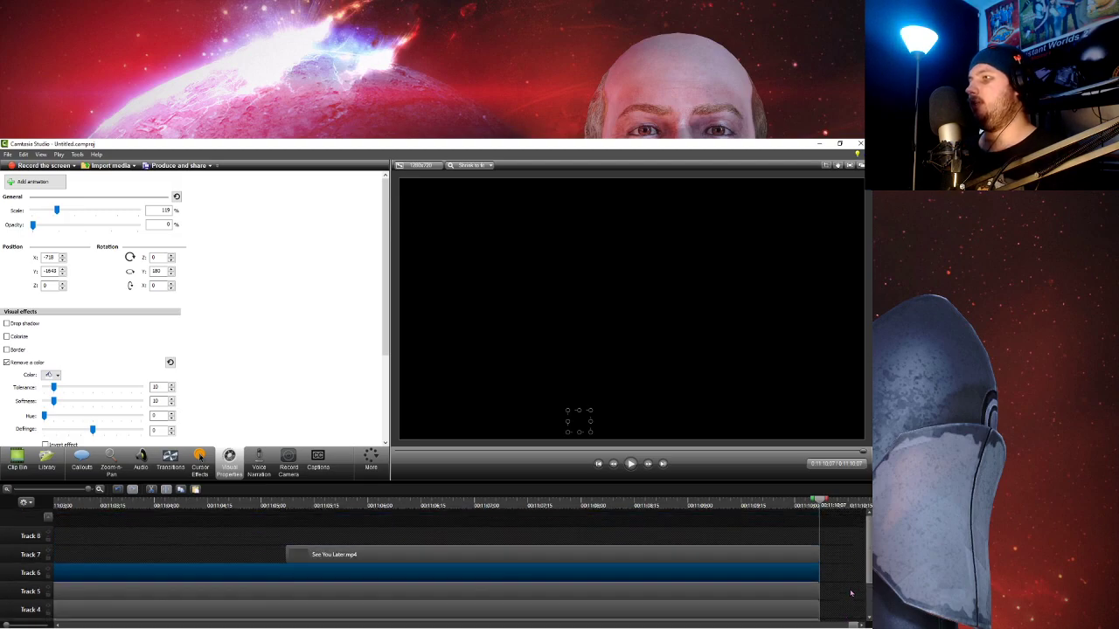
pyautogui.keyDown('ctrl'); pyautogui.scroll(-3, 760, 573); pyautogui.keyUp('ctrl')
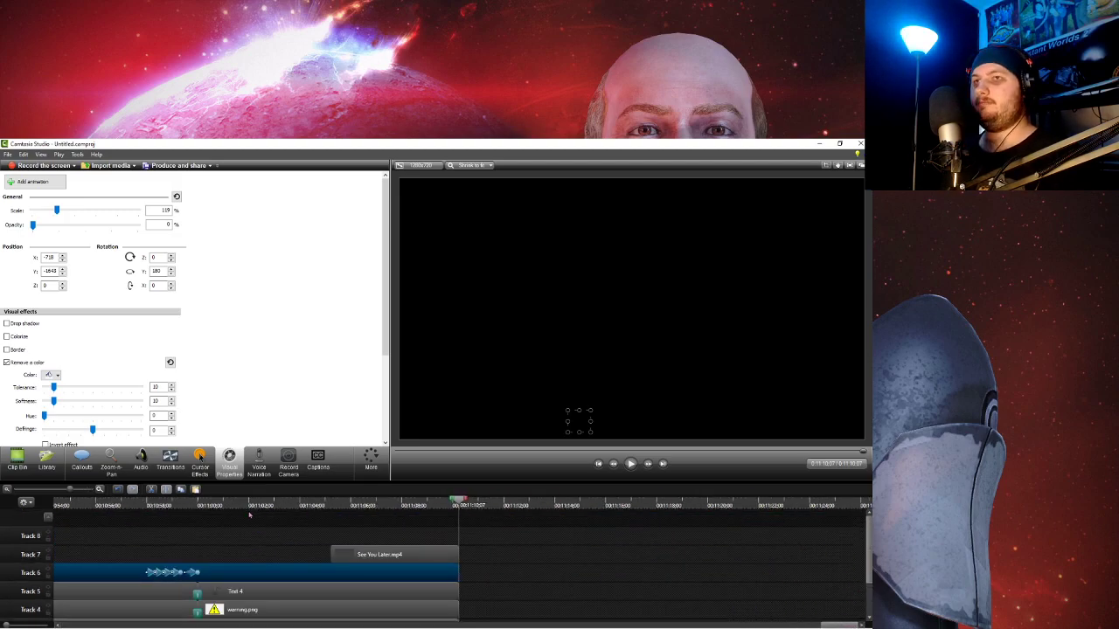
pyautogui.keyDown('ctrl'); pyautogui.scroll(3, 369, 537); pyautogui.keyUp('ctrl')
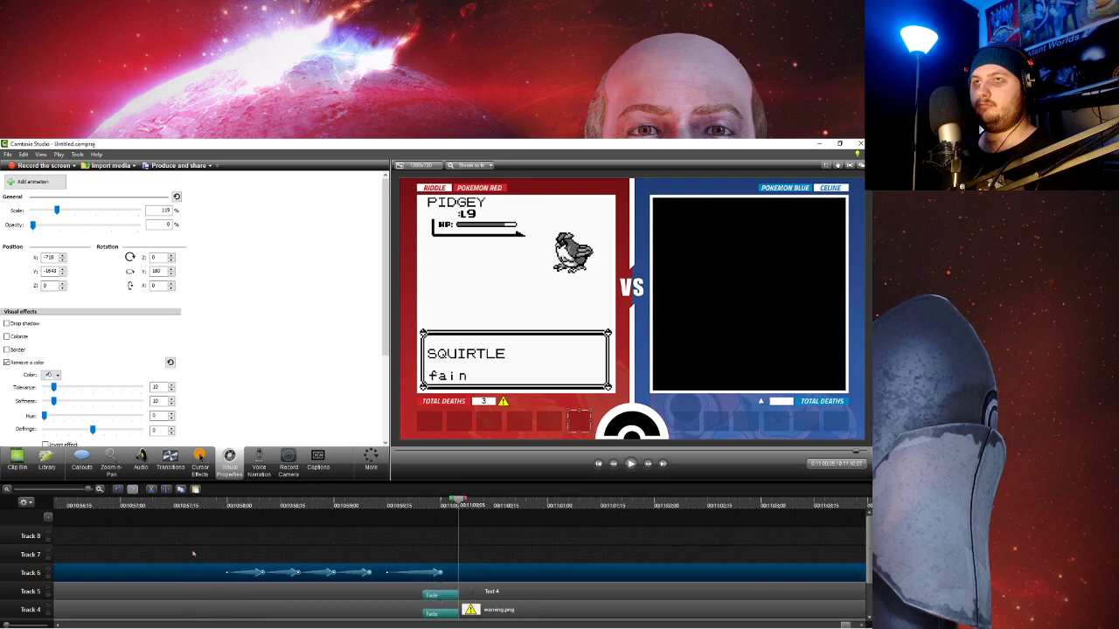
pyautogui.click(436, 505)
pyautogui.moveTo(436, 504)
pyautogui.mouseDown()
pyautogui.moveTo(449, 505)
pyautogui.moveTo(438, 512)
pyautogui.mouseUp()
pyautogui.rightClick(438, 502)
pyautogui.click(494, 576)
pyautogui.scroll(-3, 493, 575)
pyautogui.scroll(-5, 611, 579)
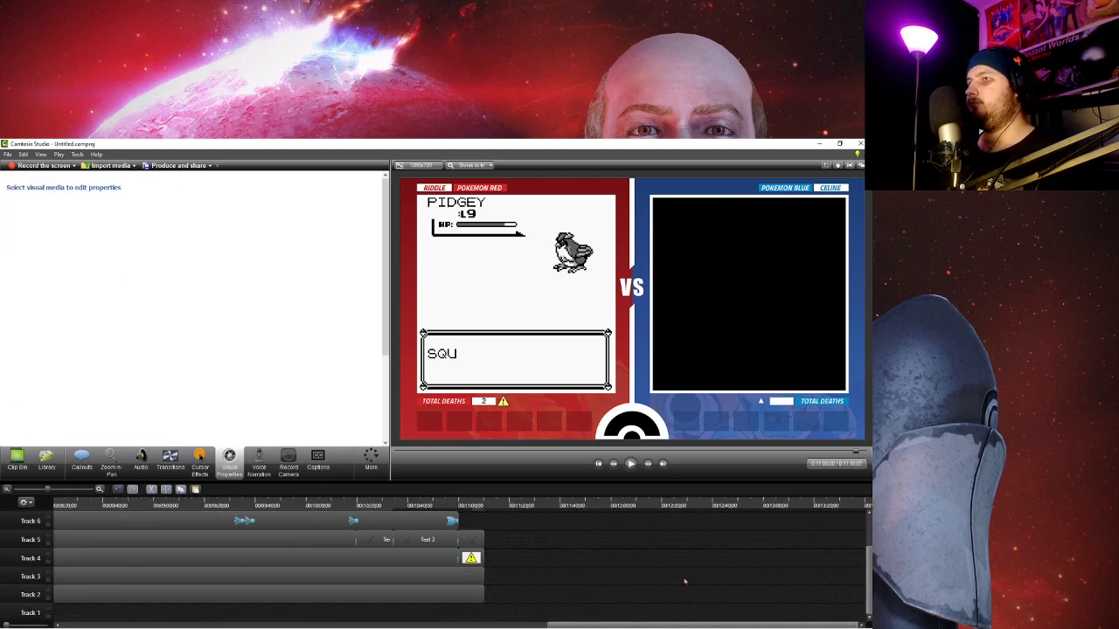
# - Move See You Later.mp4 from Track 7 down to Track 6, keeping its end aligned with the other tracks
pyautogui.scroll(3, 684, 581)
pyautogui.scroll(5, 612, 583)
pyautogui.moveTo(786, 557); pyautogui.dragTo(795, 576)
pyautogui.scroll(3, 832, 578)
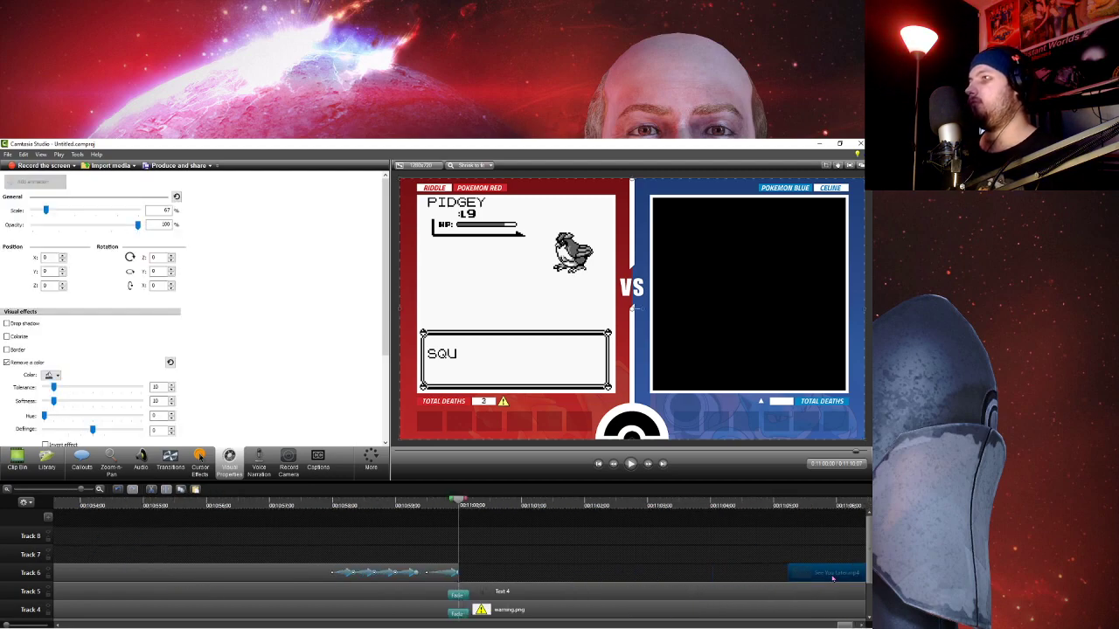
pyautogui.scroll(-3, 829, 575)
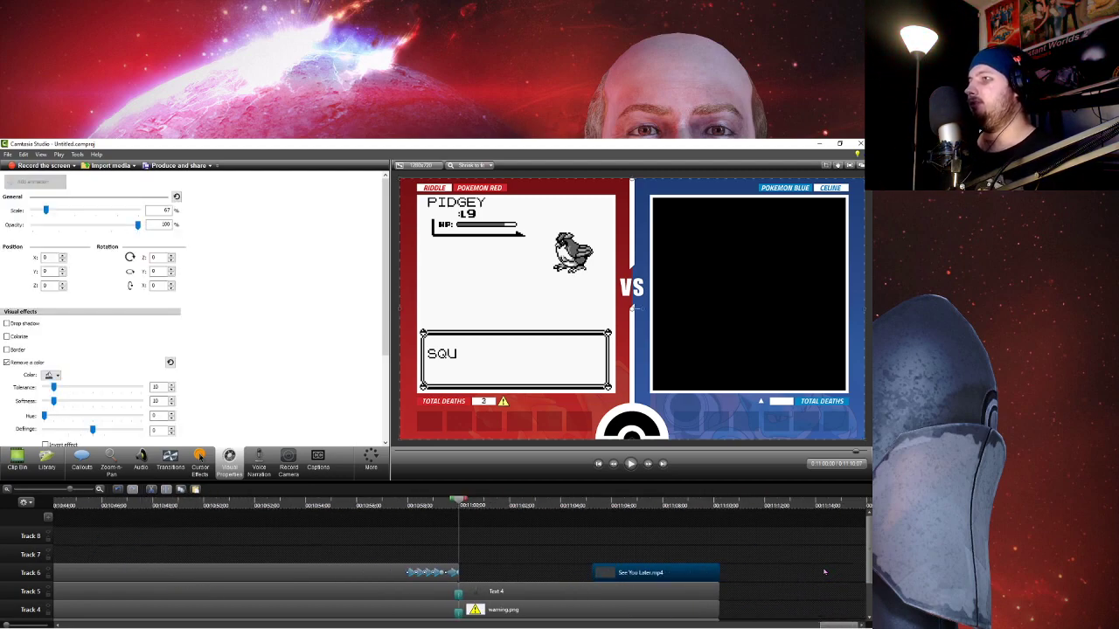
# - Add new tracks and move See You Later.mp4 from Track 6 up to Track 10, keeping its end aligned with the other tracks
pyautogui.click(687, 532)
pyautogui.scroll(4, 743, 549)
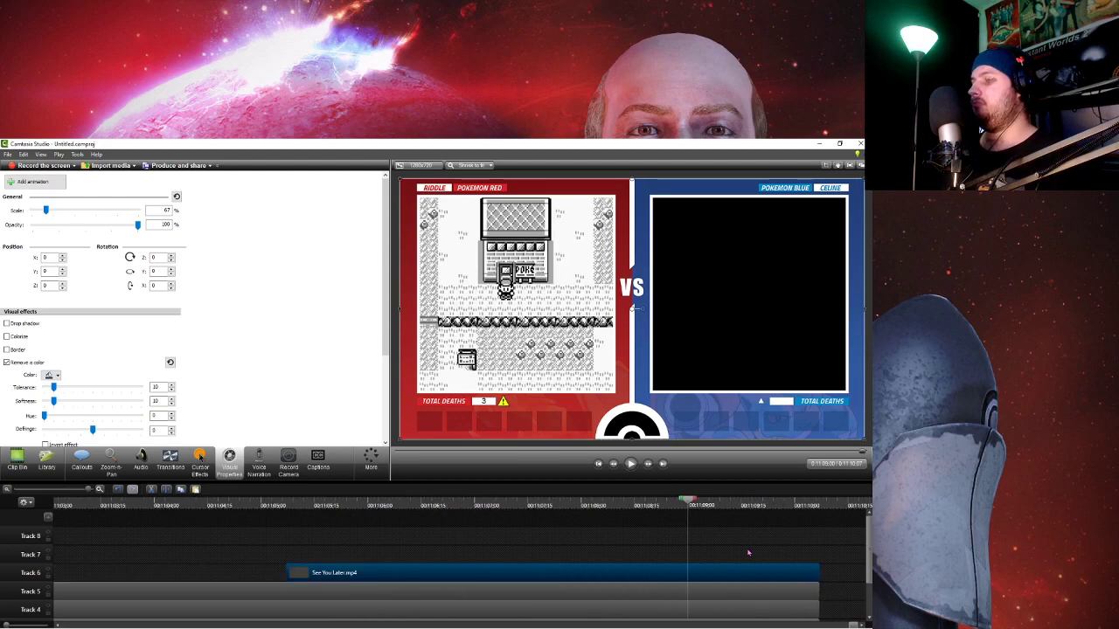
pyautogui.scroll(1, 748, 553)
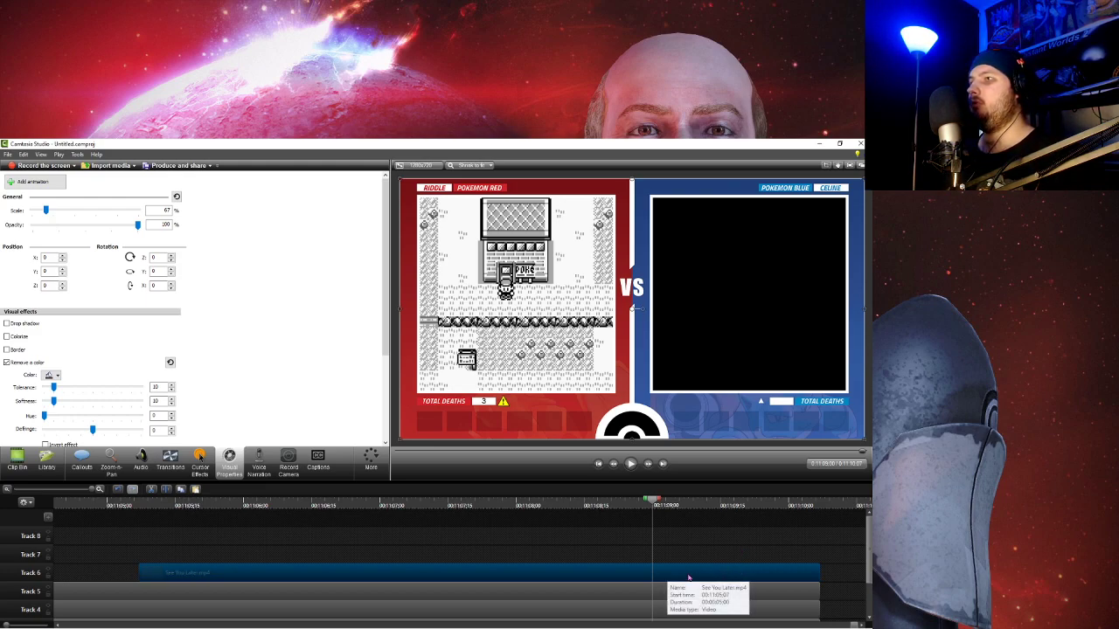
pyautogui.click(47, 518)
pyautogui.click(47, 517)
pyautogui.moveTo(207, 592); pyautogui.dragTo(207, 524)
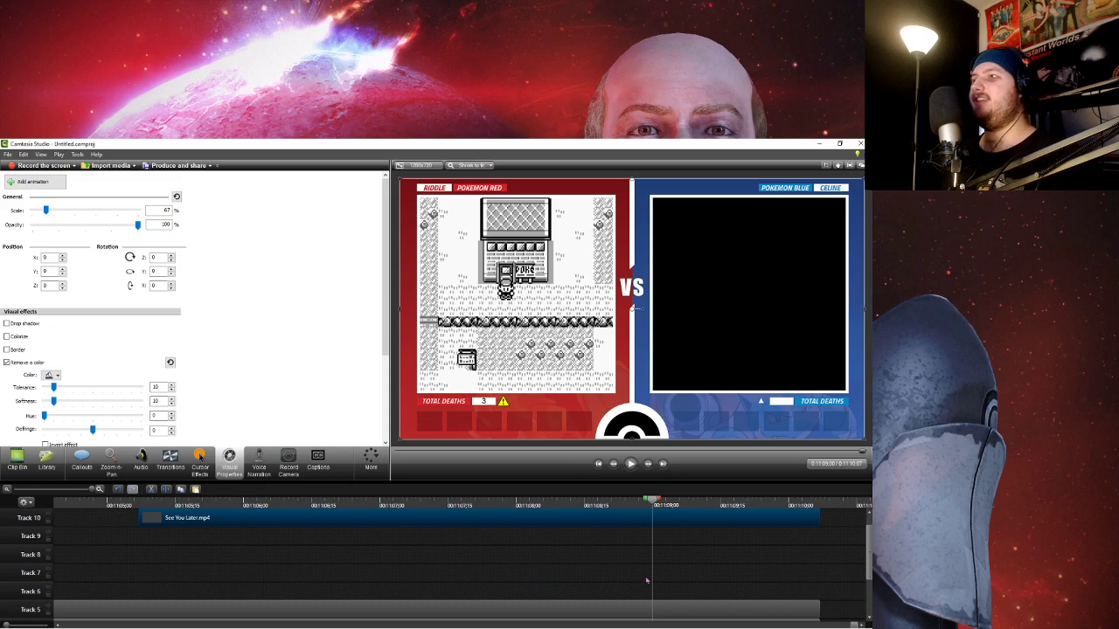
pyautogui.scroll(-8, 647, 580)
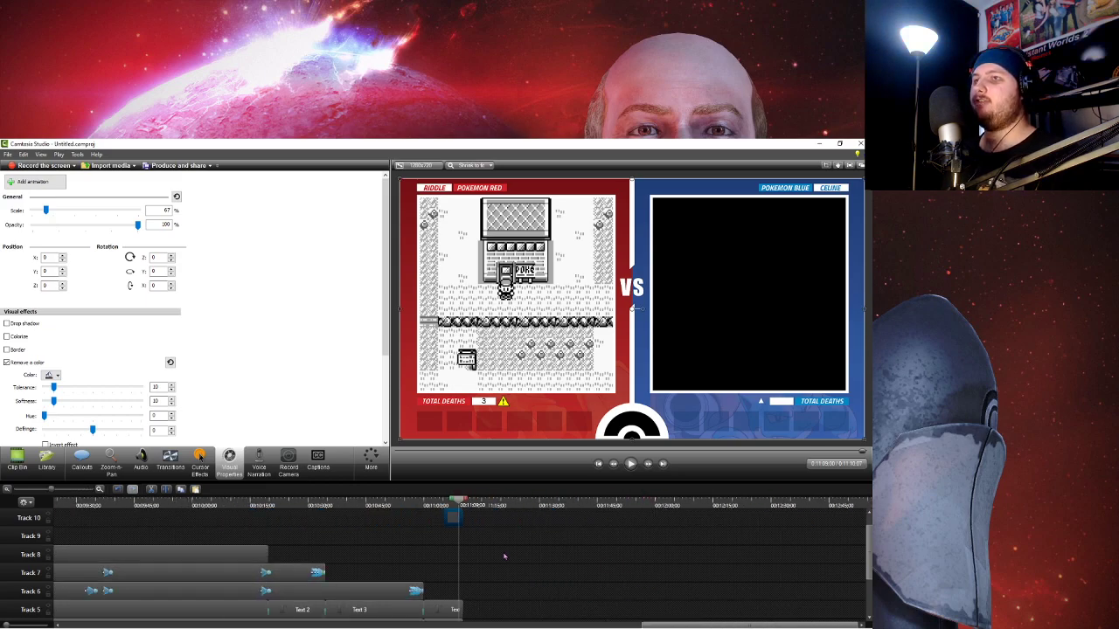
pyautogui.scroll(8, 450, 552)
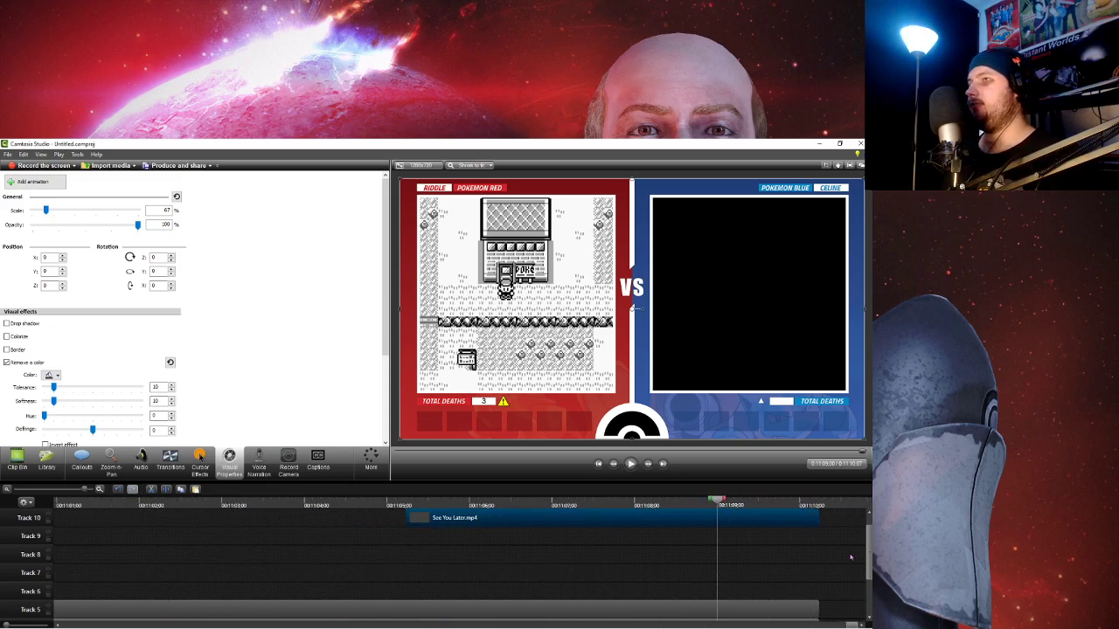
# - Add a simple rectangle callout and give it a black fill and a black border
pyautogui.click(15, 463)
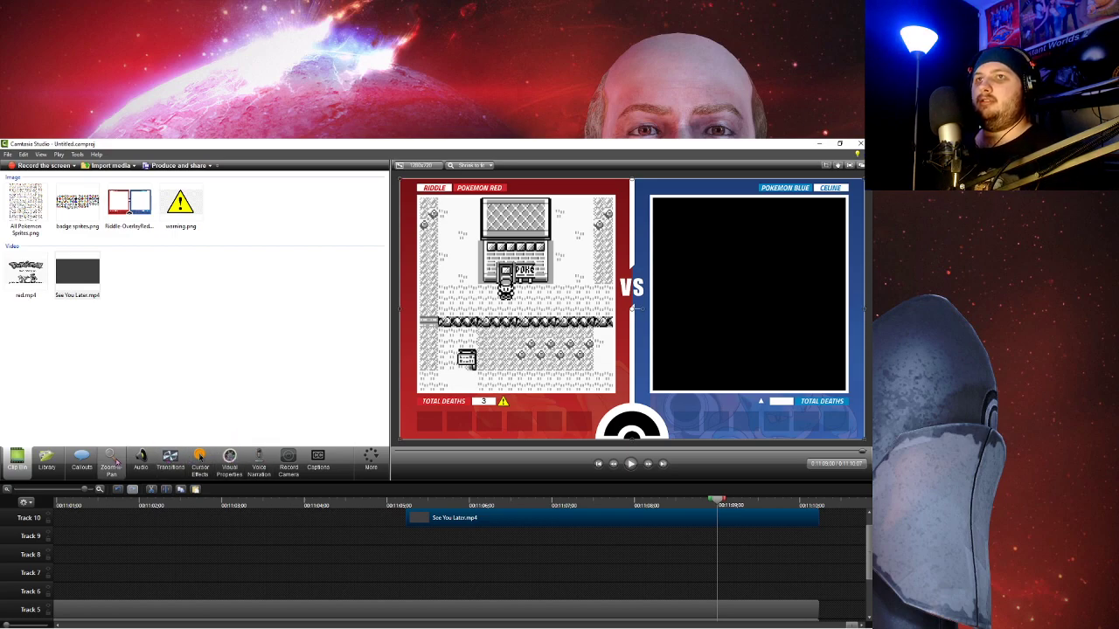
pyautogui.click(82, 458)
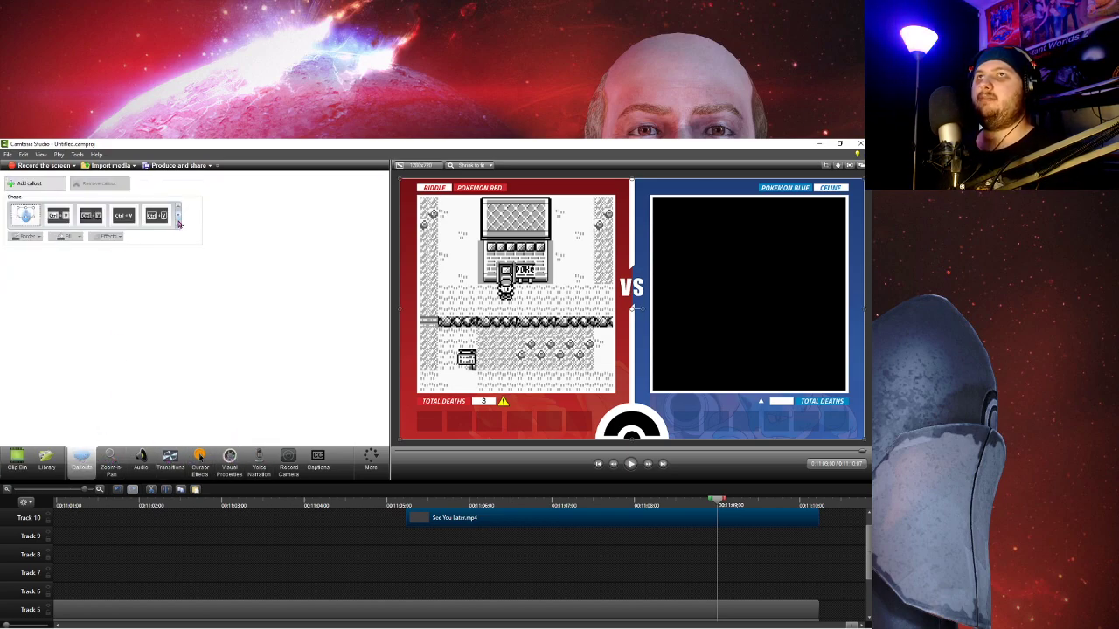
pyautogui.click(178, 224)
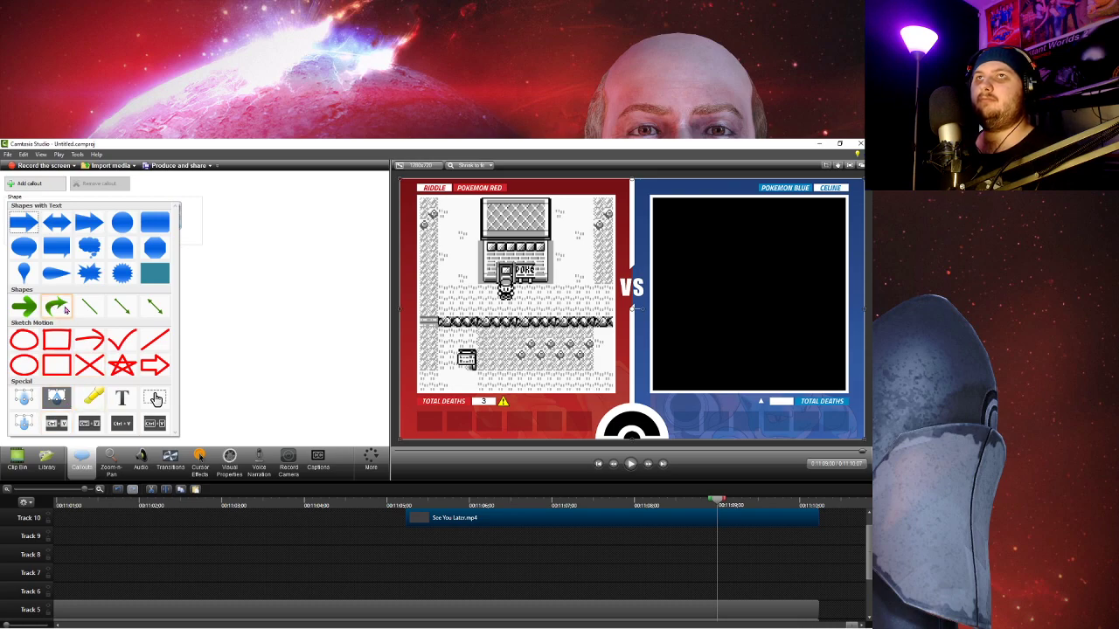
pyautogui.click(154, 274)
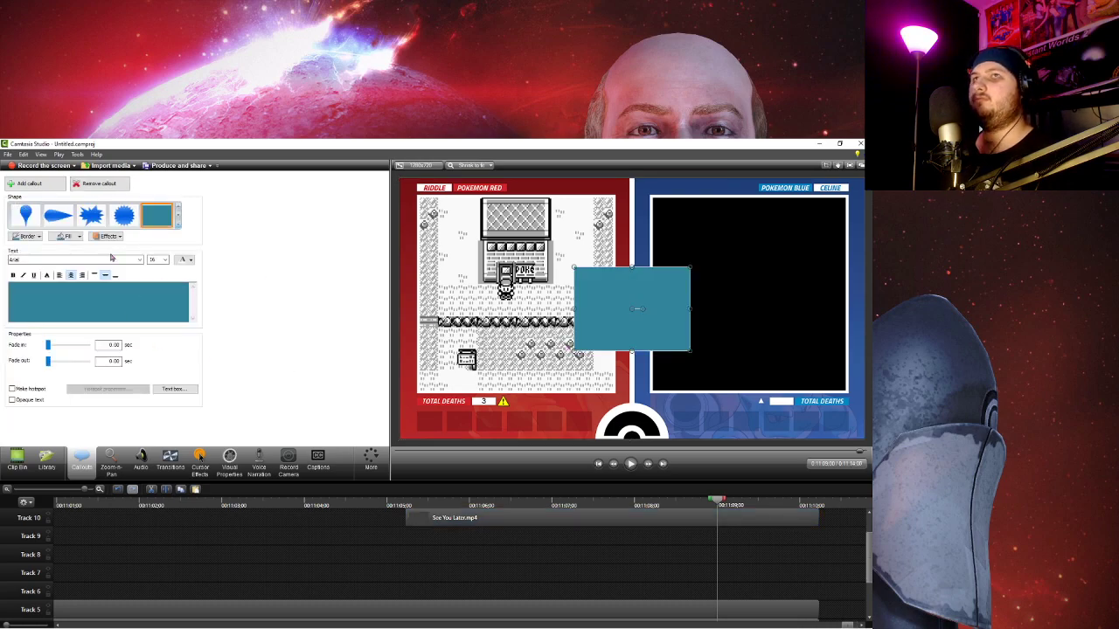
pyautogui.click(67, 236)
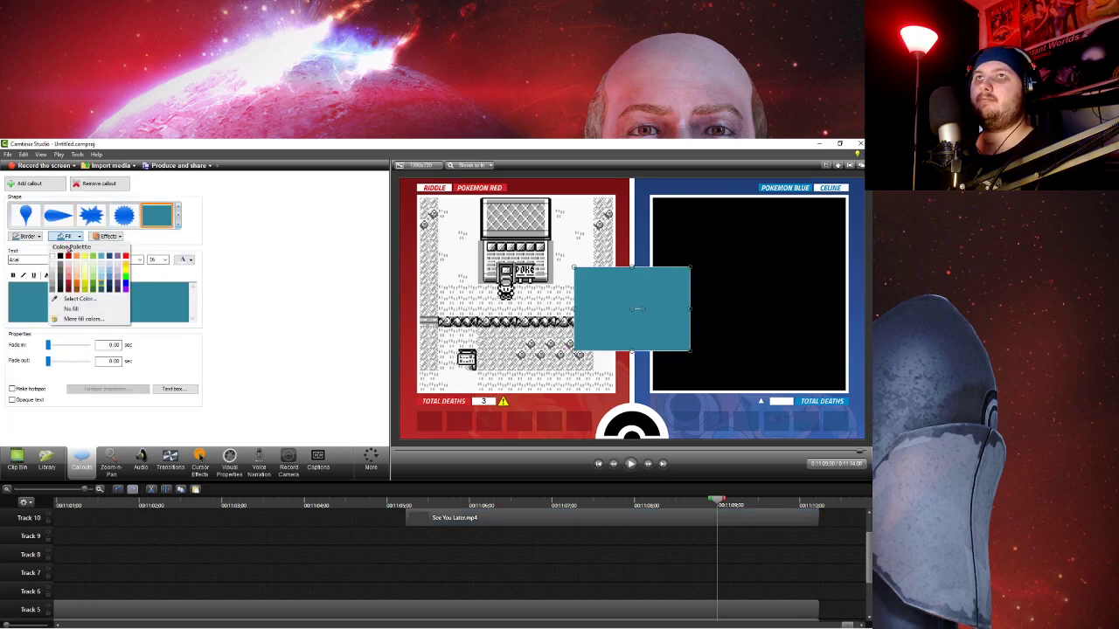
pyautogui.click(60, 256)
pyautogui.click(35, 237)
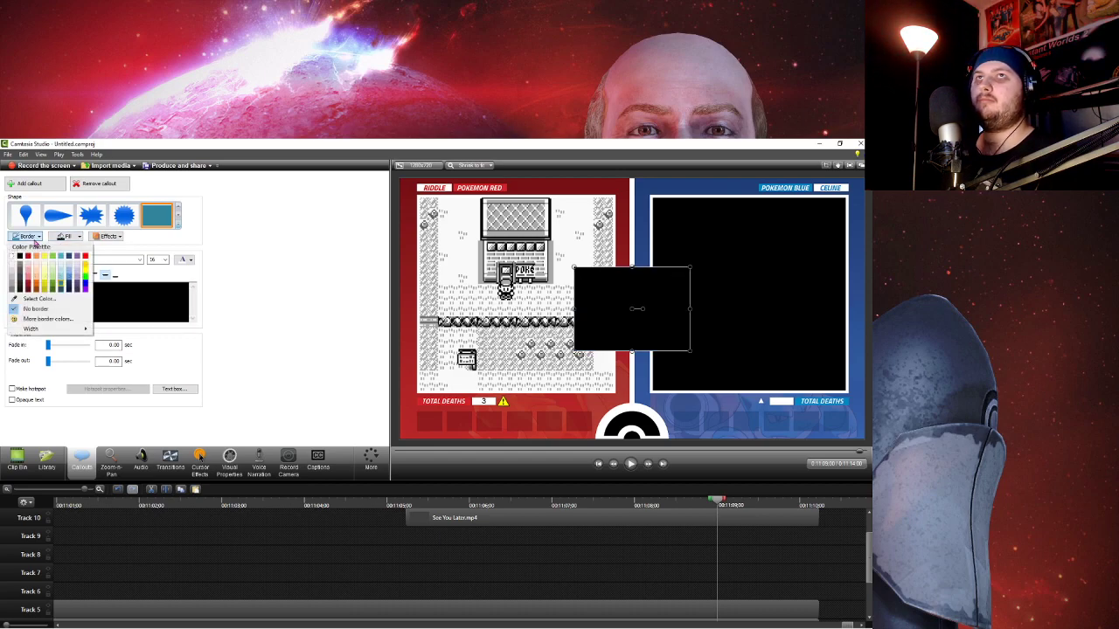
pyautogui.click(24, 260)
# - Stretch the black rectangle over the whole canvas and place it on Track 9, directly beneath See You Later.mp4 with the same start and end
pyautogui.moveTo(691, 350); pyautogui.dragTo(865, 441)
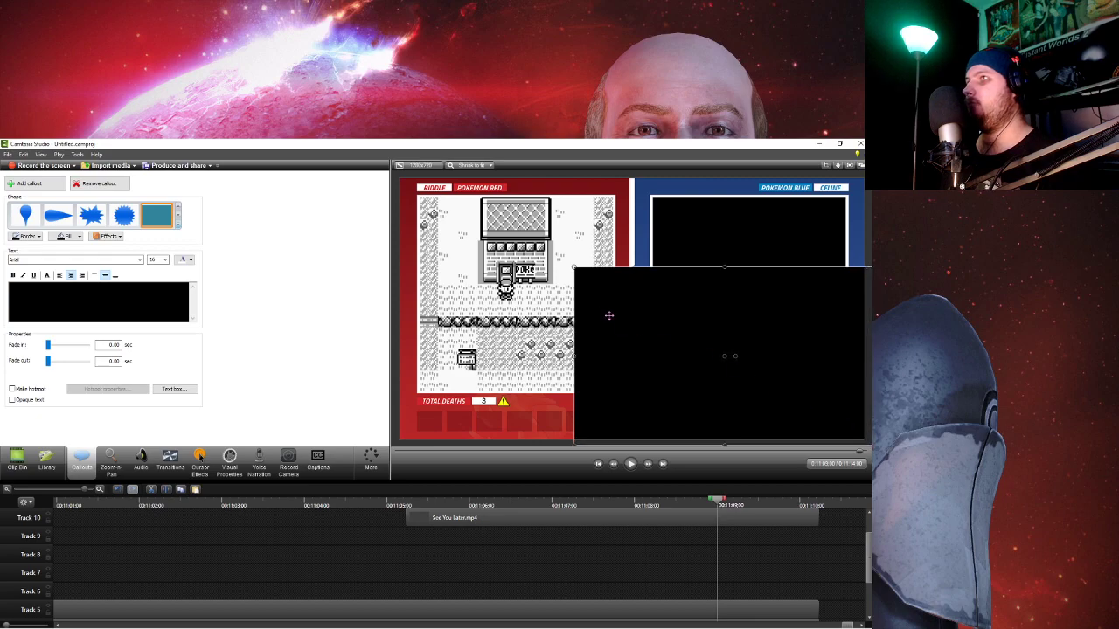
pyautogui.moveTo(573, 267); pyautogui.dragTo(399, 179)
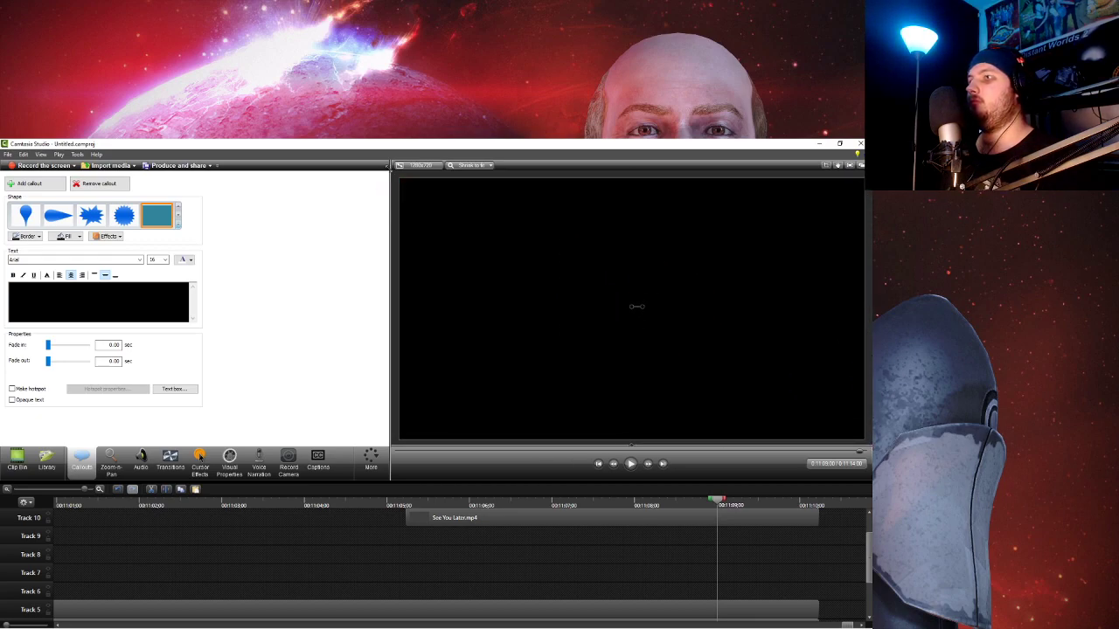
pyautogui.scroll(2, 579, 541)
pyautogui.moveTo(794, 535); pyautogui.dragTo(484, 582)
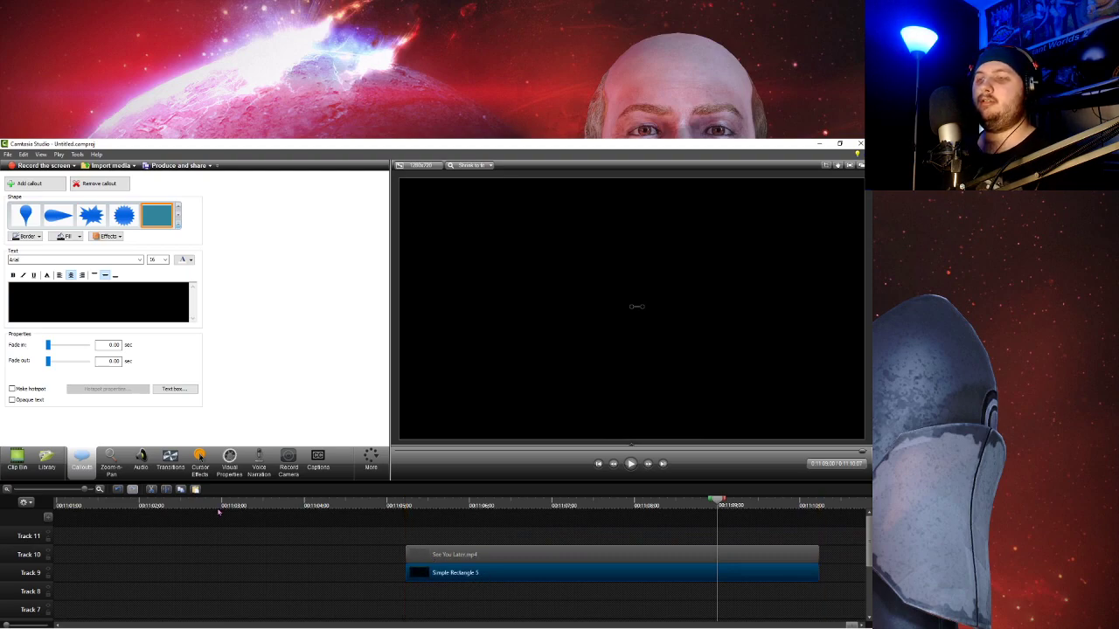
# - Add an opacity animation to the black rectangle on Track 9 and stretch it from the clip's start to its end, starting at 0% opacity
pyautogui.click(523, 572)
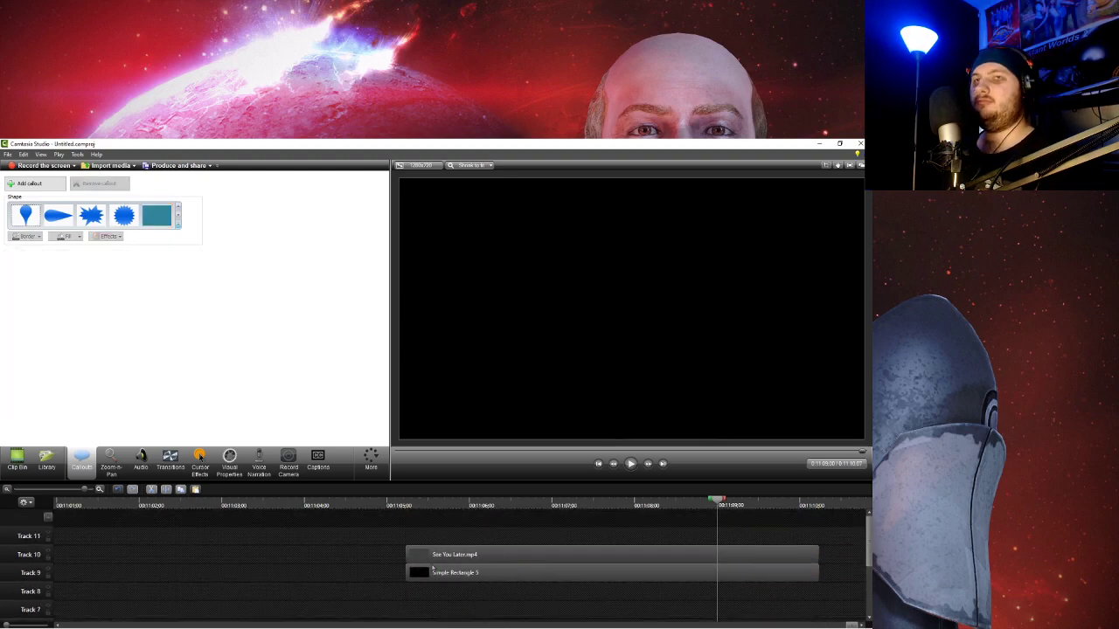
pyautogui.click(525, 574)
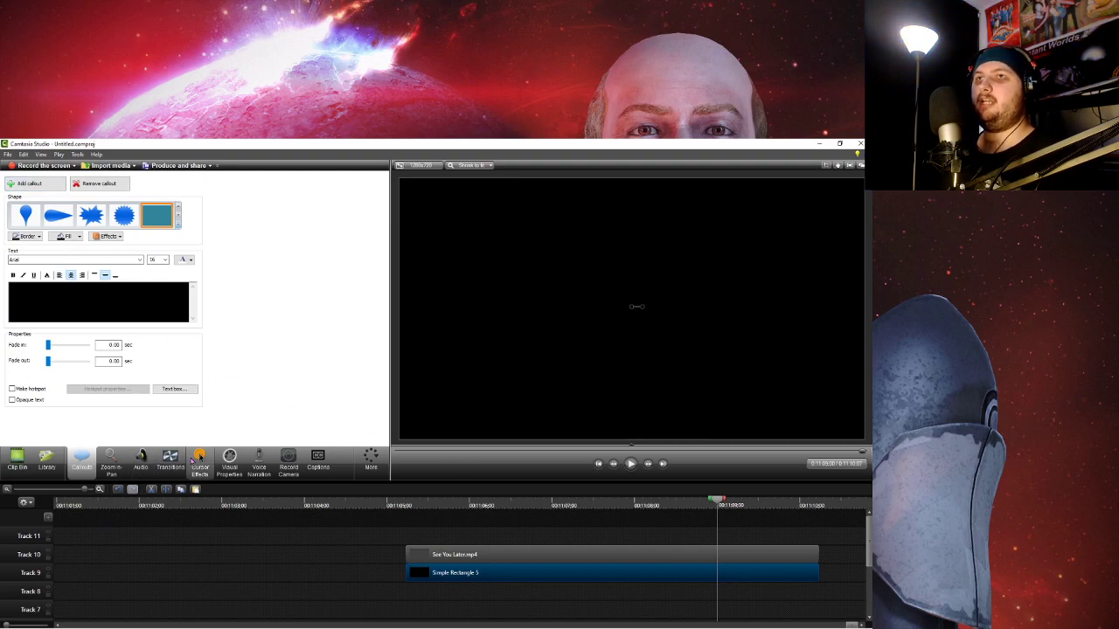
pyautogui.click(229, 461)
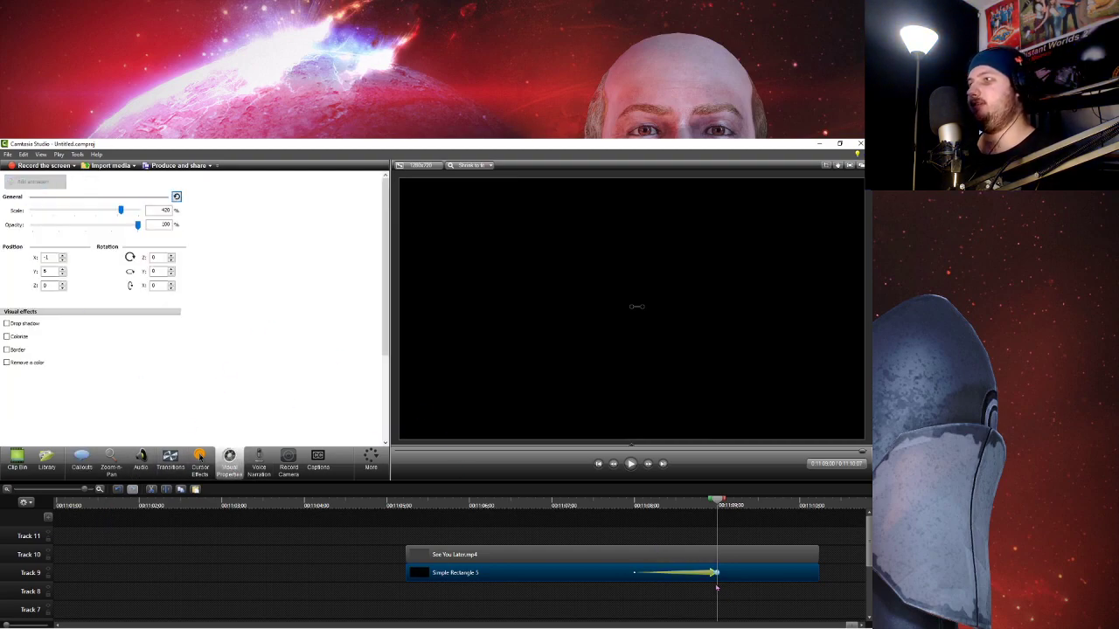
pyautogui.moveTo(716, 574); pyautogui.dragTo(815, 573)
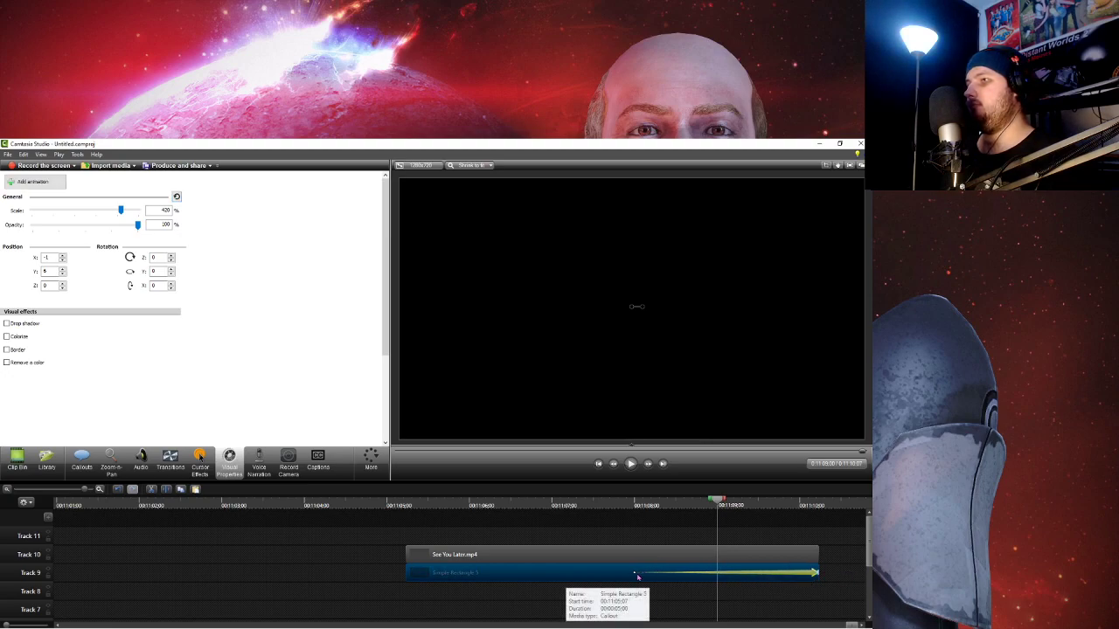
pyautogui.click(567, 505)
pyautogui.click(405, 505)
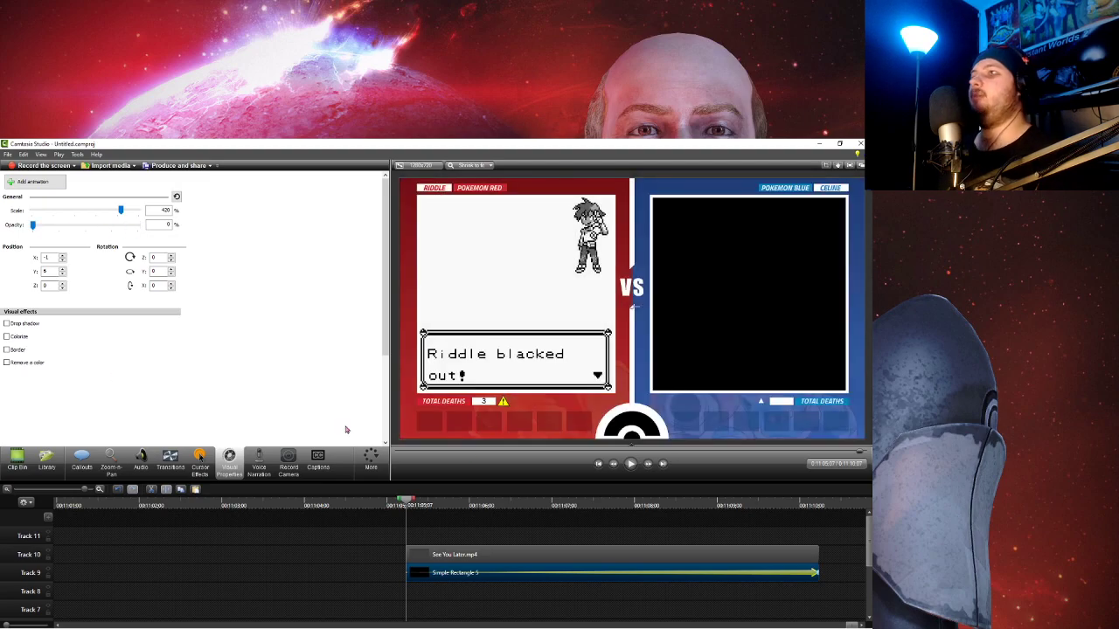
# - Play back the outro's fade to black from 0:11:05:07 and check the rectangle's opacity at 0:11:05:22
pyautogui.click(630, 464)
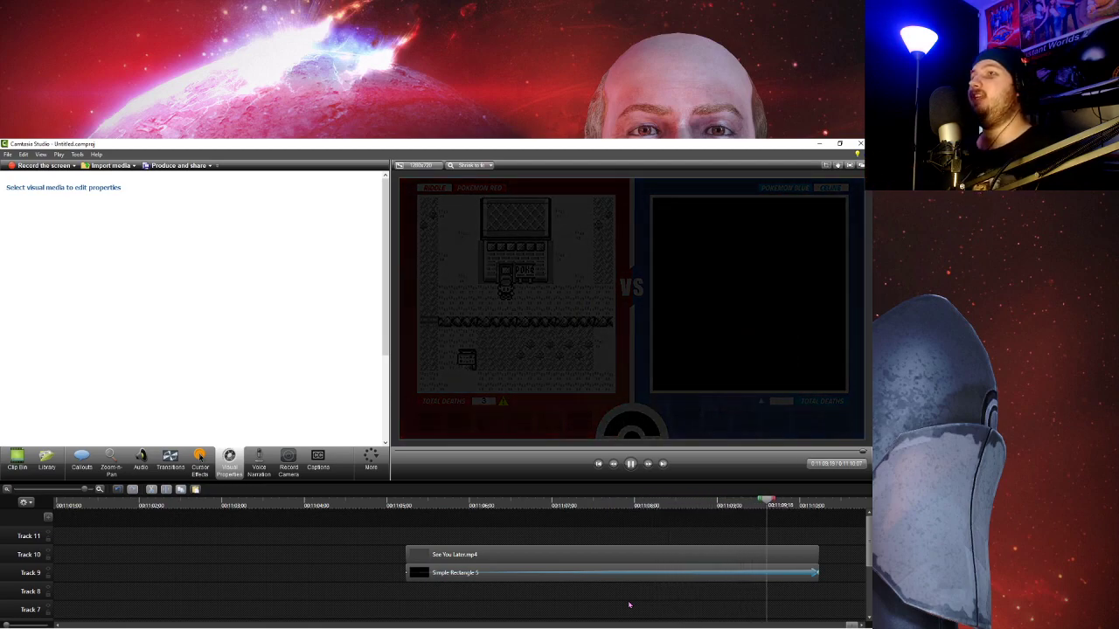
pyautogui.scroll(-3, 816, 565)
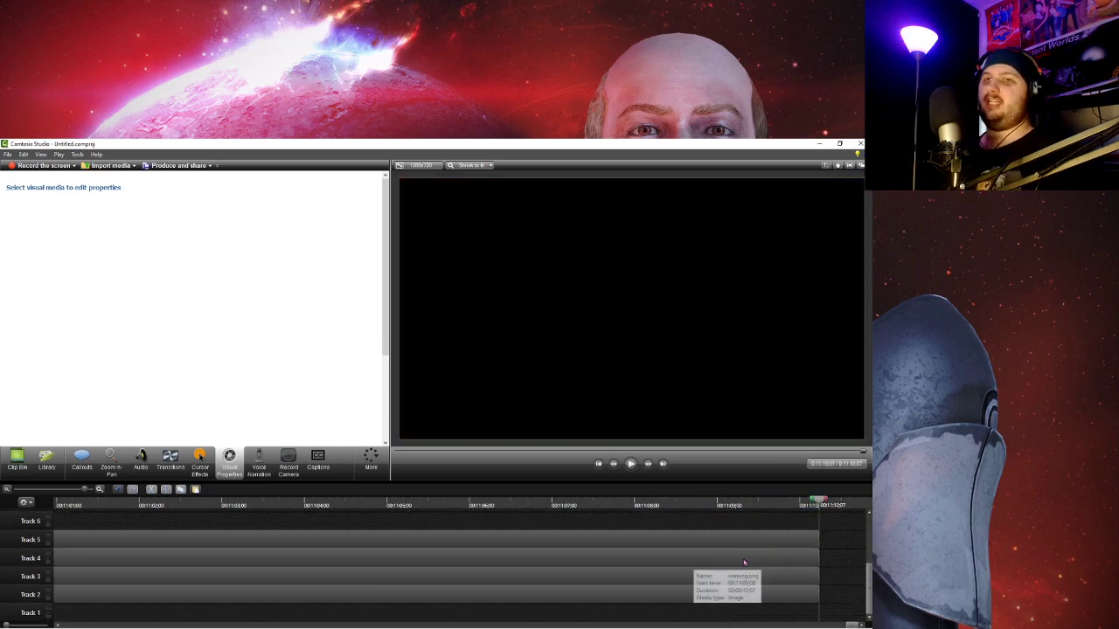
pyautogui.click(744, 505)
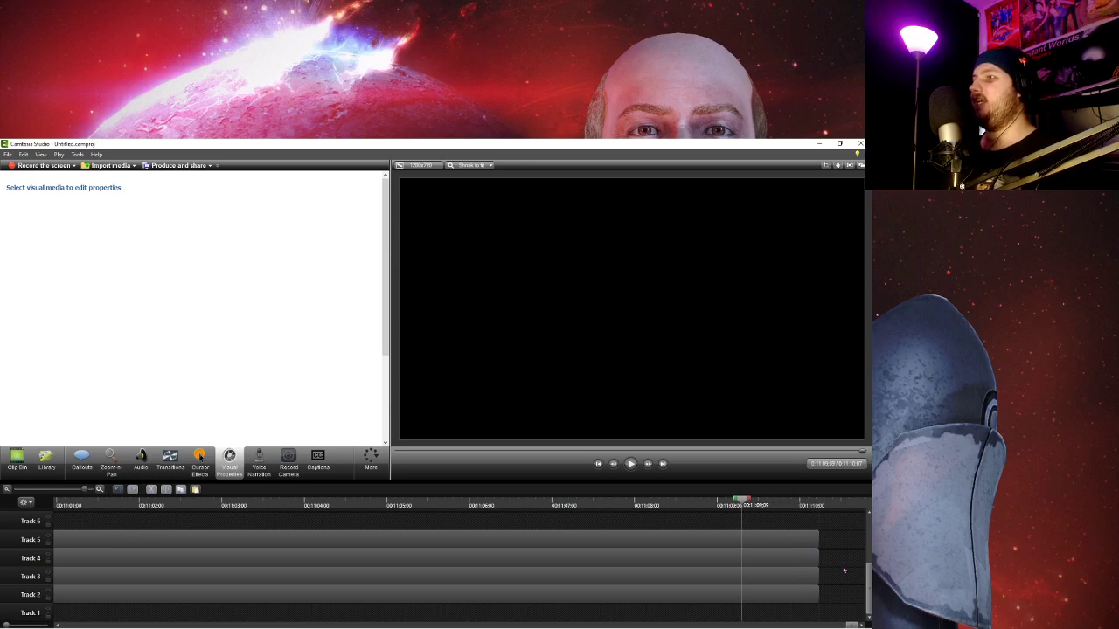
pyautogui.hotkey('ctrl', 'a')
pyautogui.moveTo(570, 505); pyautogui.dragTo(447, 513)
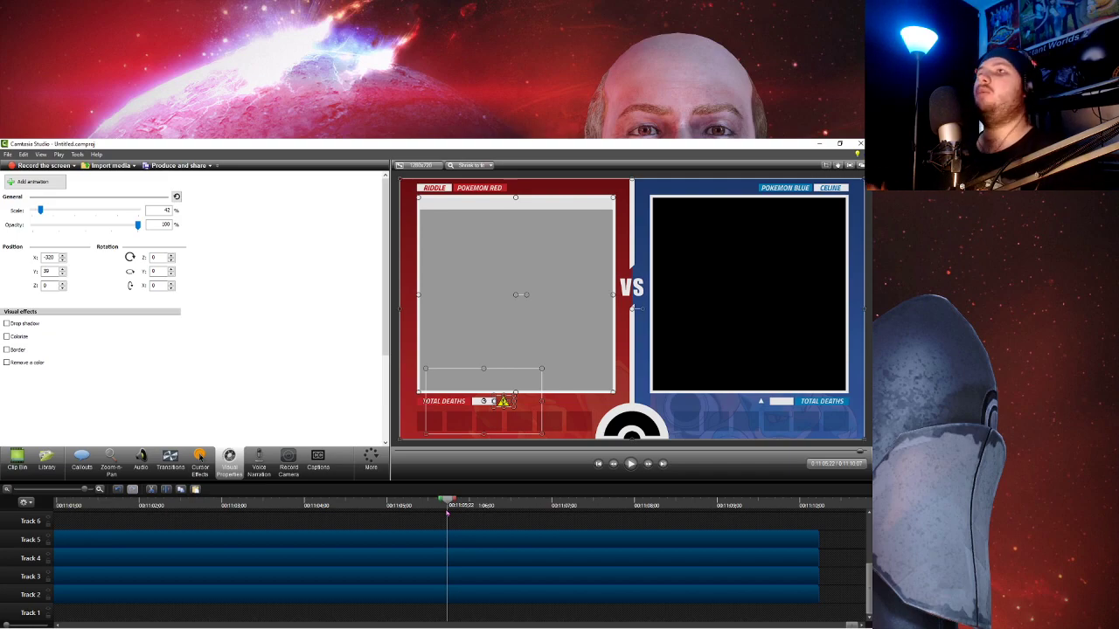
pyautogui.scroll(5, 486, 573)
pyautogui.click(486, 572)
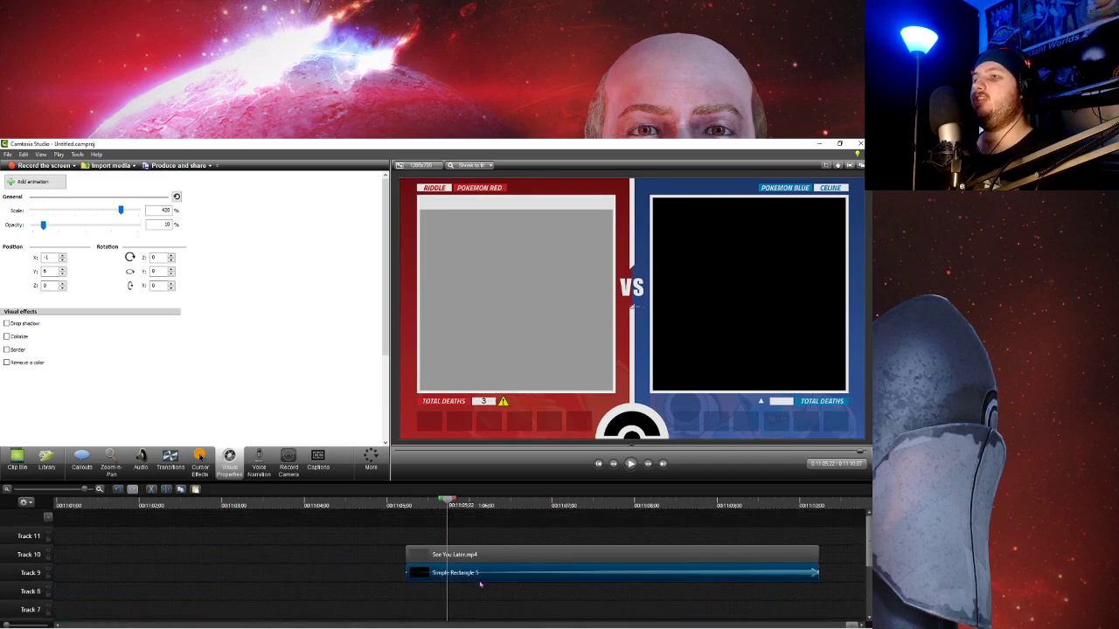
# - Review the tracks across the whole timeline and locate the start of the Squirtle sprite clip on Track 6 at 0:02:12:02
pyautogui.scroll(-5, 464, 588)
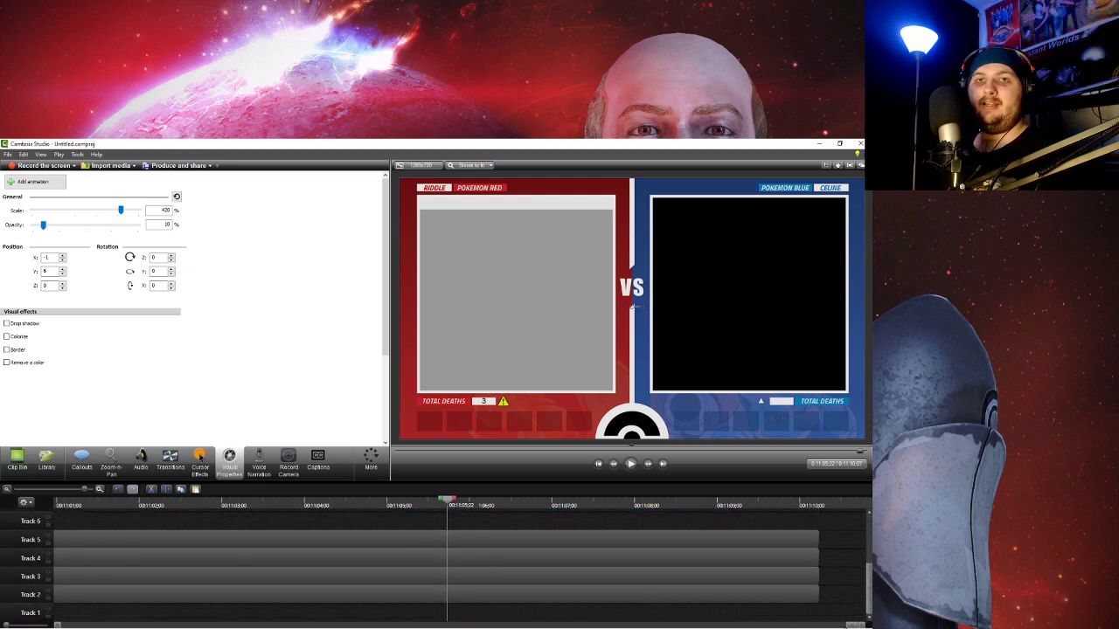
pyautogui.scroll(-5, 696, 568)
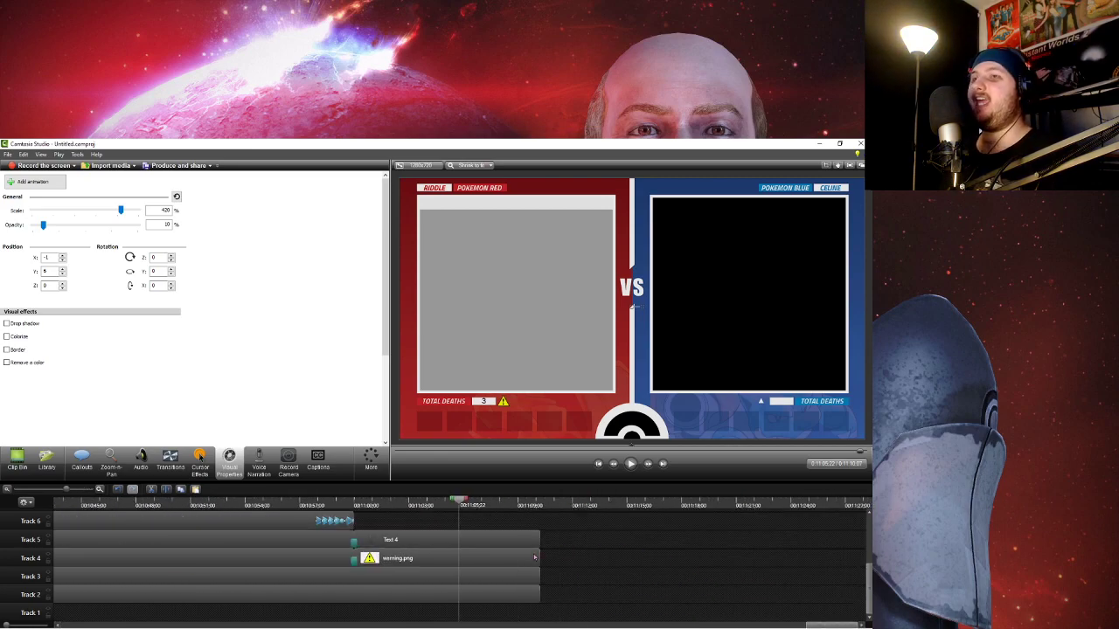
pyautogui.scroll(-5, 686, 551)
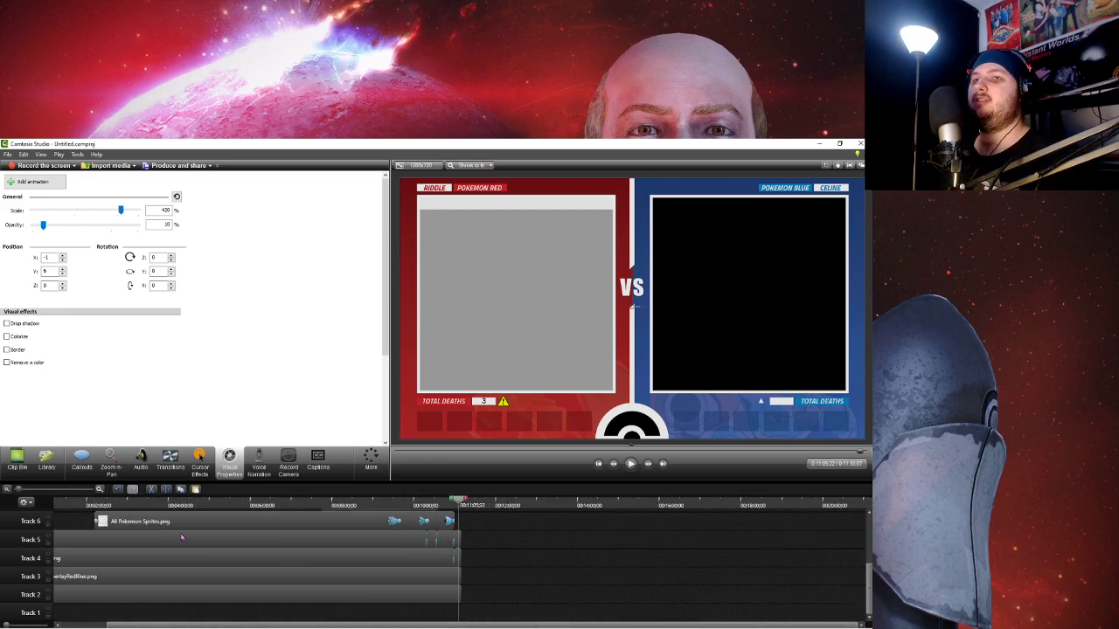
pyautogui.click(220, 621)
pyautogui.click(162, 595)
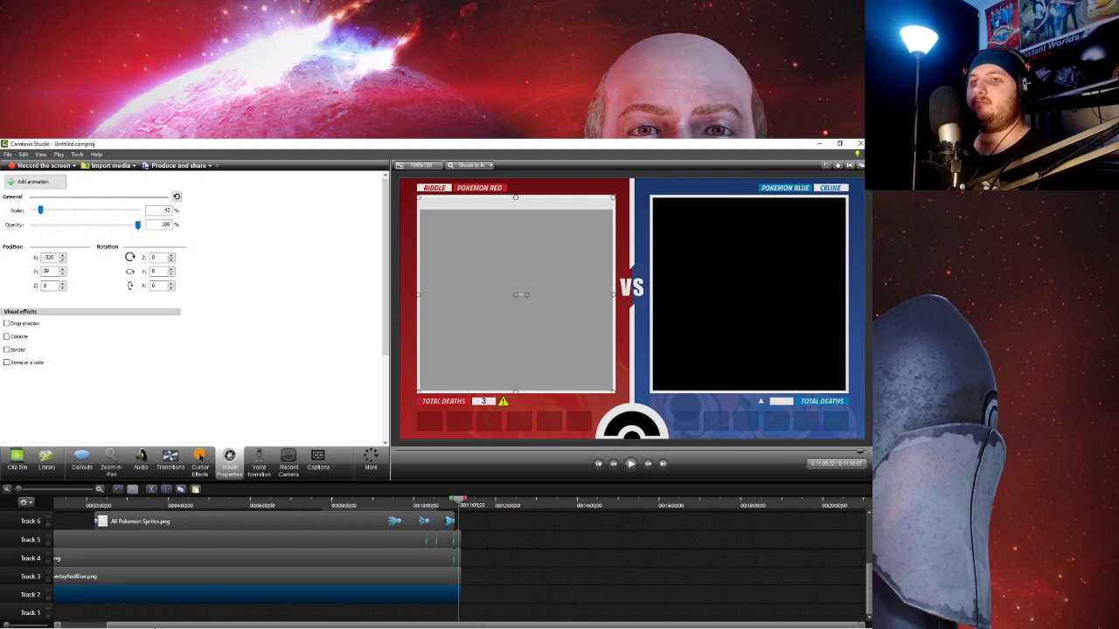
pyautogui.moveTo(155, 627); pyautogui.dragTo(30, 618)
pyautogui.click(138, 505)
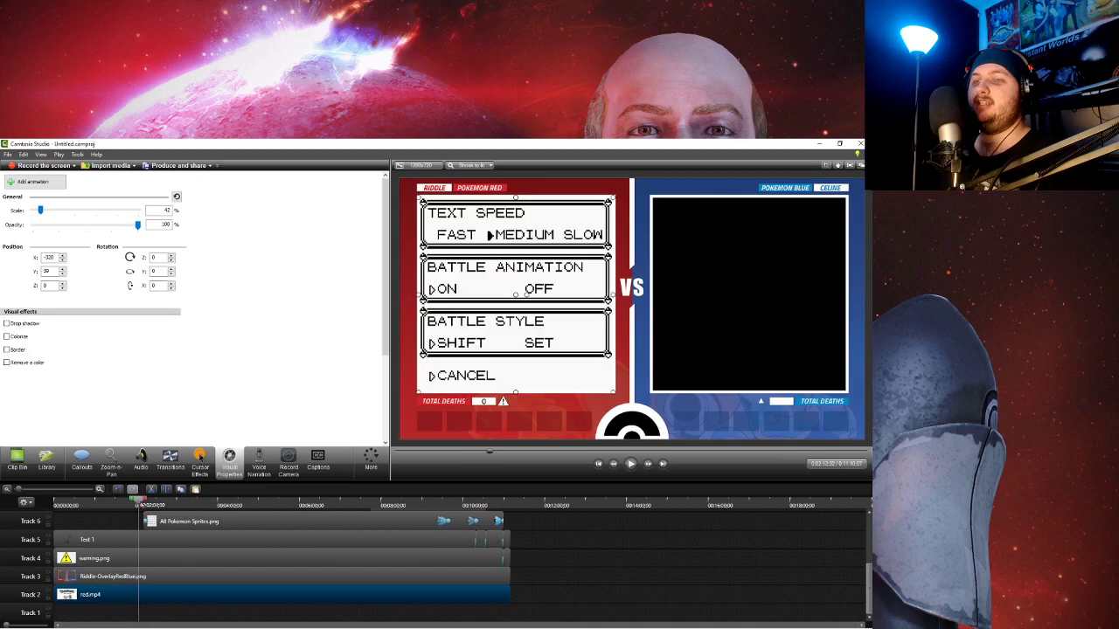
pyautogui.scroll(1, 131, 522)
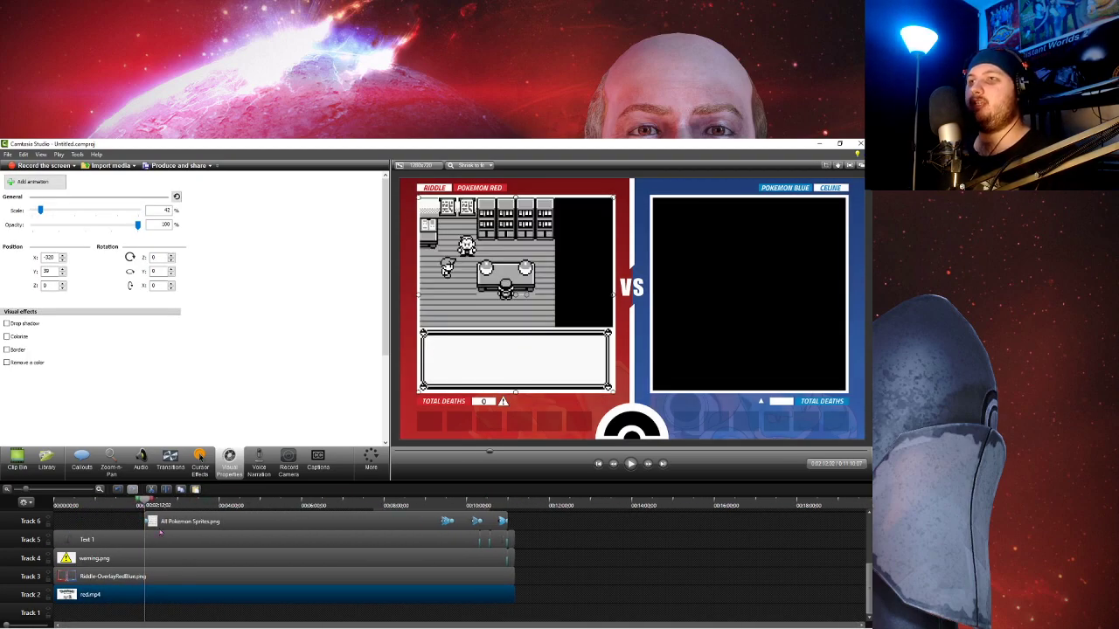
pyautogui.scroll(2, 160, 531)
pyautogui.scroll(5, 158, 533)
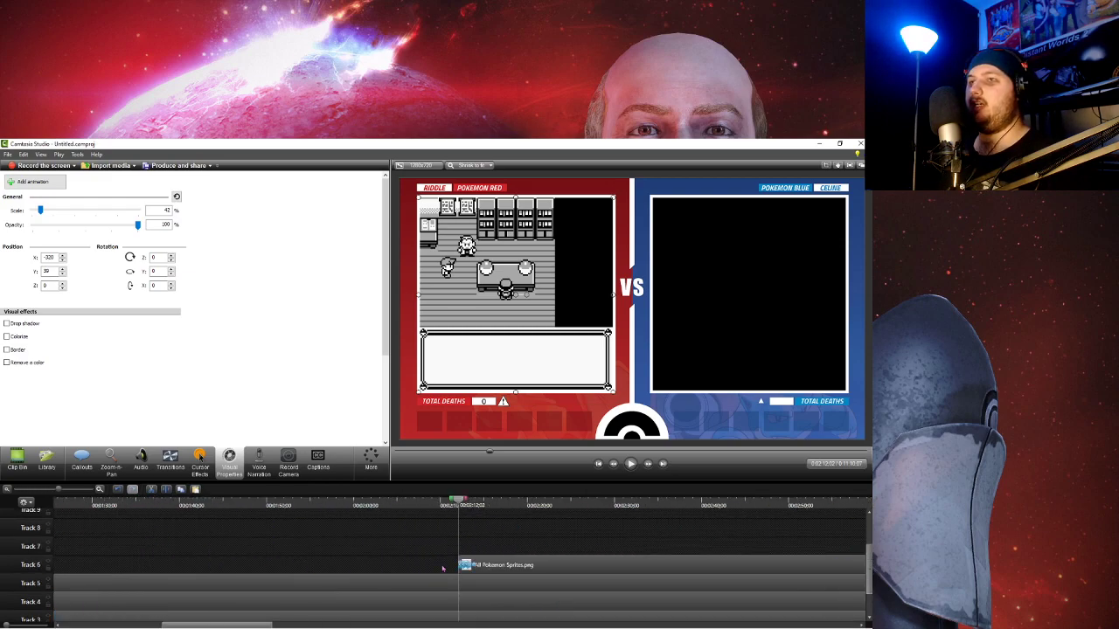
# - Shift the last blink animation of the Squirtle sprite clip on Track 6 to start at 0:02:13:17, selecting the range from 0:02:13:12 to 0:02:13:17
pyautogui.click(647, 505)
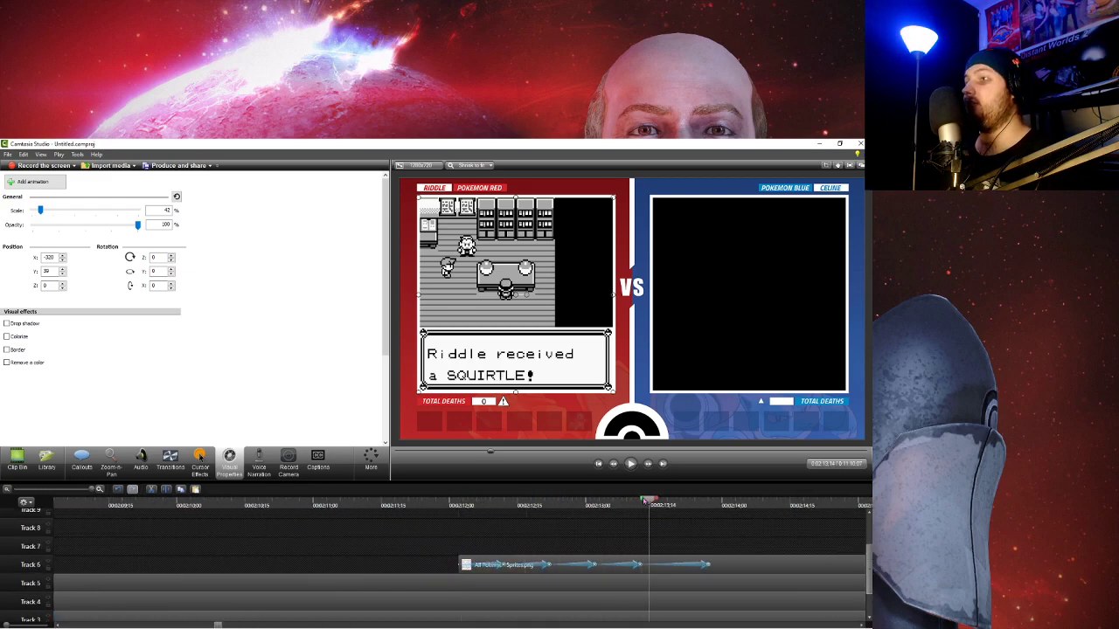
pyautogui.moveTo(647, 500); pyautogui.dragTo(670, 505)
pyautogui.moveTo(687, 568); pyautogui.dragTo(715, 569)
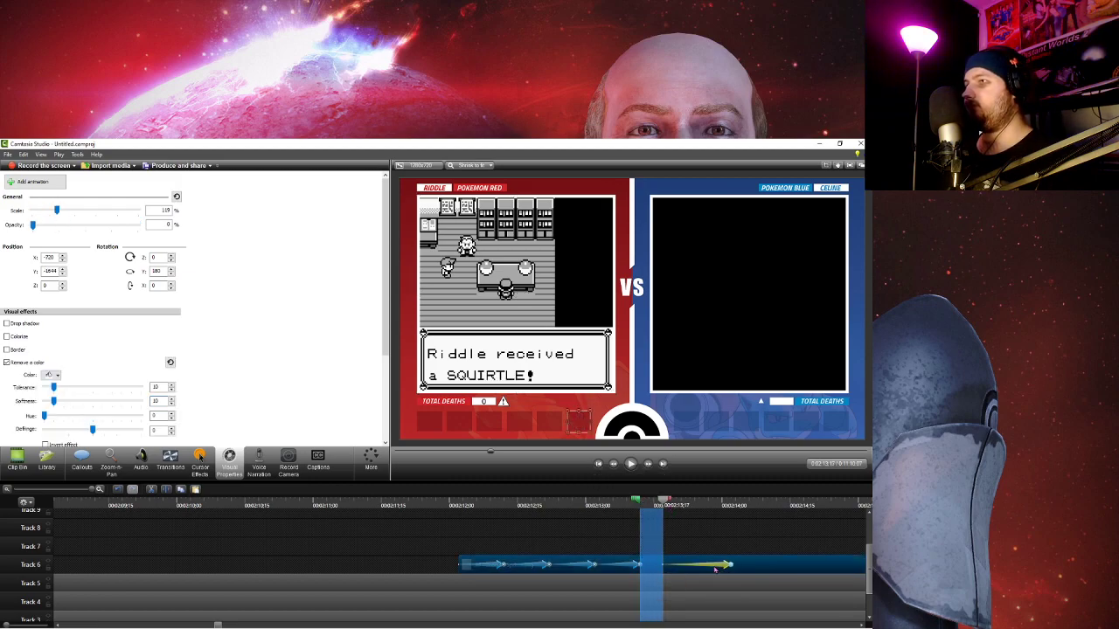
pyautogui.moveTo(644, 505)
pyautogui.mouseDown()
pyautogui.moveTo(654, 506)
pyautogui.moveTo(636, 516)
pyautogui.mouseUp()
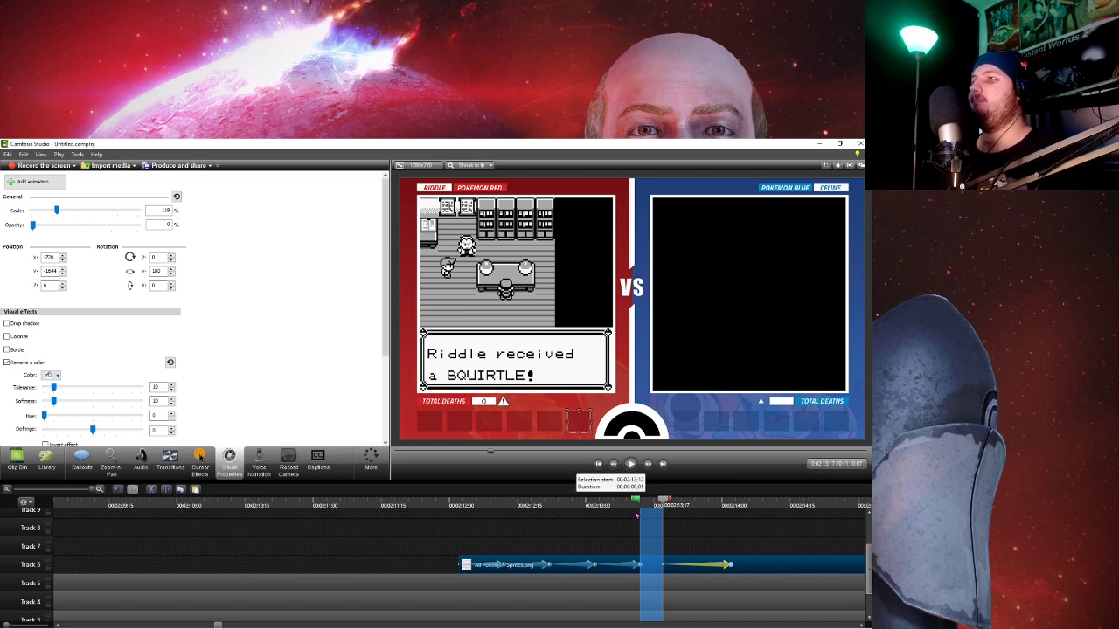
pyautogui.moveTo(636, 515); pyautogui.dragTo(636, 515)
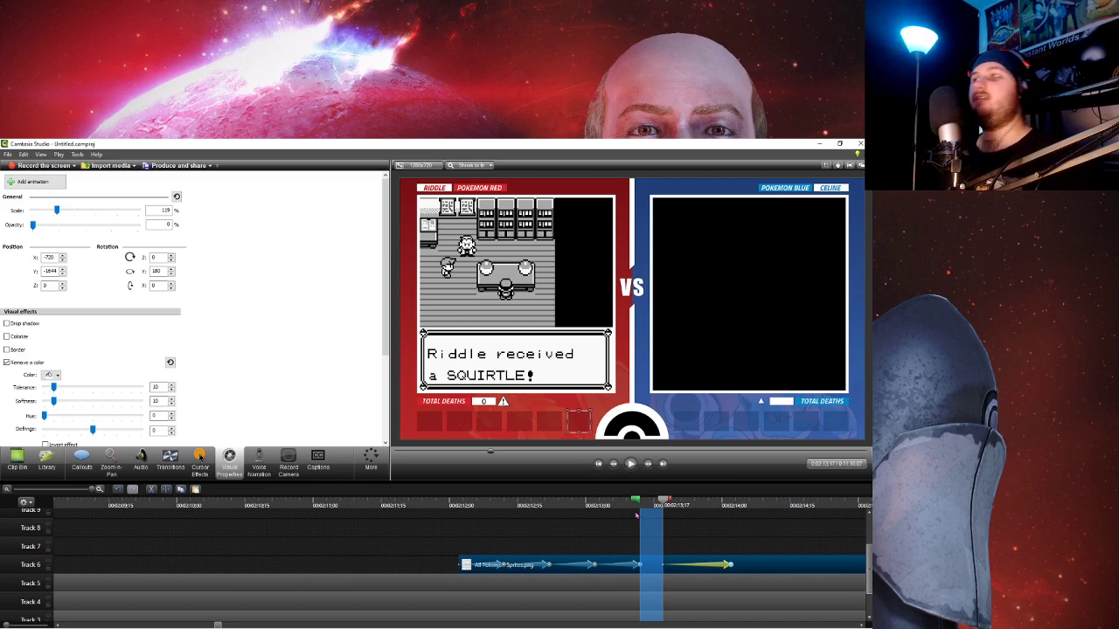
# - Check the shifted last blink of the Squirtle sprite clip on Track 6 from 0:02:13:12 to 0:02:14:02
pyautogui.click(640, 504)
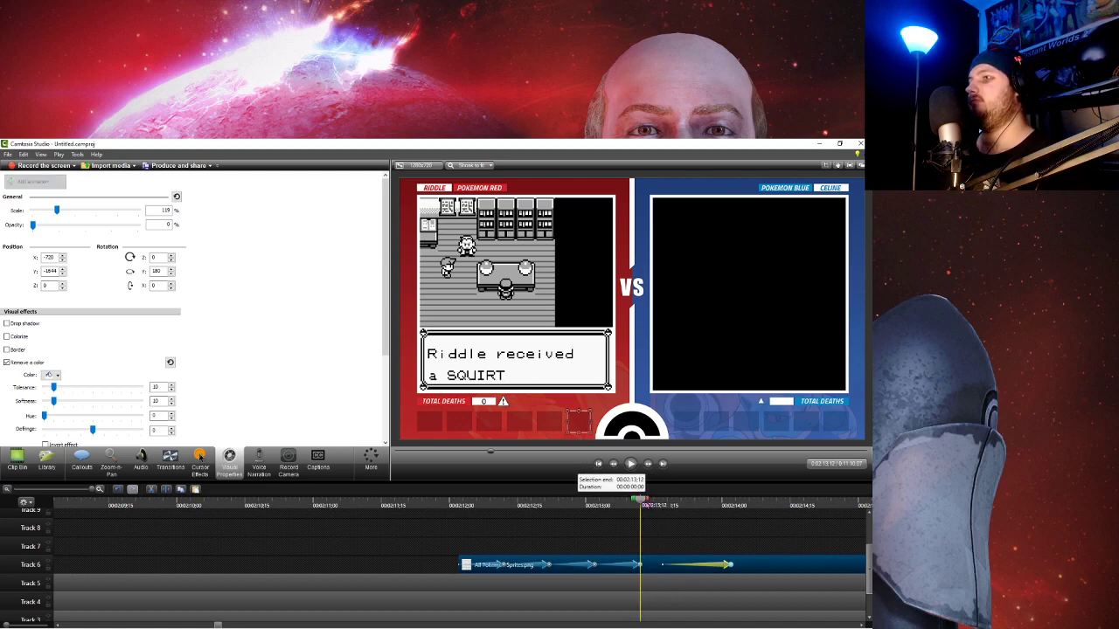
pyautogui.click(732, 505)
pyautogui.moveTo(738, 499); pyautogui.dragTo(552, 540)
pyautogui.moveTo(560, 535); pyautogui.dragTo(437, 530)
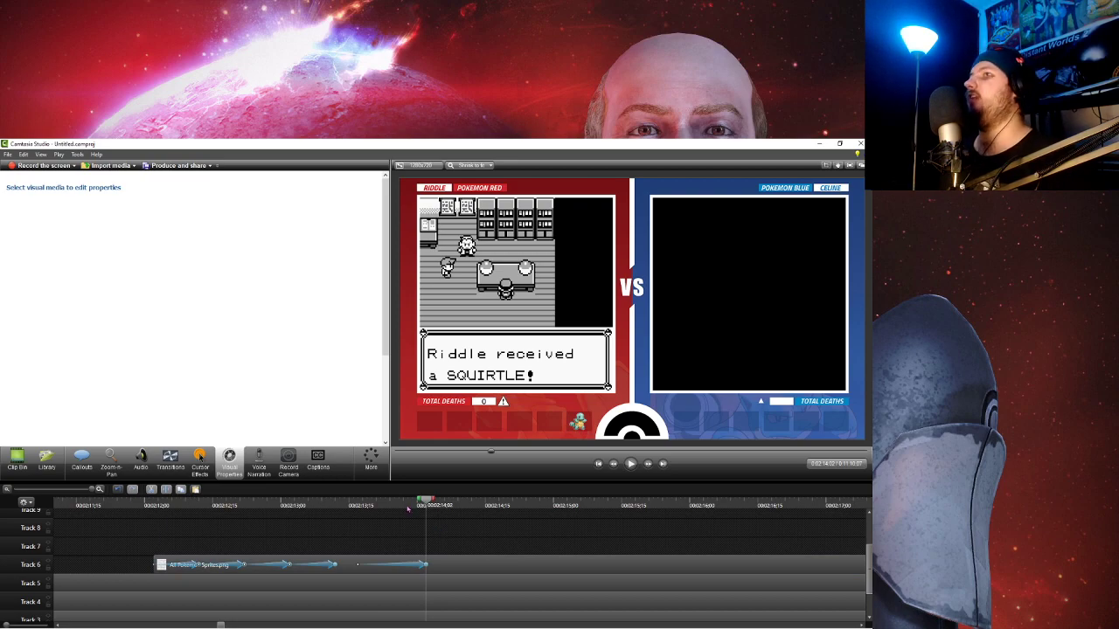
pyautogui.scroll(-2, 335, 542)
pyautogui.scroll(3, 335, 542)
pyautogui.scroll(-5, 404, 550)
pyautogui.scroll(-3, 530, 556)
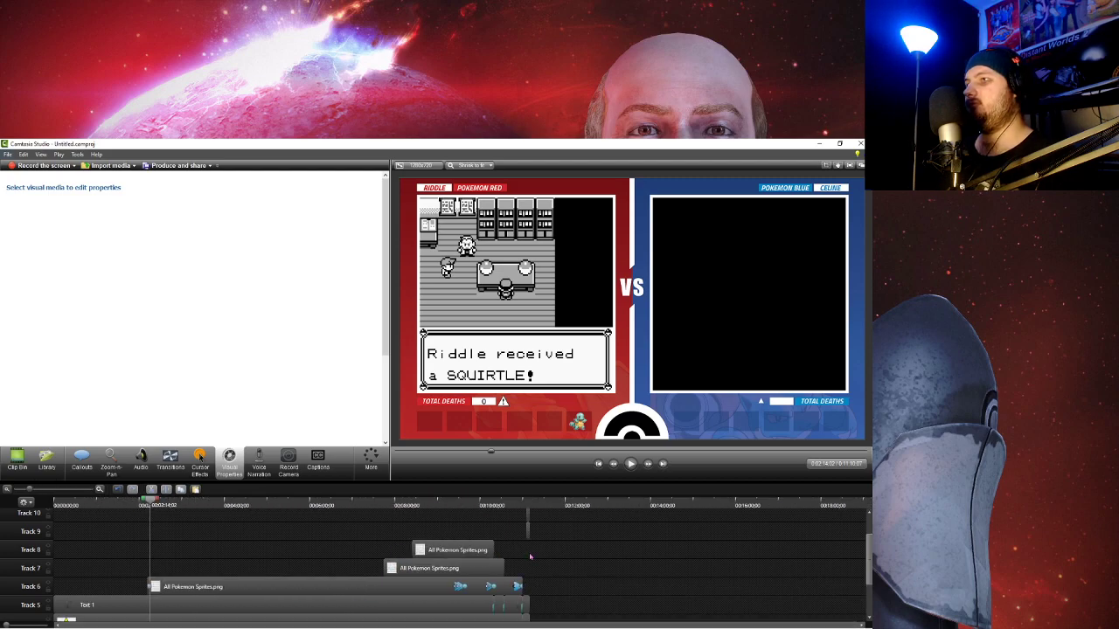
# - Shift the last blink animation of the Rattata sprite clip on Track 7 to start at 0:07:46:02
pyautogui.click(385, 531)
pyautogui.scroll(5, 396, 532)
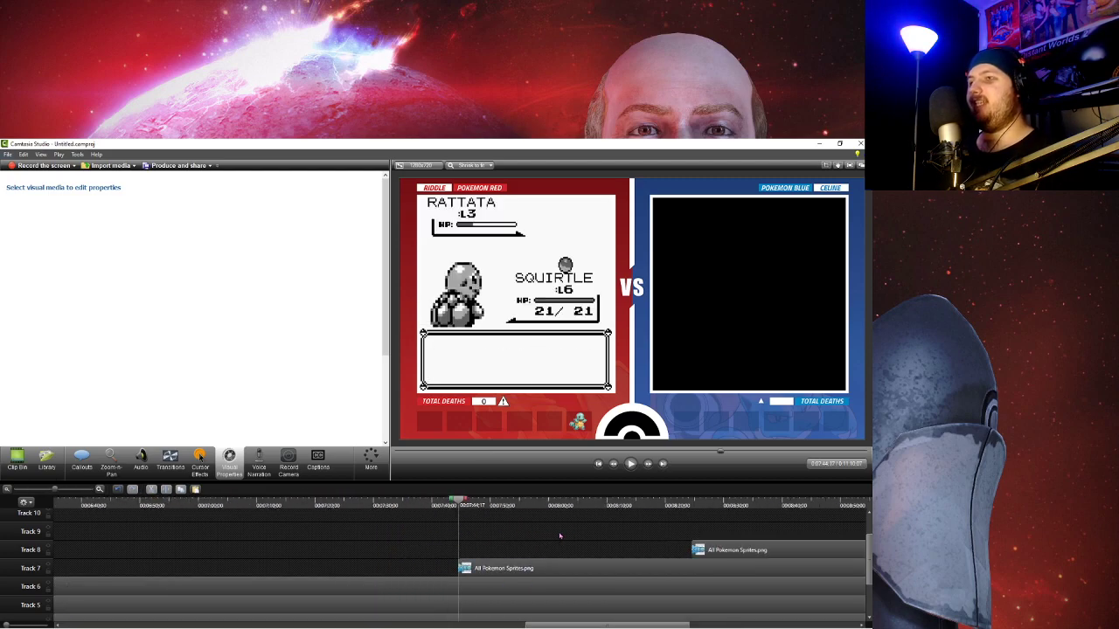
pyautogui.click(643, 506)
pyautogui.moveTo(707, 568); pyautogui.dragTo(734, 568)
pyautogui.moveTo(649, 501); pyautogui.dragTo(672, 507)
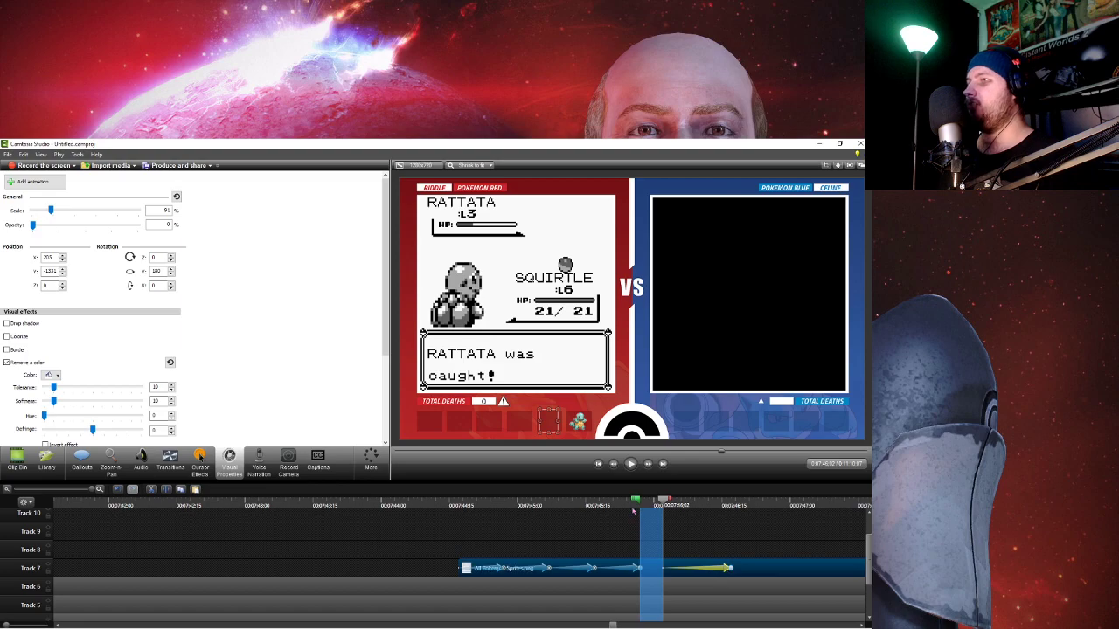
pyautogui.click(597, 531)
# - Shift the last blink animation of the Pidgey sprite clip on Track 8 to start at 0:08:26:02
pyautogui.scroll(-2, 597, 531)
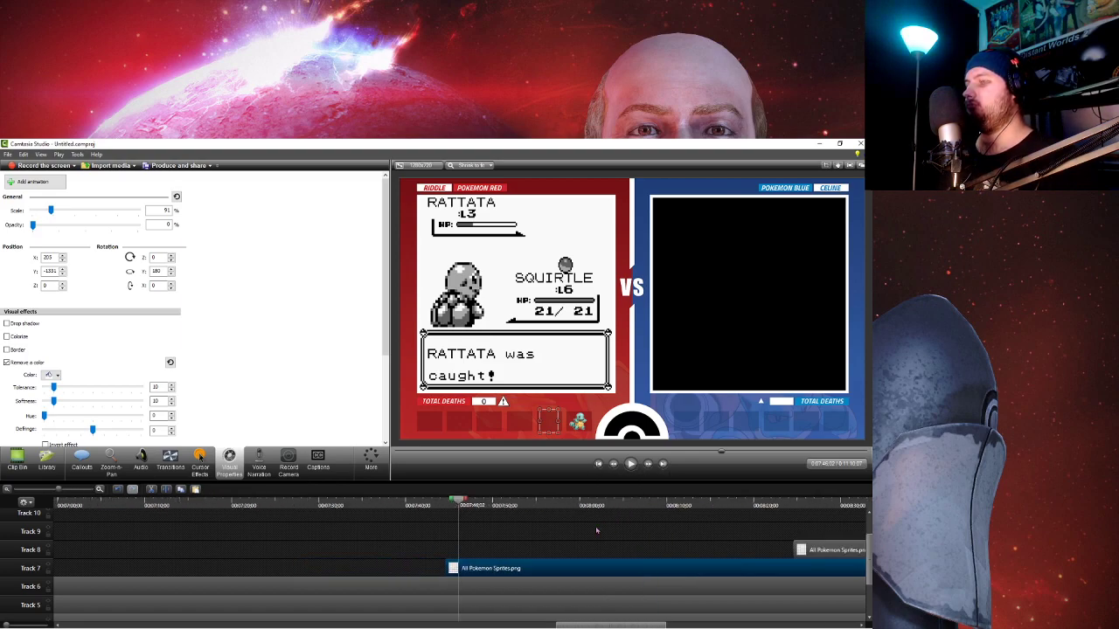
pyautogui.scroll(-4, 596, 531)
pyautogui.click(503, 505)
pyautogui.scroll(4, 617, 528)
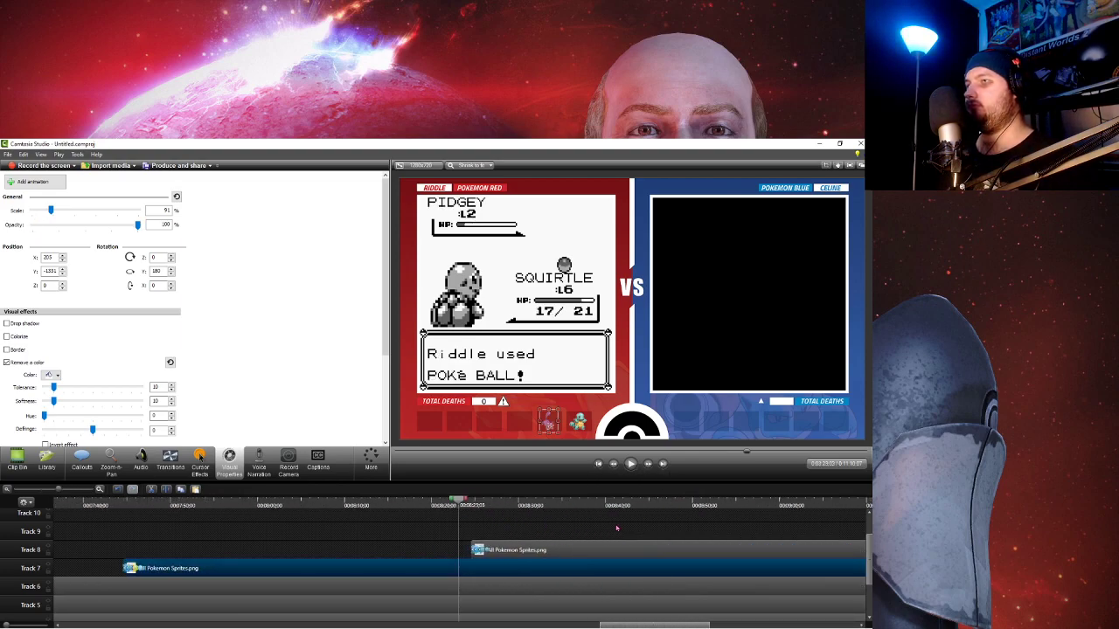
pyautogui.scroll(3, 617, 528)
pyautogui.moveTo(466, 501); pyautogui.dragTo(635, 504)
pyautogui.click(664, 548)
pyautogui.scroll(3, 466, 515)
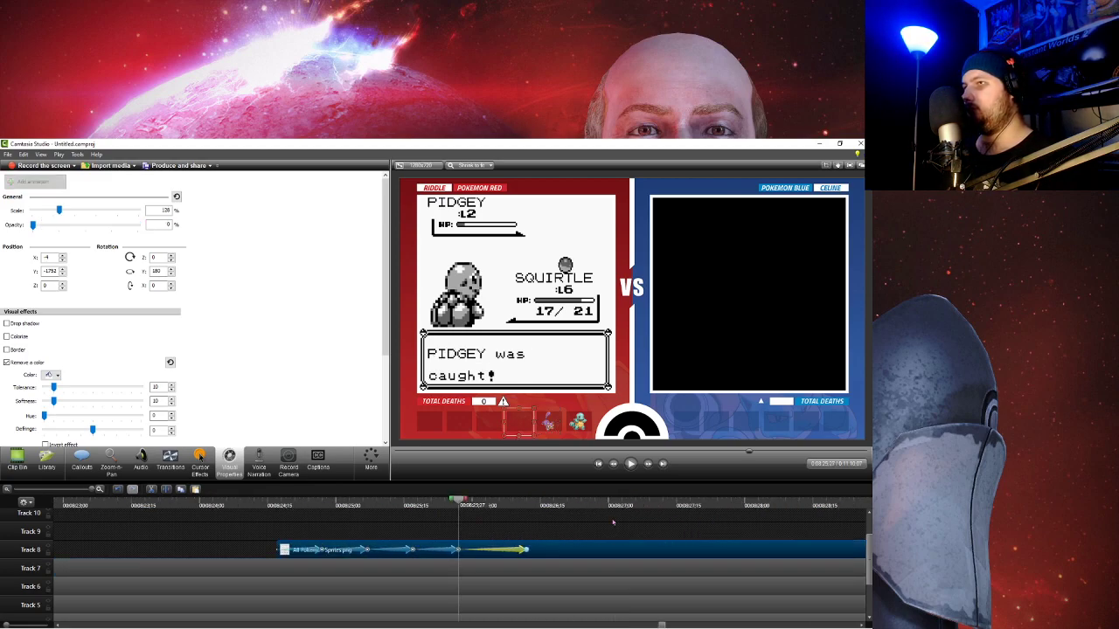
pyautogui.moveTo(469, 505)
pyautogui.mouseDown()
pyautogui.moveTo(510, 504)
pyautogui.moveTo(481, 504)
pyautogui.mouseUp()
pyautogui.moveTo(521, 553); pyautogui.dragTo(548, 550)
pyautogui.click(549, 550)
pyautogui.scroll(-5, 559, 548)
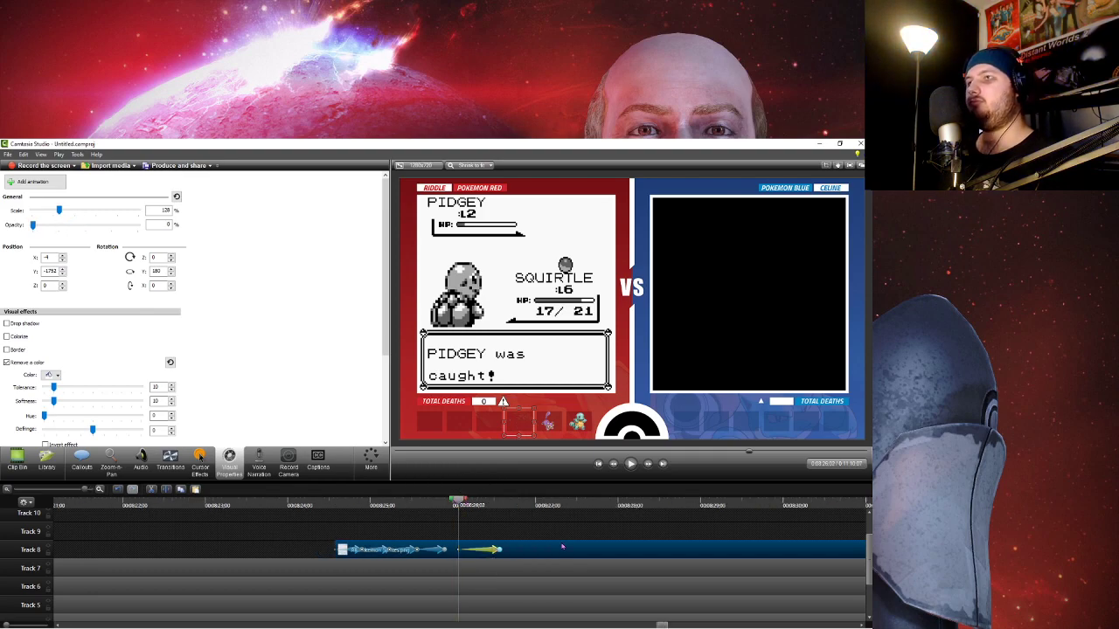
pyautogui.click(561, 547)
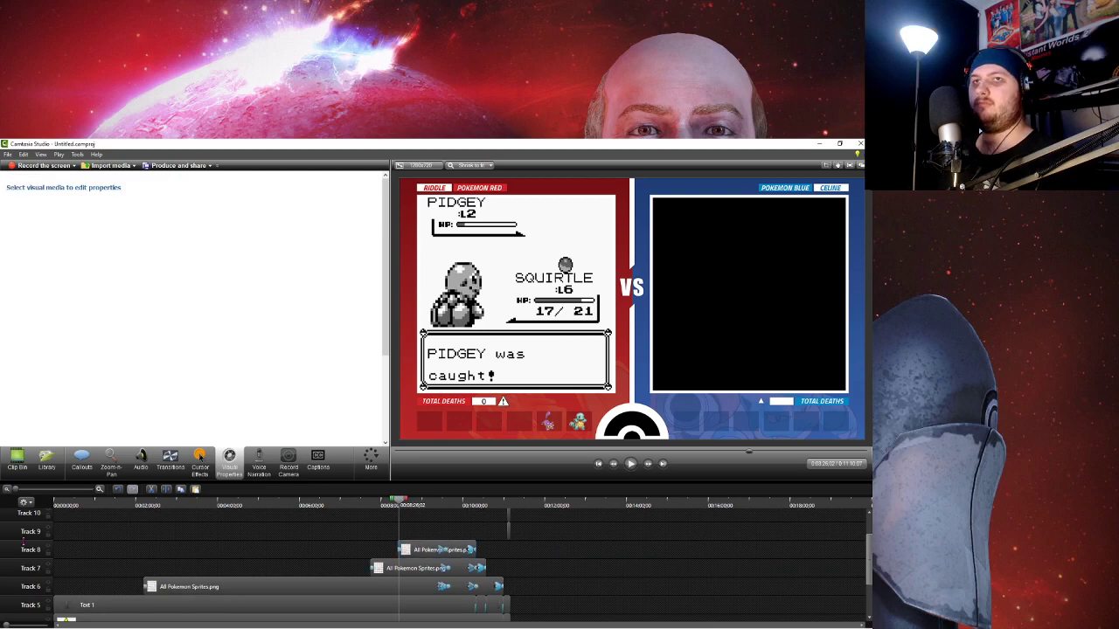
# - Lock Tracks 9 and 10 and move the playhead to 0:11:00:05
pyautogui.click(48, 534)
pyautogui.click(48, 516)
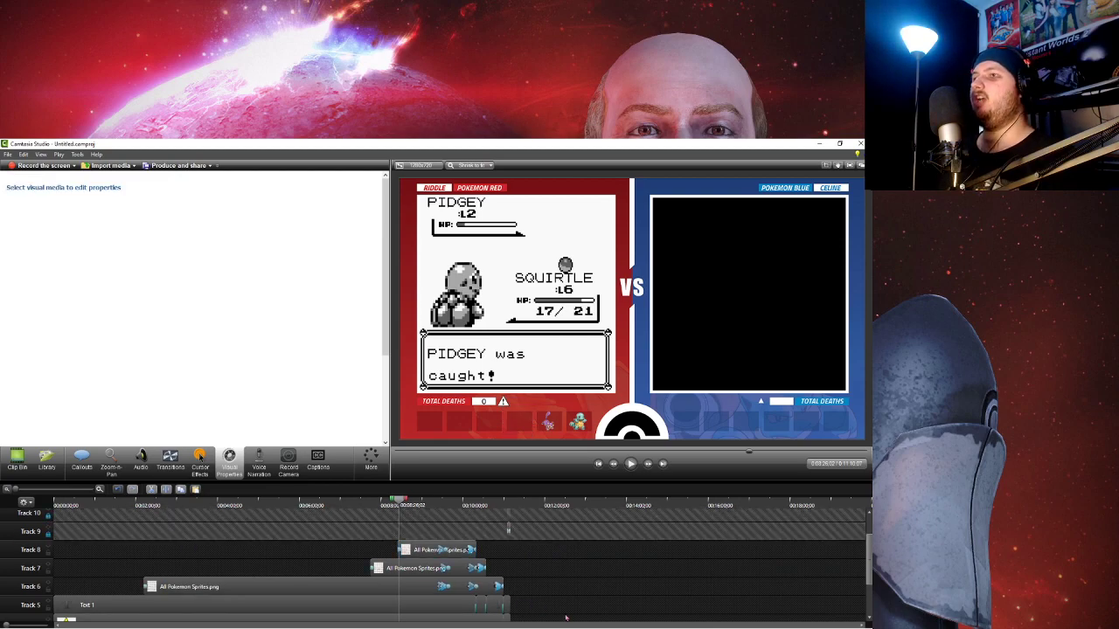
pyautogui.scroll(3, 581, 612)
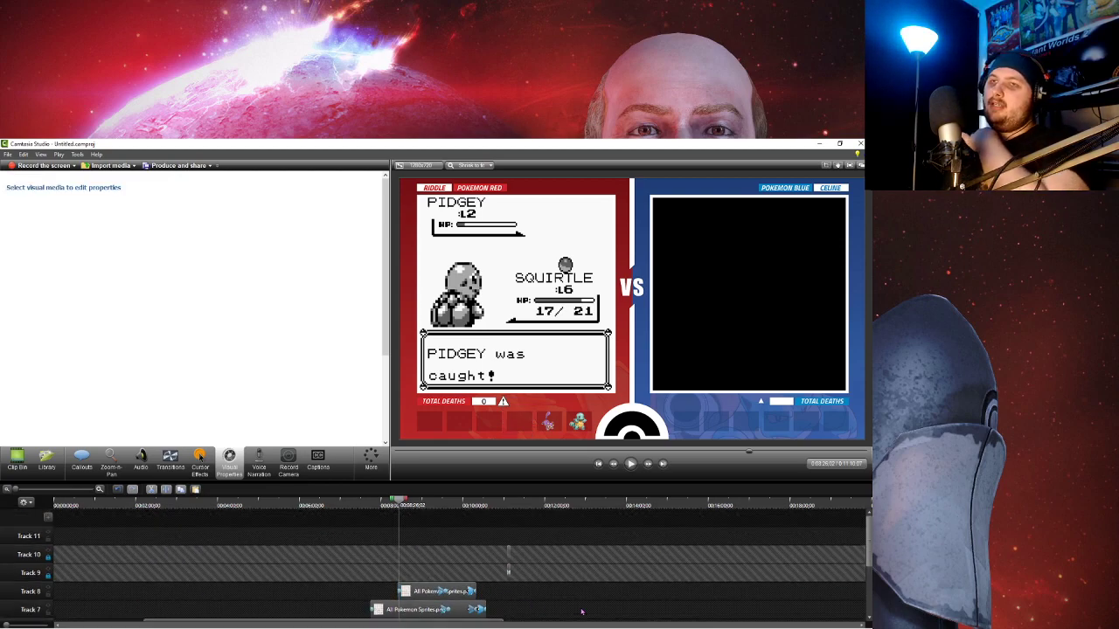
pyautogui.moveTo(496, 502); pyautogui.dragTo(503, 510)
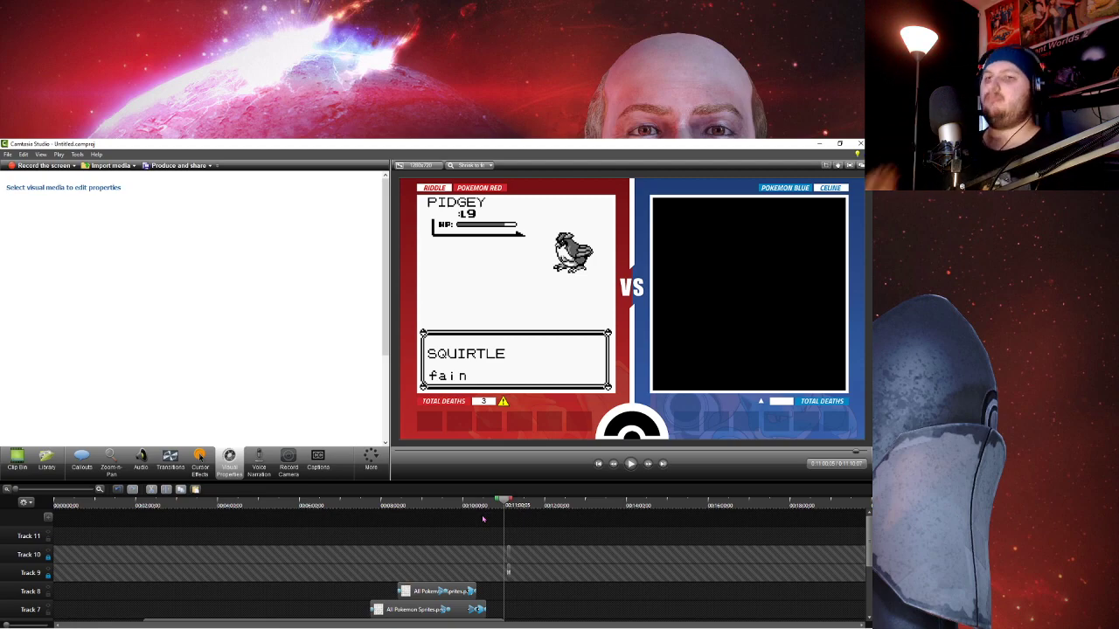
pyautogui.scroll(-3, 477, 576)
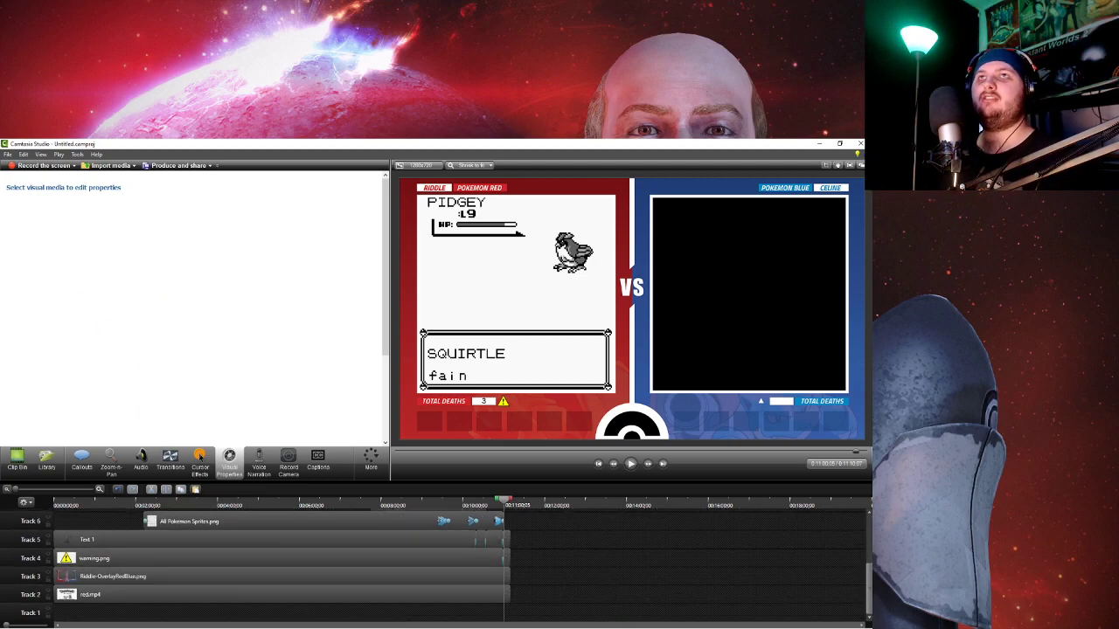
pyautogui.click(7, 154)
pyautogui.click(243, 144)
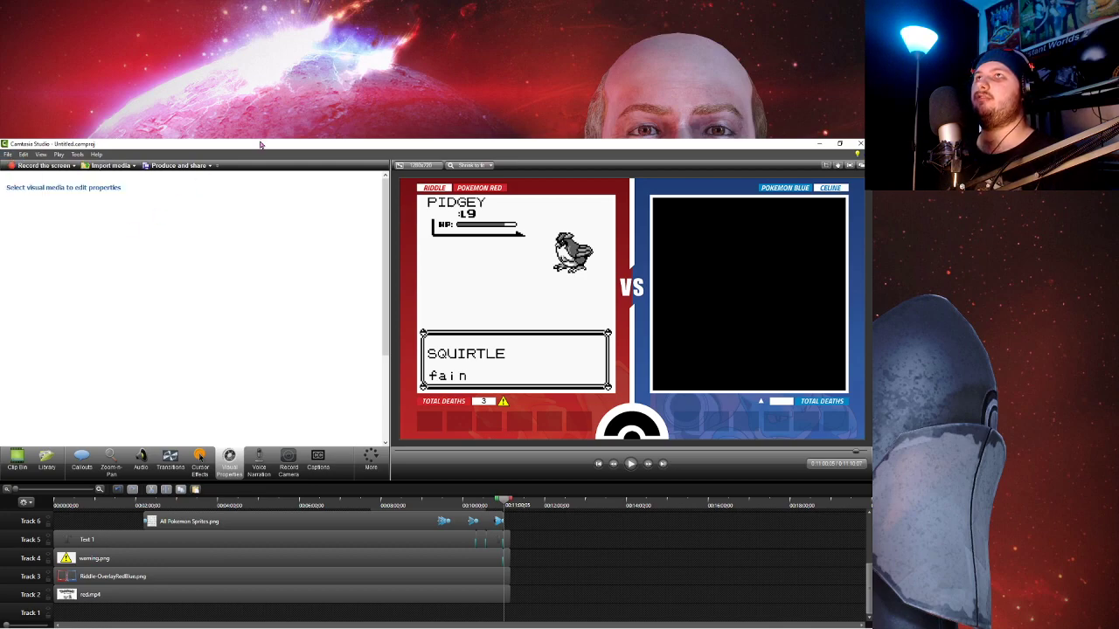
pyautogui.doubleClick(262, 143)
pyautogui.moveTo(333, 362); pyautogui.dragTo(376, 141)
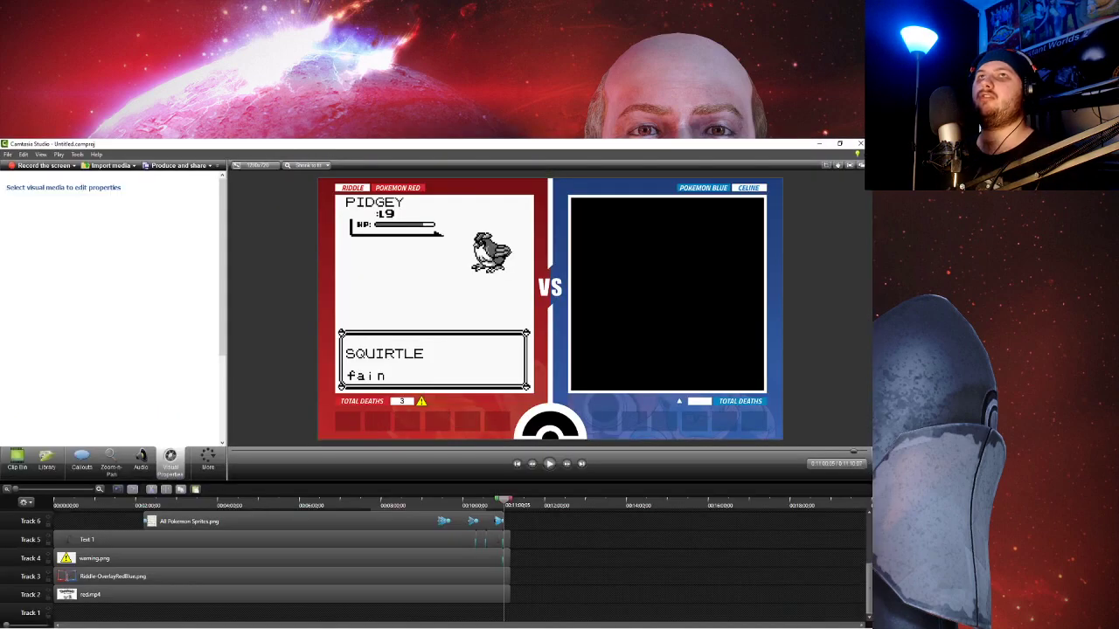
# - Start producing the video with custom production settings in the MP4 - Smart Player (Flash / HTML5) format
pyautogui.click(7, 155)
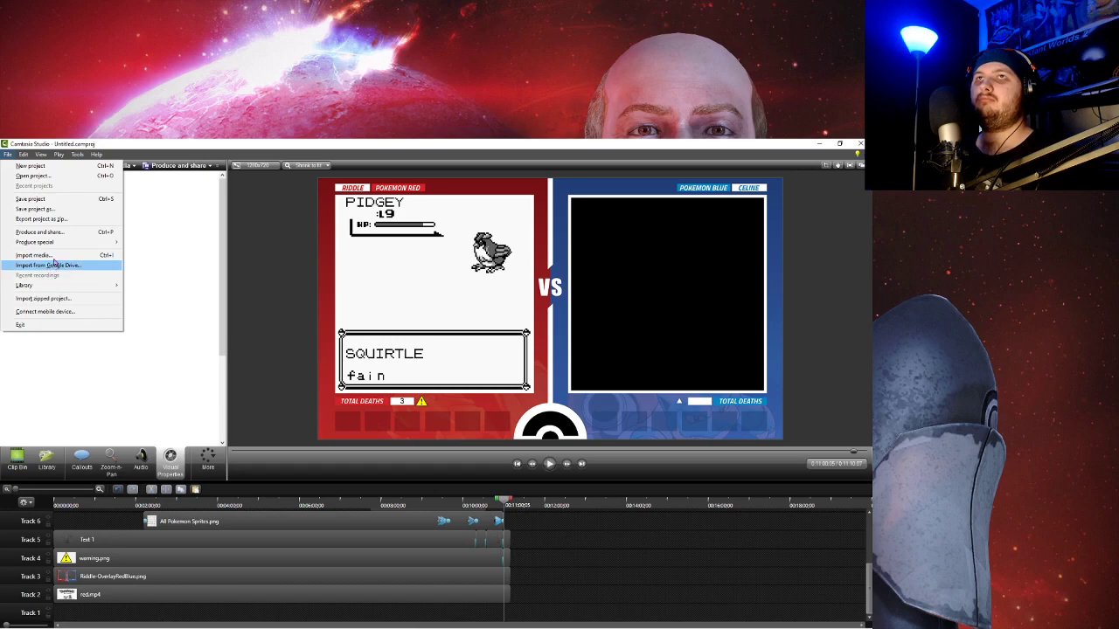
pyautogui.click(39, 232)
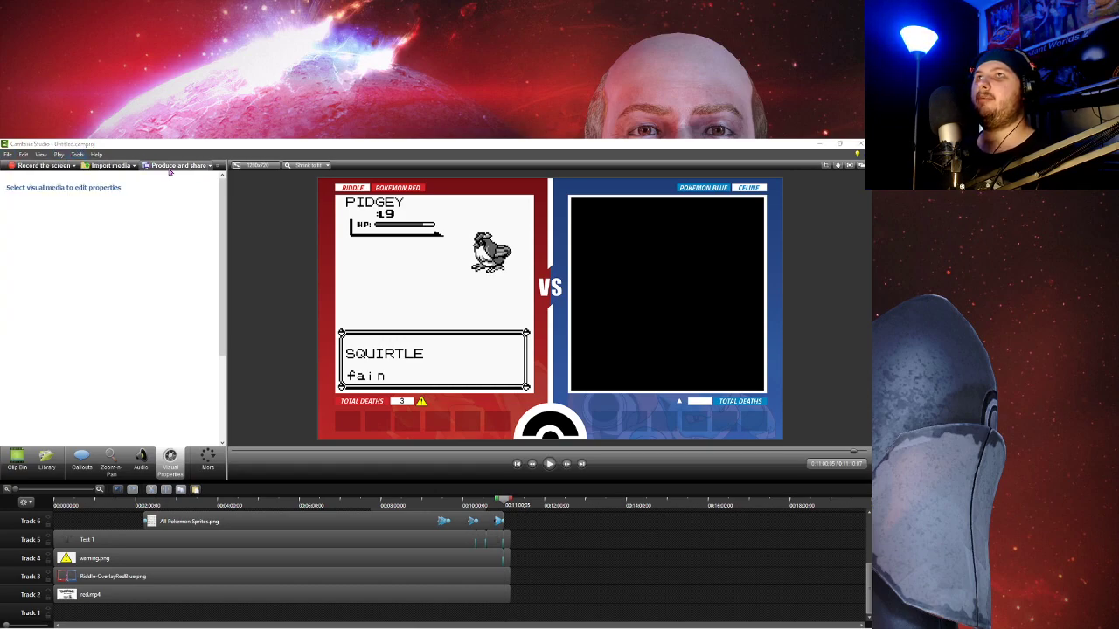
pyautogui.click(463, 307)
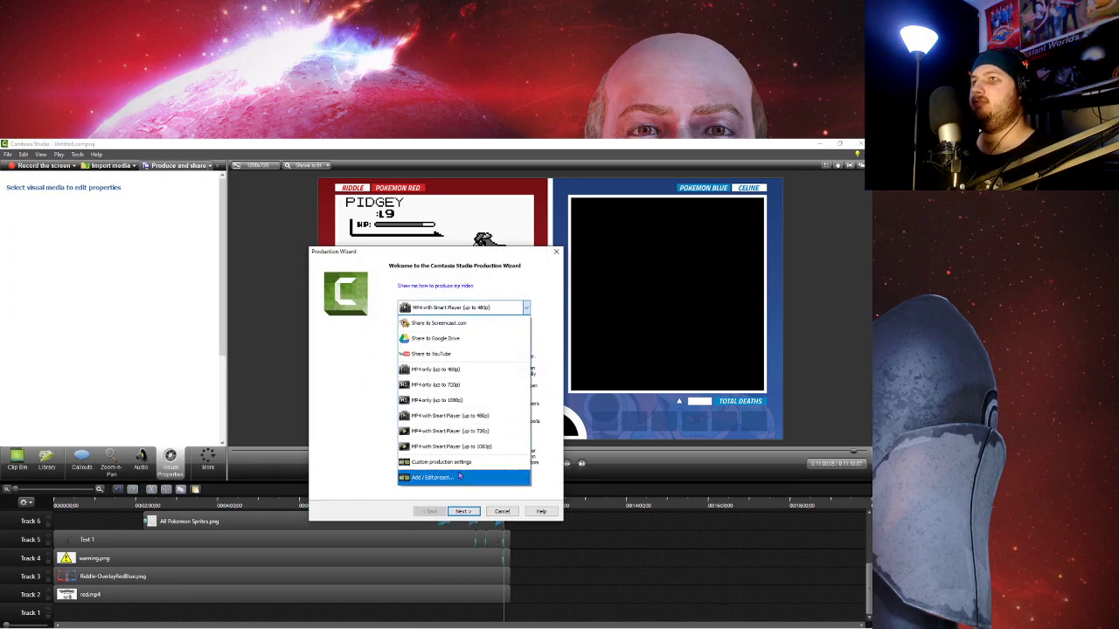
pyautogui.click(448, 480)
pyautogui.click(463, 511)
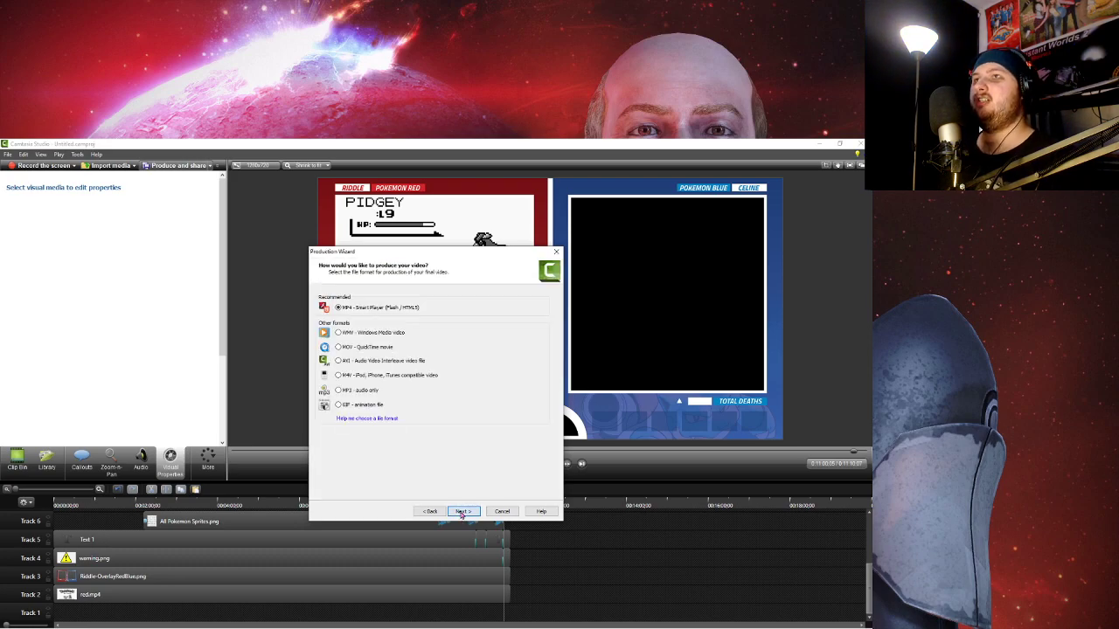
pyautogui.click(463, 511)
# - Turn off Produce with controller, set the audio bit rate to 1024 kbps and proceed to the output file options
pyautogui.click(341, 309)
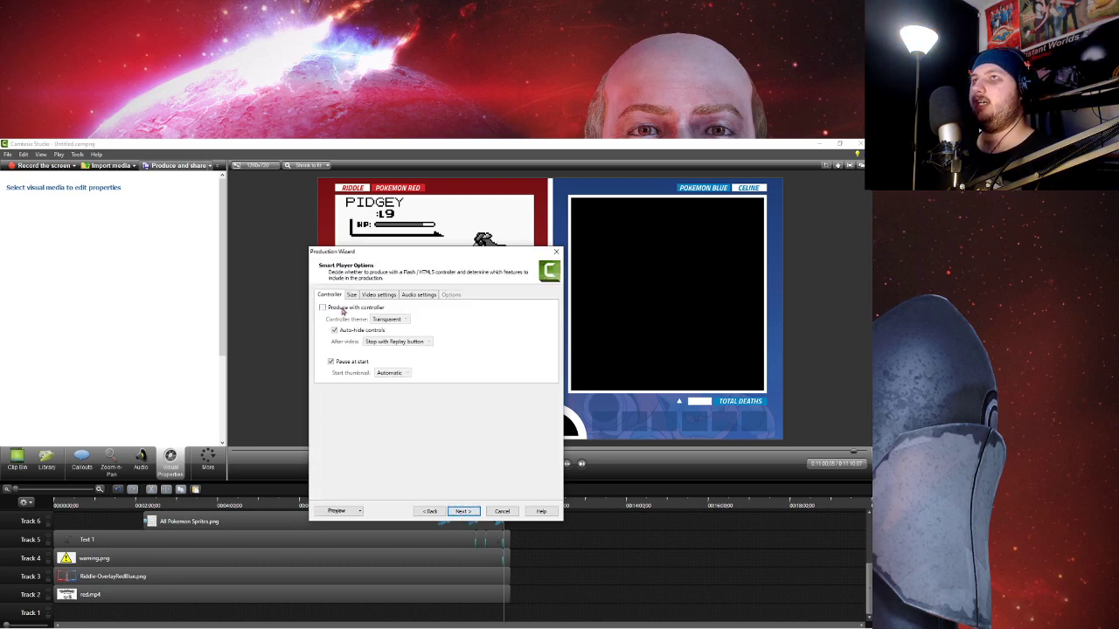
pyautogui.click(352, 295)
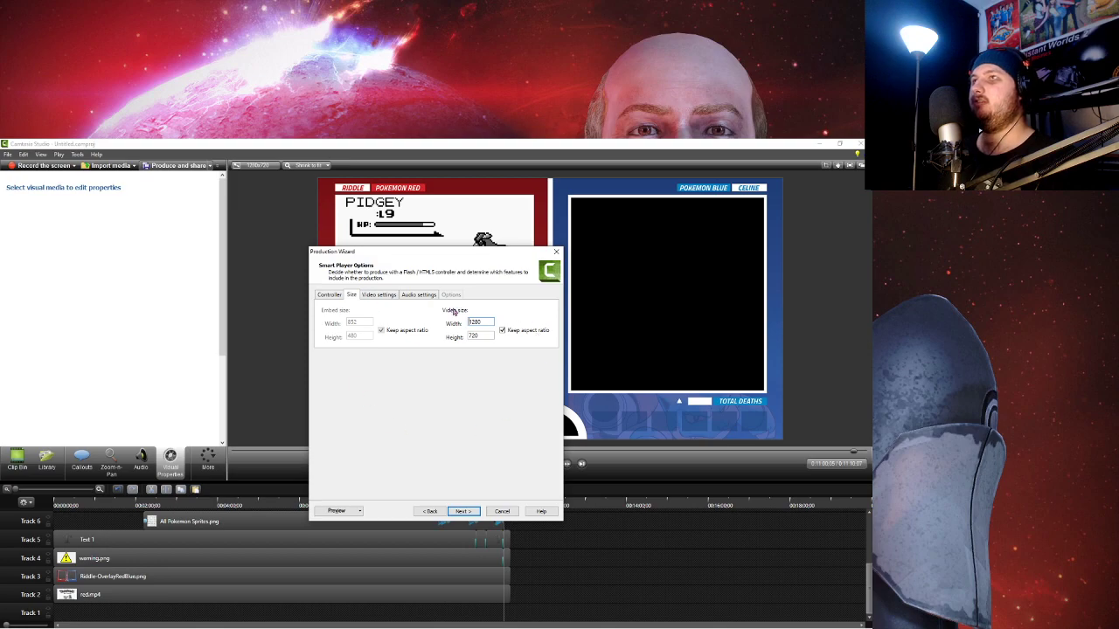
pyautogui.click(376, 296)
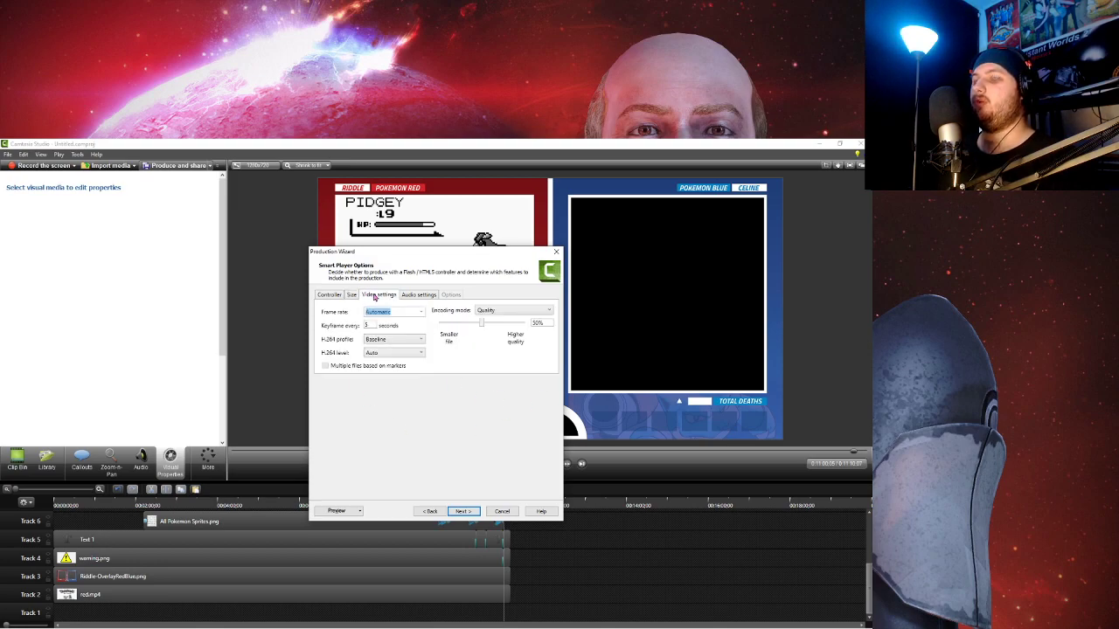
pyautogui.click(419, 296)
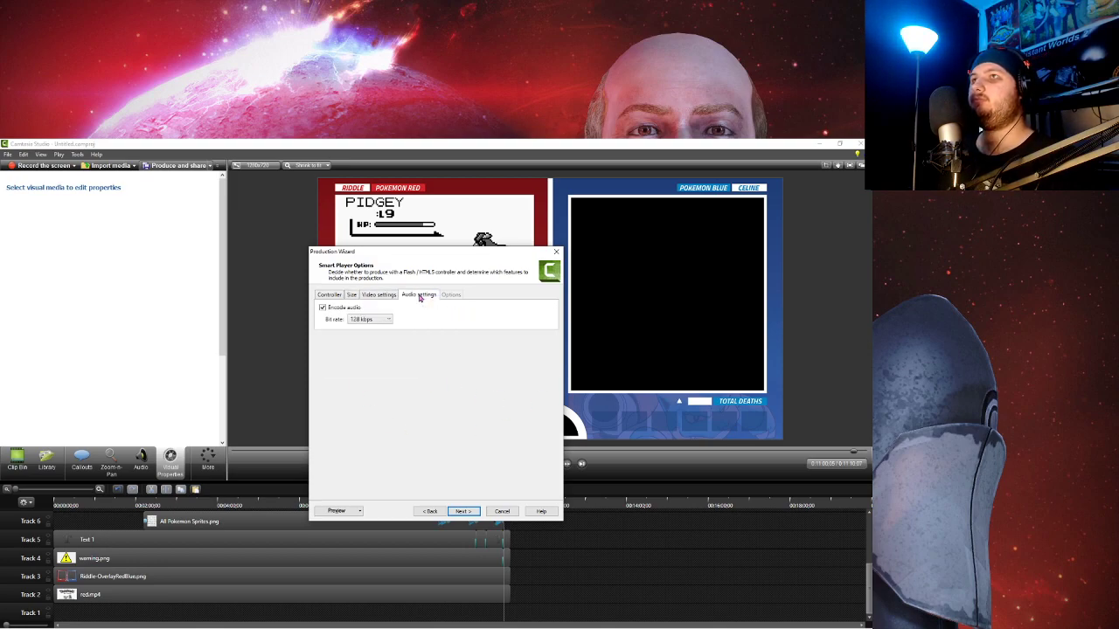
pyautogui.click(367, 319)
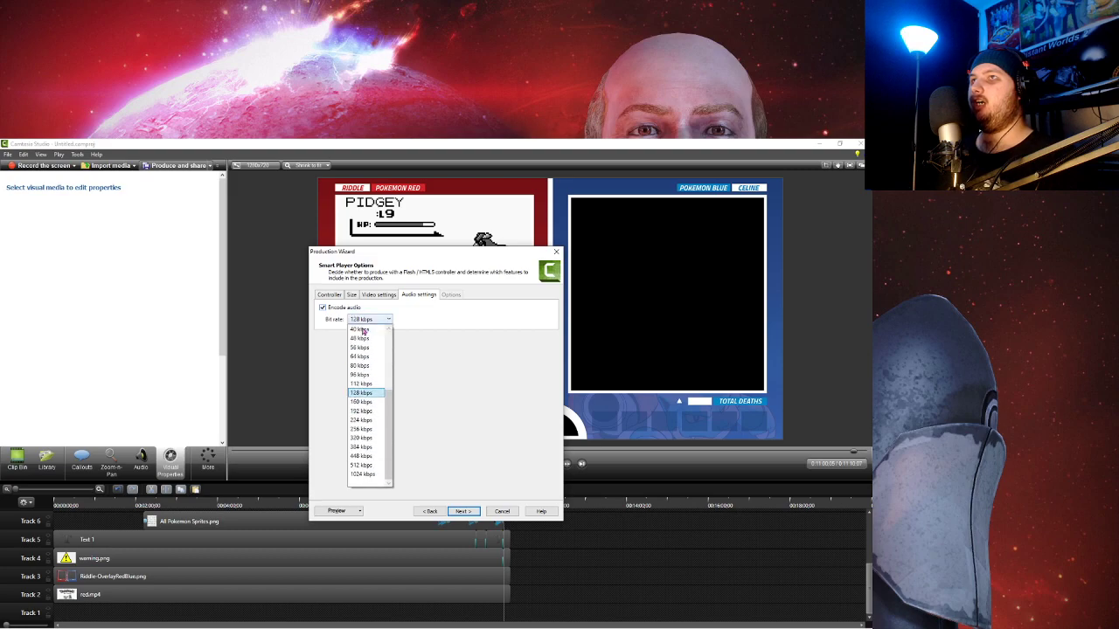
pyautogui.click(367, 482)
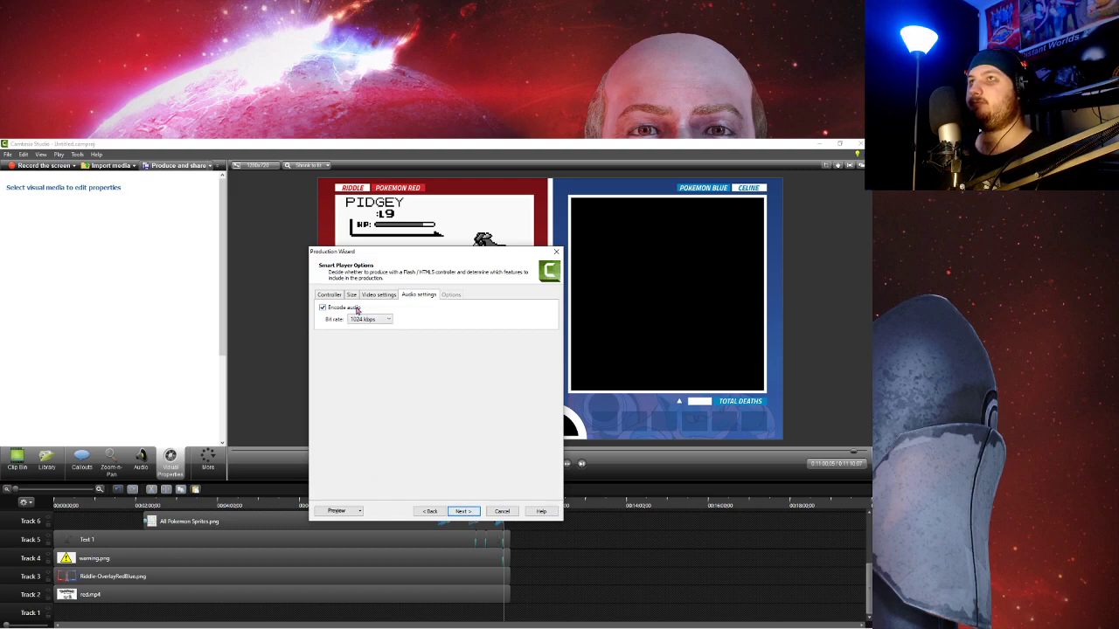
pyautogui.click(463, 511)
pyautogui.click(463, 511)
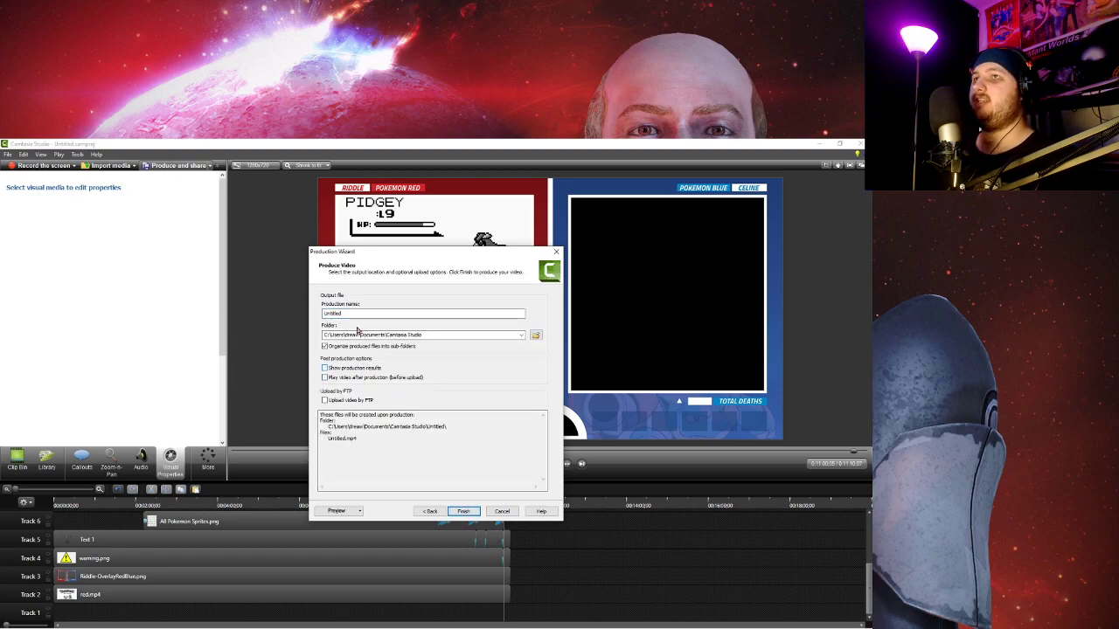
# - Browse to the To check folder in the Youtube folder on drive E: as the location for the produced video
pyautogui.click(351, 374)
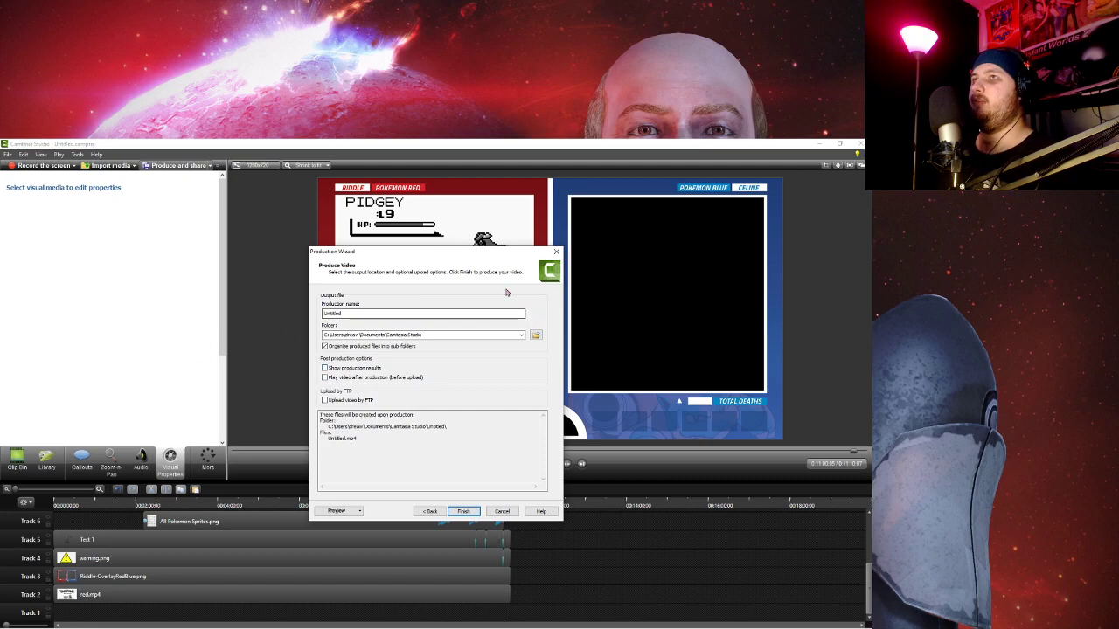
pyautogui.click(535, 336)
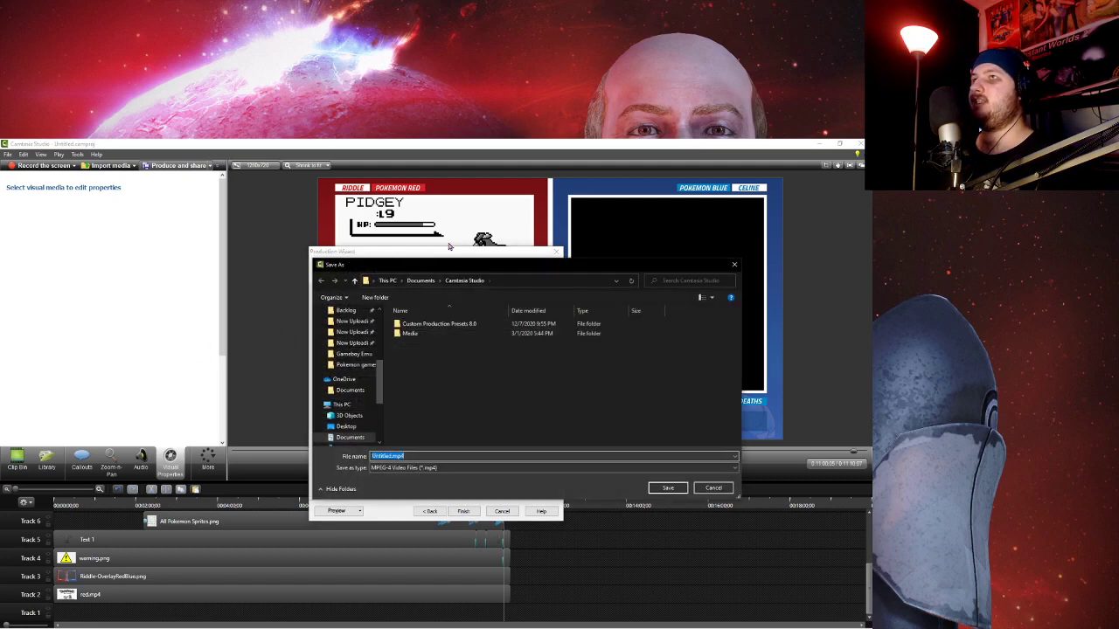
pyautogui.scroll(3, 350, 394)
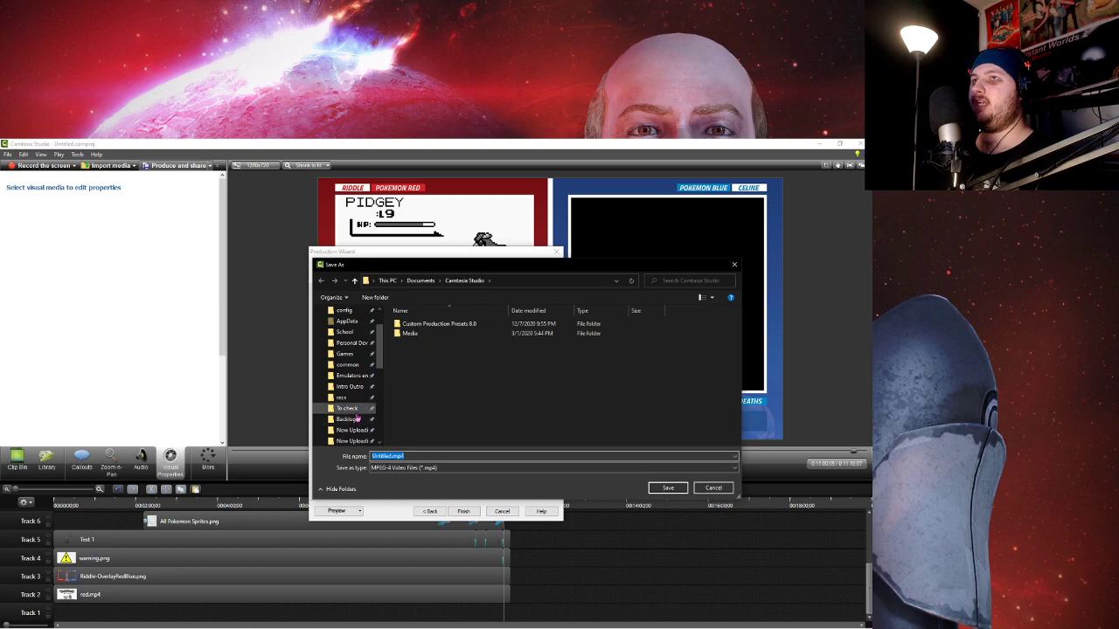
pyautogui.click(350, 409)
pyautogui.scroll(-5, 559, 384)
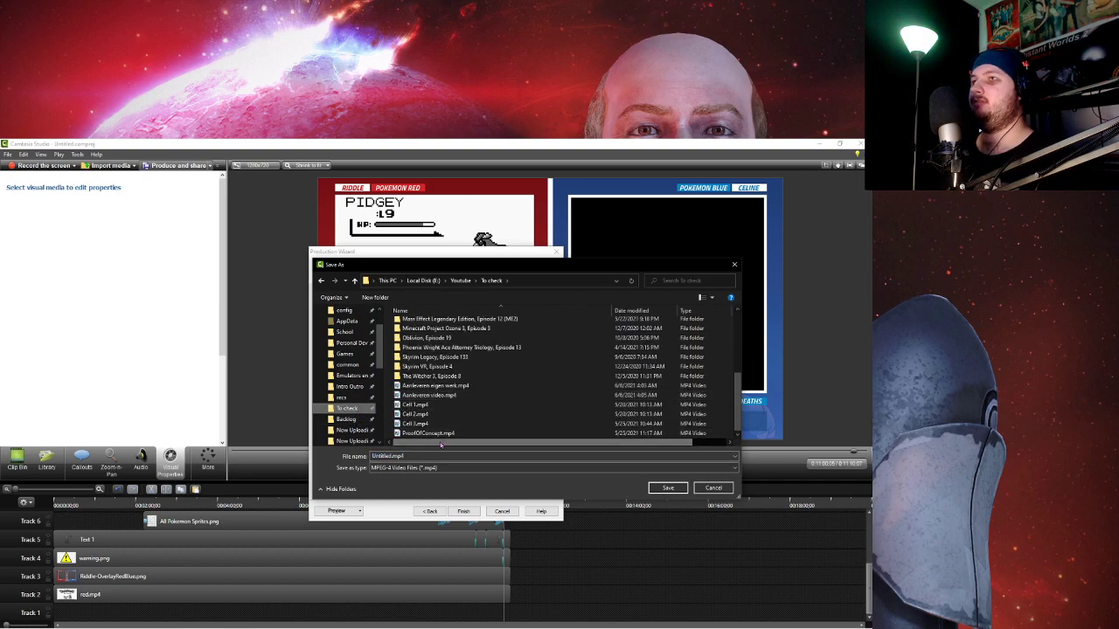
pyautogui.rightClick(389, 409)
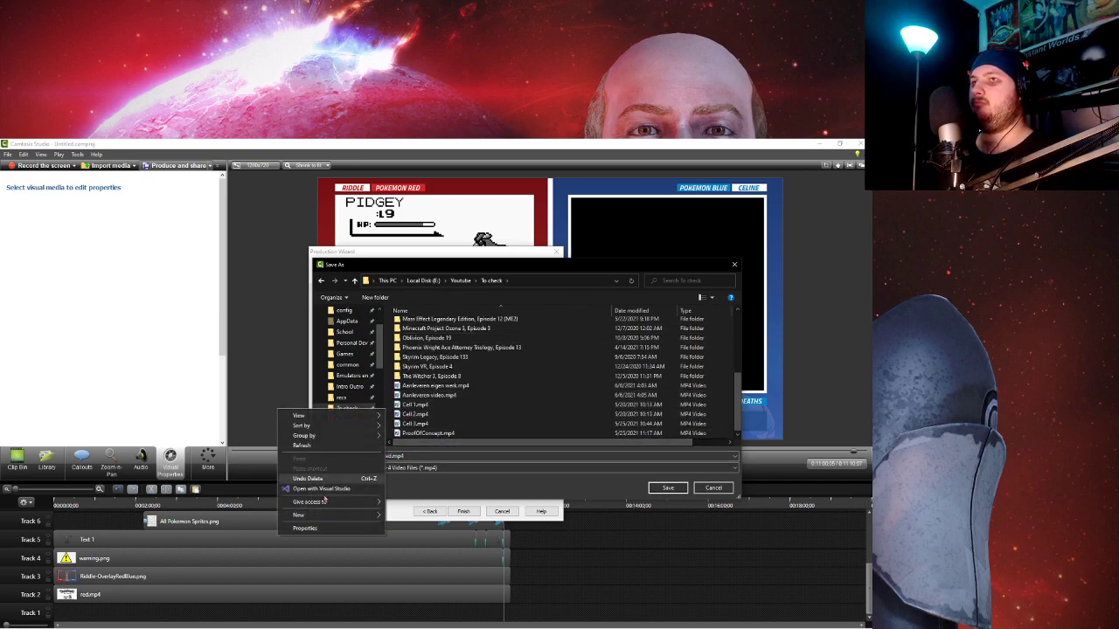
pyautogui.click(503, 472)
# - Name the output file "Pokemon Versus - Camtasia Version Edits" and save it as the MP4 destination in the To check folder
pyautogui.moveTo(493, 270)
pyautogui.mouseDown()
pyautogui.moveTo(684, 266)
pyautogui.moveTo(463, 258)
pyautogui.moveTo(509, 266)
pyautogui.mouseUp()
pyautogui.click(459, 454)
pyautogui.write('Pok')
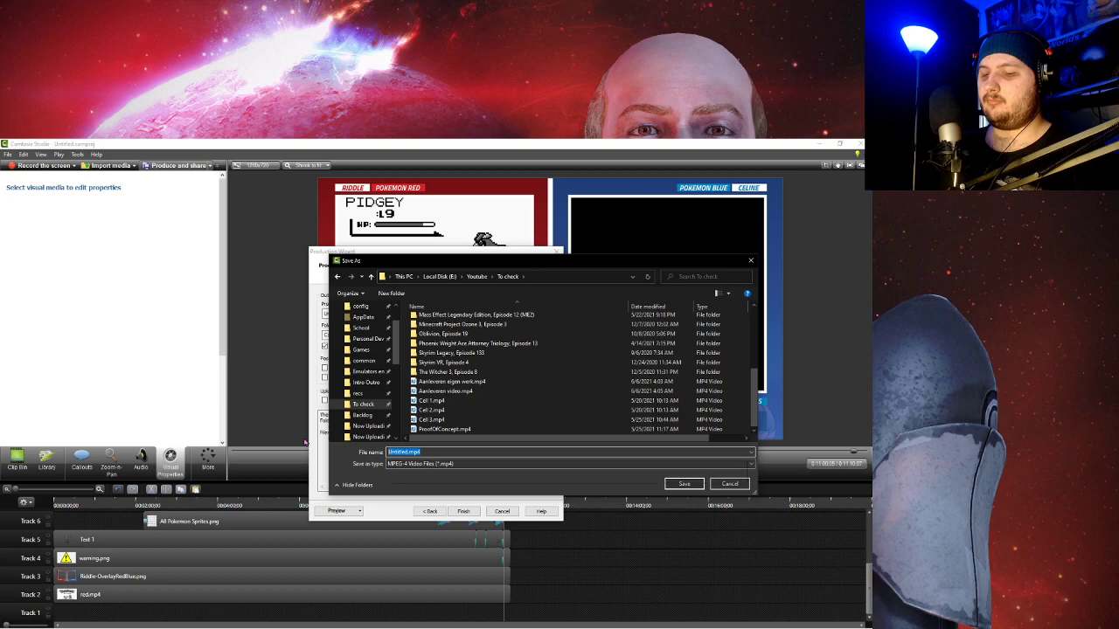
pyautogui.write('emon Versus')
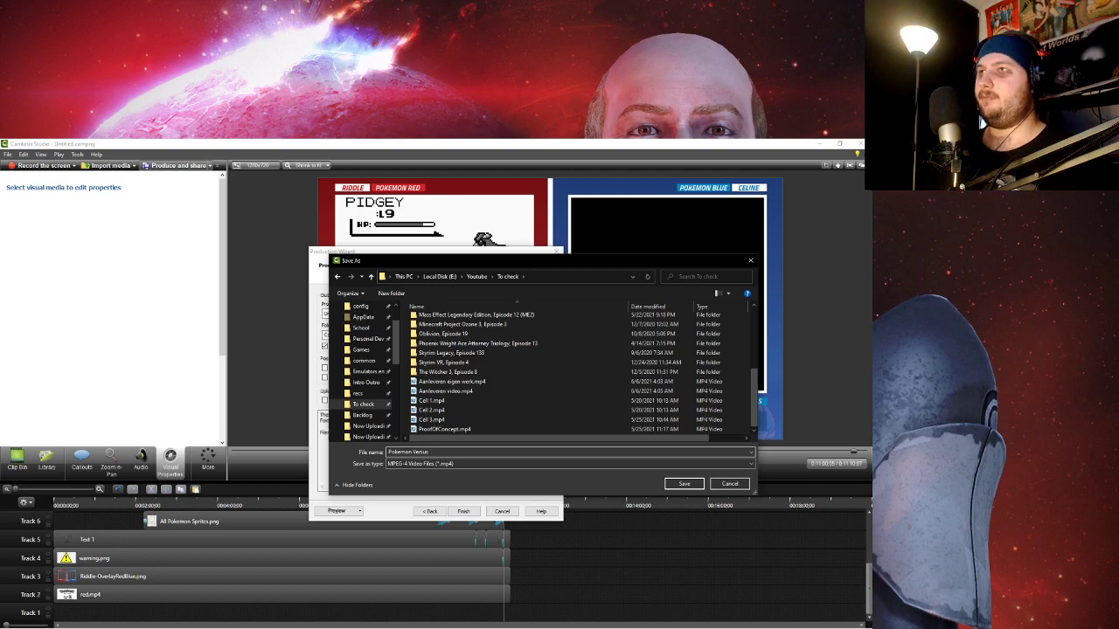
pyautogui.write(' - Camta')
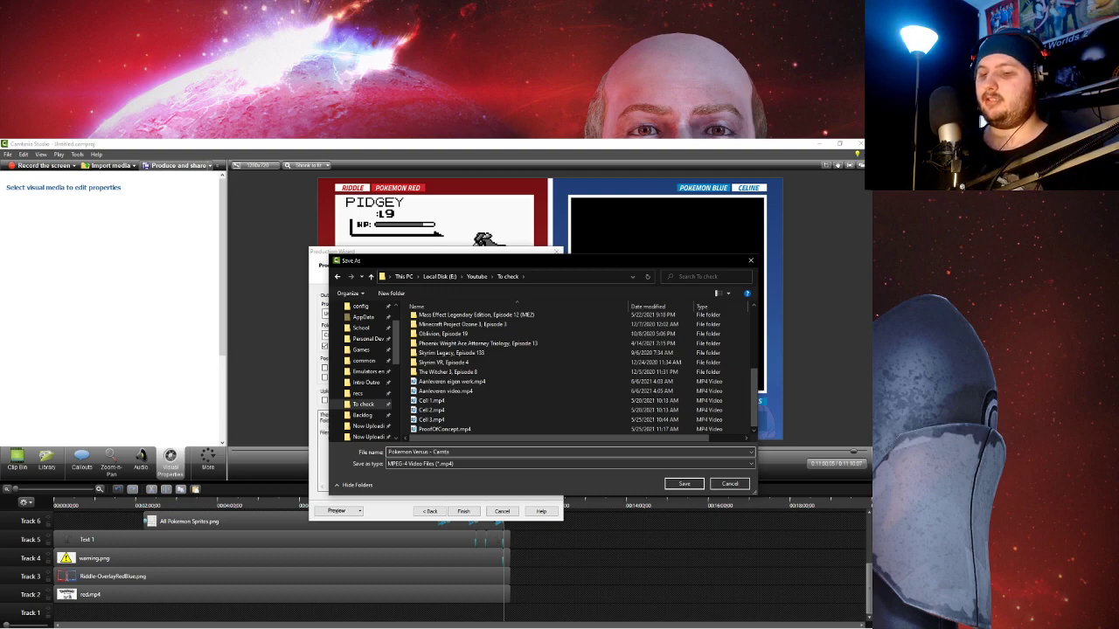
pyautogui.write('sia Version Edits')
pyautogui.press('Return')
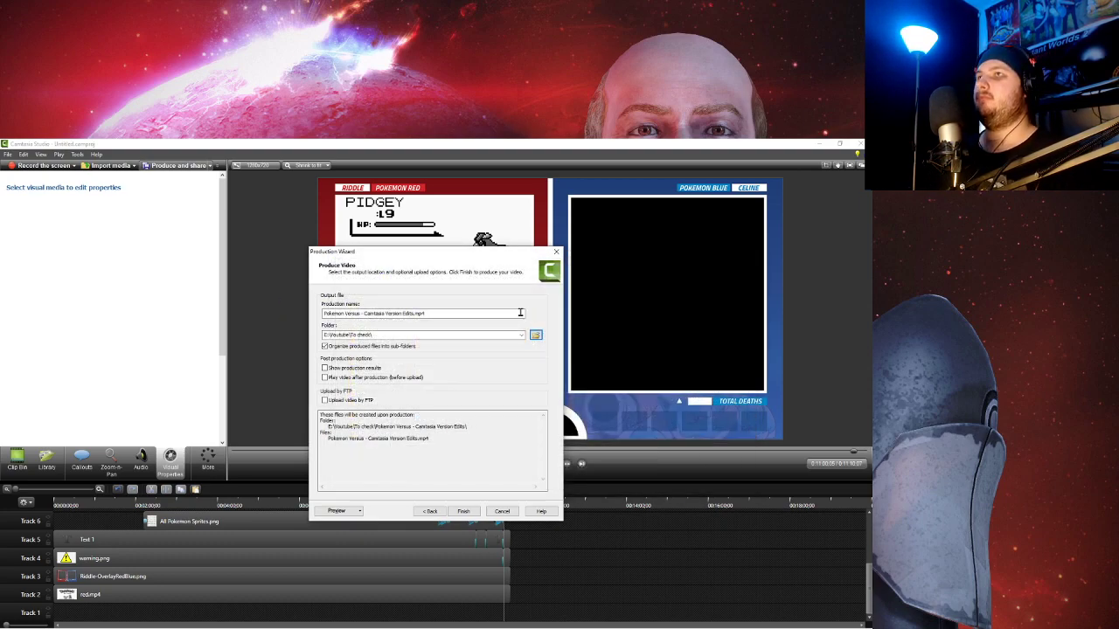
# - Remove "Edits" from the end of the production name, shortening it to "Pokemon Versus - Camtasia Version.mp4"
pyautogui.click(411, 313)
pyautogui.press('Delete')
pyautogui.press('Delete')
pyautogui.press('Delete')
pyautogui.press('Delete')
pyautogui.press('Delete')
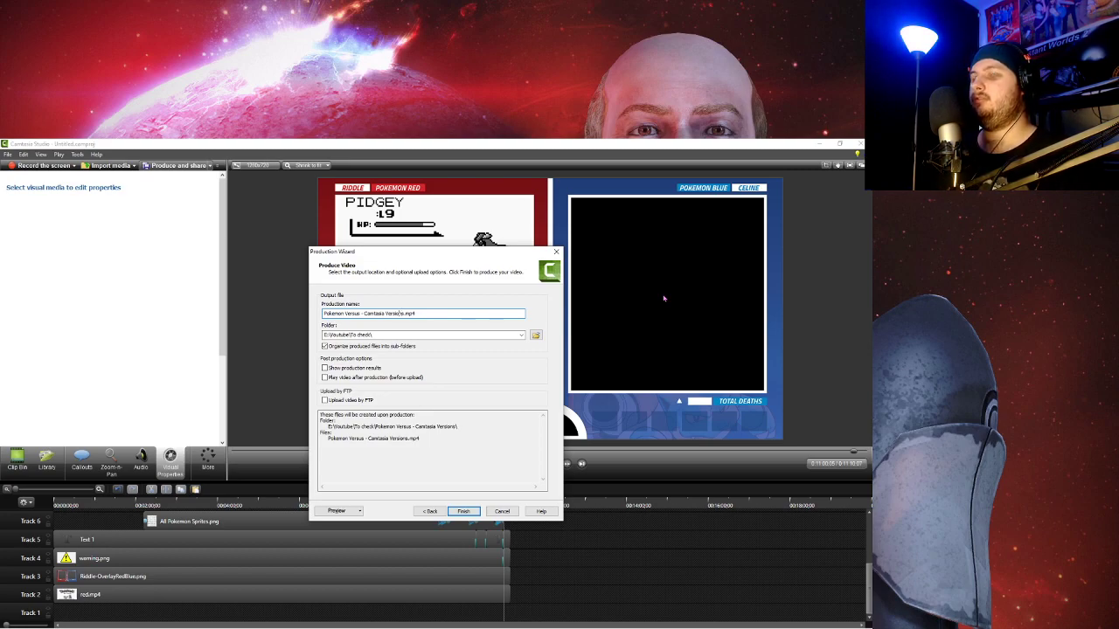
pyautogui.press('Delete')
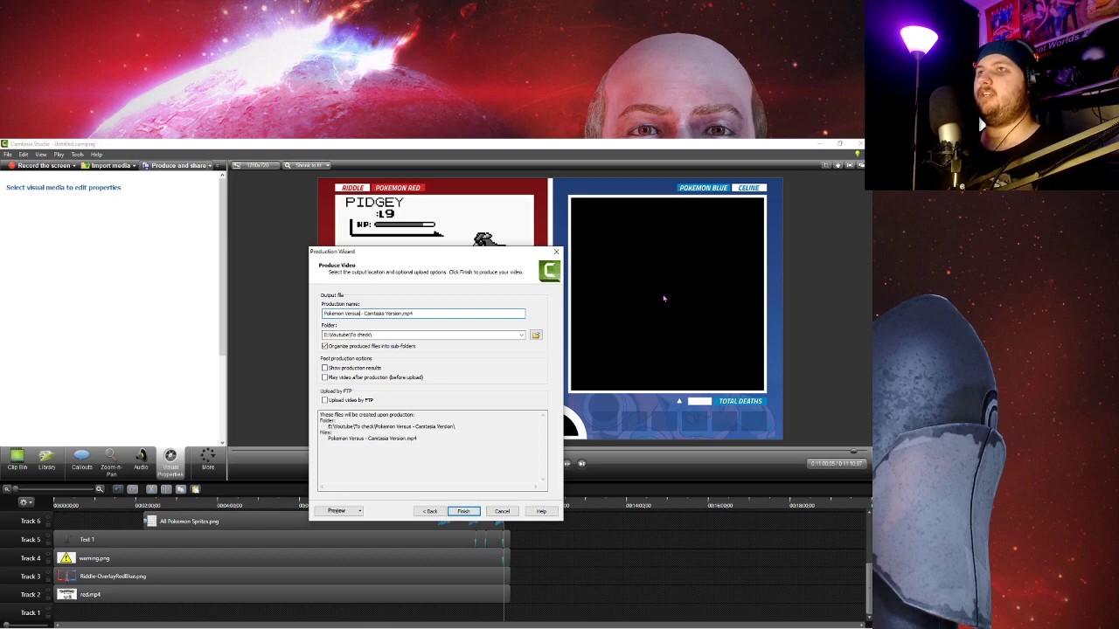
# - Change the production name to "Pokemon Versus Edit Comparison - Camtasia Version.mp4" and start rendering the video
pyautogui.write('Comparison')
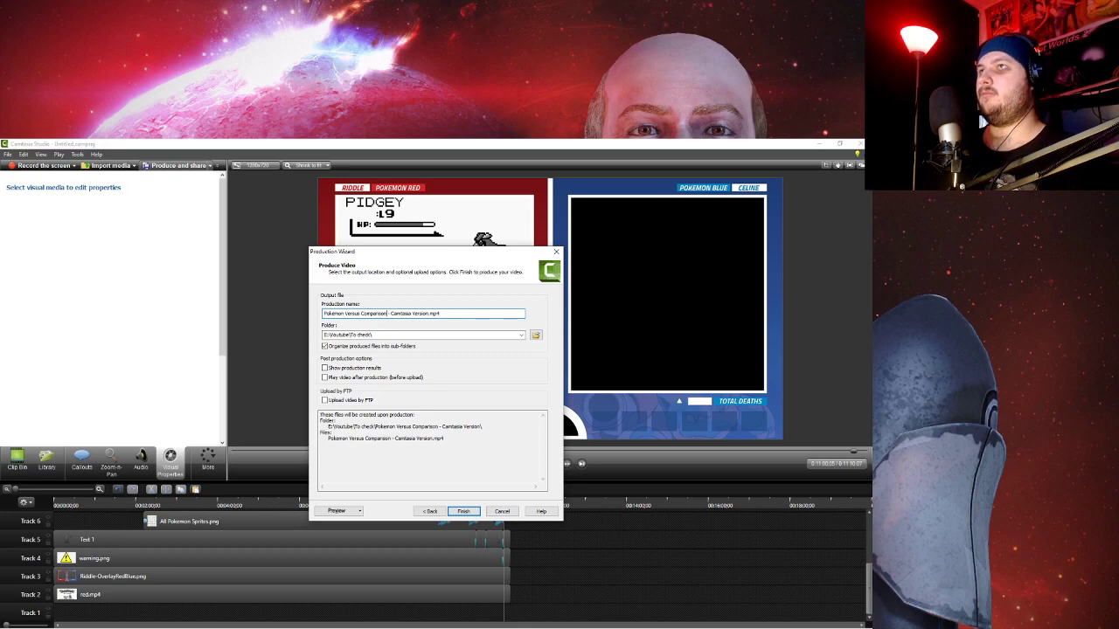
pyautogui.click(359, 313)
pyautogui.write('Edit')
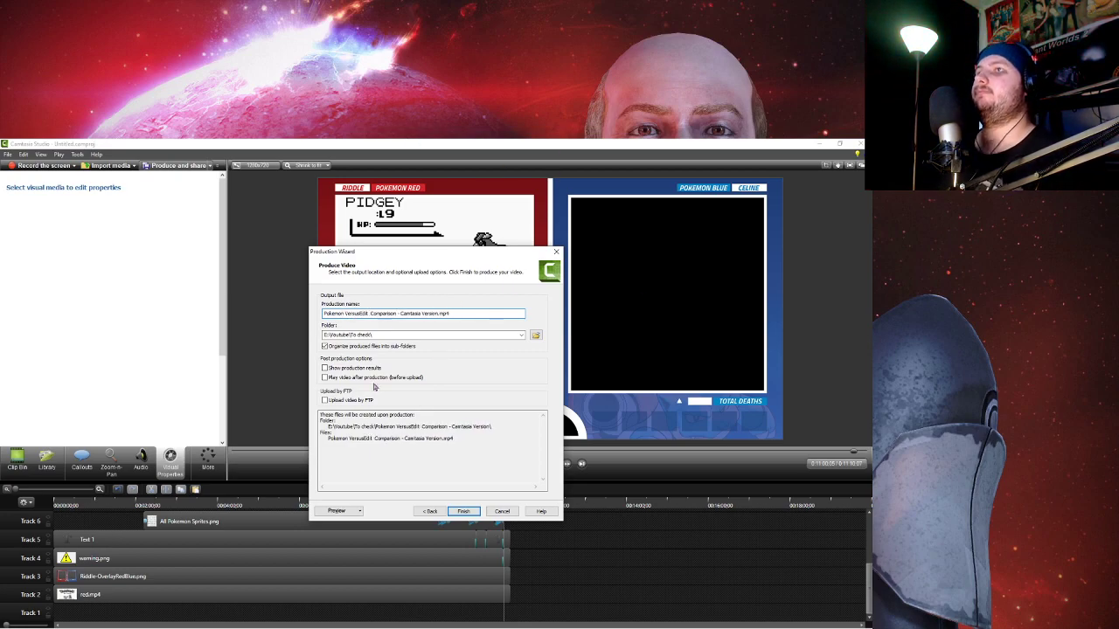
pyautogui.press('BackSpace')
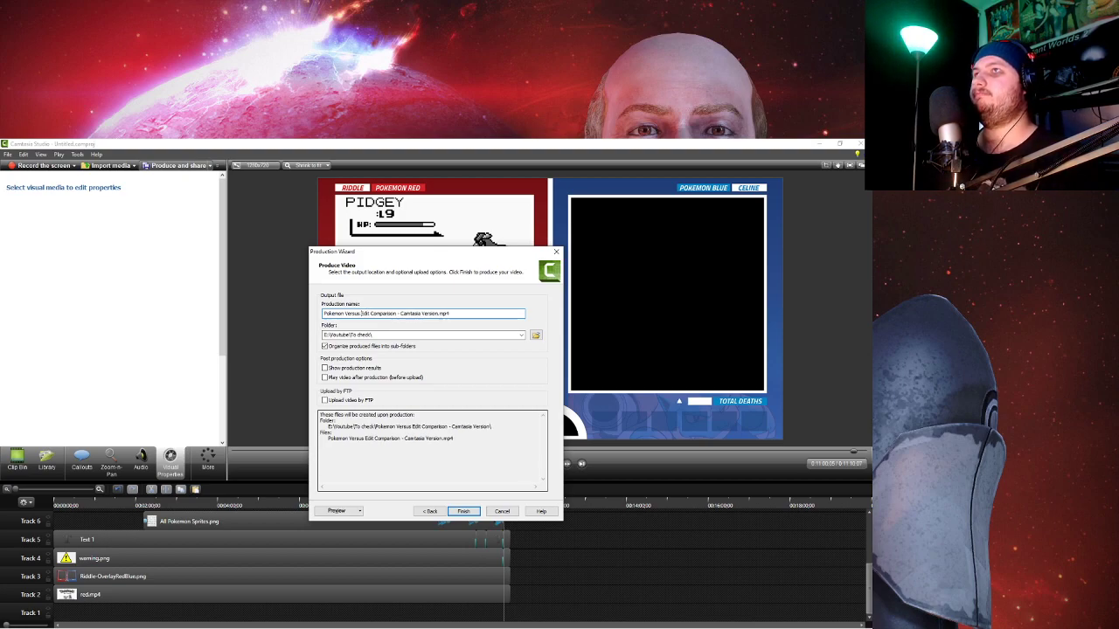
pyautogui.click(463, 511)
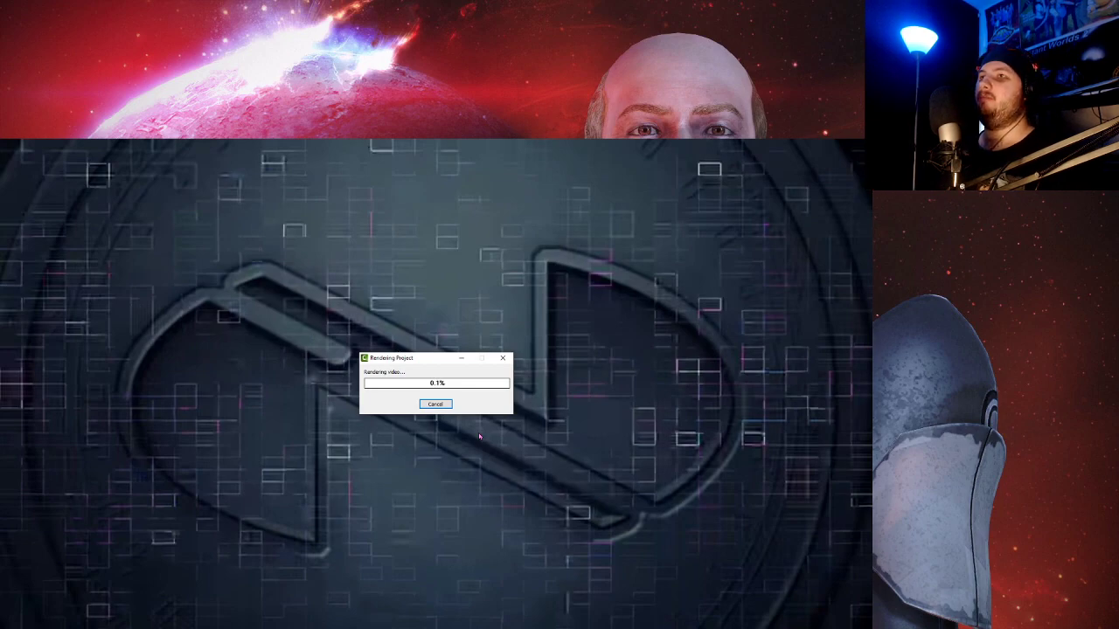